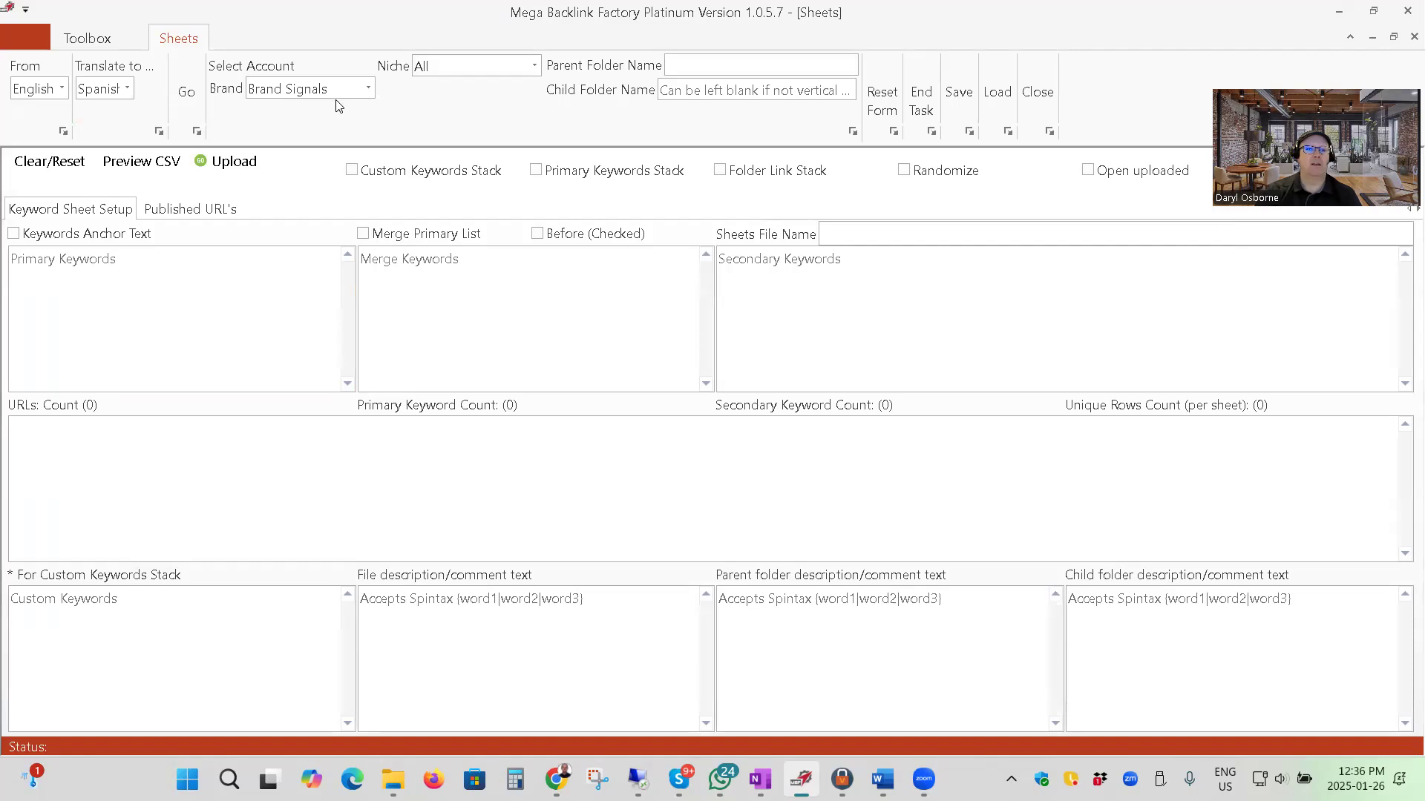
Select the presenter's own brand account and name the parent folder "Not Another SEO Guru Test Folder 1A".
{"action": "left_click", "coordinate": [367, 89]}
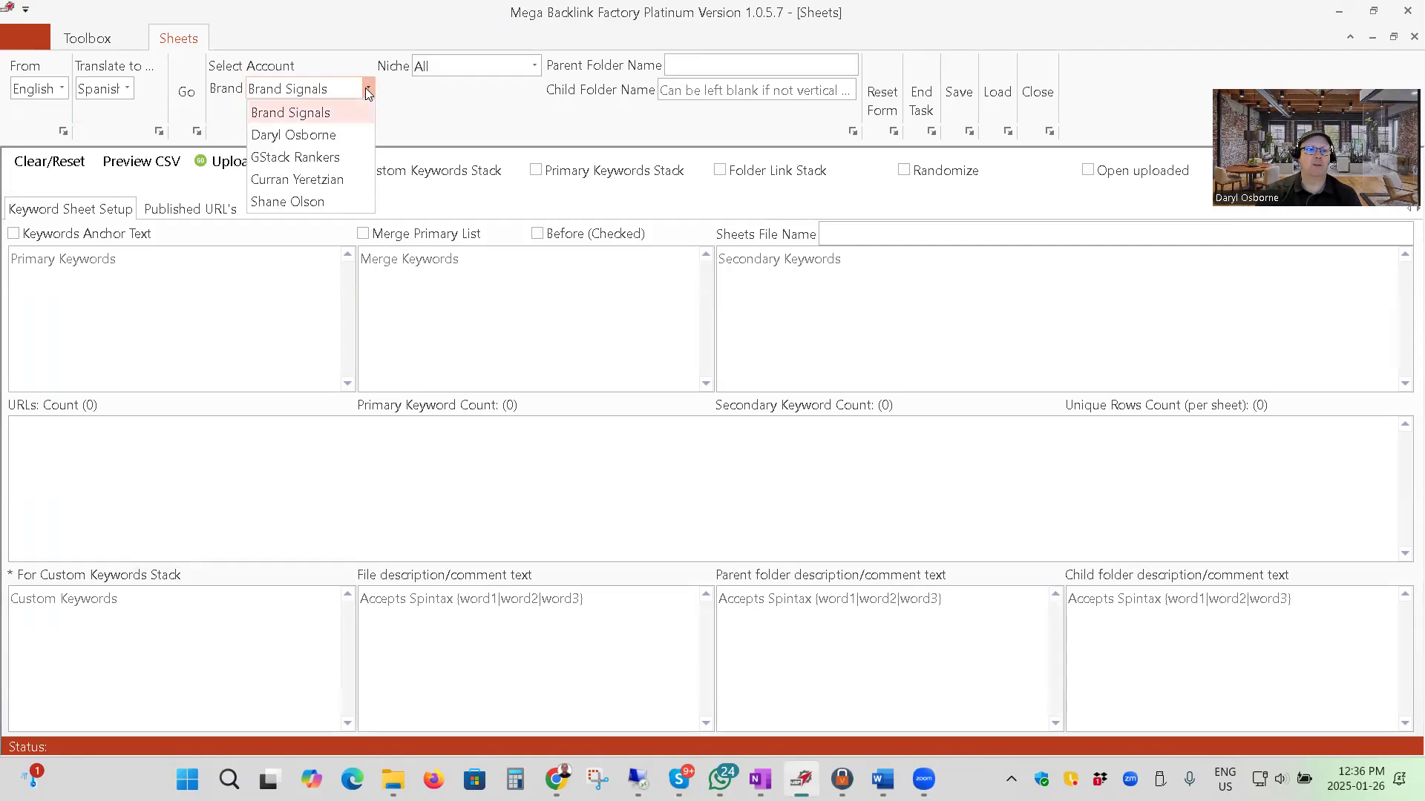
{"action": "left_click", "coordinate": [309, 135]}
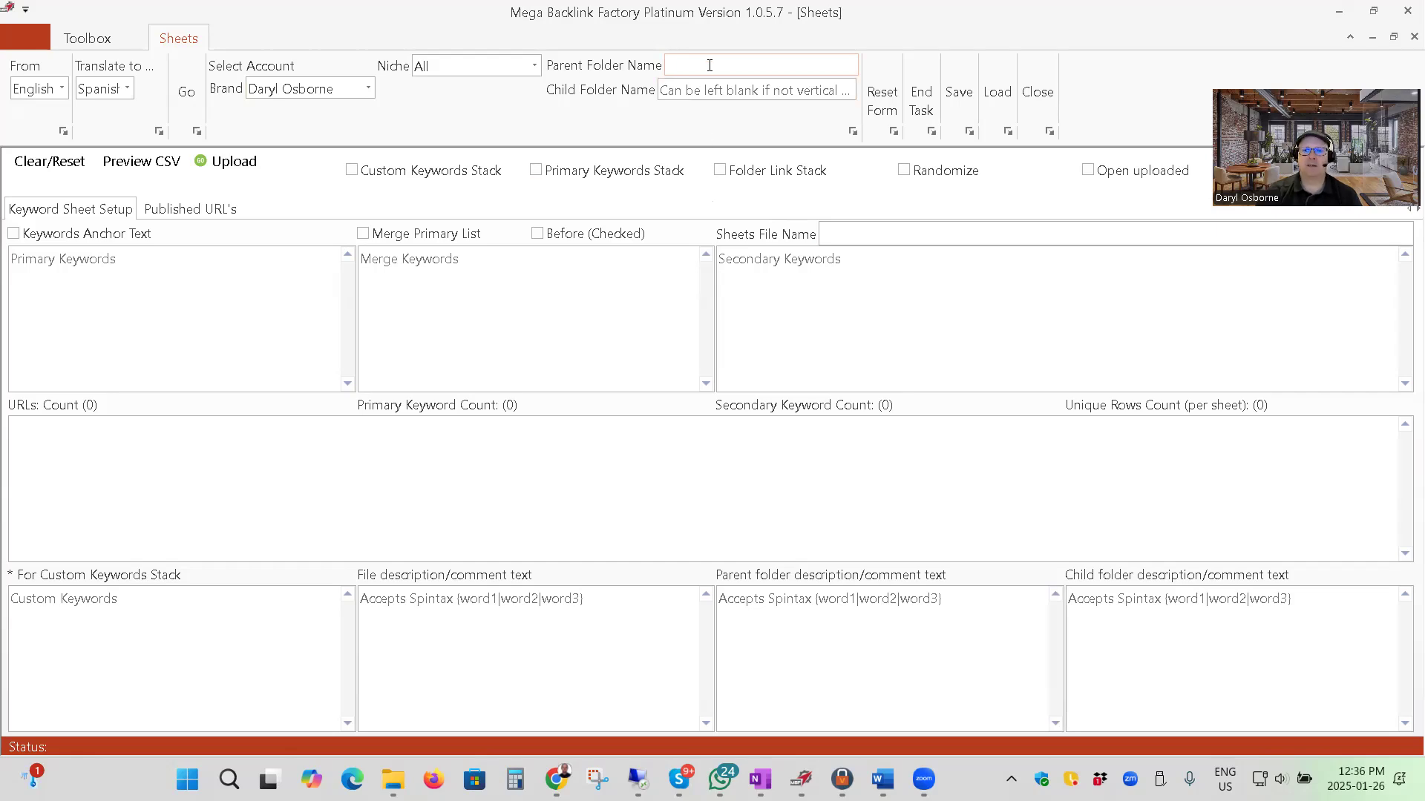
{"action": "type", "text": "Not Another "}
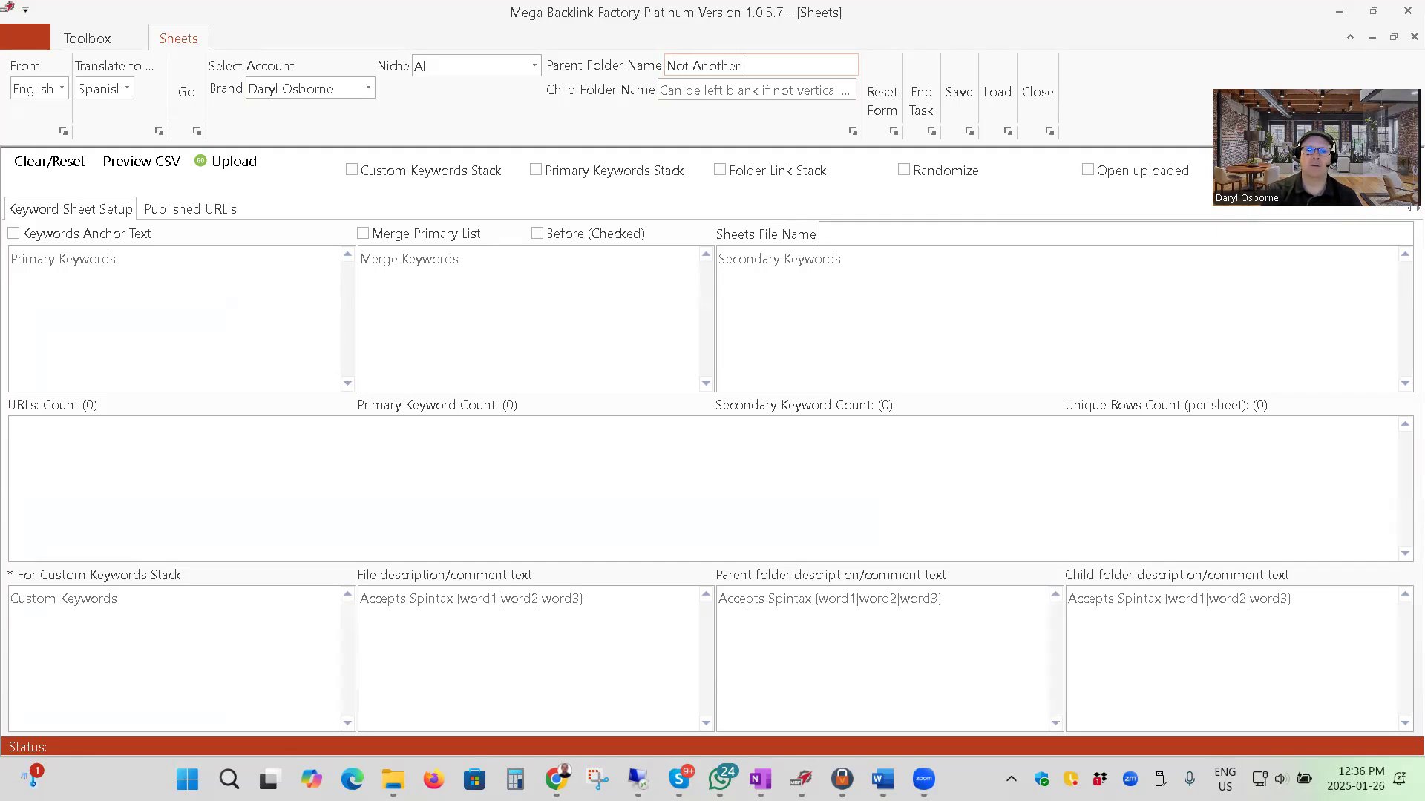
{"action": "type", "text": "SEO Guru Test Folder 1A"}
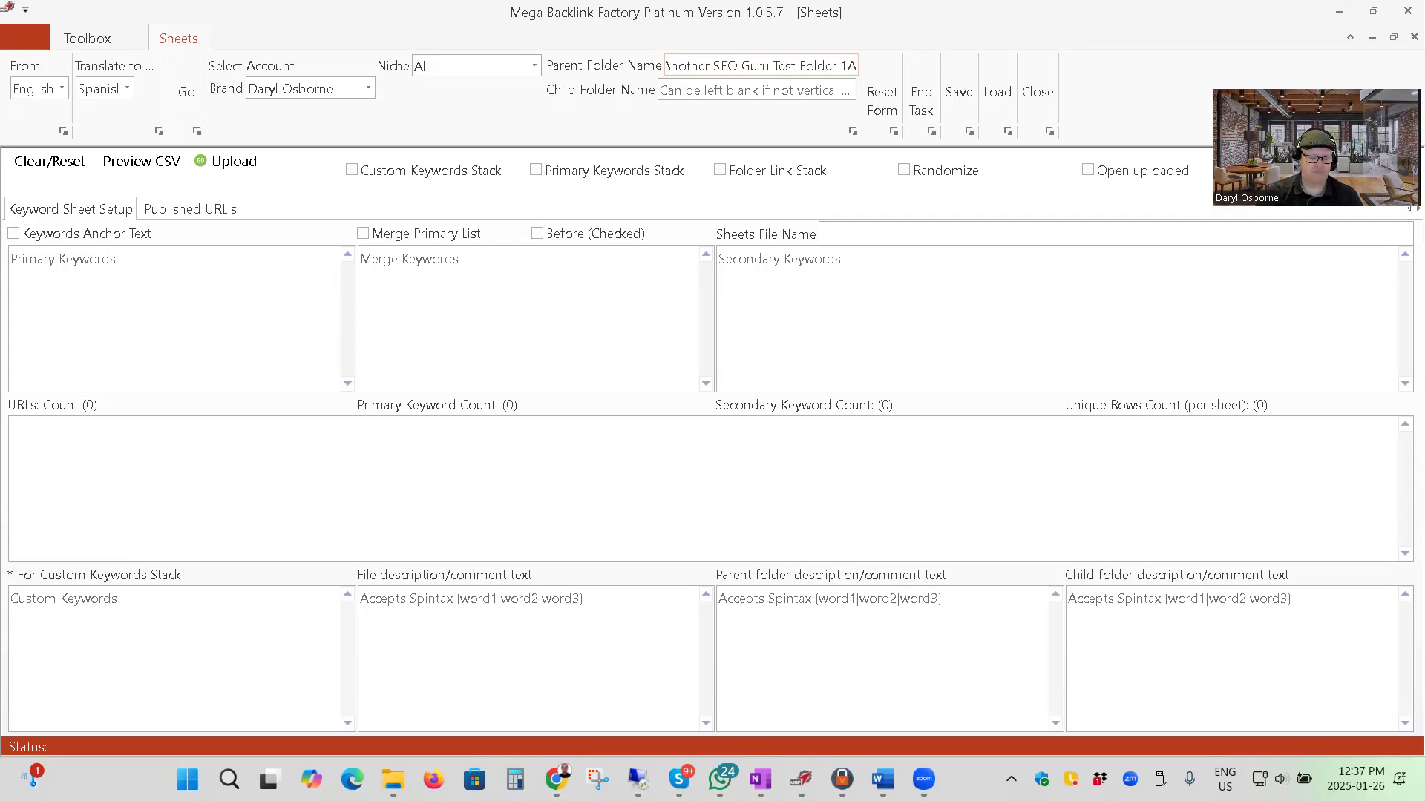
Copy the parent folder name into the primary keywords and the sheets file name, and enable Keywords Anchor Text.
{"action": "key", "text": "ctrl+a"}
{"action": "key", "text": "ctrl+c"}
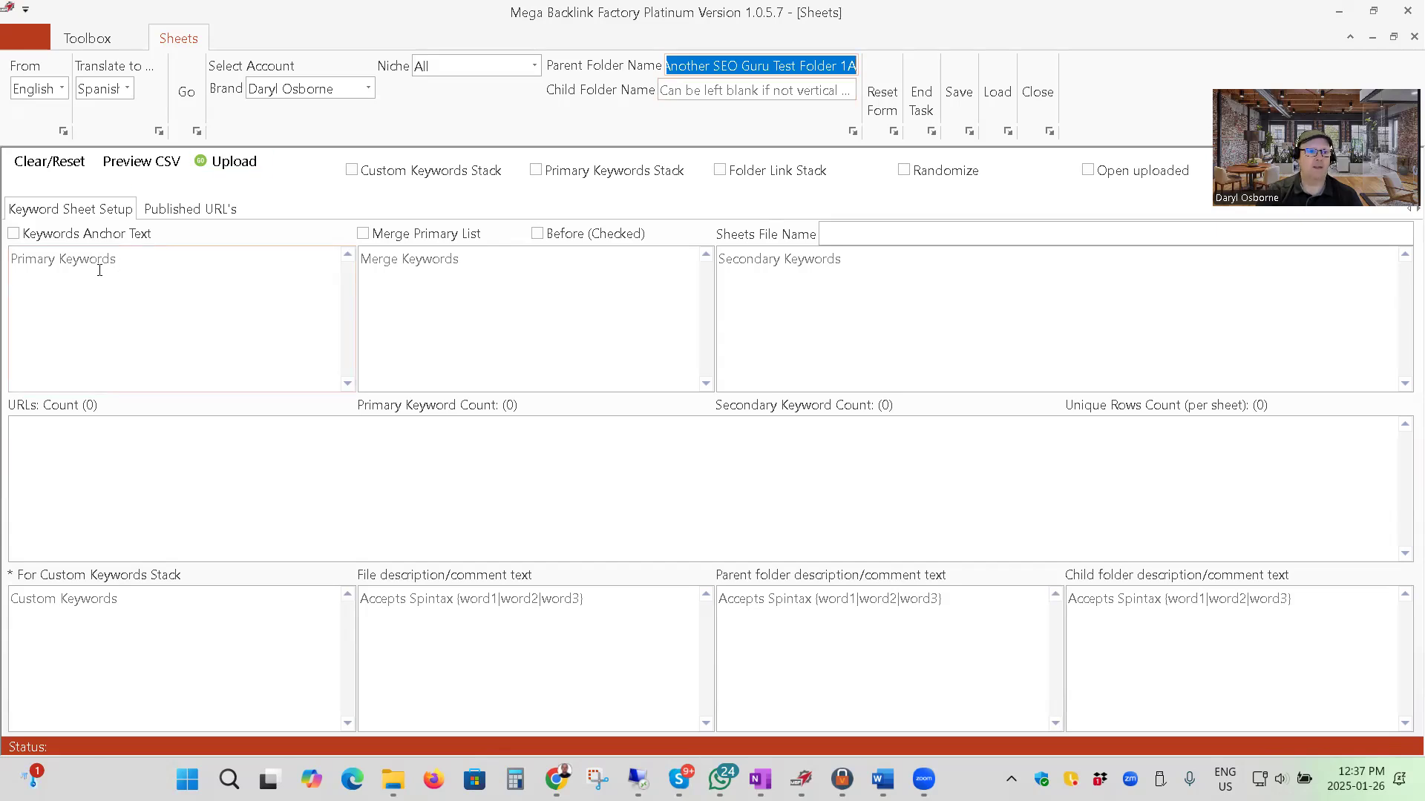
{"action": "left_click", "coordinate": [220, 337]}
{"action": "key", "text": "ctrl+v"}
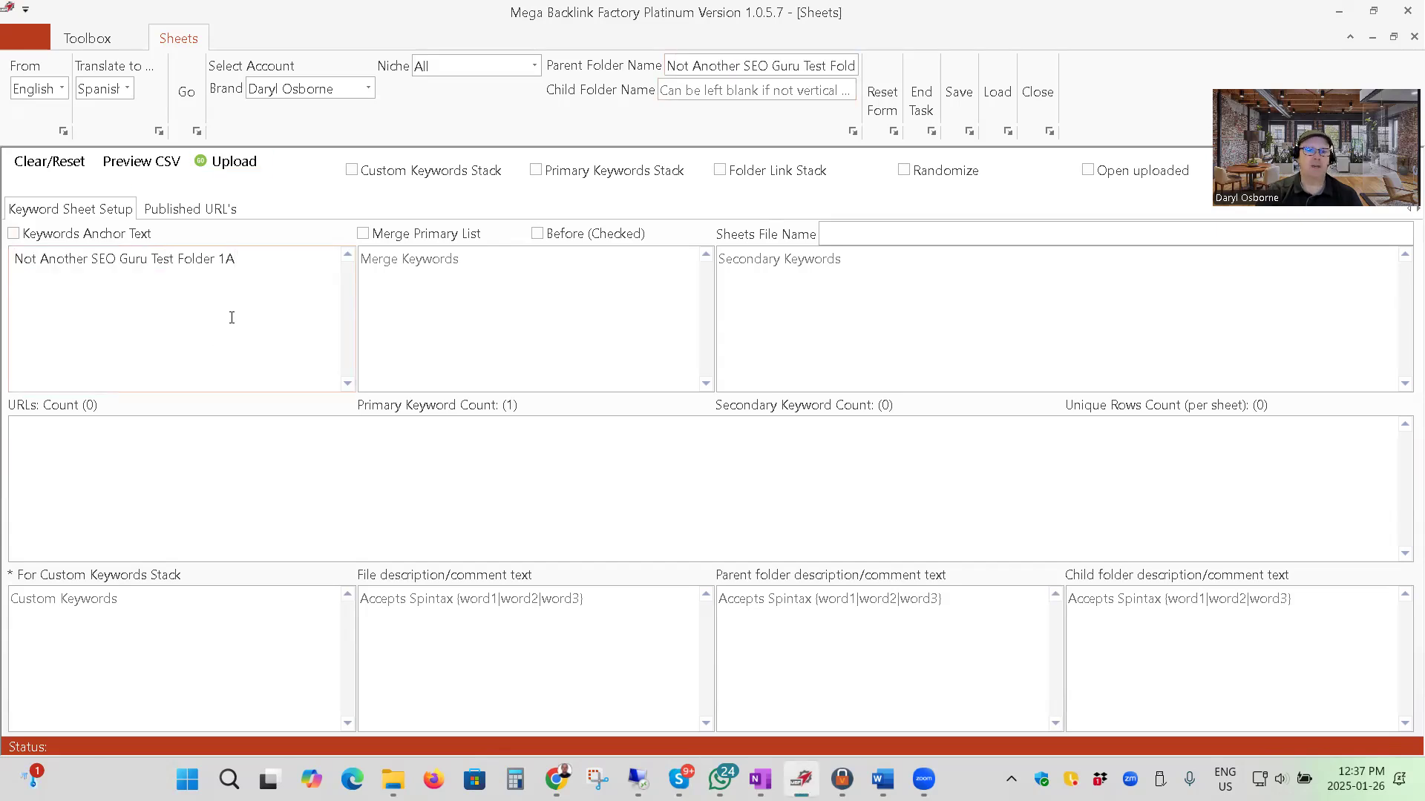
{"action": "left_click", "coordinate": [858, 232]}
{"action": "key", "text": "ctrl+v"}
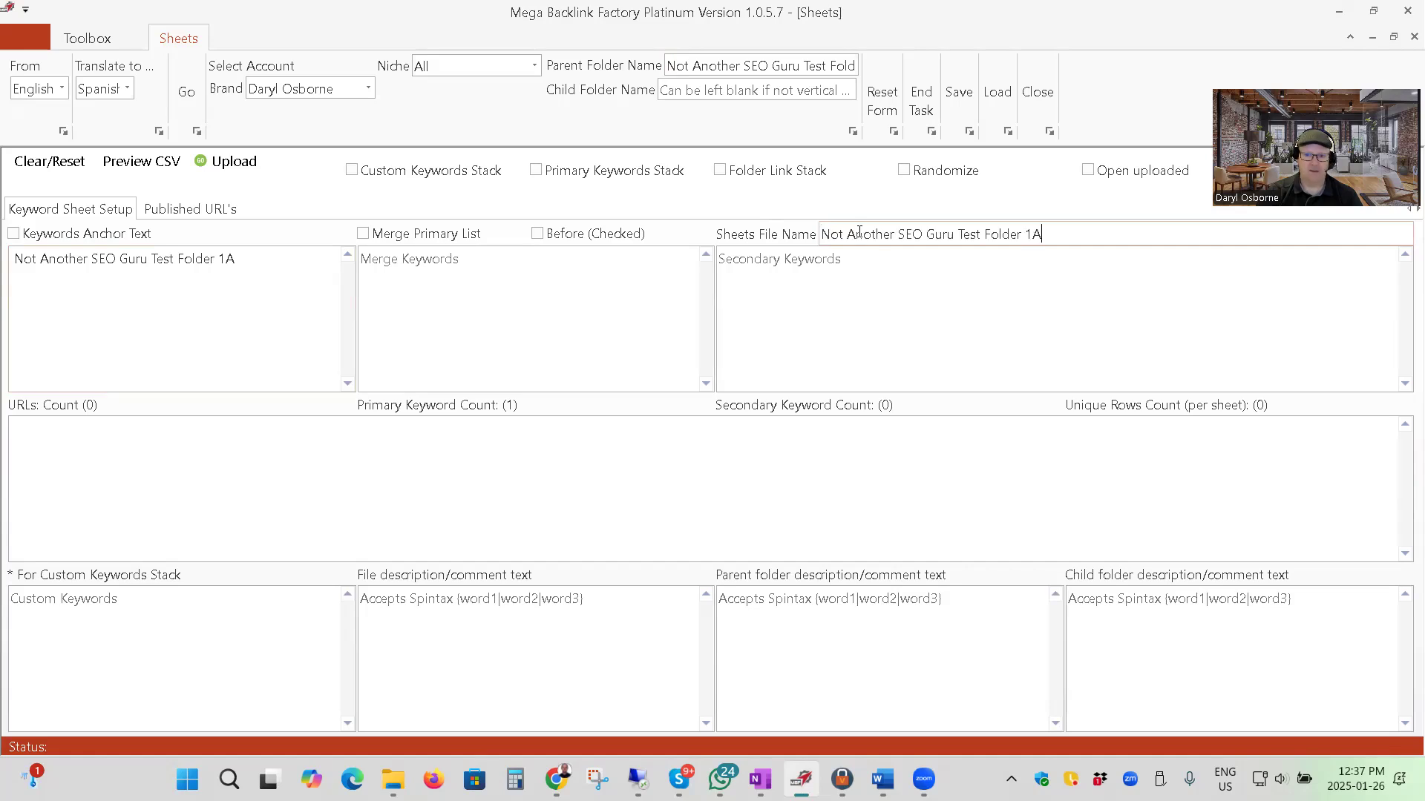
{"action": "left_click", "coordinate": [13, 233]}
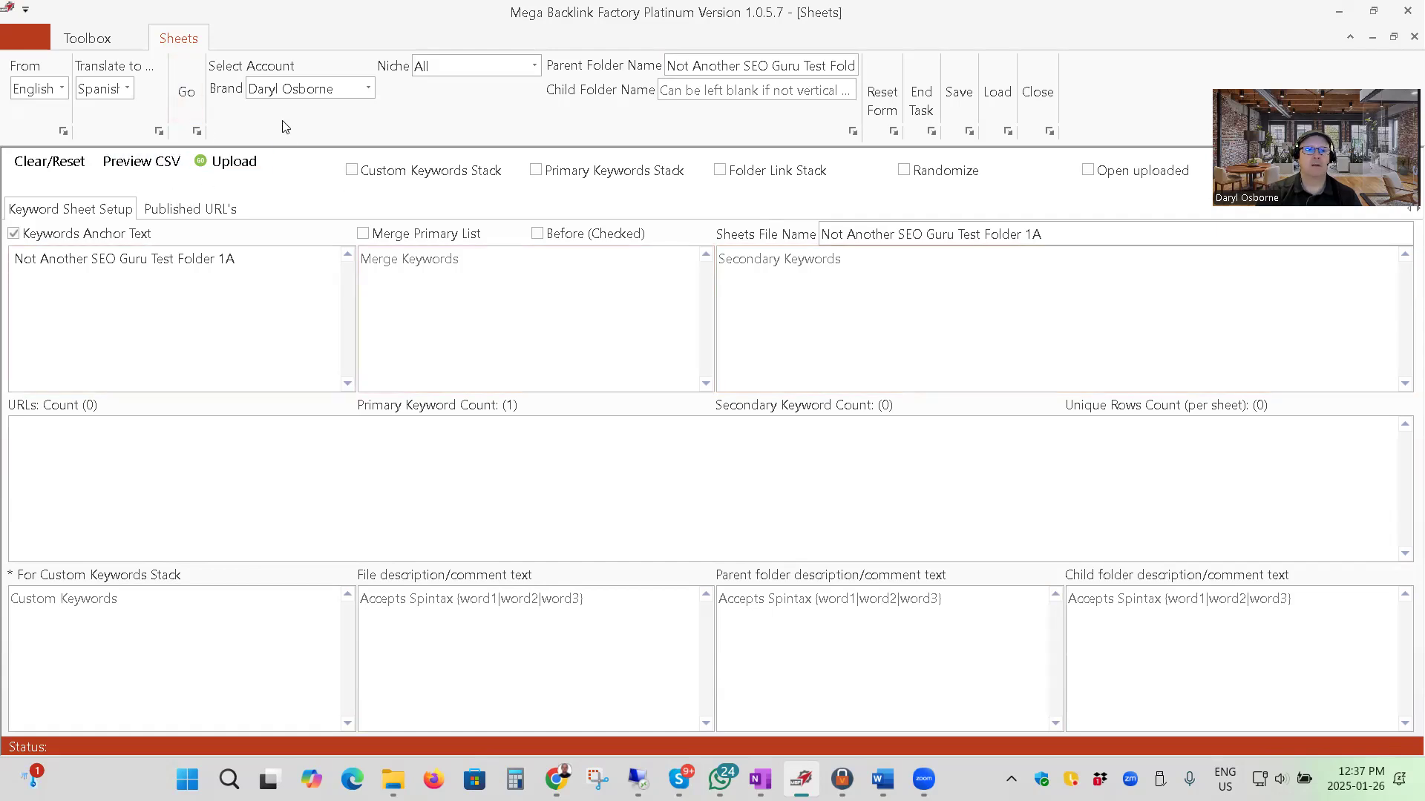
Upload the keyword sheet and open the published Google Drive folder link.
{"action": "left_click", "coordinate": [232, 160]}
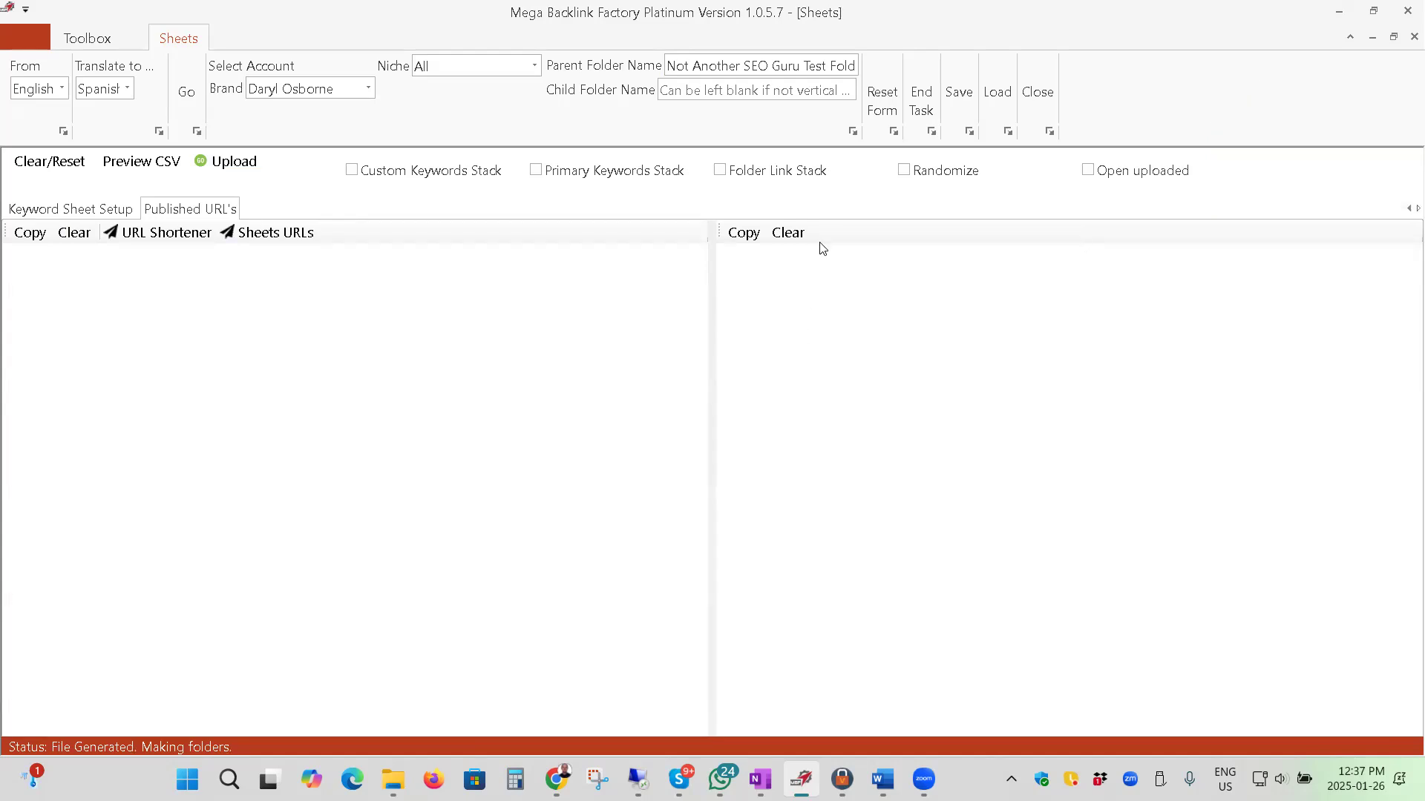
{"action": "left_click", "coordinate": [1340, 12]}
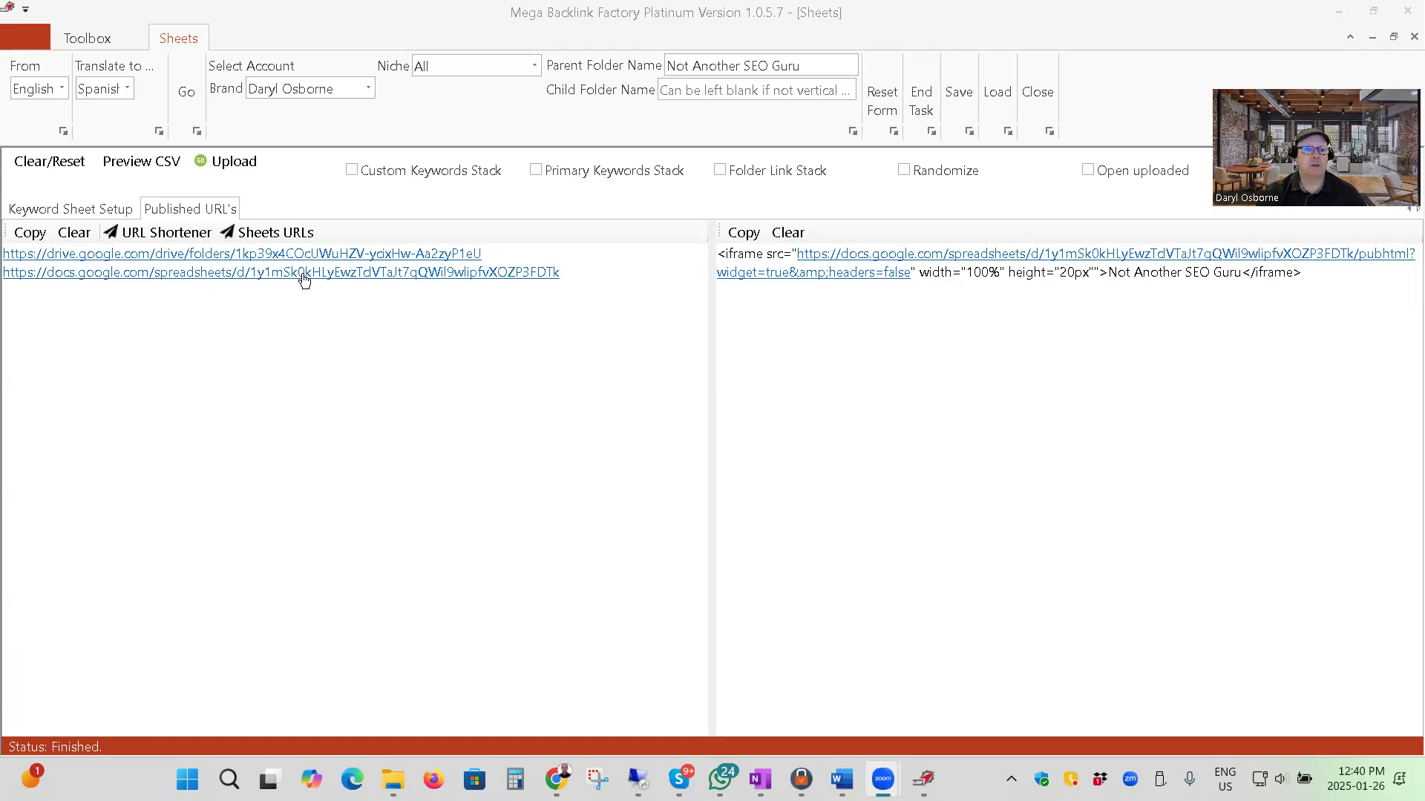
{"action": "left_click", "coordinate": [237, 258]}
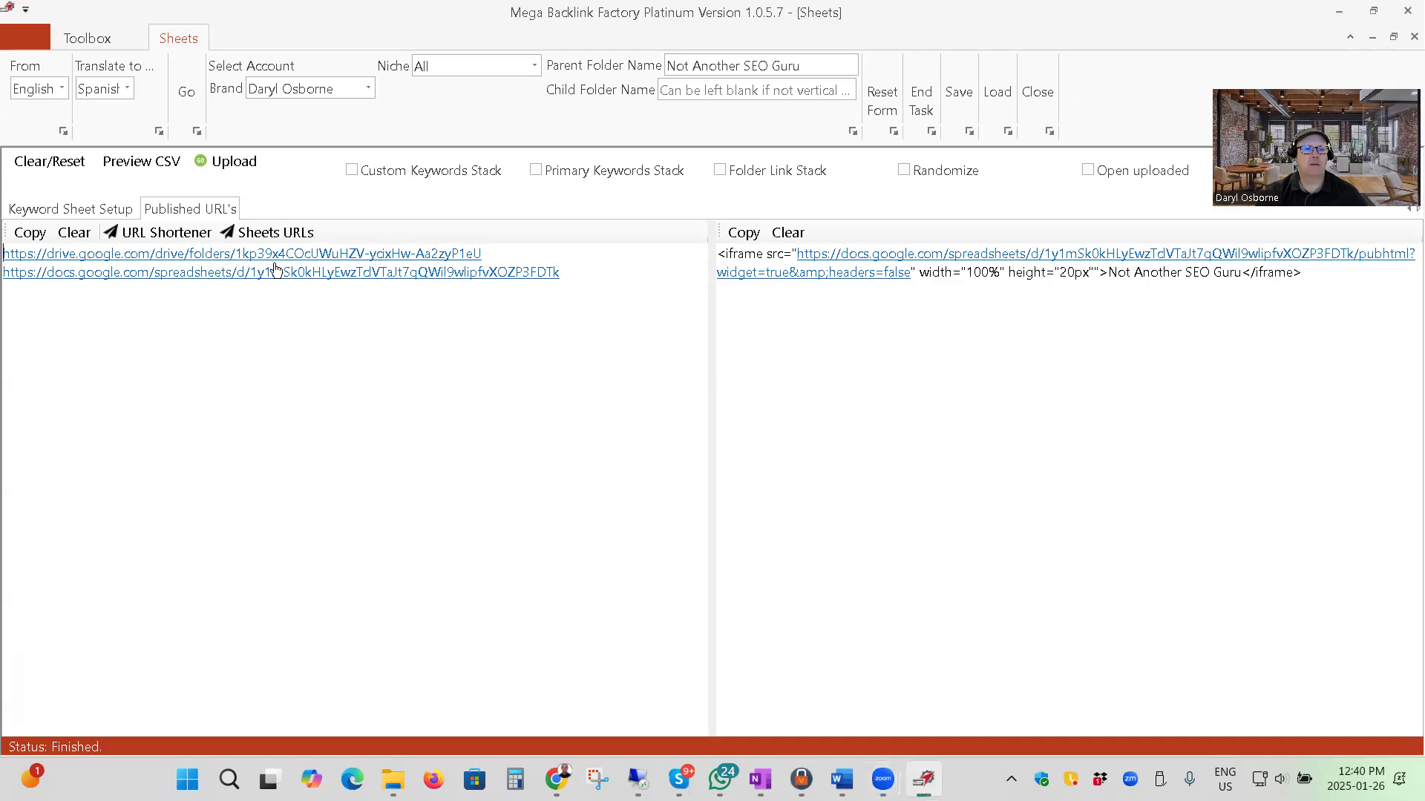
{"action": "left_click", "coordinate": [331, 263]}
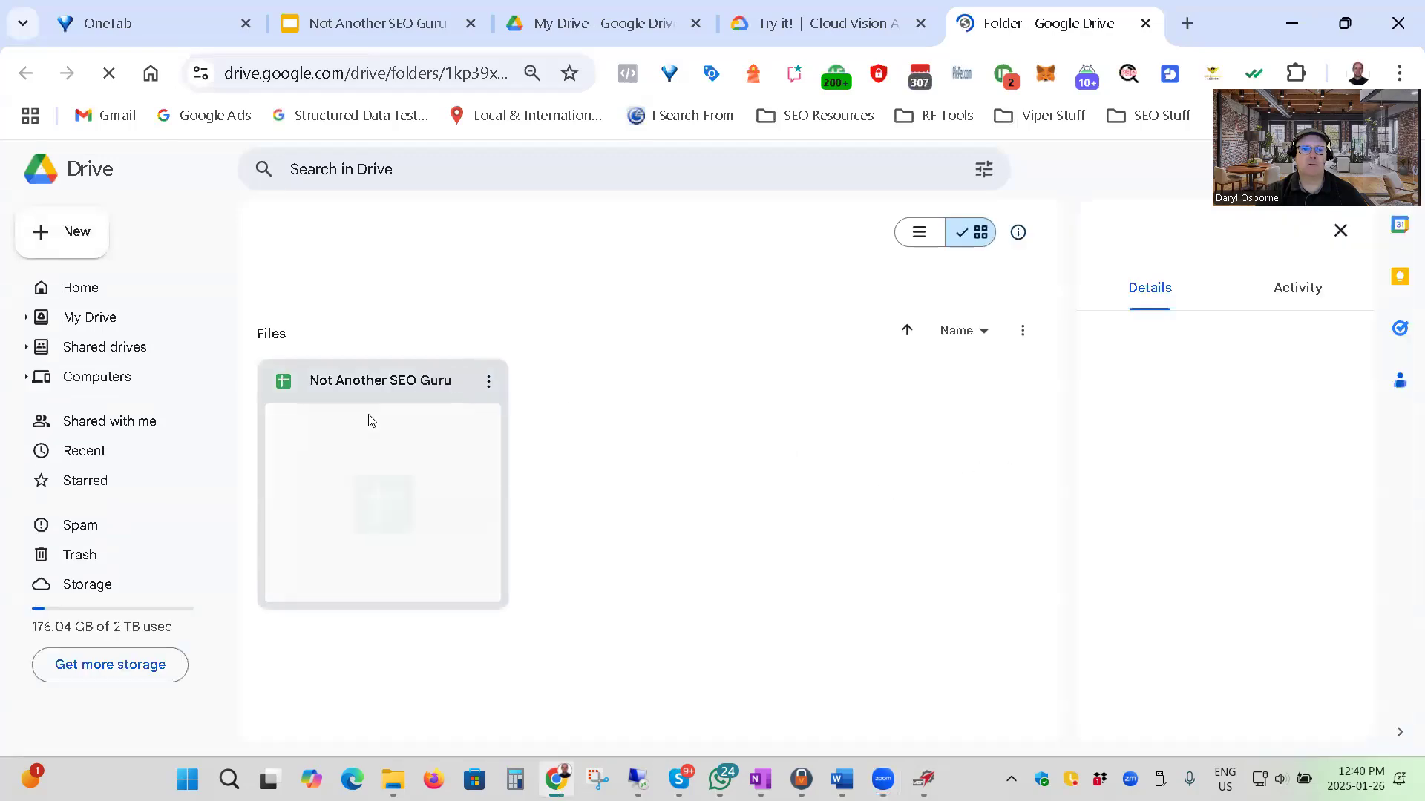
Move the "Not Another SEO Guru" sheet in the Drive folder to the trash.
{"action": "left_click", "coordinate": [408, 453]}
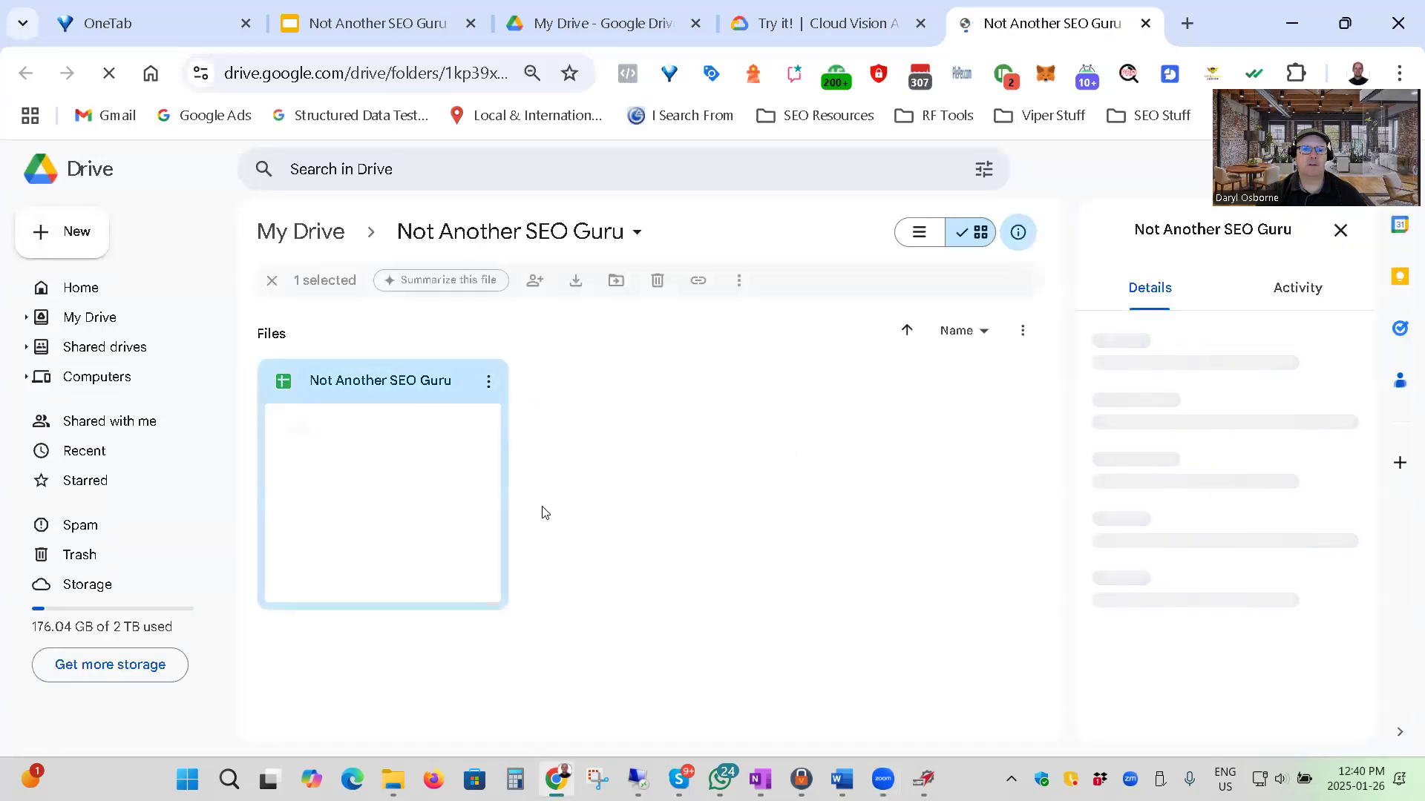
{"action": "key", "text": "Delete"}
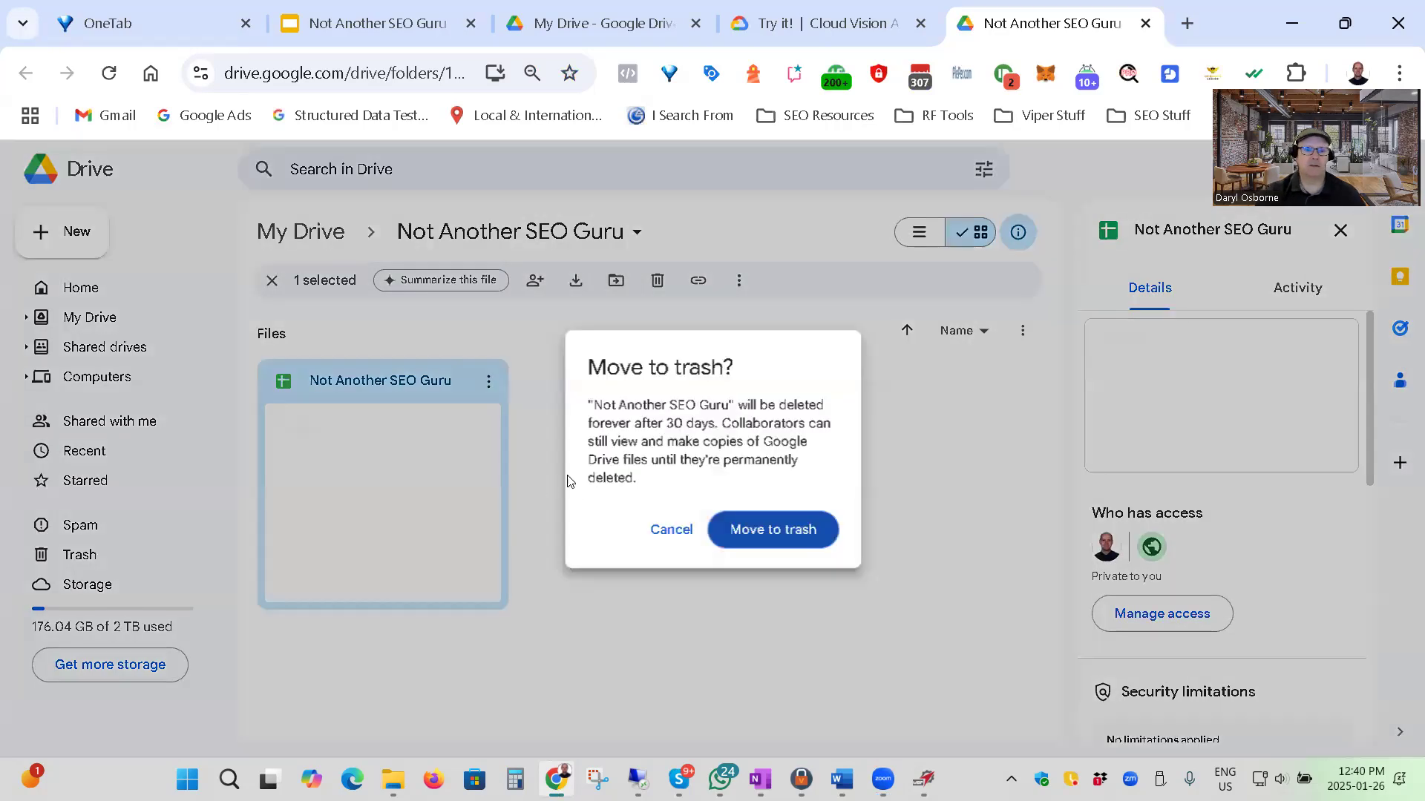
{"action": "left_click", "coordinate": [727, 526]}
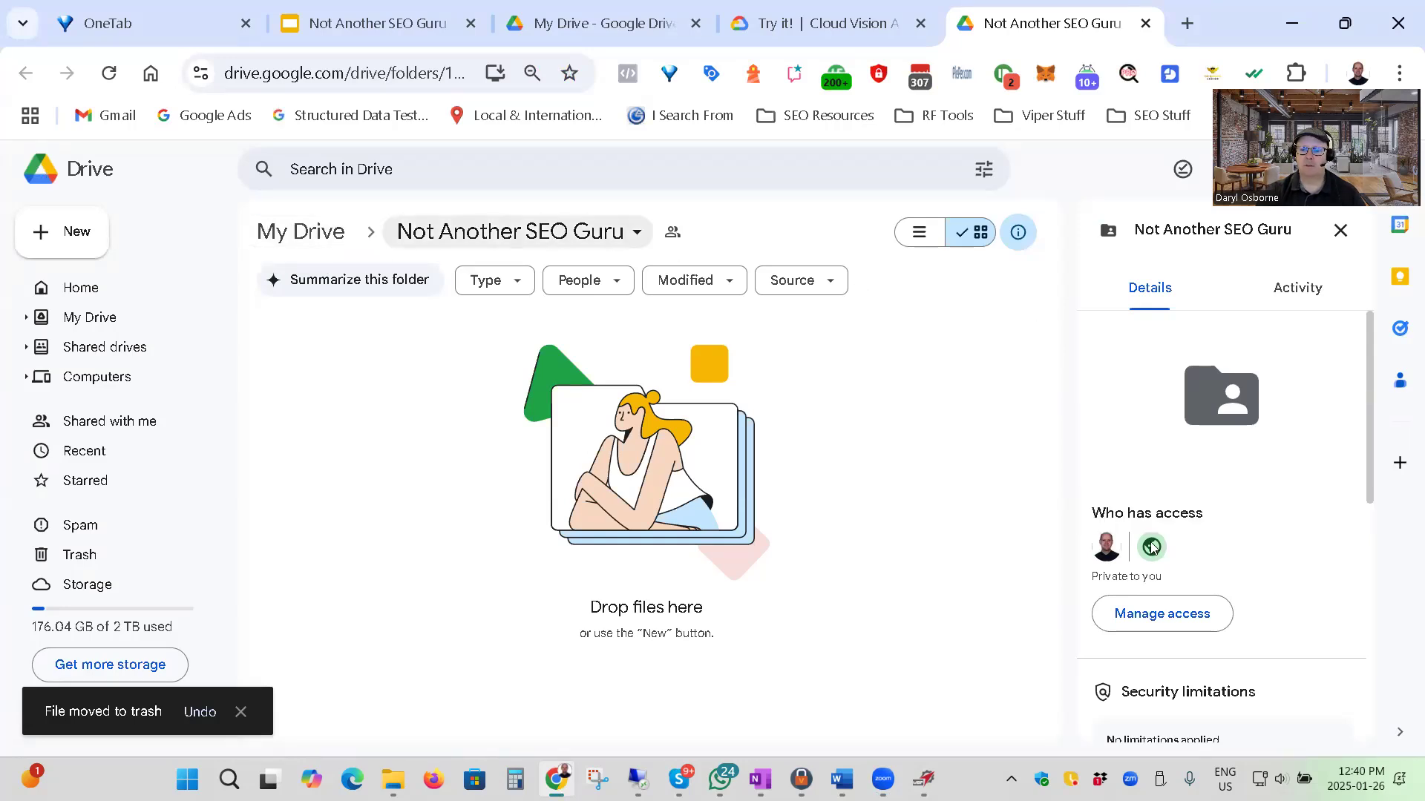
{"action": "mouse_move", "coordinate": [1151, 550]}
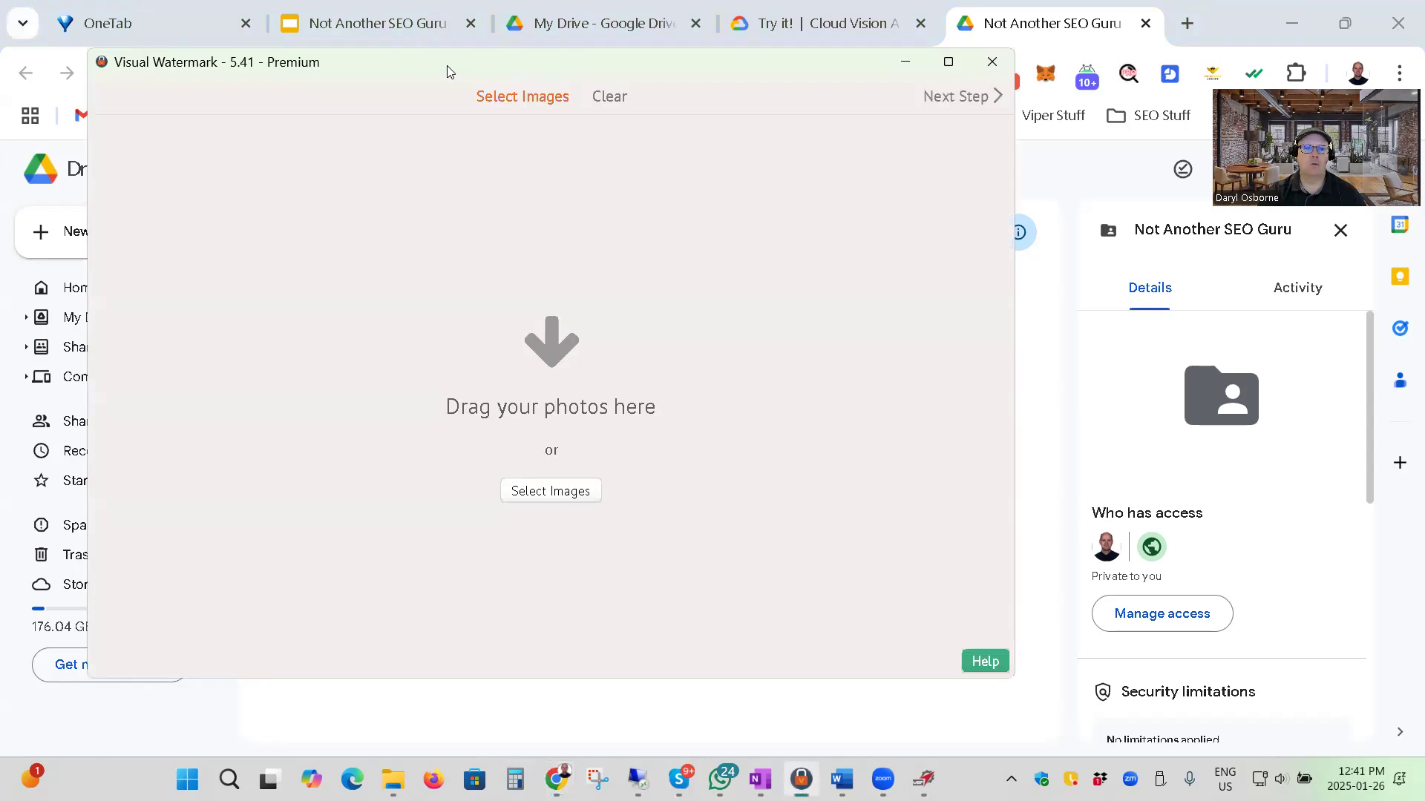
{"action": "left_click_drag", "start_coordinate": [447, 65], "coordinate": [534, 89]}
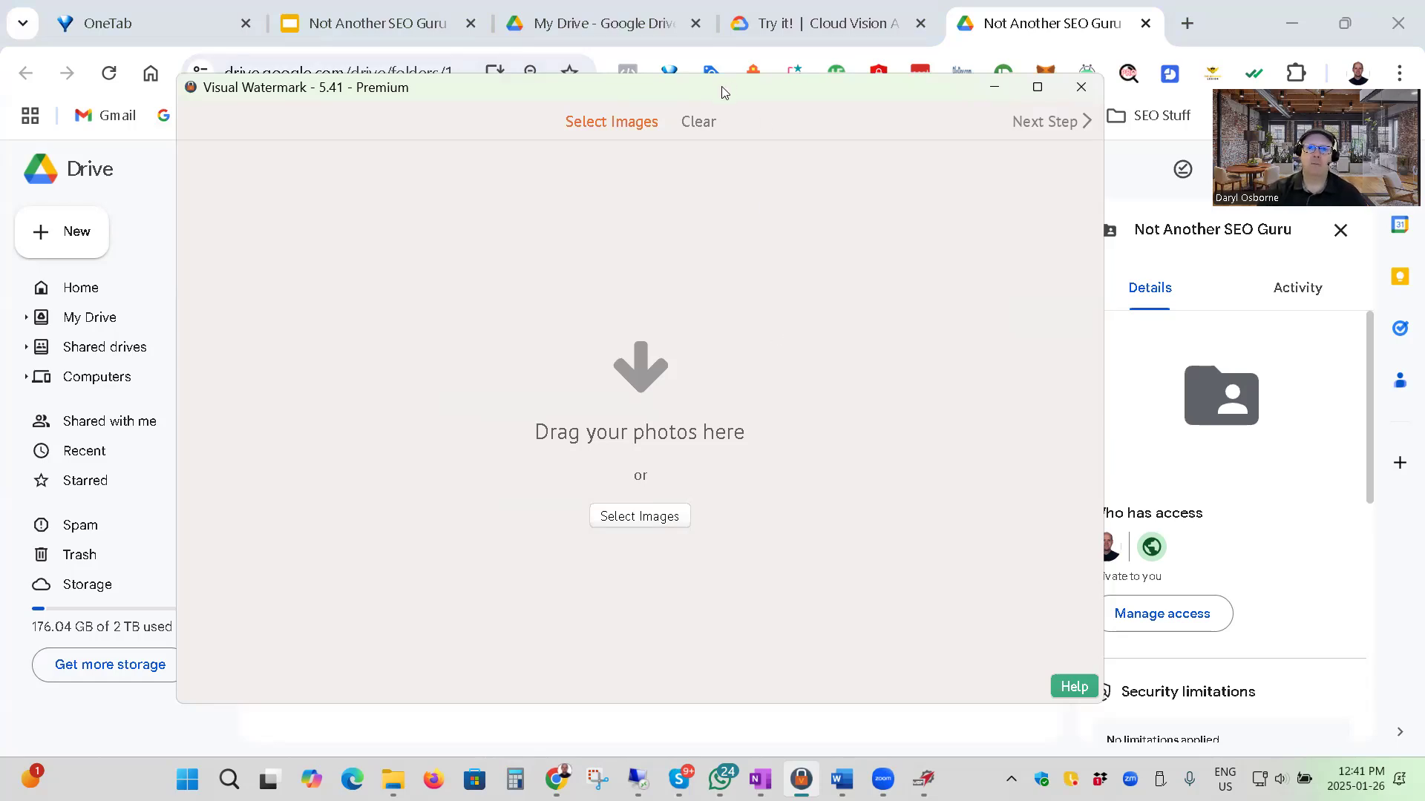
{"action": "left_click_drag", "start_coordinate": [725, 92], "coordinate": [688, 77]}
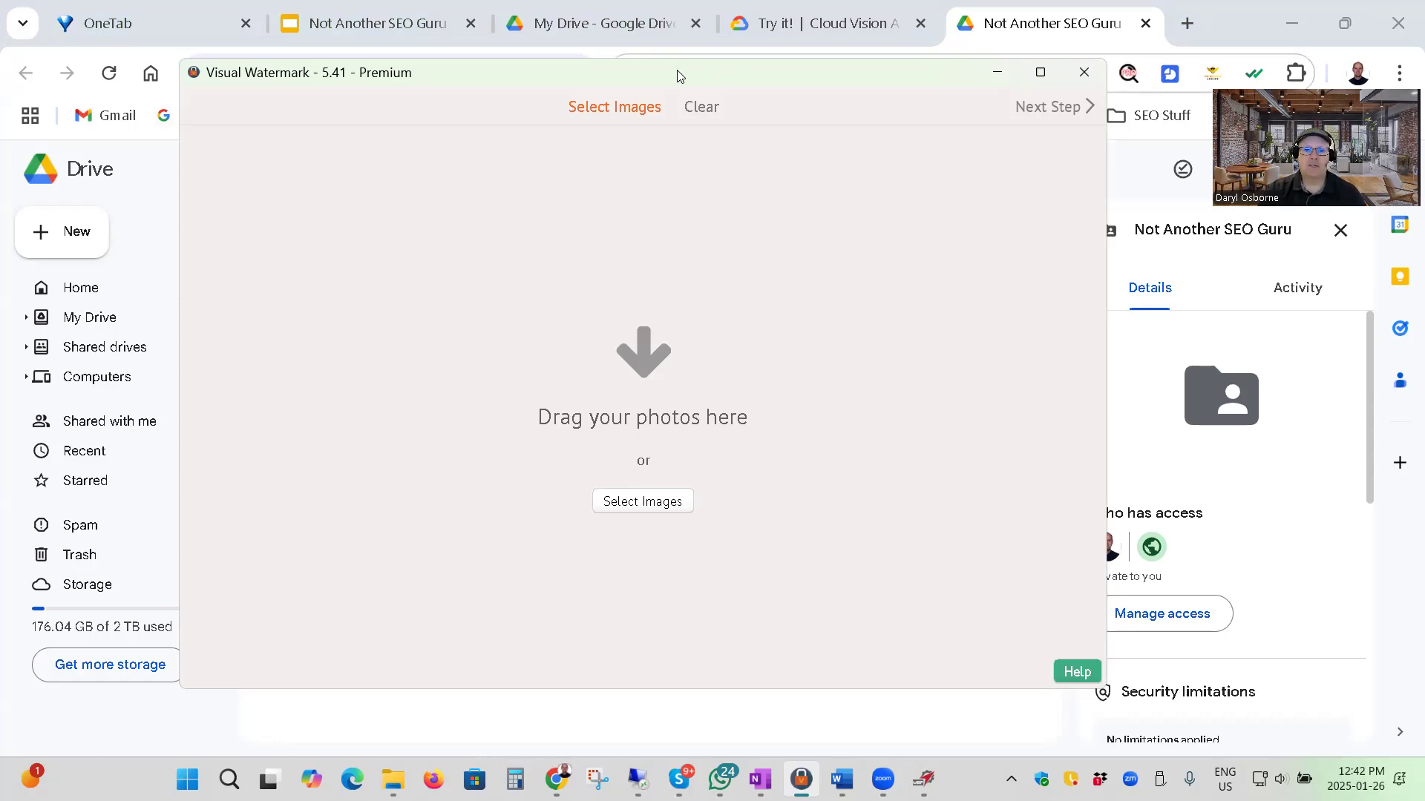
{"action": "left_click_drag", "start_coordinate": [679, 78], "coordinate": [681, 77]}
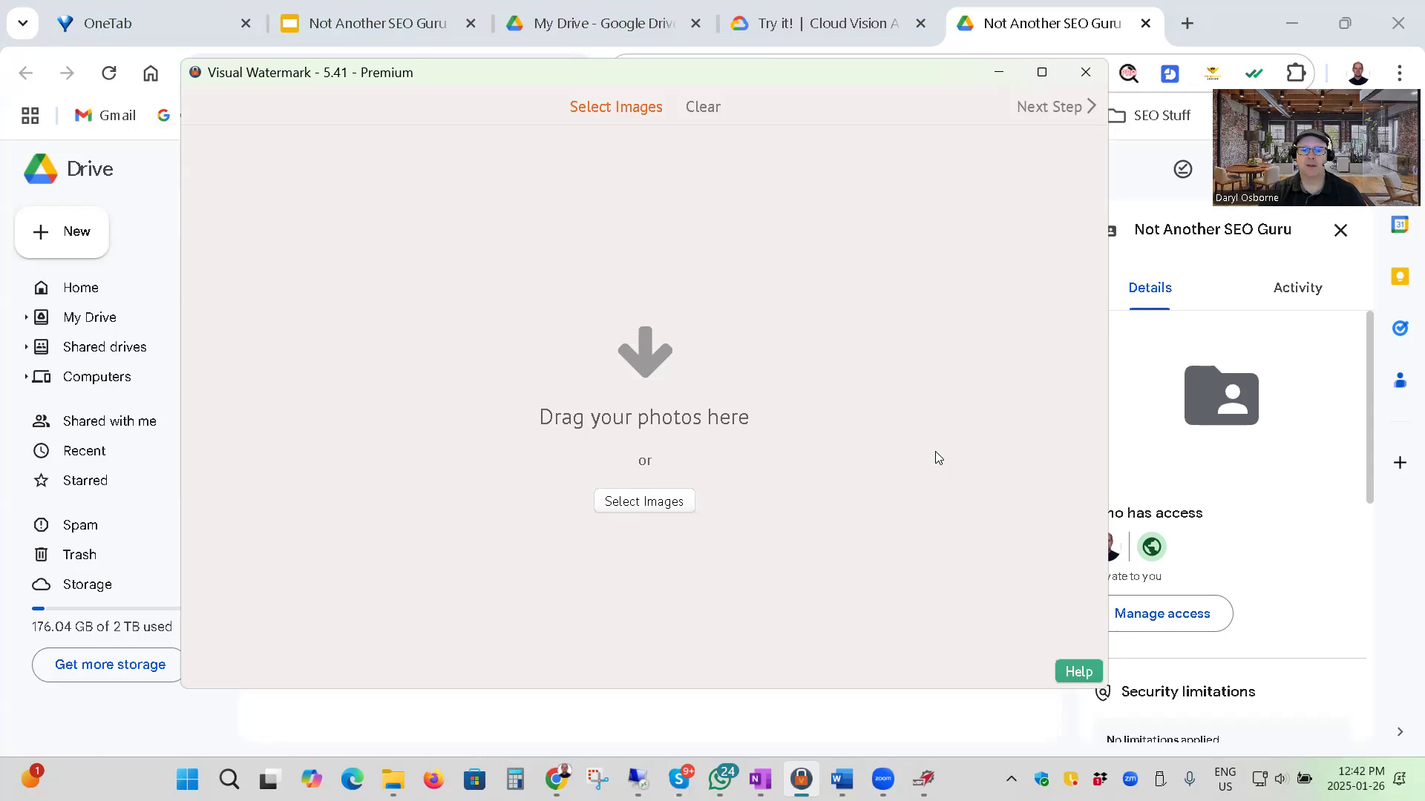
Load a roofing photo from the Leadworth Photos and Media folder into Visual Watermark and proceed to the watermark stage.
{"action": "left_click", "coordinate": [393, 779]}
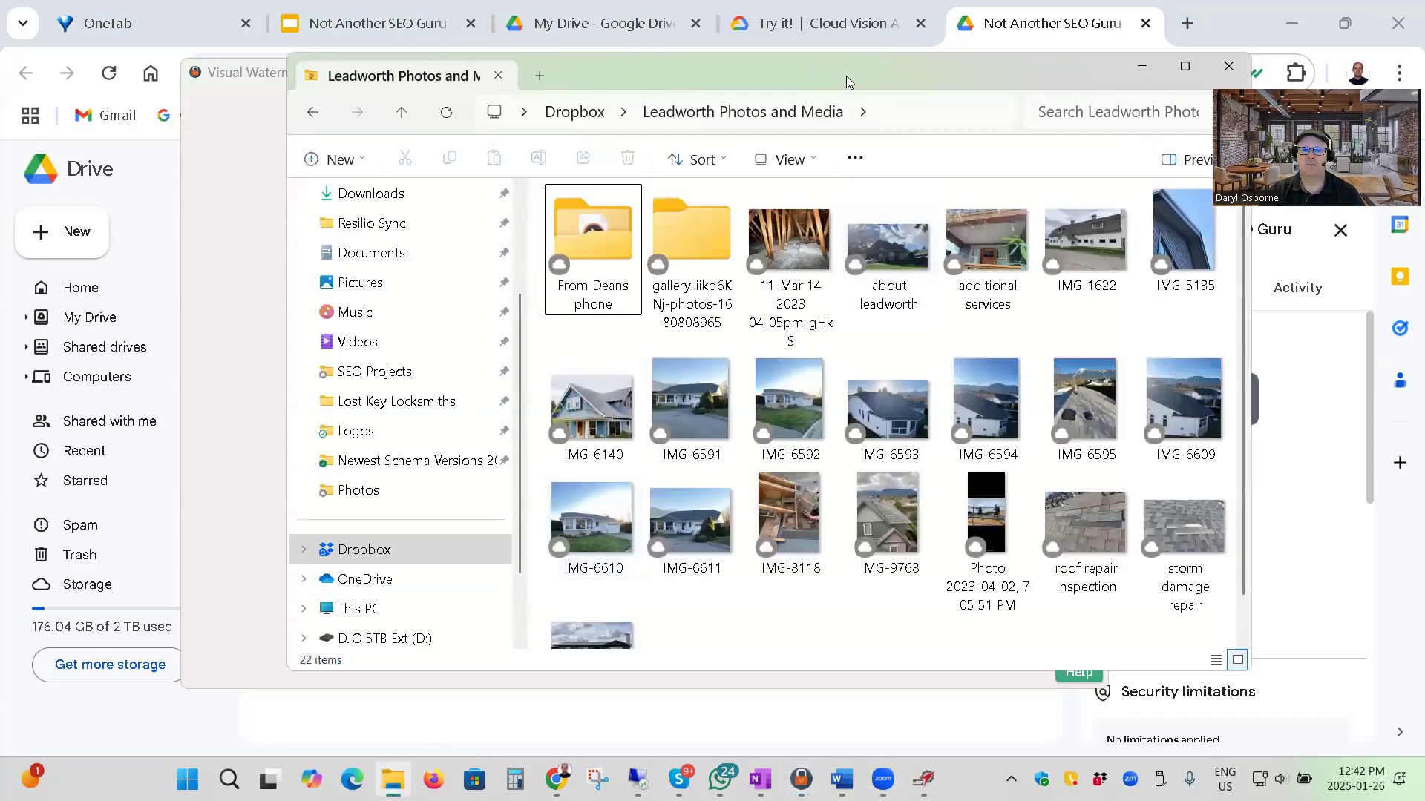
{"action": "left_click_drag", "start_coordinate": [816, 70], "coordinate": [1272, 217]}
{"action": "left_click", "coordinate": [1044, 547]}
{"action": "left_click_drag", "start_coordinate": [1043, 550], "coordinate": [626, 443]}
{"action": "left_click_drag", "start_coordinate": [1148, 210], "coordinate": [1058, 178]}
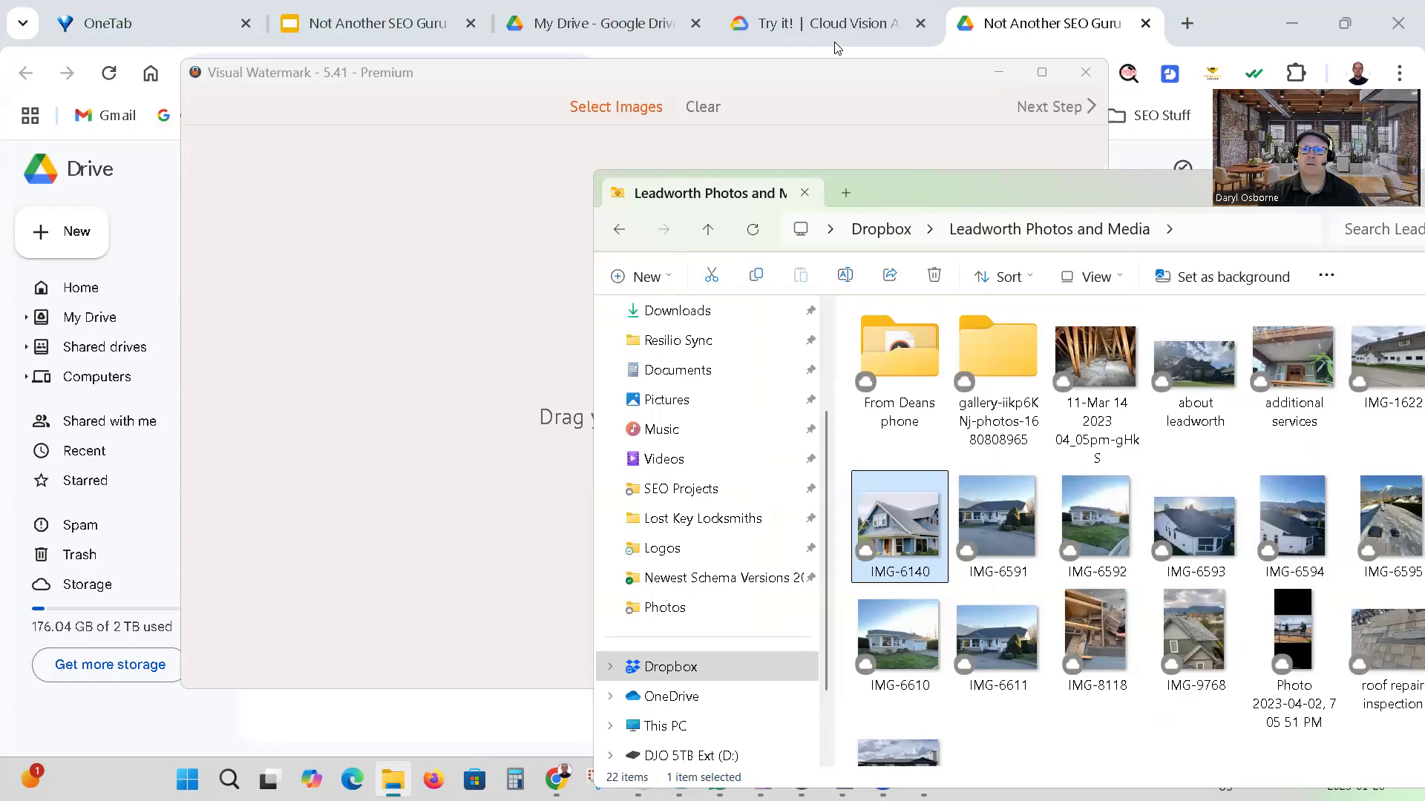
{"action": "left_click_drag", "start_coordinate": [1043, 187], "coordinate": [733, 187]}
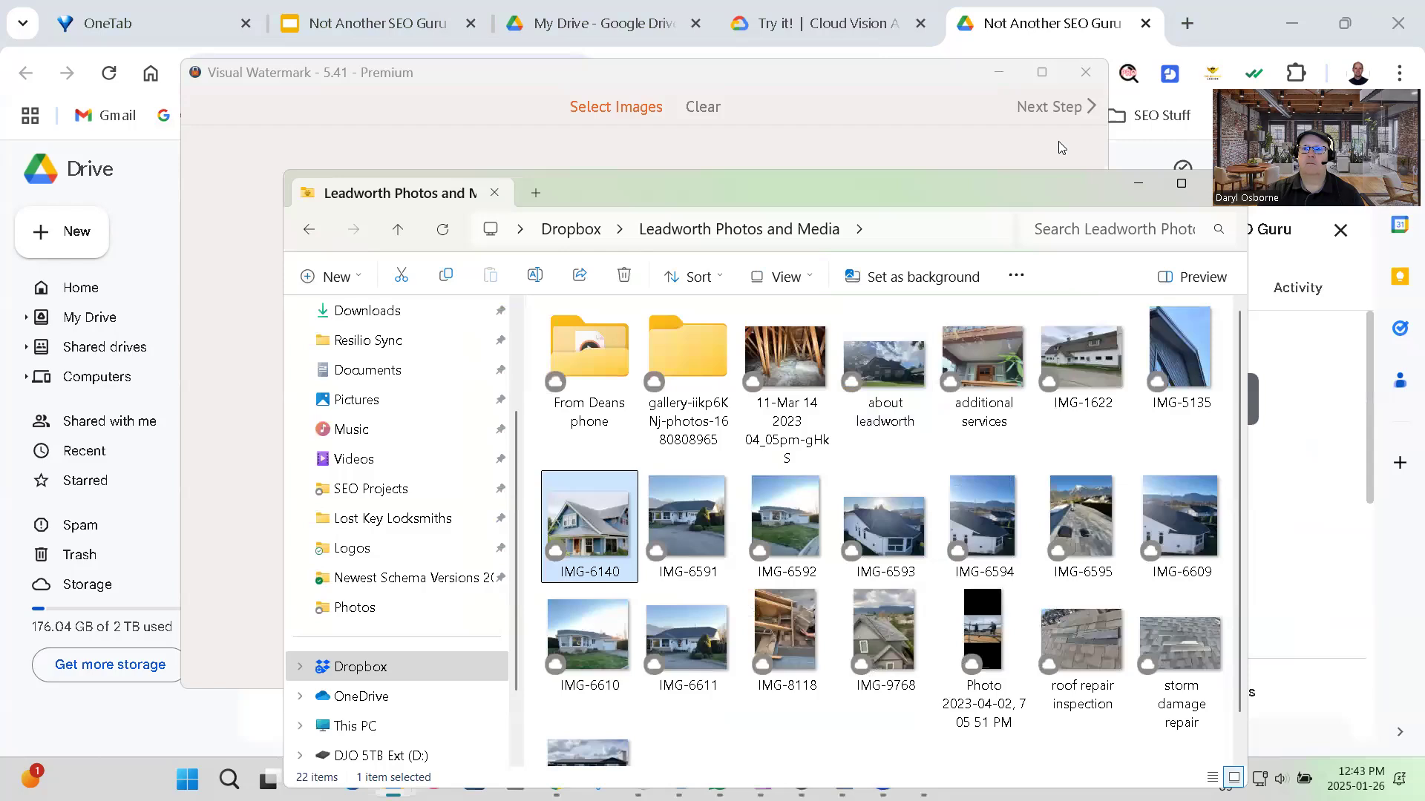
{"action": "left_click", "coordinate": [1117, 78]}
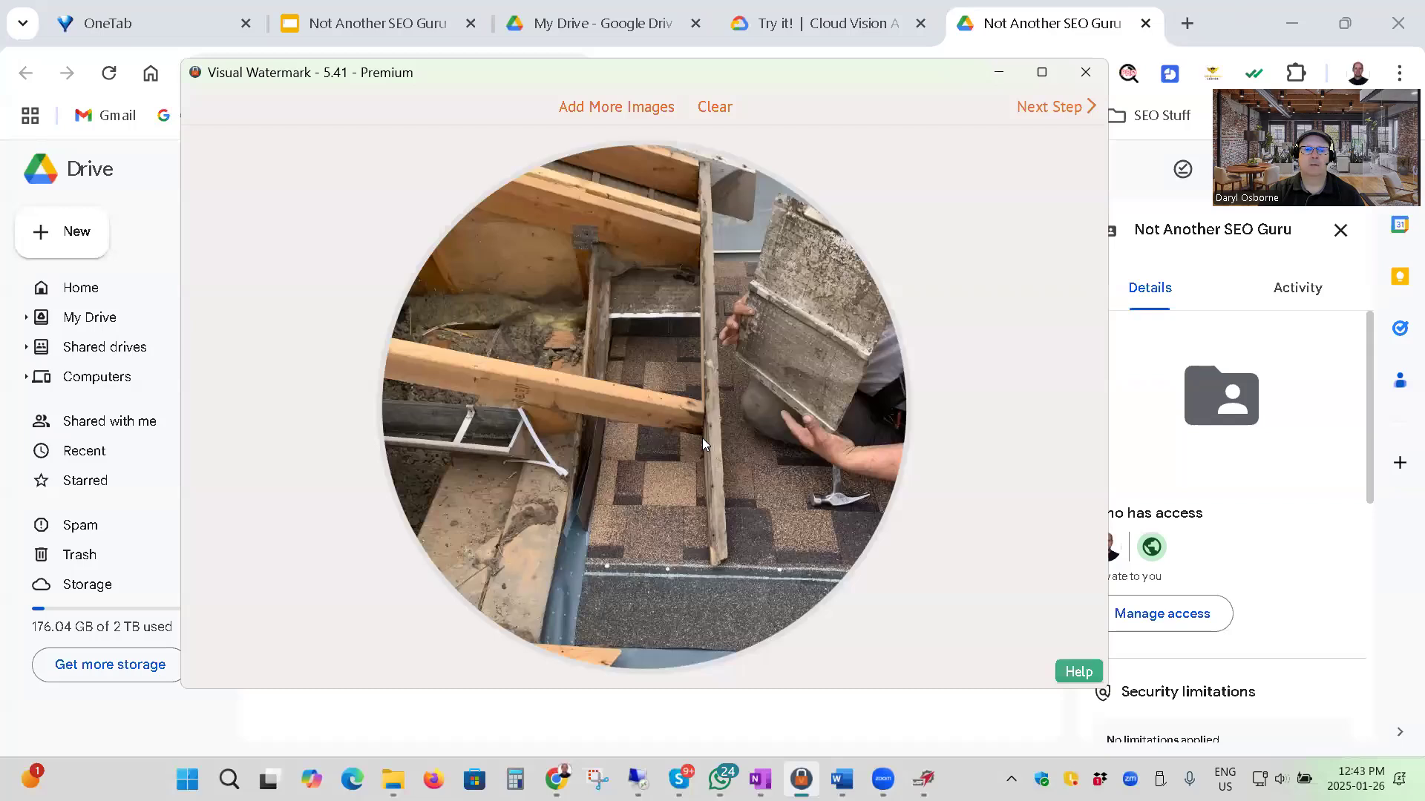
{"action": "mouse_move", "coordinate": [474, 81]}
{"action": "left_mouse_down"}
{"action": "mouse_move", "coordinate": [496, 88]}
{"action": "mouse_move", "coordinate": [478, 84]}
{"action": "left_mouse_up"}
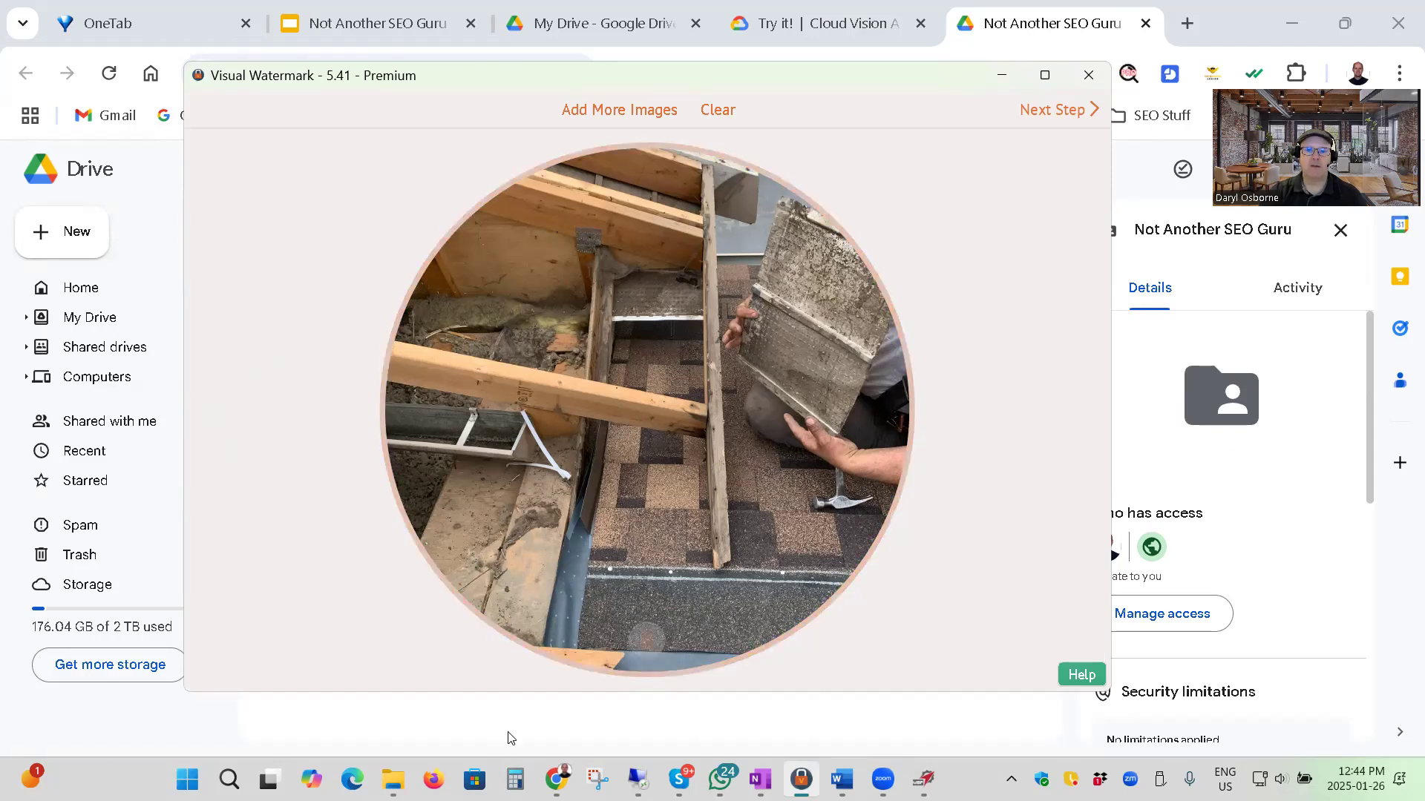
{"action": "left_click", "coordinate": [1050, 111]}
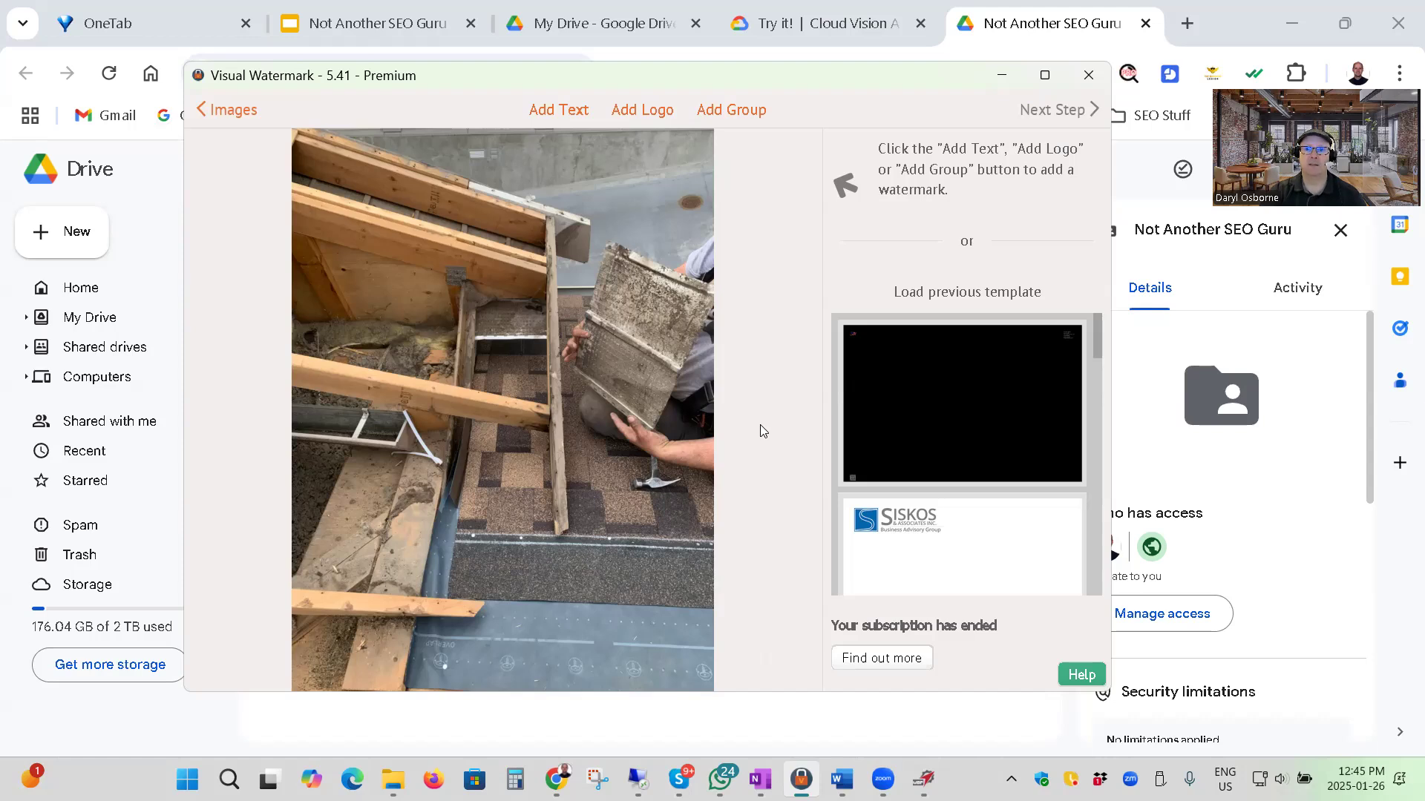
Switch to Chrome, open Google Maps in a new tab, search for "chilliwack roofing" and open the Chilliwack Roofing Ltd listing.
{"action": "left_click", "coordinate": [1200, 35]}
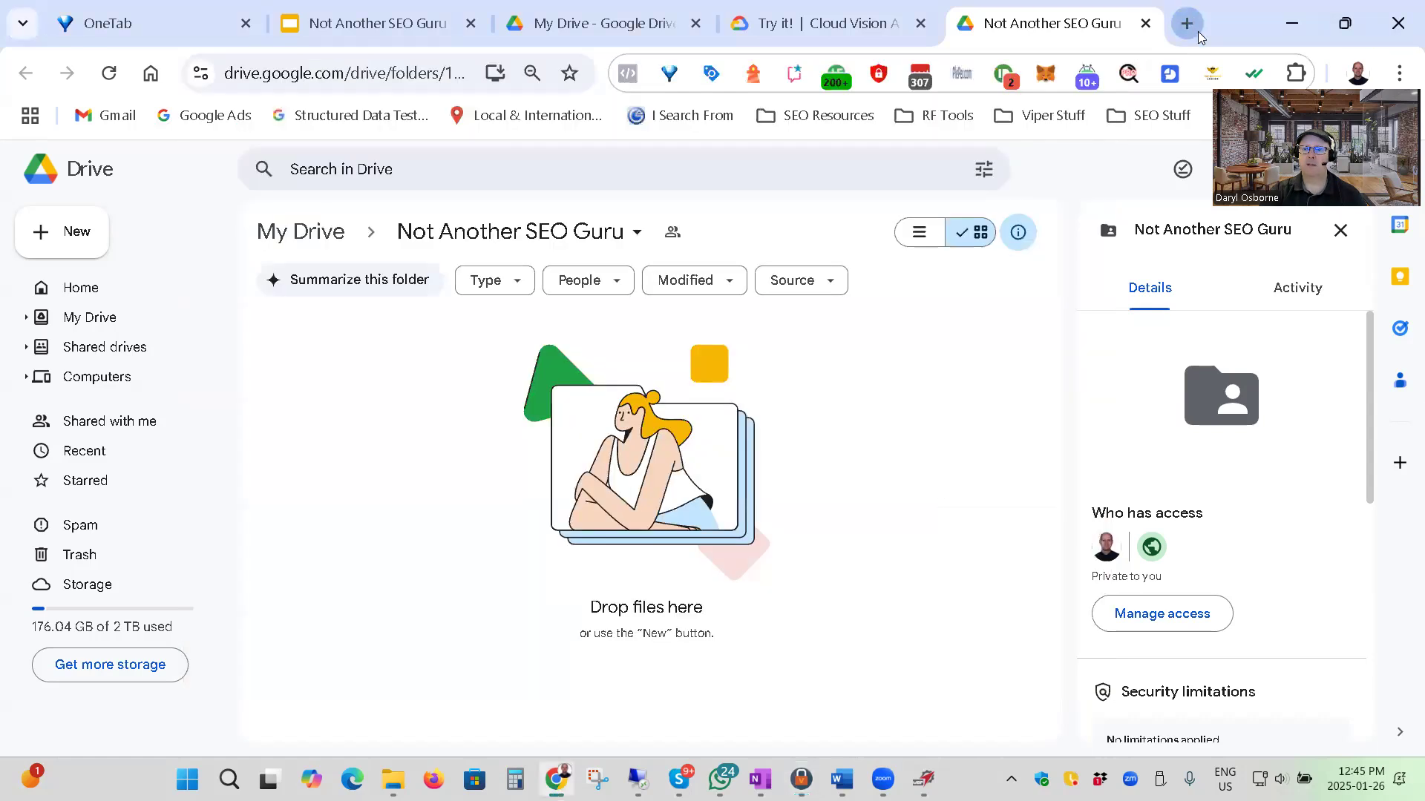
{"action": "left_click", "coordinate": [1191, 28]}
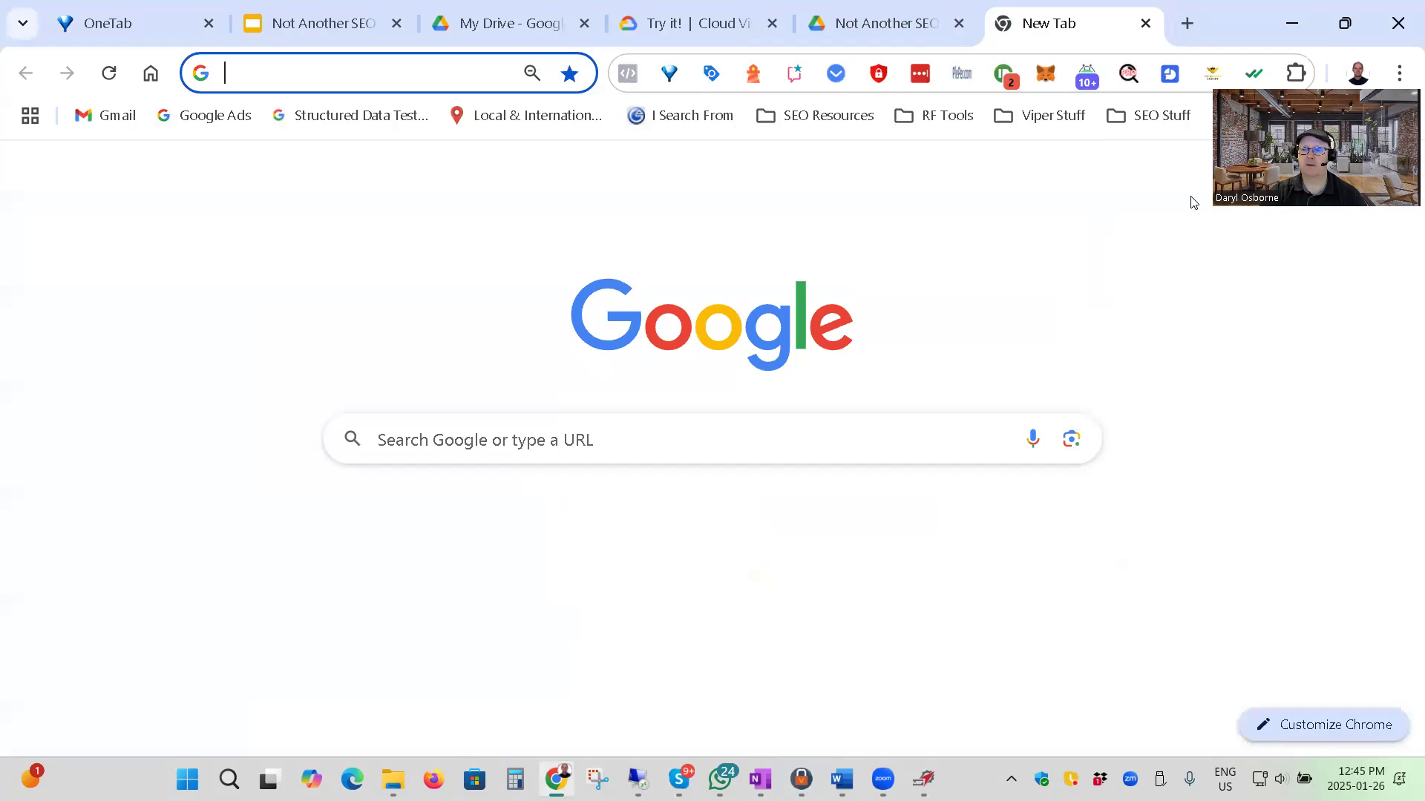
{"action": "left_click", "coordinate": [1129, 394]}
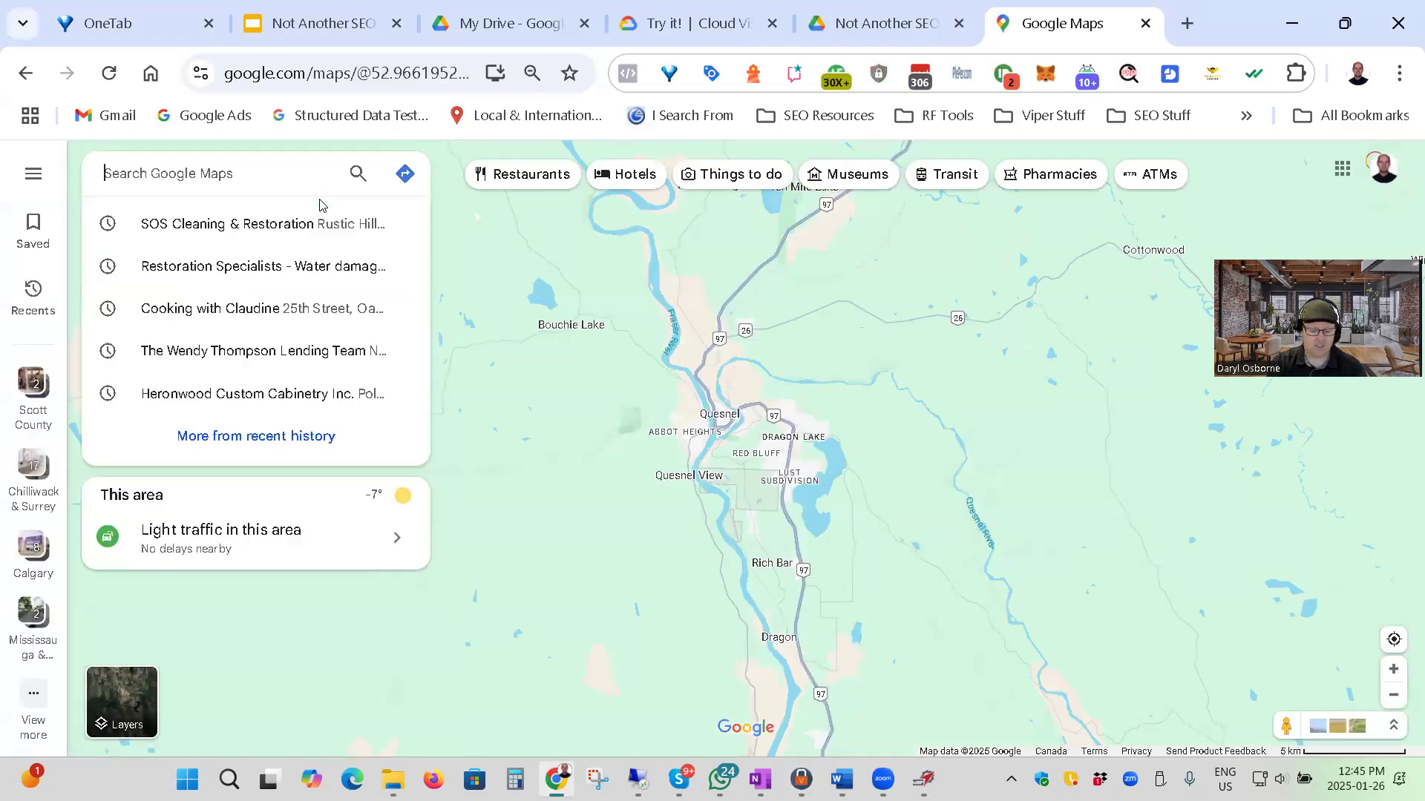
{"action": "type", "text": "chilliwack roofing"}
{"action": "left_click", "coordinate": [313, 224]}
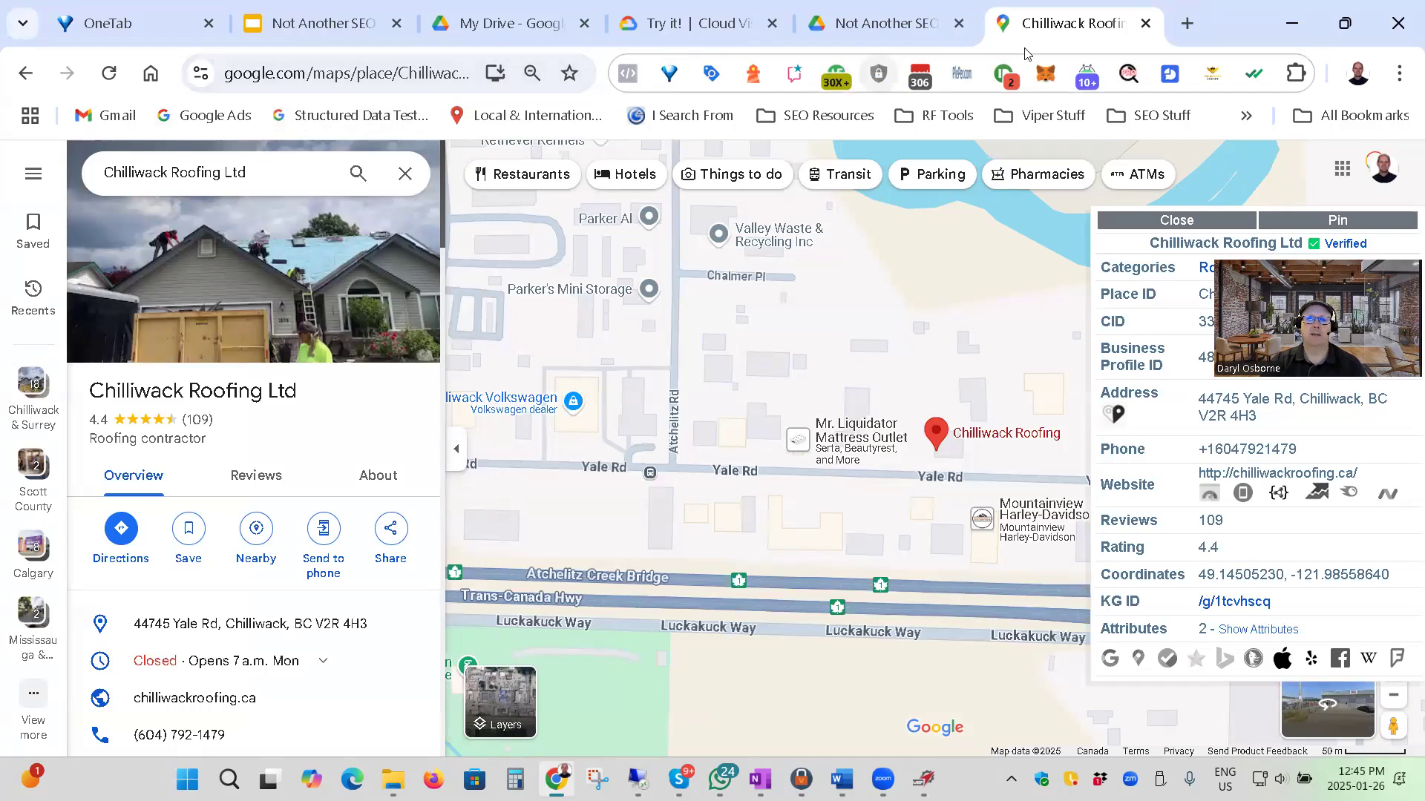
Search for "free qr code generator" in a new tab, open the QR Code Creator site and look over its page.
{"action": "left_click", "coordinate": [1187, 23]}
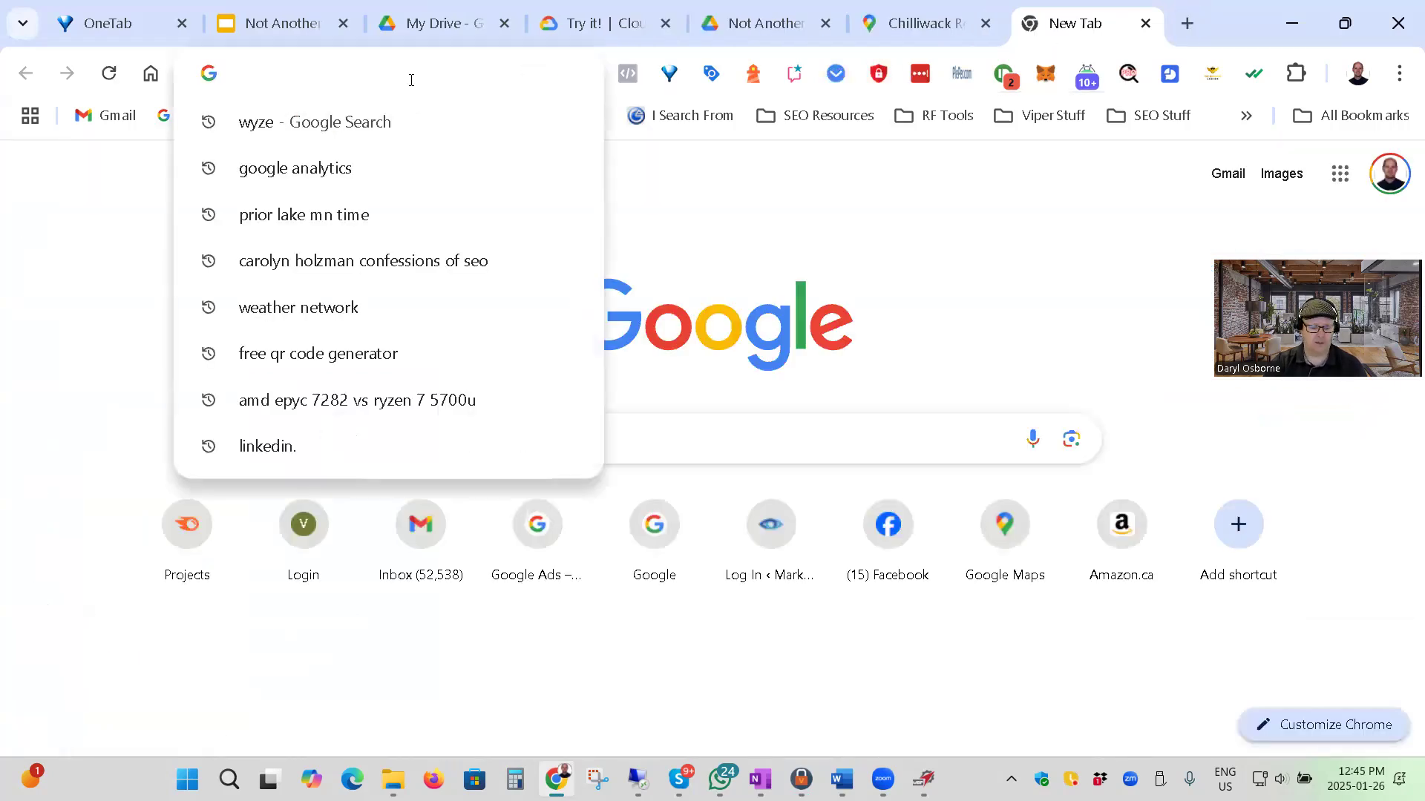
{"action": "type", "text": "free qr code generator"}
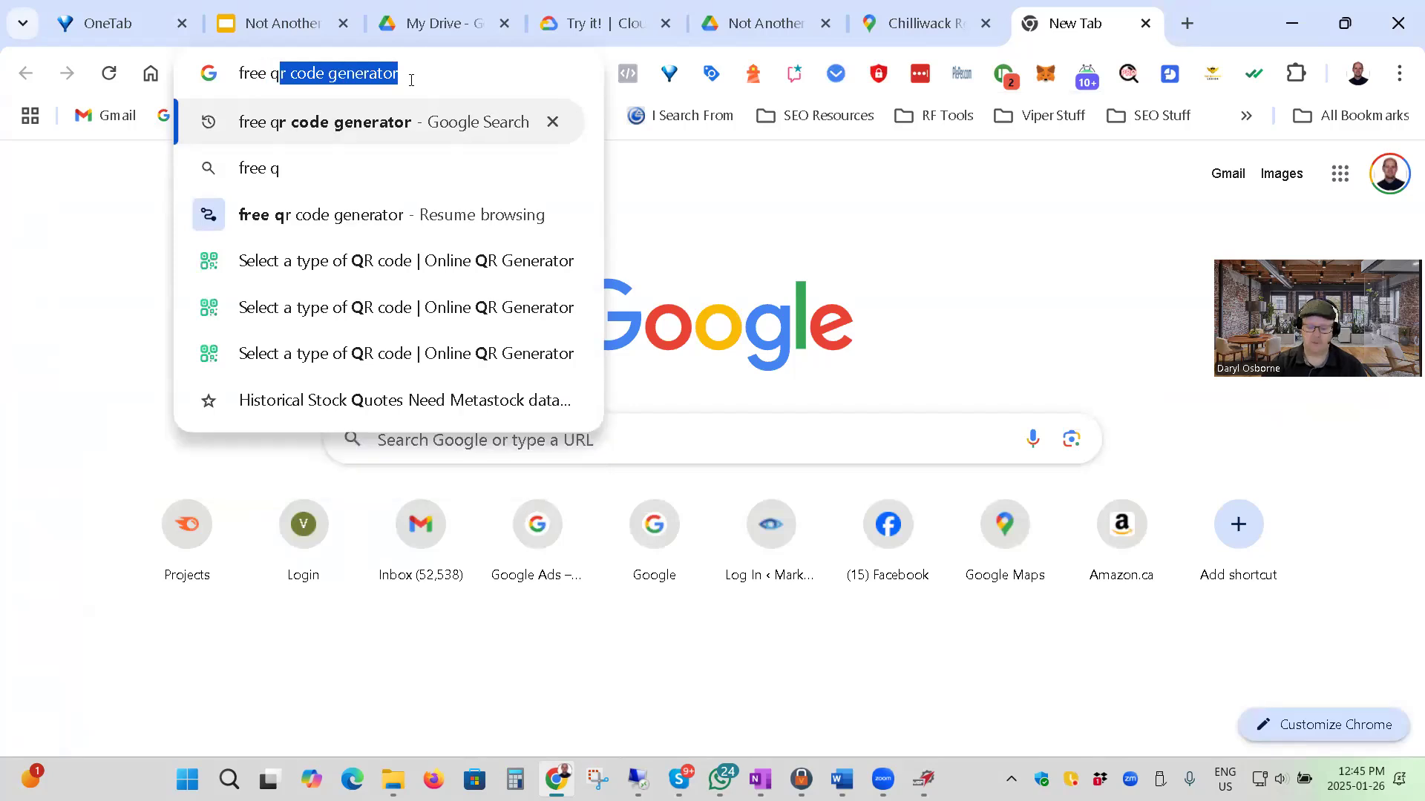
{"action": "key", "text": "Return"}
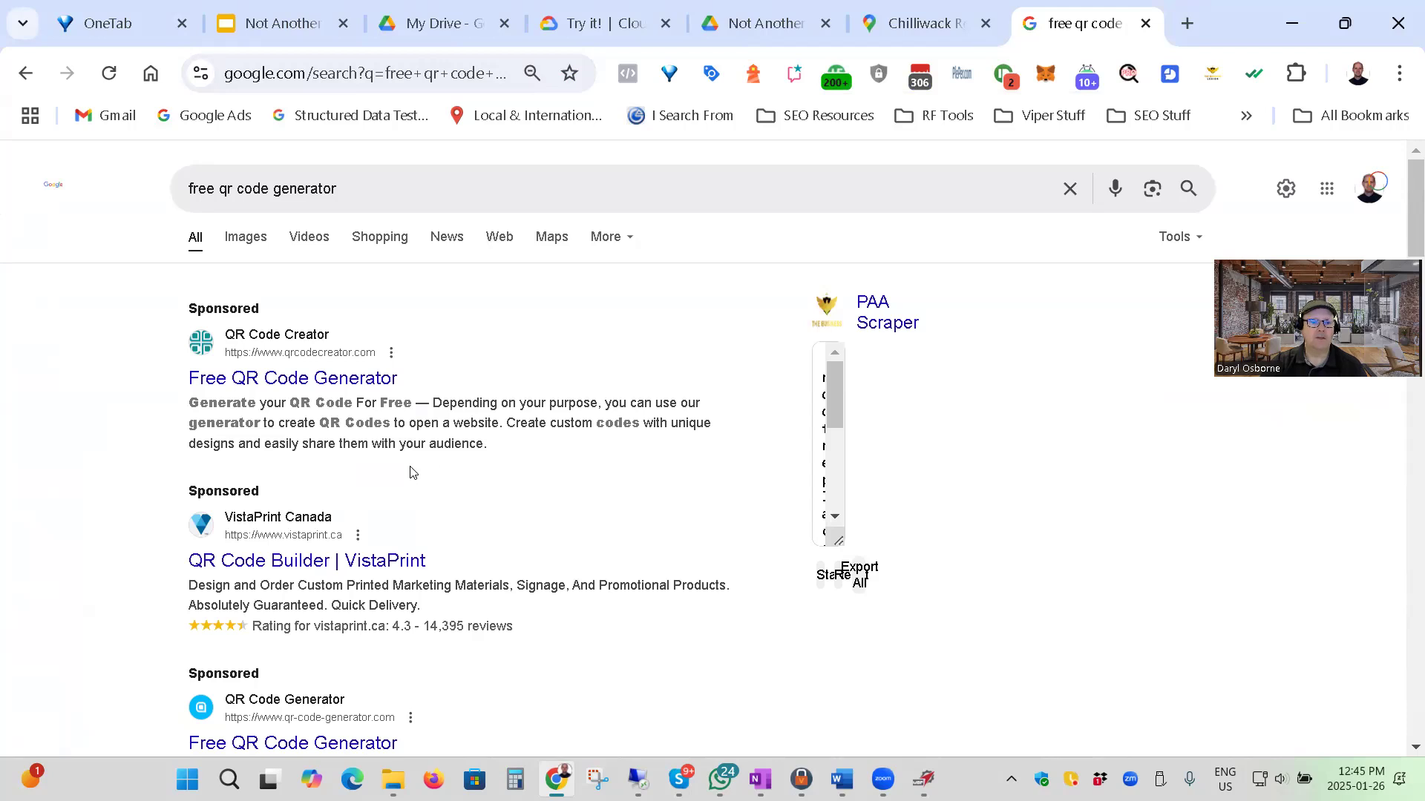
{"action": "left_click", "coordinate": [294, 387]}
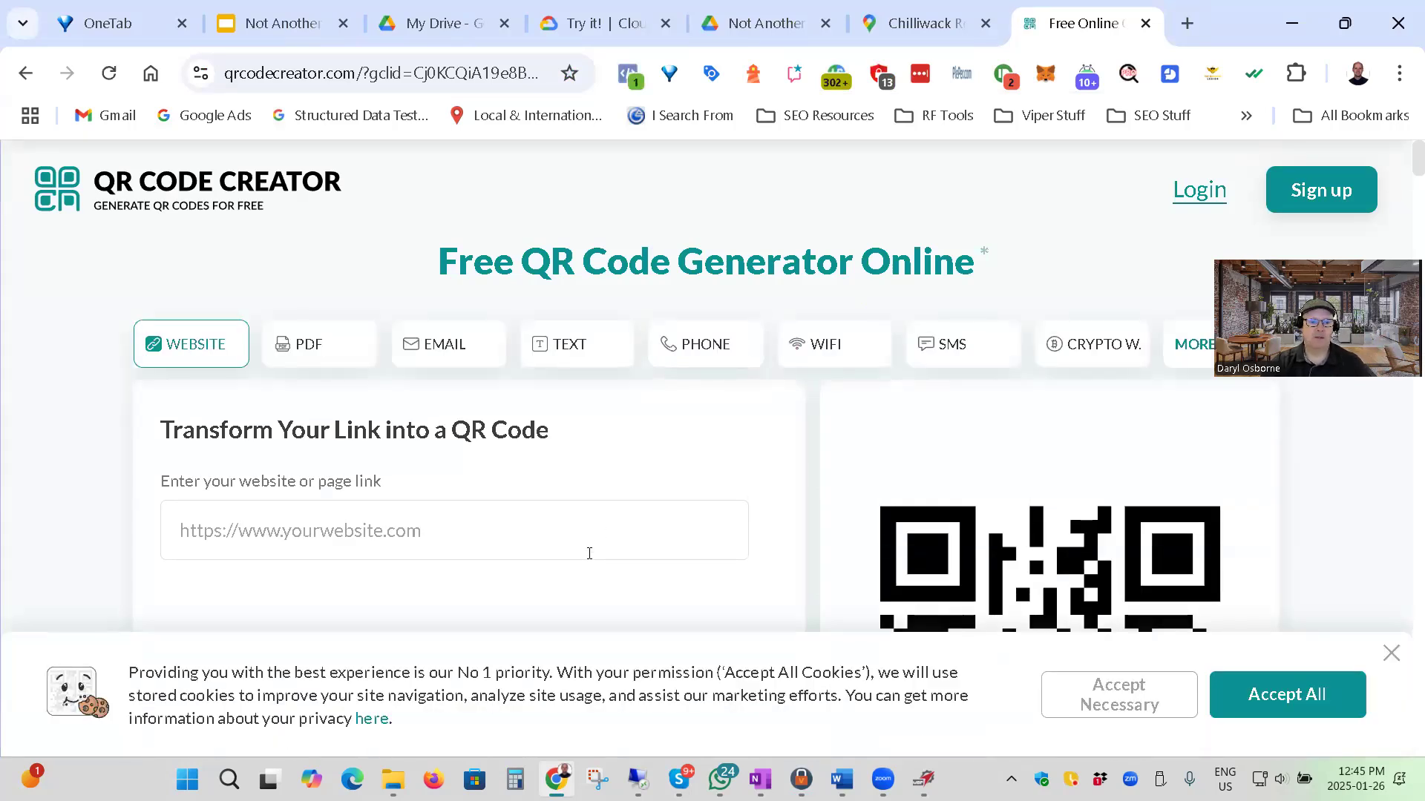
{"action": "scroll", "coordinate": [564, 446], "scroll_direction": "down", "scroll_amount": 10}
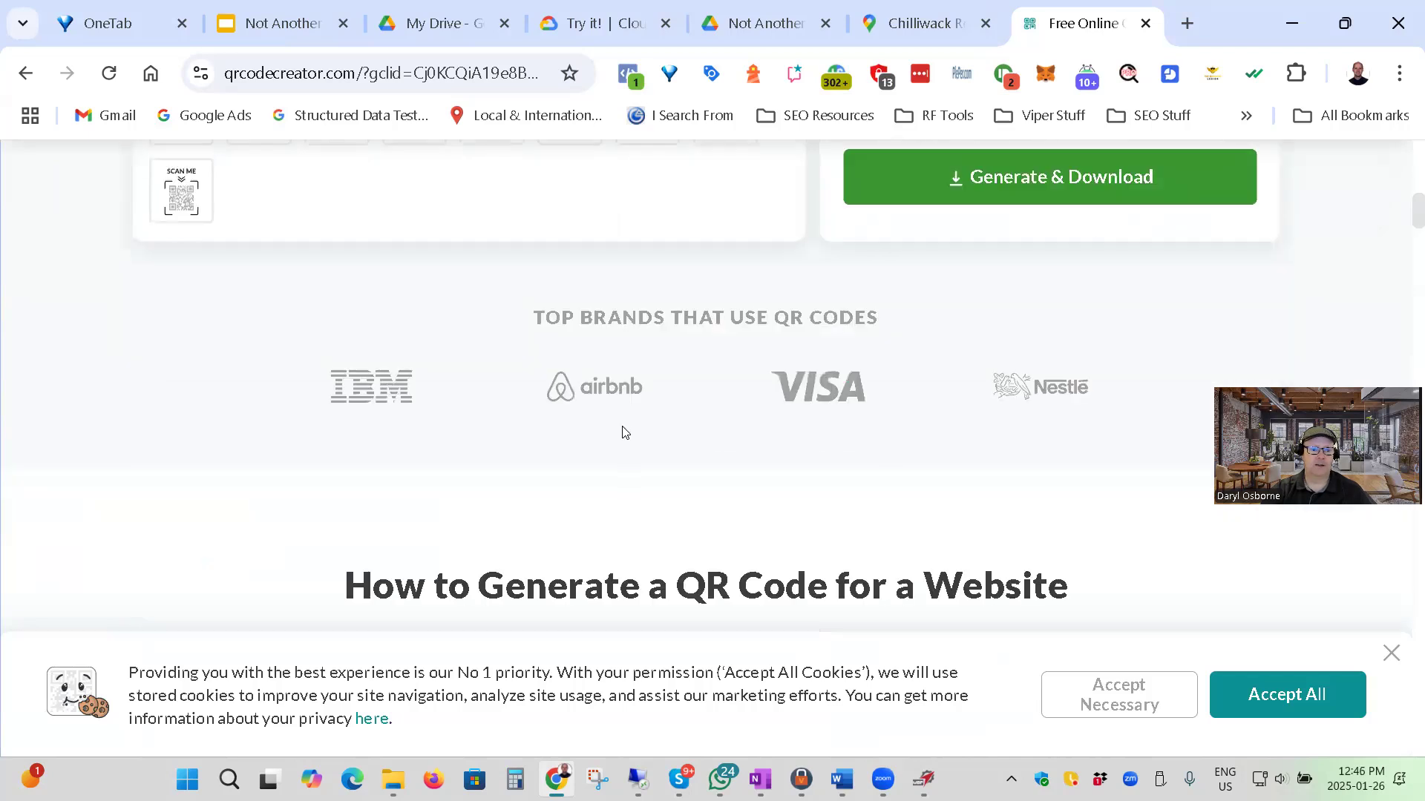
{"action": "scroll", "coordinate": [638, 420], "scroll_direction": "up", "scroll_amount": 9}
{"action": "scroll", "coordinate": [673, 412], "scroll_direction": "up", "scroll_amount": 4}
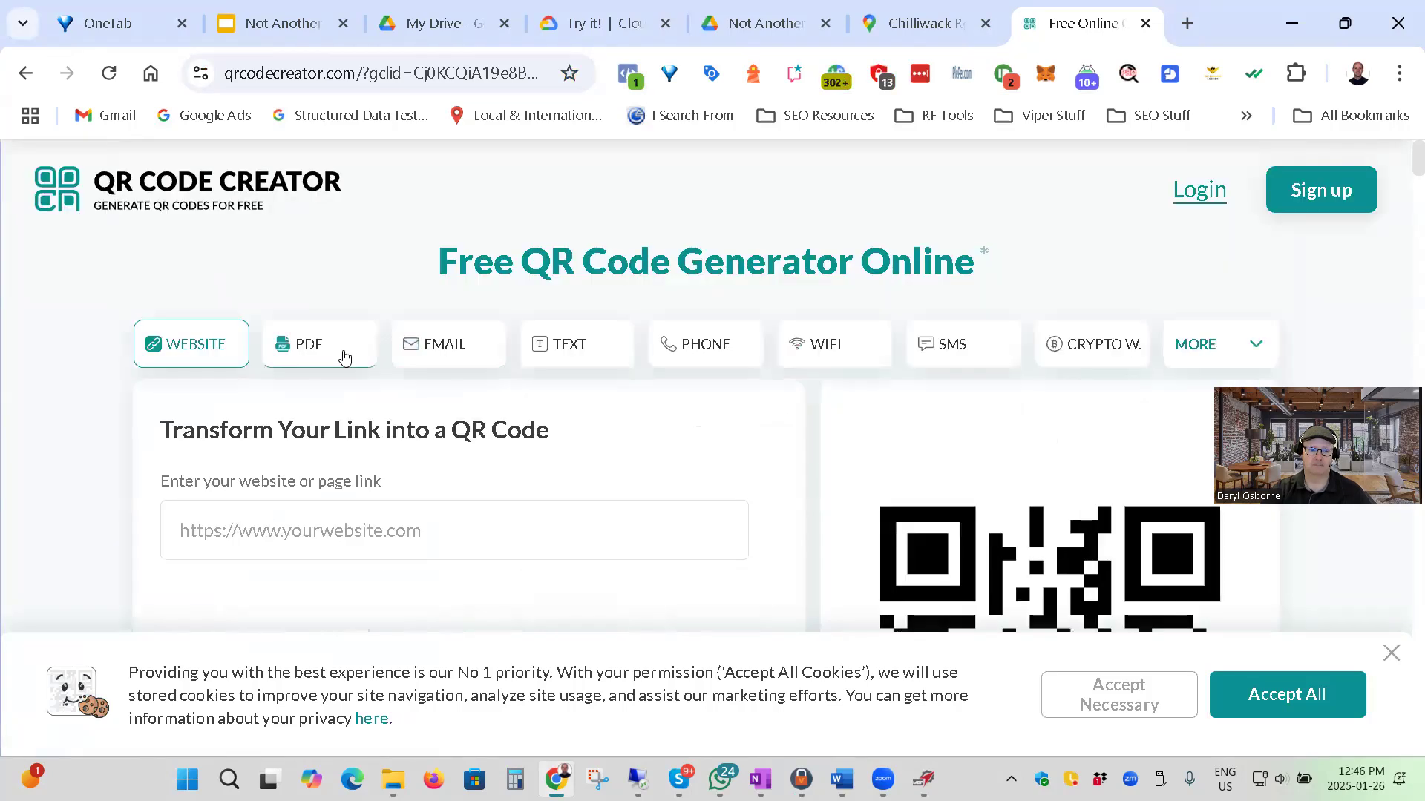
Look through the additional QR code types on QR Code Creator and accept only the necessary cookies.
{"action": "left_click", "coordinate": [1262, 345]}
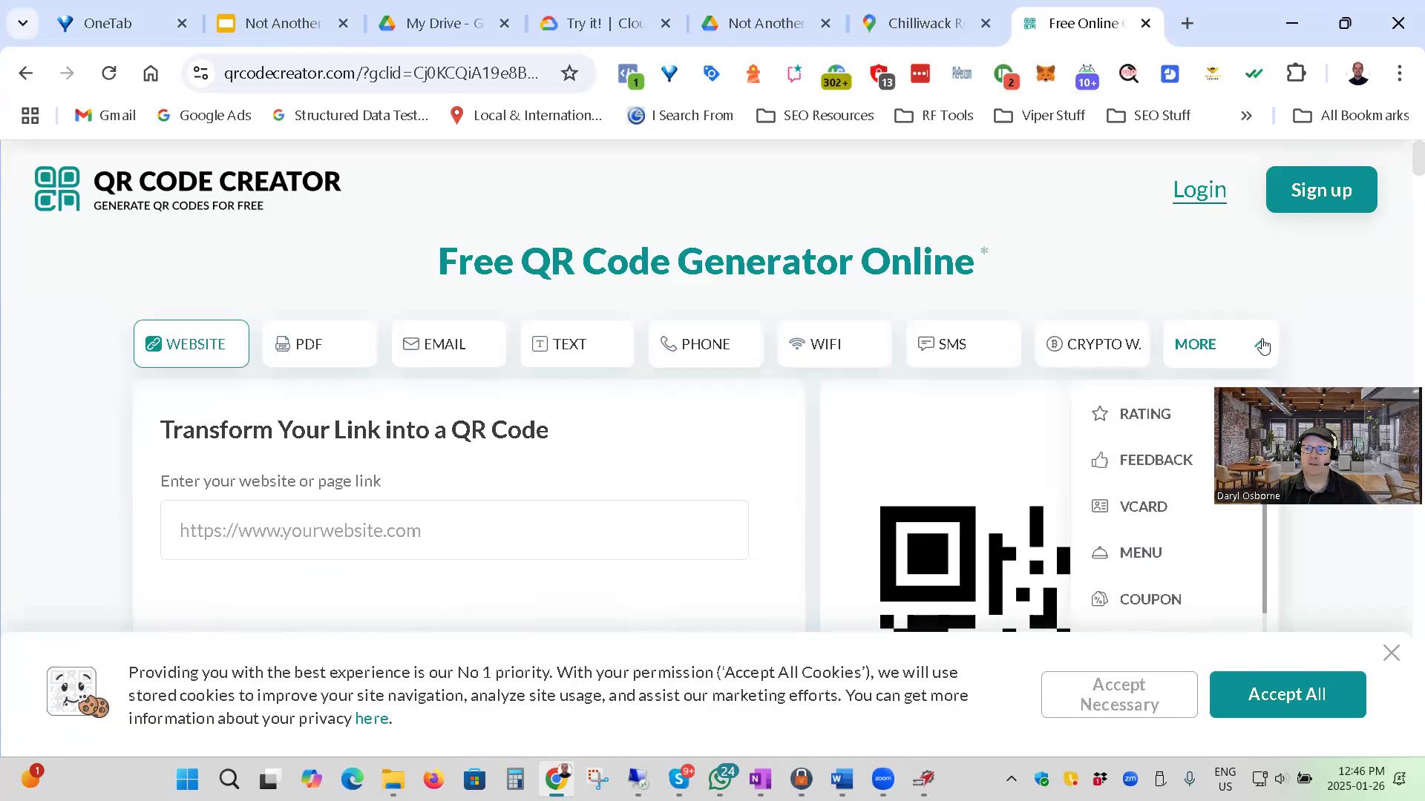
{"action": "scroll", "coordinate": [1176, 446], "scroll_direction": "down", "scroll_amount": 5}
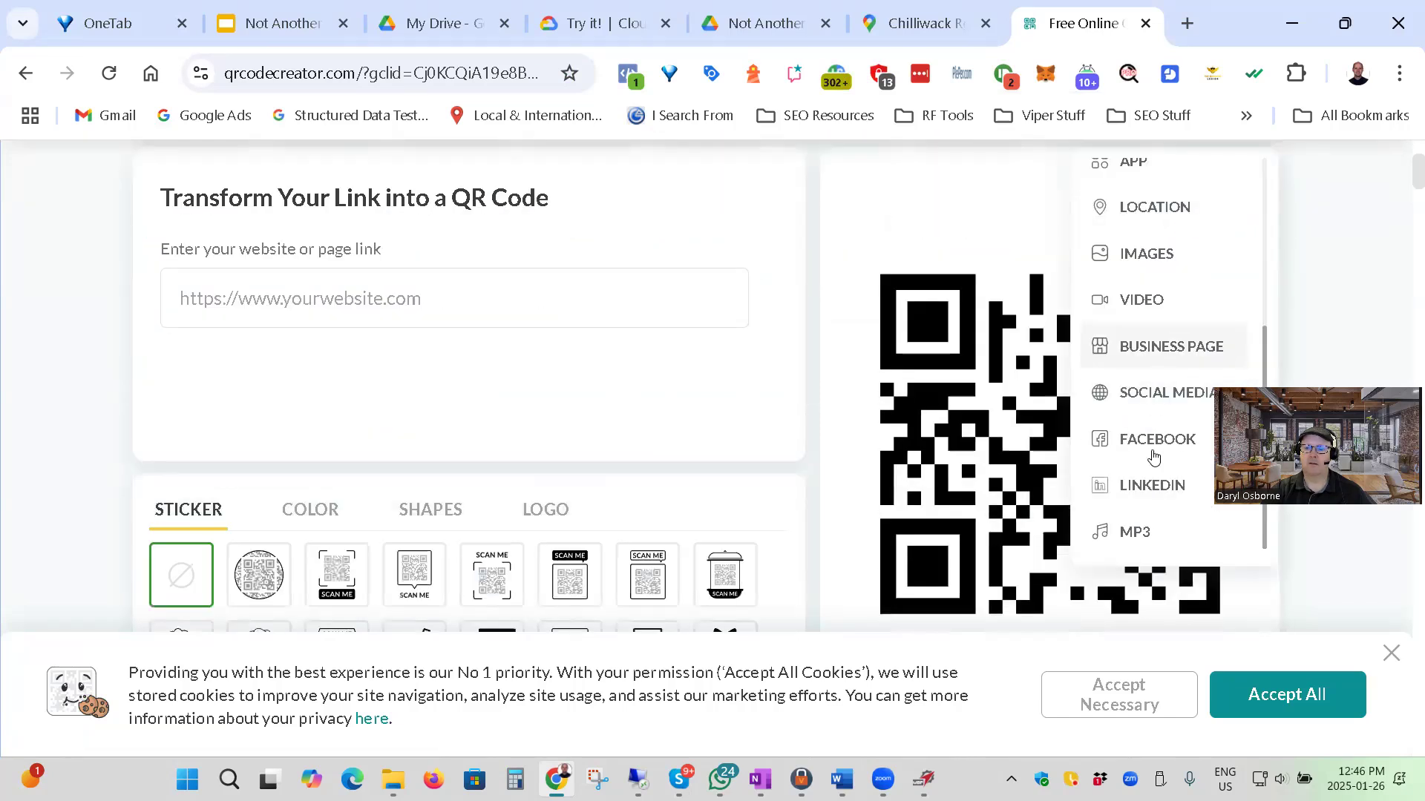
{"action": "scroll", "coordinate": [1162, 304], "scroll_direction": "up", "scroll_amount": 2}
{"action": "scroll", "coordinate": [1161, 326], "scroll_direction": "down", "scroll_amount": 3}
{"action": "scroll", "coordinate": [1165, 430], "scroll_direction": "up", "scroll_amount": 6}
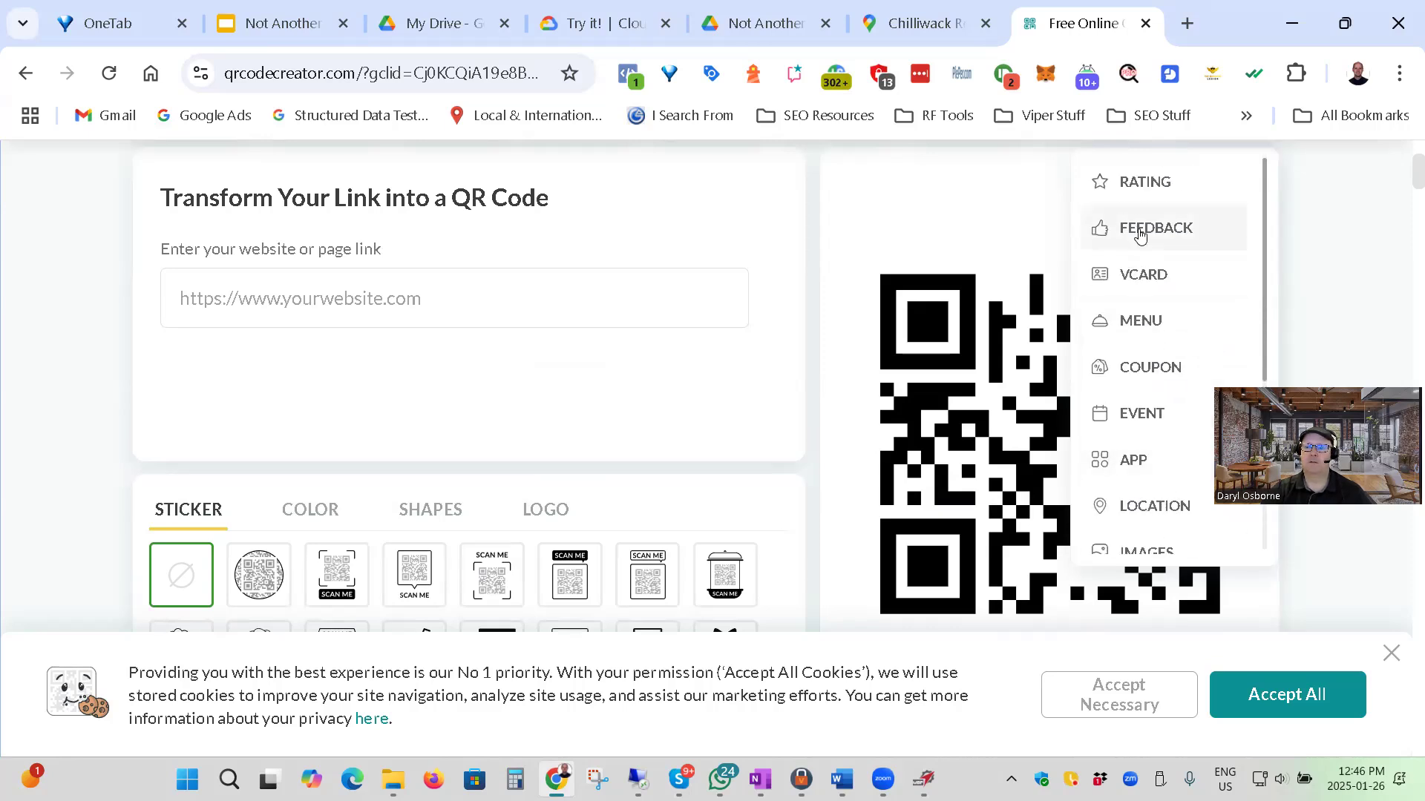
{"action": "scroll", "coordinate": [702, 224], "scroll_direction": "up", "scroll_amount": 3}
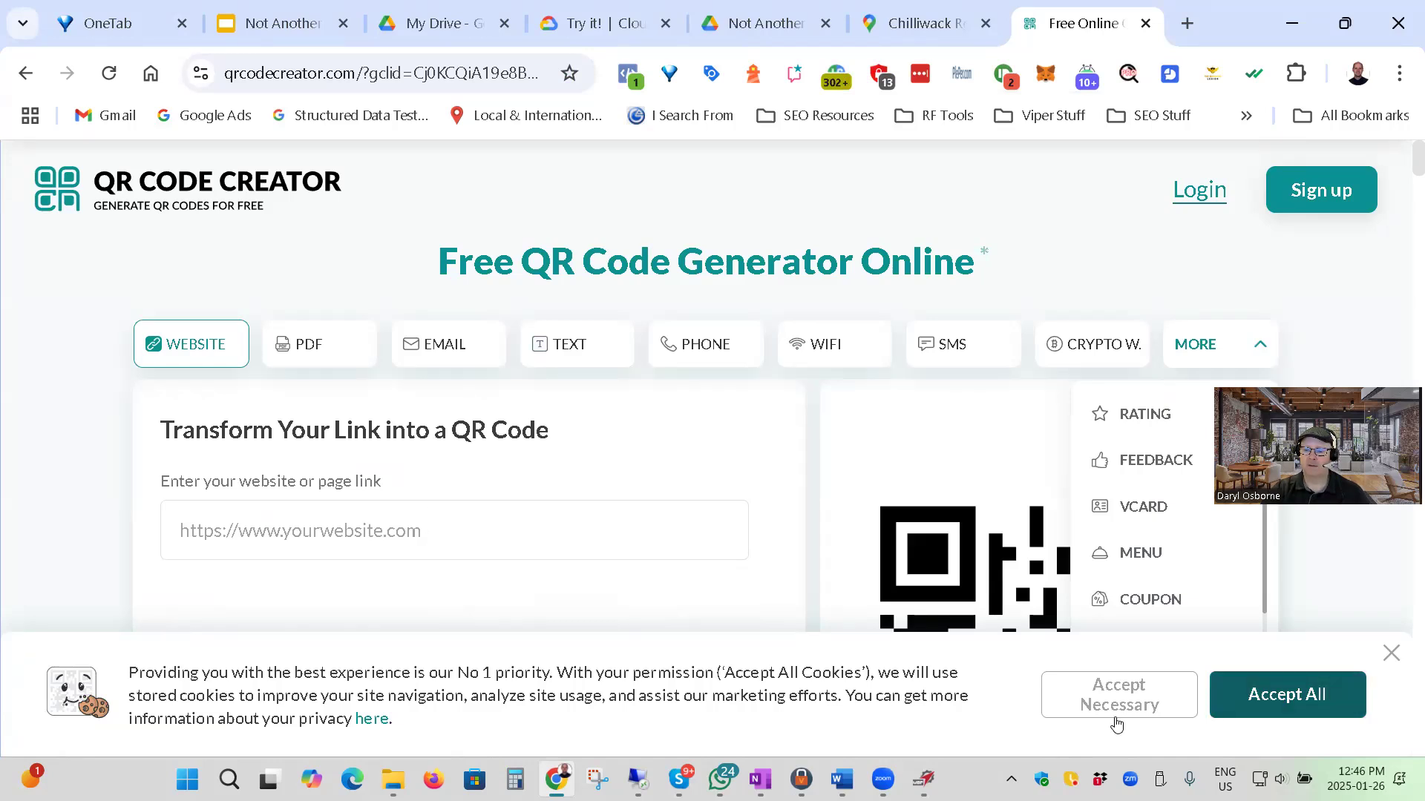
{"action": "left_click", "coordinate": [1106, 711]}
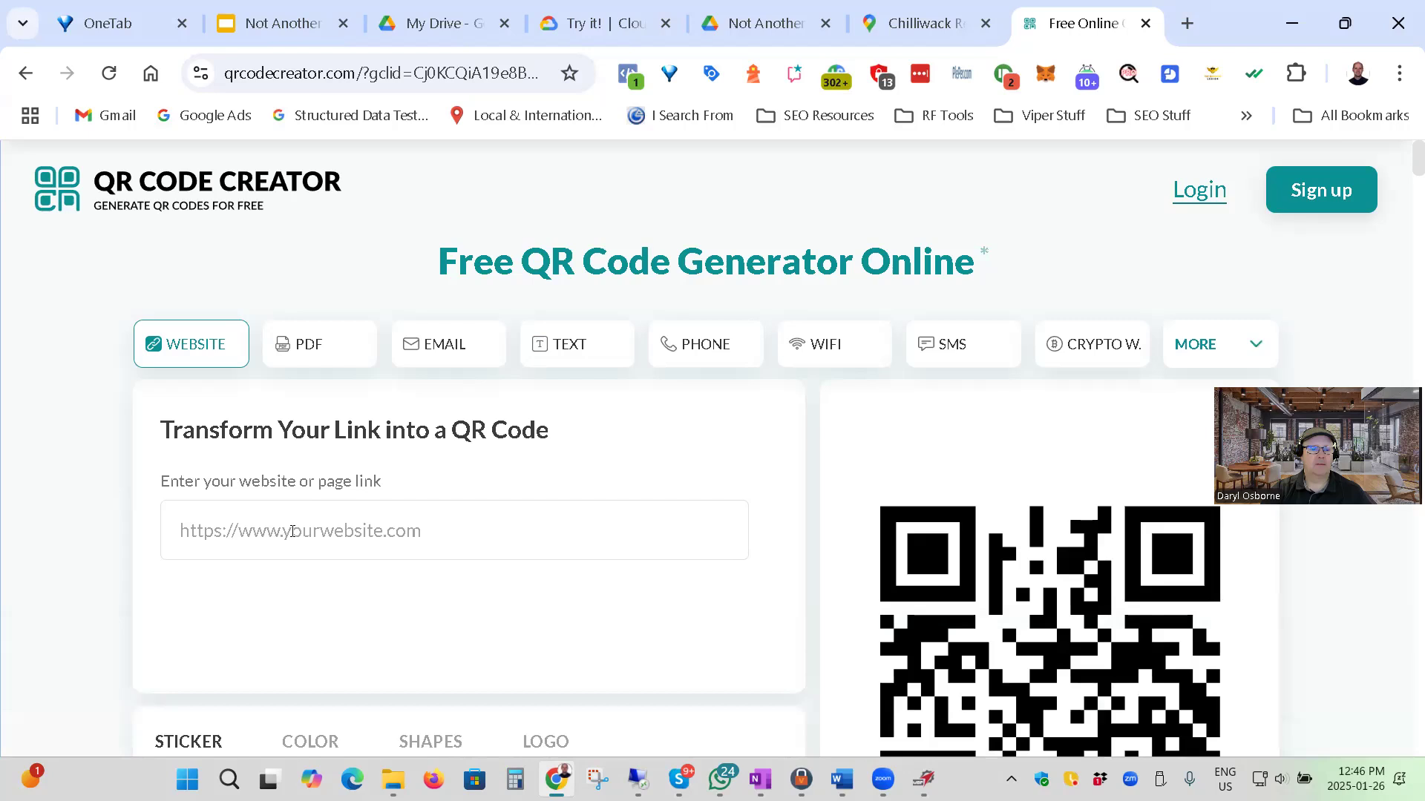
Copy the Chilliwack Roofing Ltd listing's Google Maps URL and paste it as the website link for the QR code.
{"action": "left_click", "coordinate": [249, 542]}
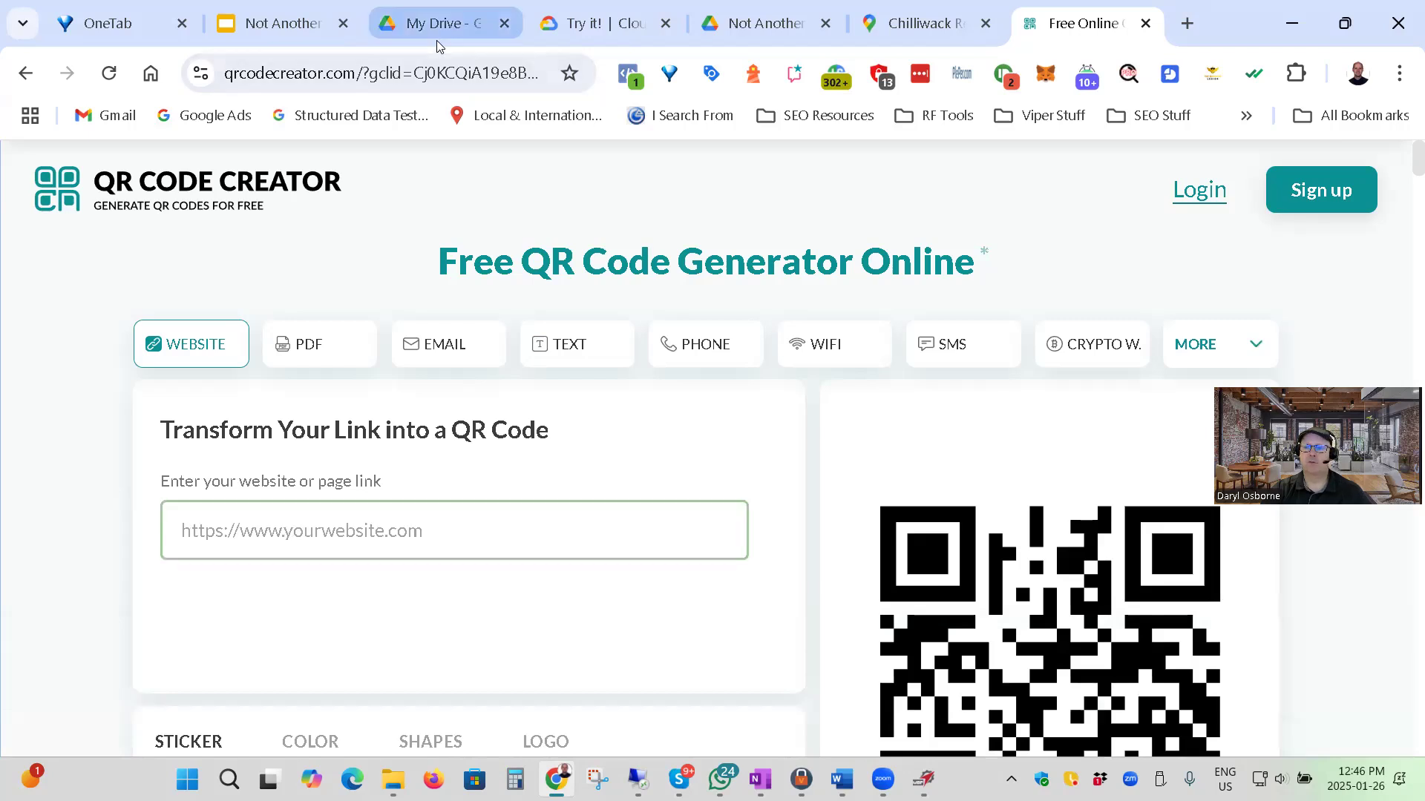
{"action": "left_click", "coordinate": [925, 23]}
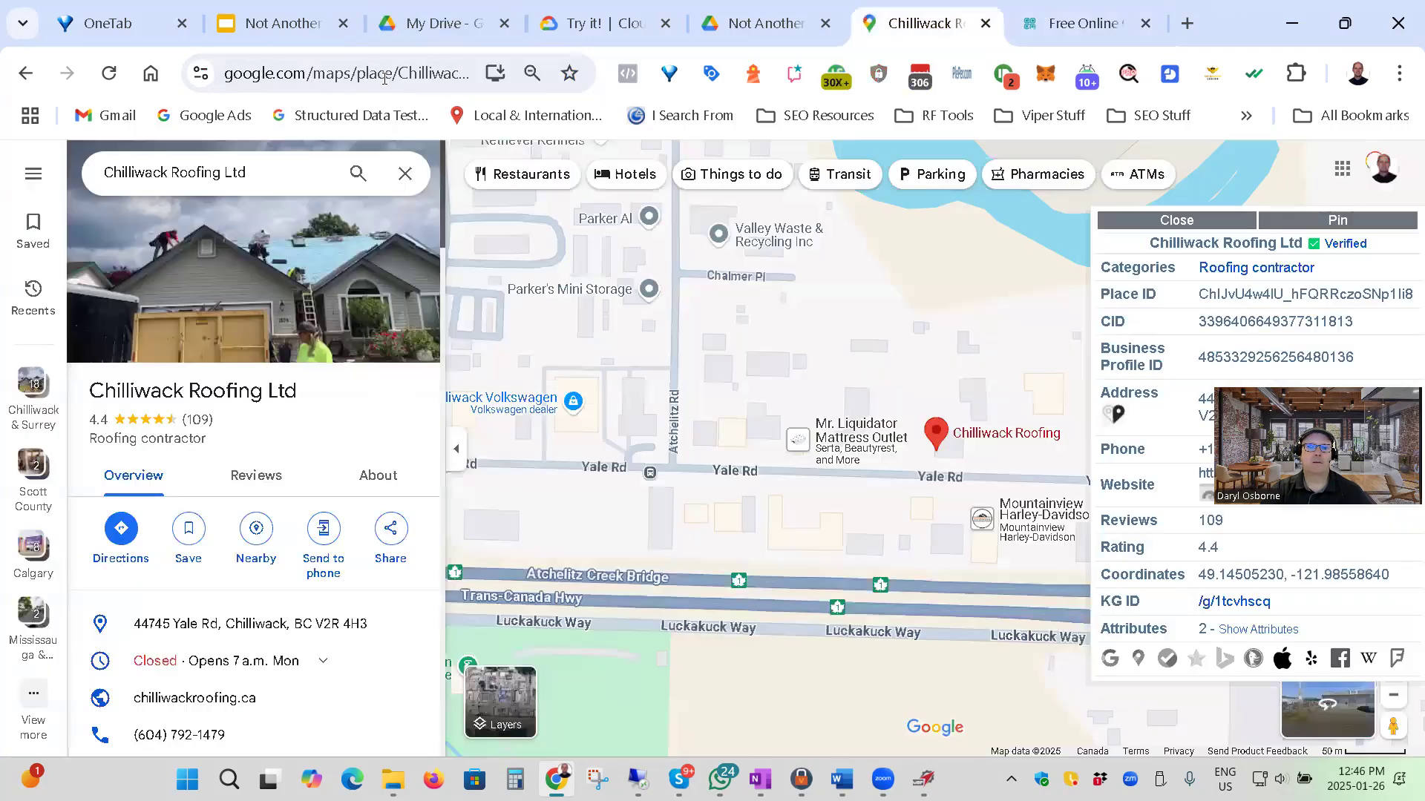
{"action": "left_click", "coordinate": [384, 77]}
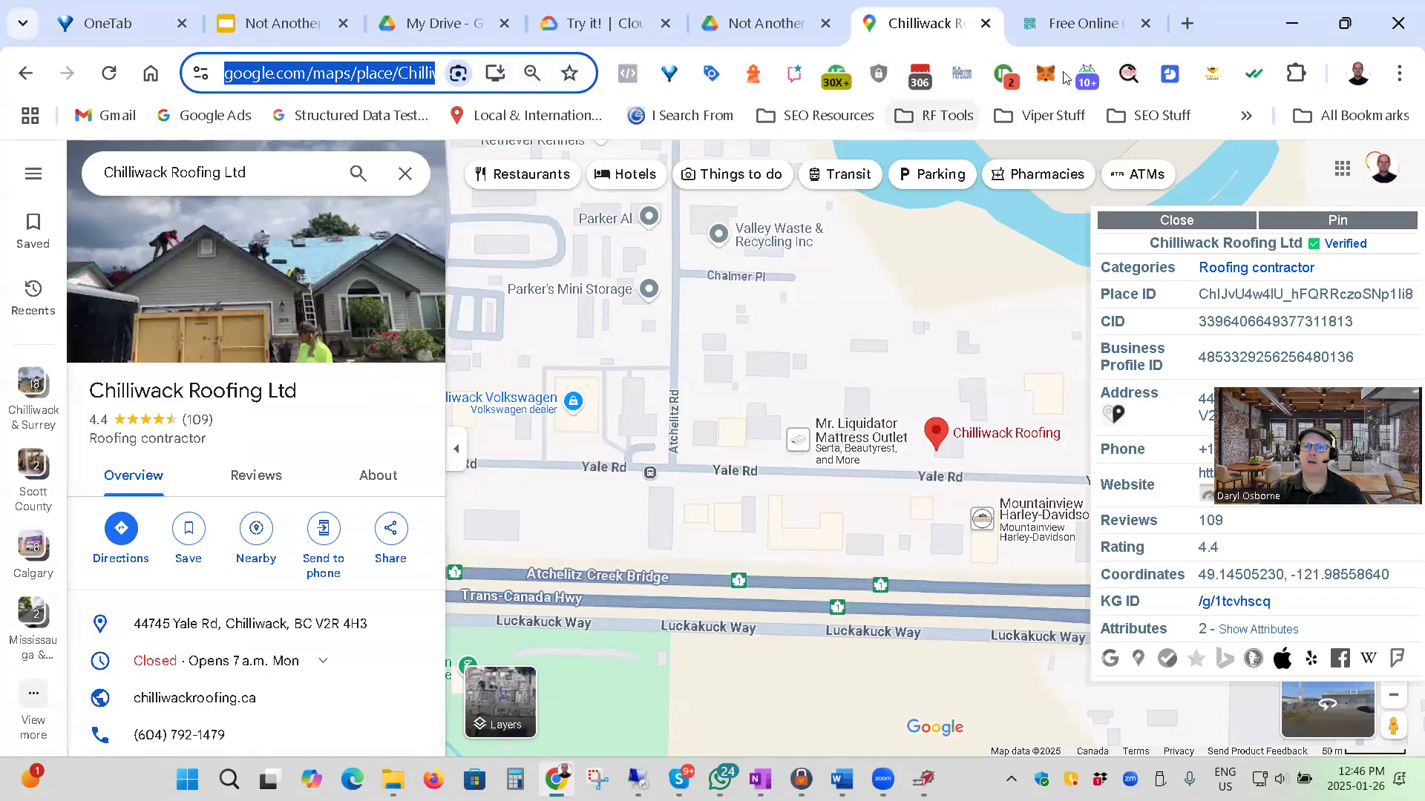
{"action": "left_click", "coordinate": [1084, 23]}
{"action": "left_click", "coordinate": [307, 536]}
{"action": "key", "text": "ctrl+v"}
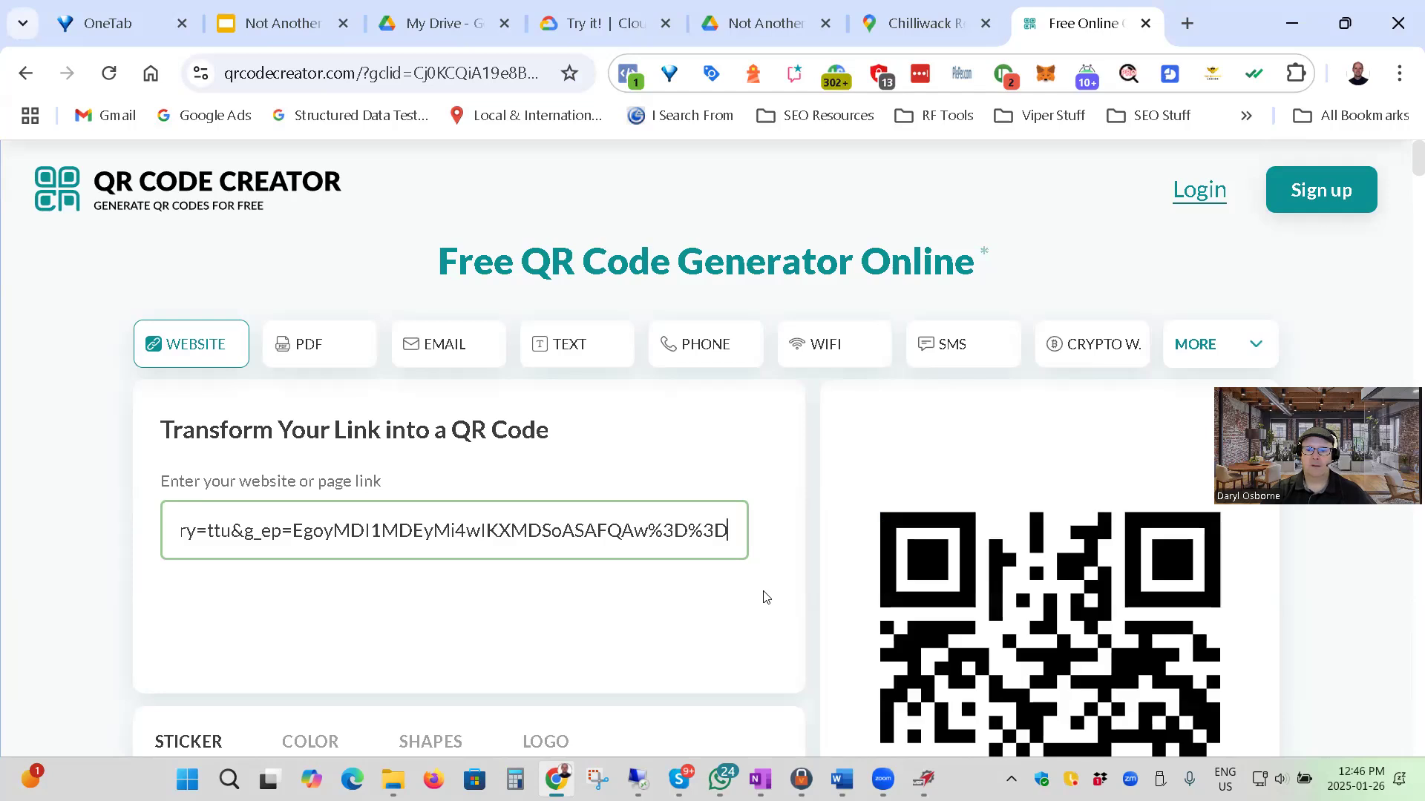
Examine the QR code preview and the available sticker designs for the pasted link.
{"action": "scroll", "coordinate": [742, 598], "scroll_direction": "down", "scroll_amount": 2}
{"action": "key", "text": "ctrl+minus"}
{"action": "key", "text": "ctrl+minus"}
{"action": "key", "text": "ctrl+minus"}
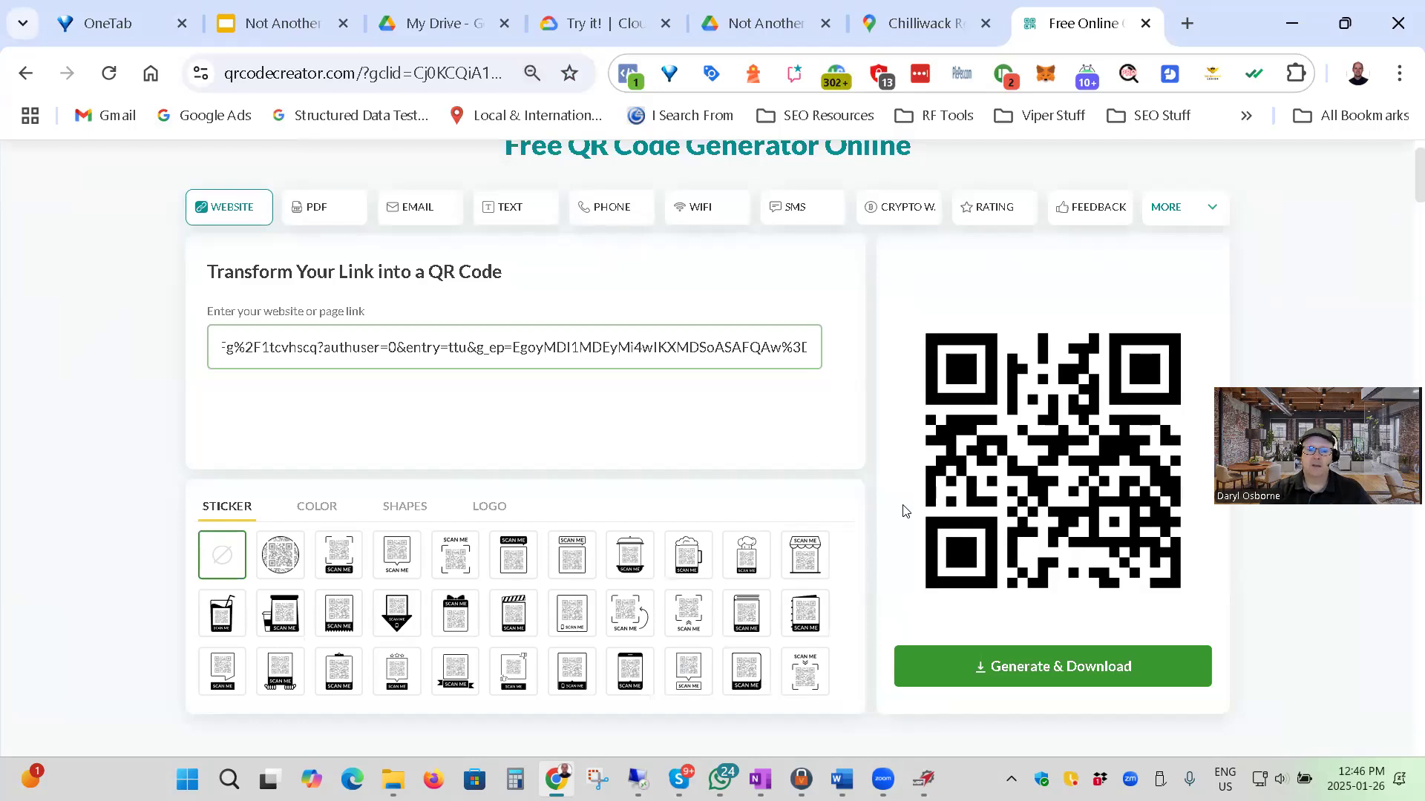
{"action": "scroll", "coordinate": [816, 472], "scroll_direction": "up", "scroll_amount": 2}
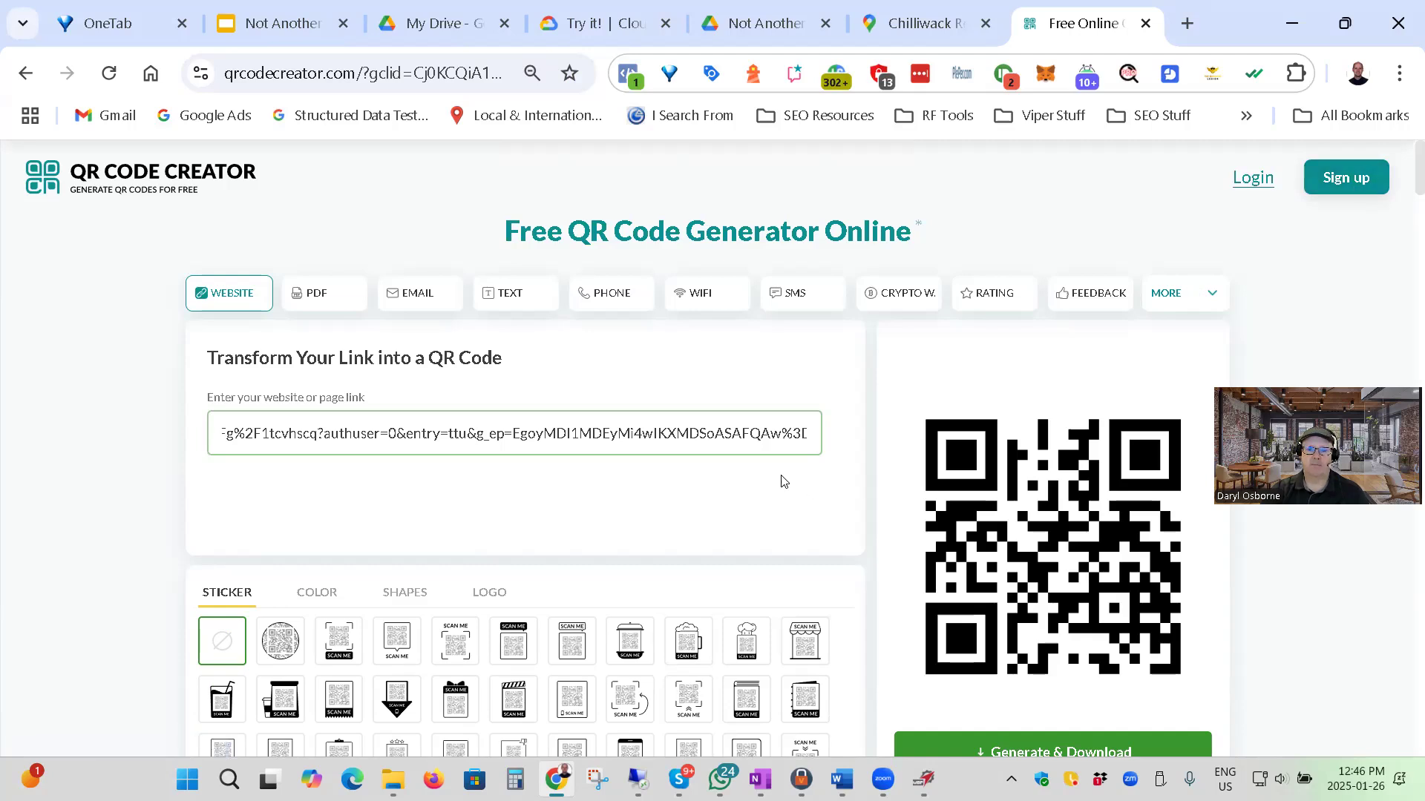
{"action": "scroll", "coordinate": [786, 479], "scroll_direction": "down", "scroll_amount": 2}
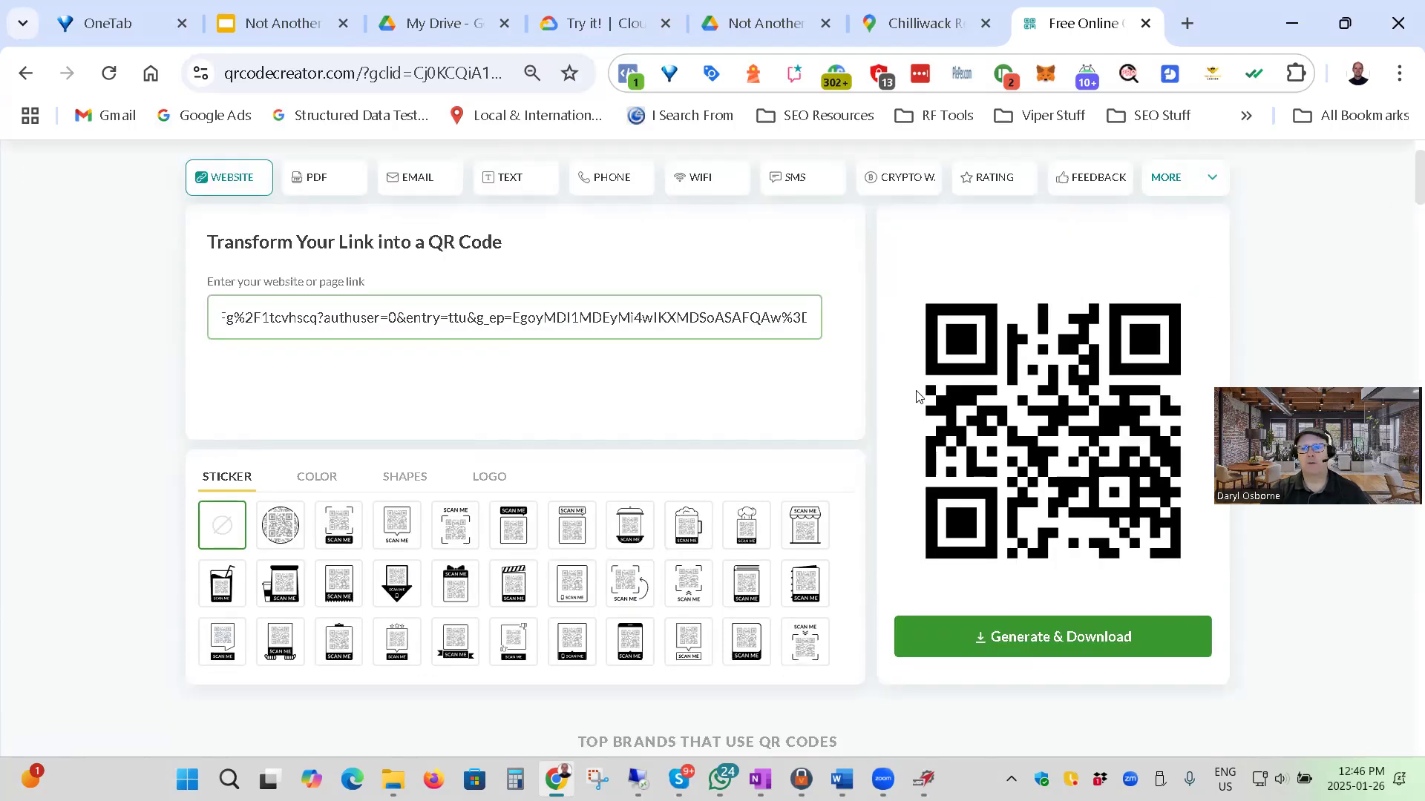
{"action": "scroll", "coordinate": [917, 396], "scroll_direction": "up", "scroll_amount": 2}
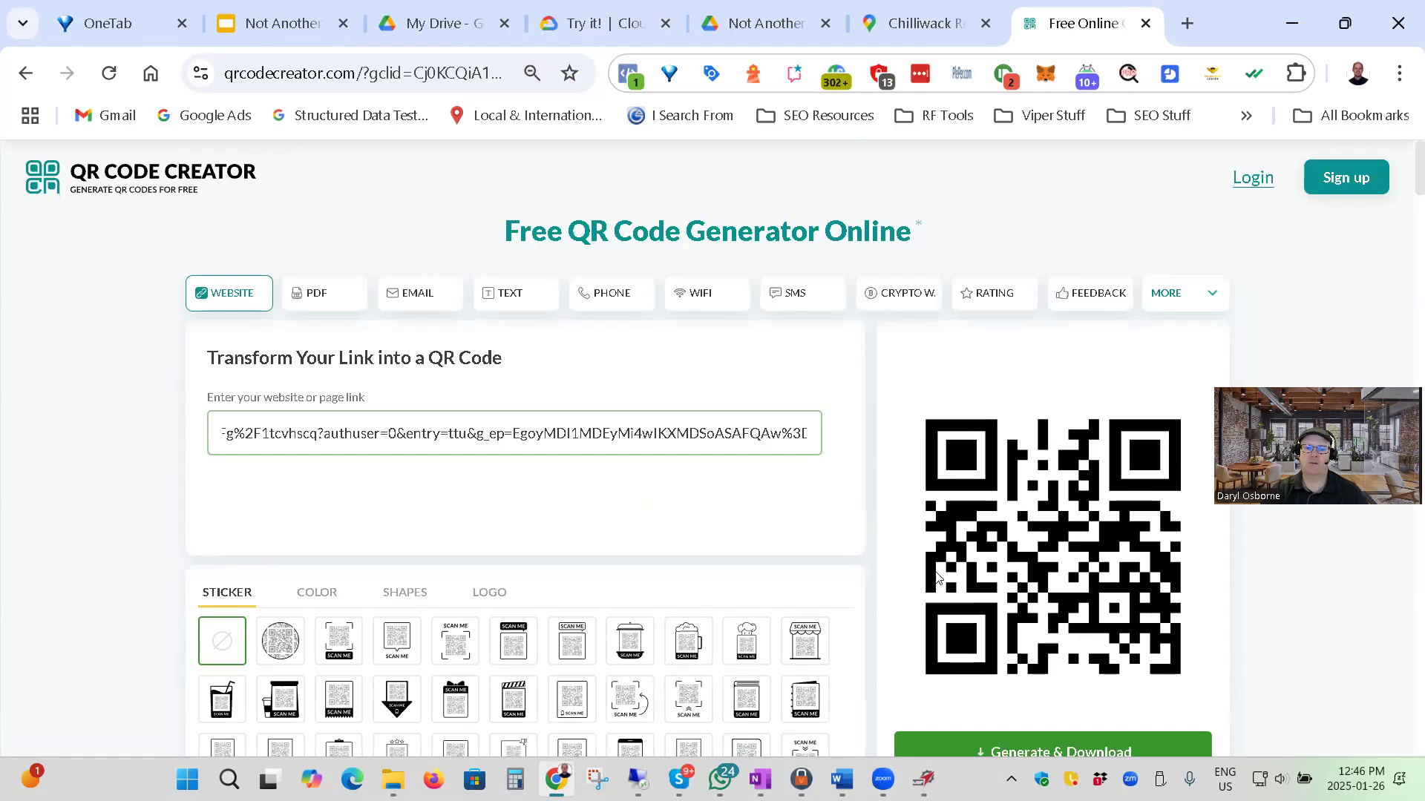
{"action": "scroll", "coordinate": [964, 567], "scroll_direction": "down", "scroll_amount": 2}
{"action": "scroll", "coordinate": [985, 550], "scroll_direction": "up", "scroll_amount": 2}
{"action": "scroll", "coordinate": [986, 551], "scroll_direction": "down", "scroll_amount": 2}
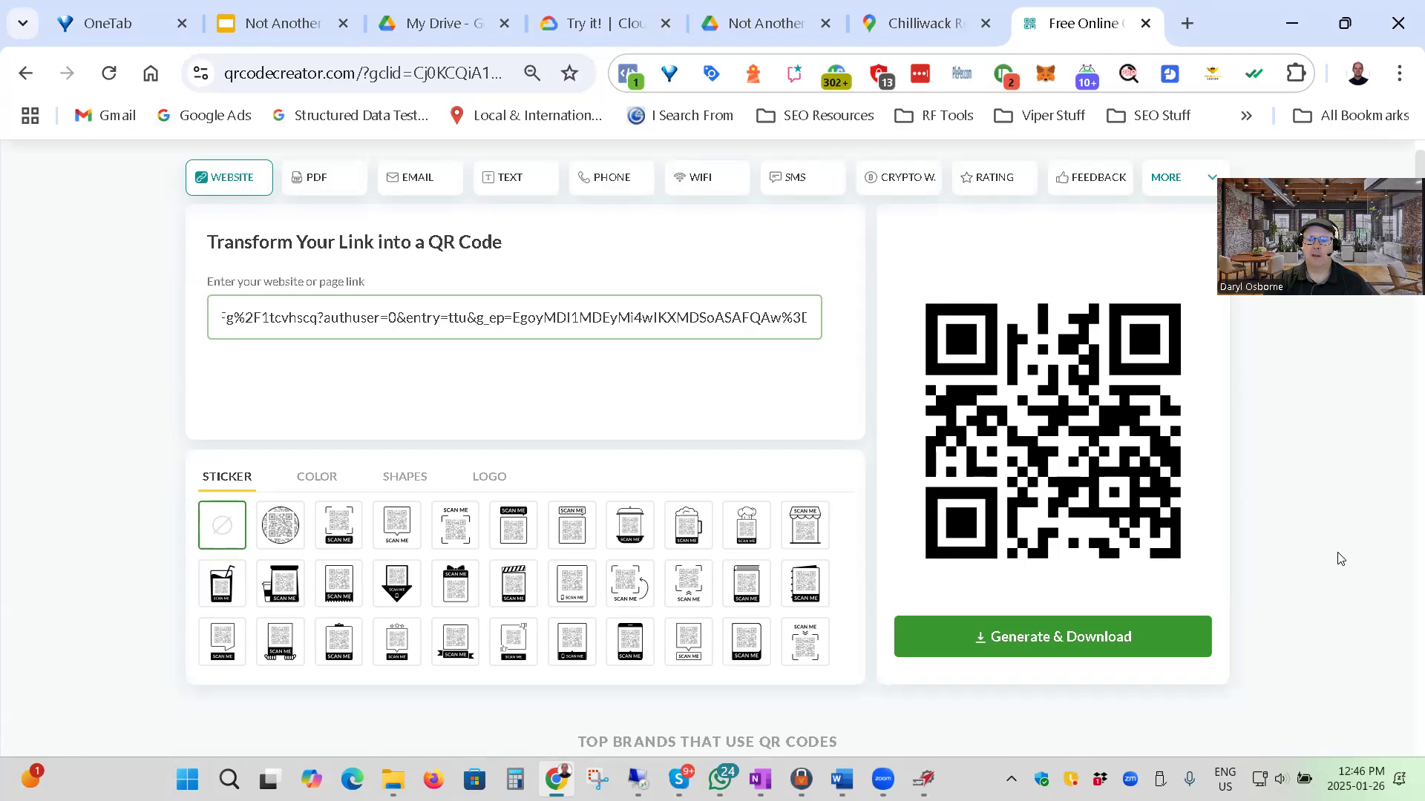
Capture the QR code with Snipping Tool, save it as a PNG in the Downloads folder and close the tool.
{"action": "left_click", "coordinate": [597, 780]}
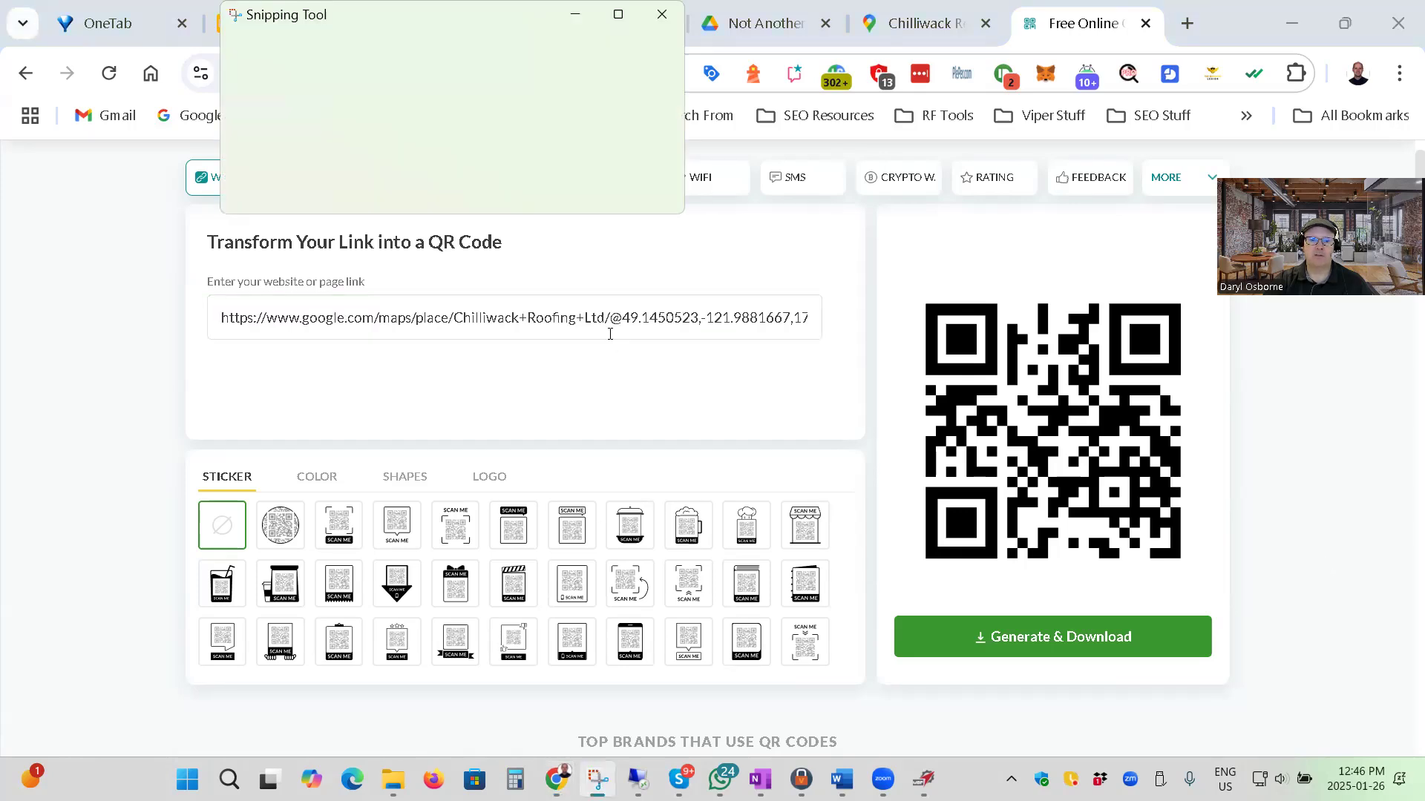
{"action": "left_click", "coordinate": [264, 54]}
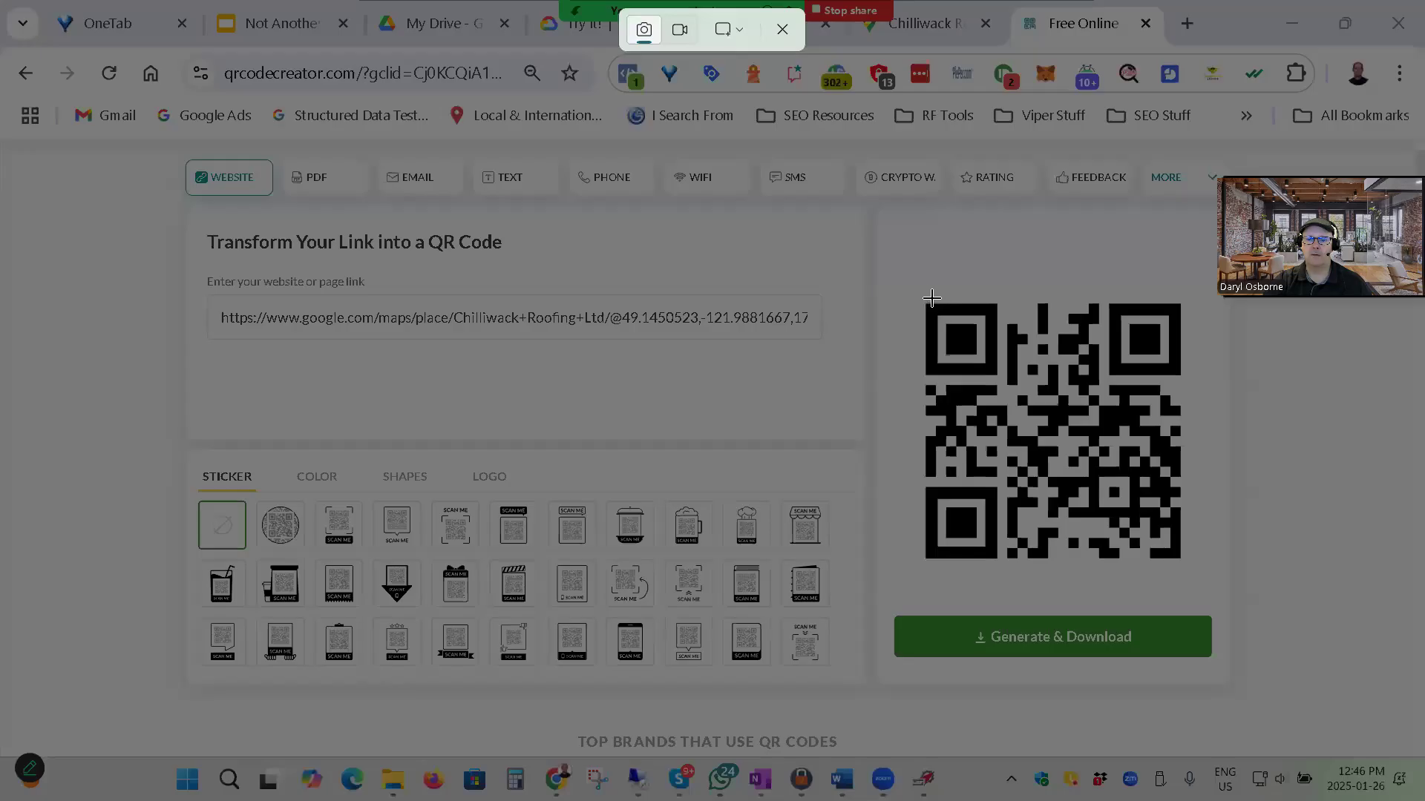
{"action": "left_click_drag", "start_coordinate": [920, 296], "coordinate": [1187, 567]}
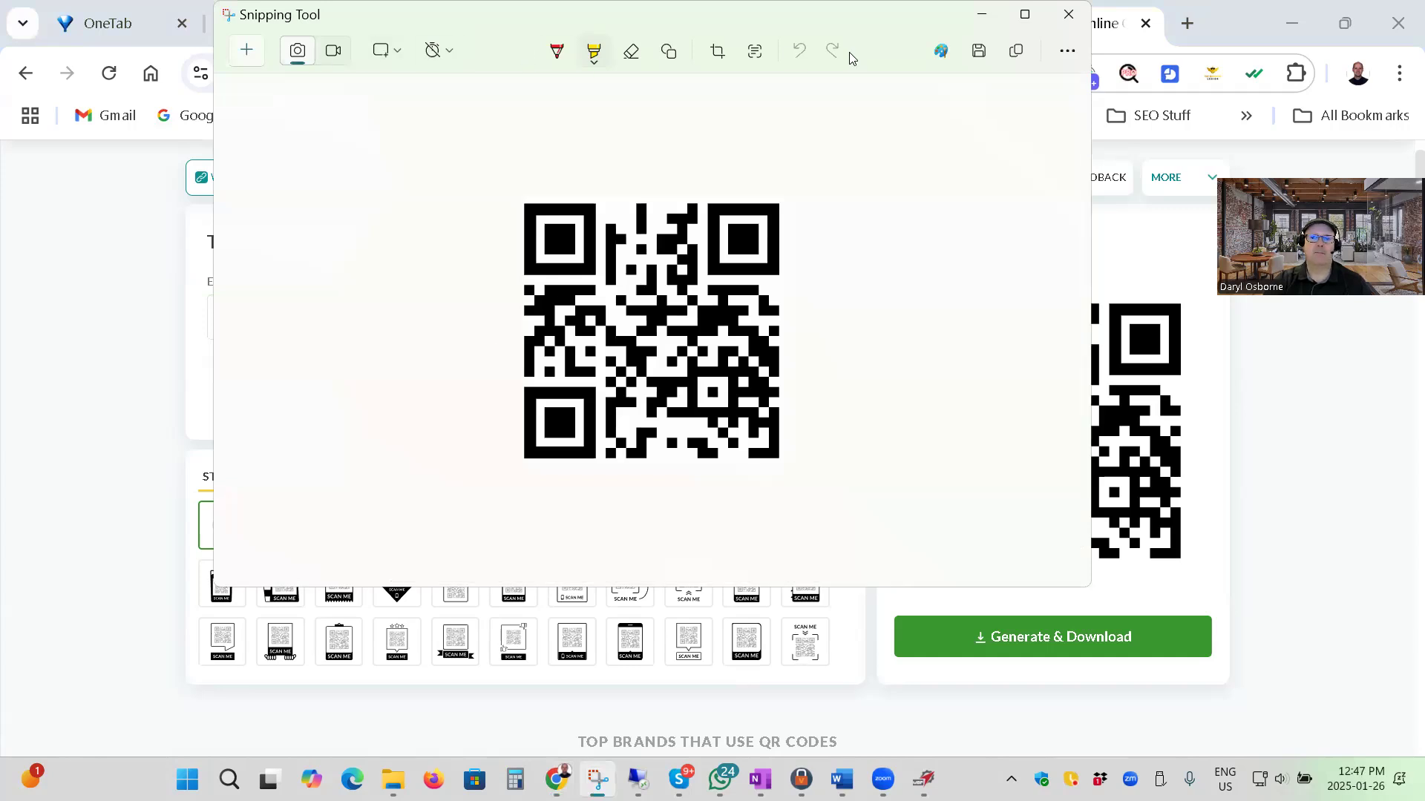
{"action": "key", "text": "ctrl+s"}
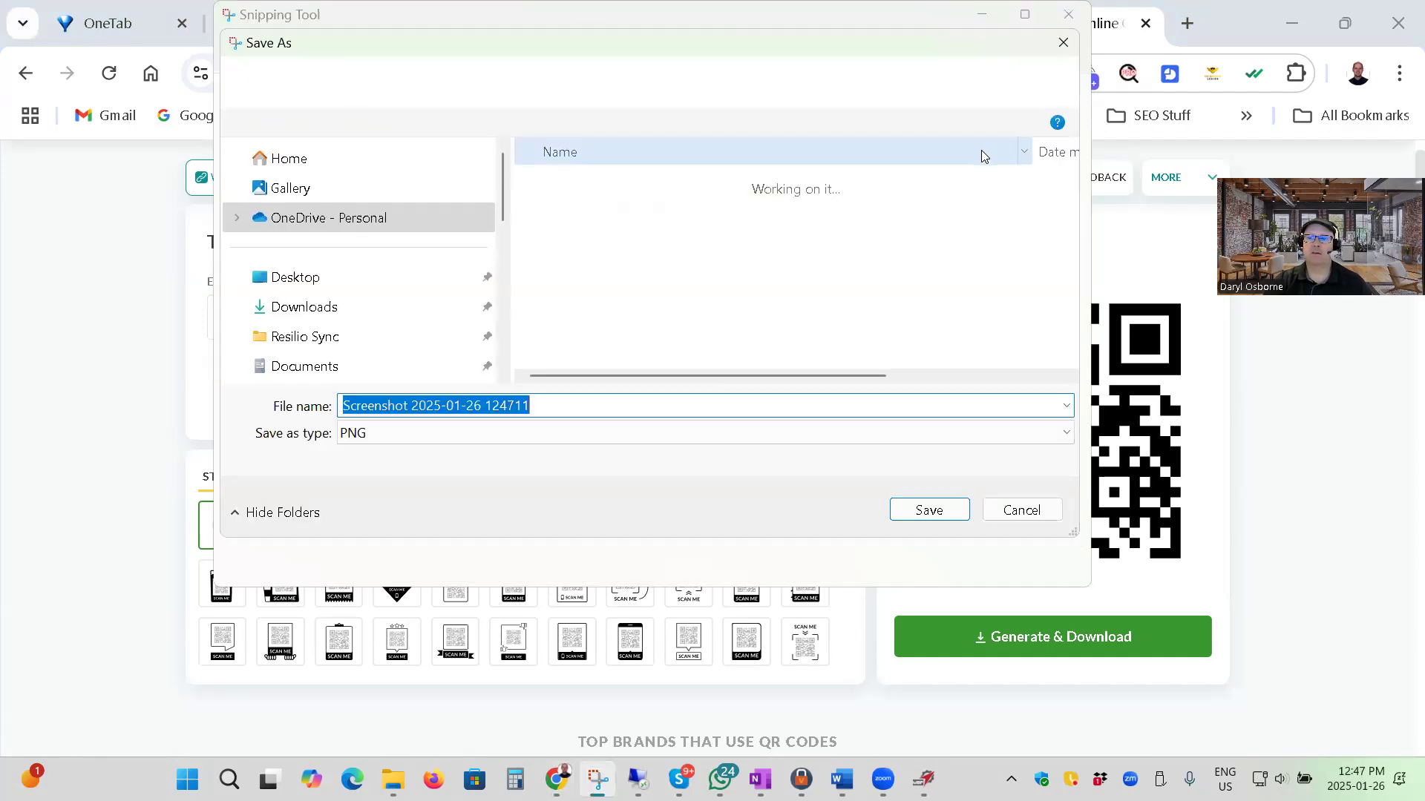
{"action": "left_click_drag", "start_coordinate": [519, 46], "coordinate": [828, 239]}
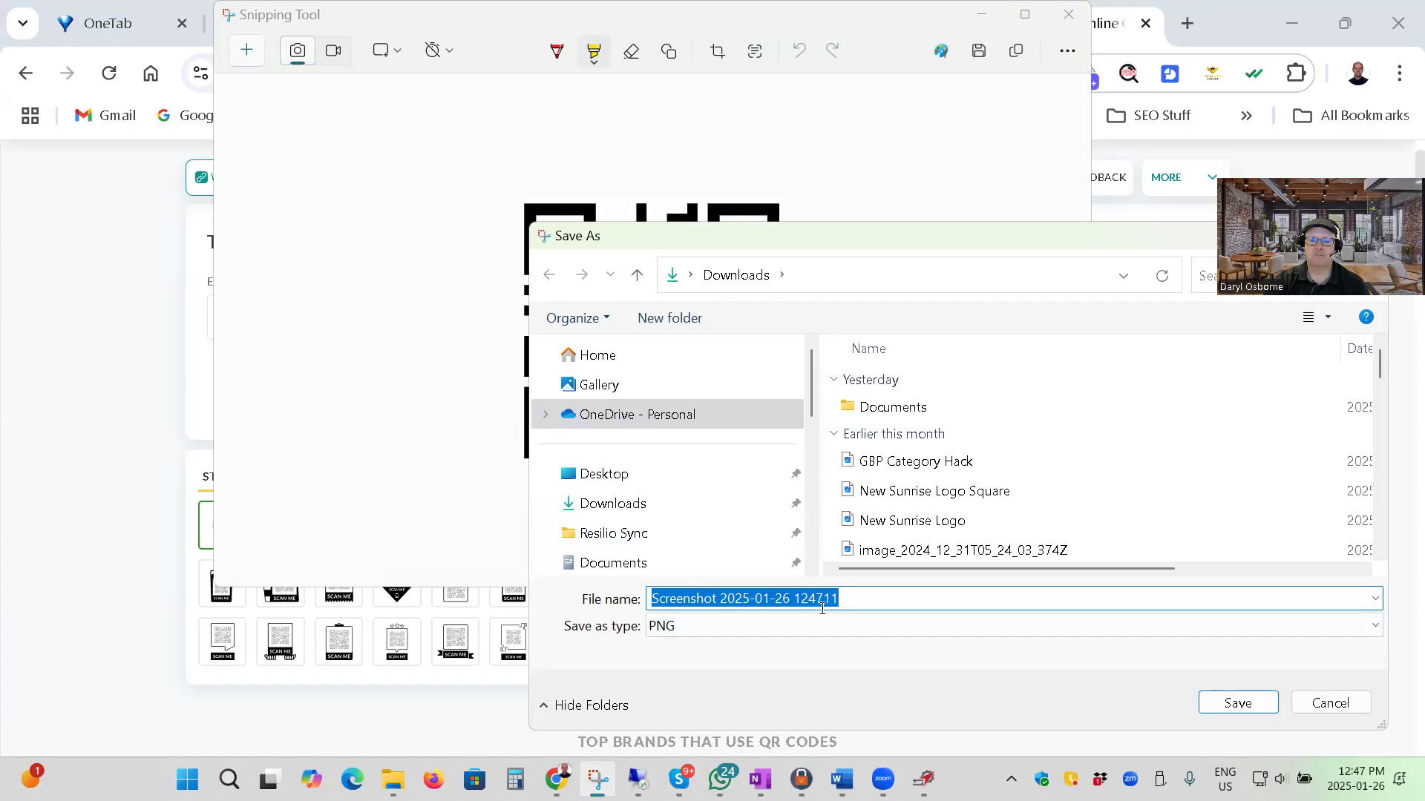
{"action": "left_click", "coordinate": [1241, 701]}
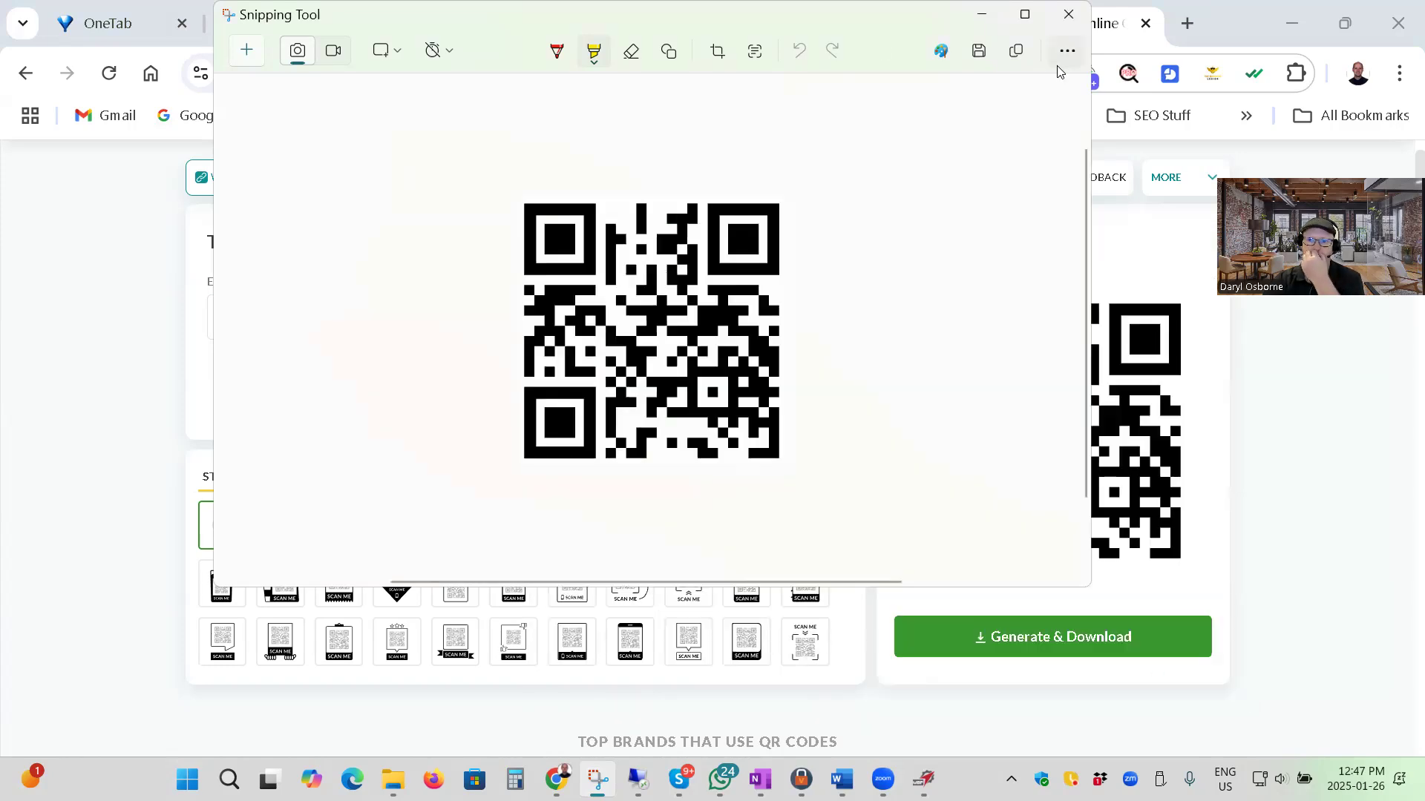
{"action": "left_click", "coordinate": [1068, 15]}
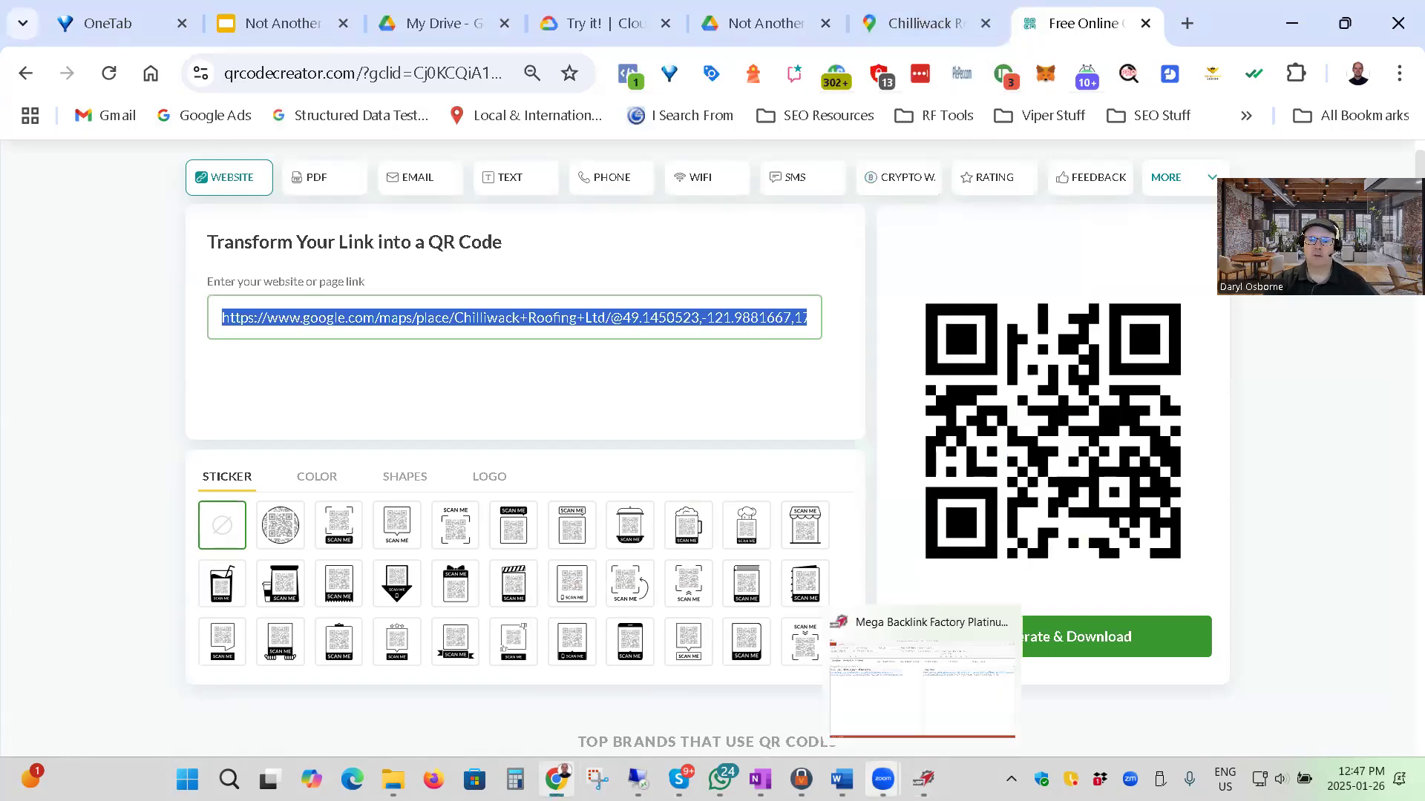
{"action": "left_click", "coordinate": [802, 779]}
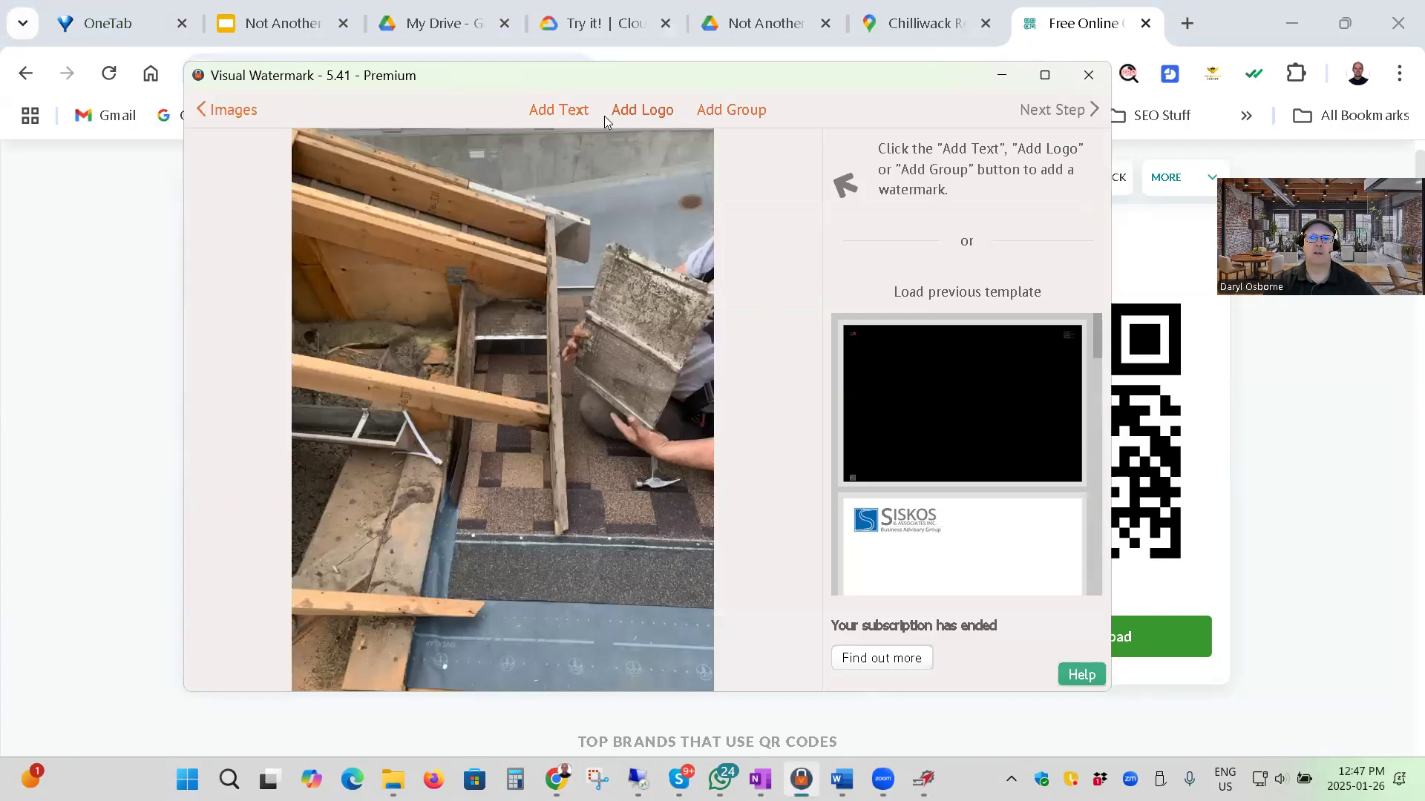
{"action": "left_click", "coordinate": [640, 110]}
{"action": "left_click", "coordinate": [707, 146]}
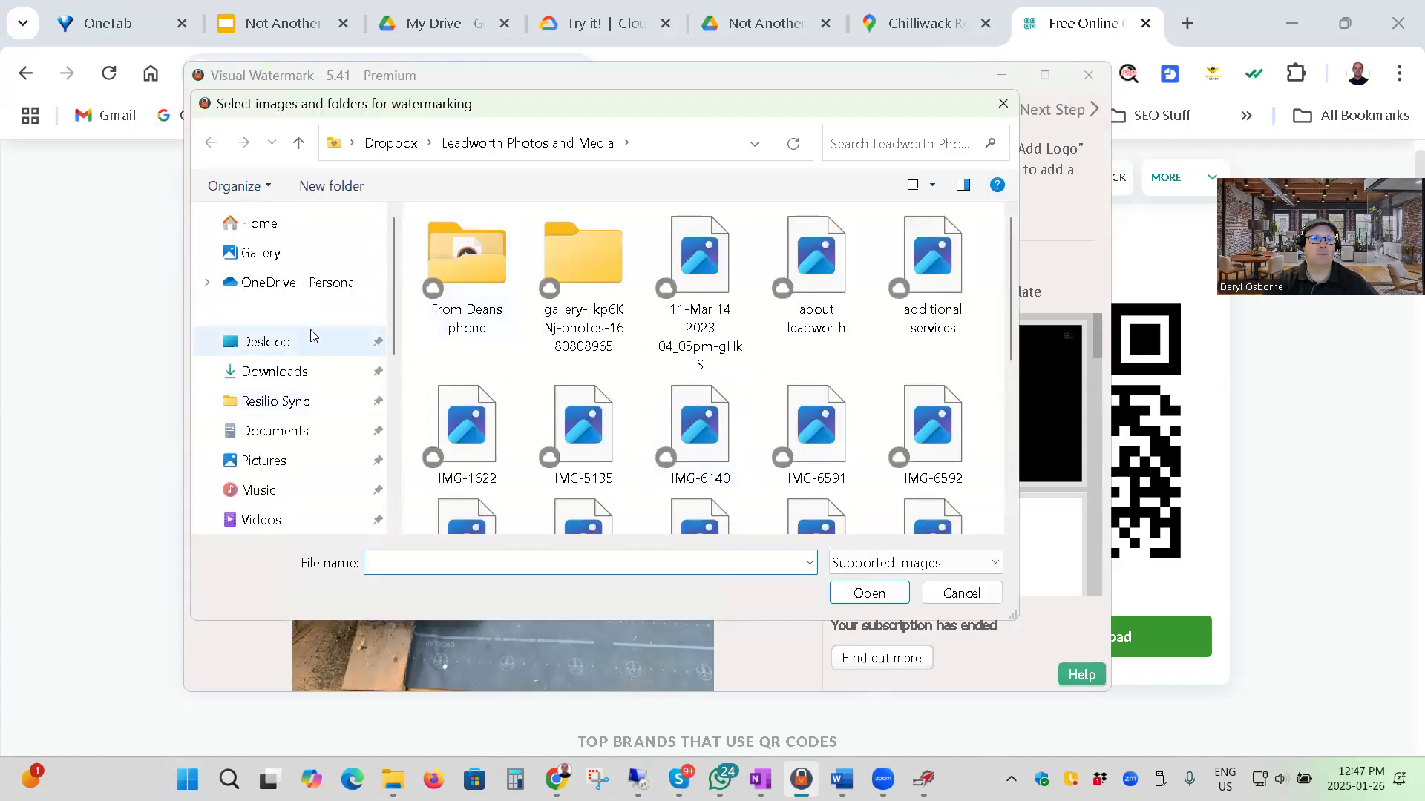
{"action": "left_click", "coordinate": [274, 373]}
{"action": "left_click", "coordinate": [503, 281]}
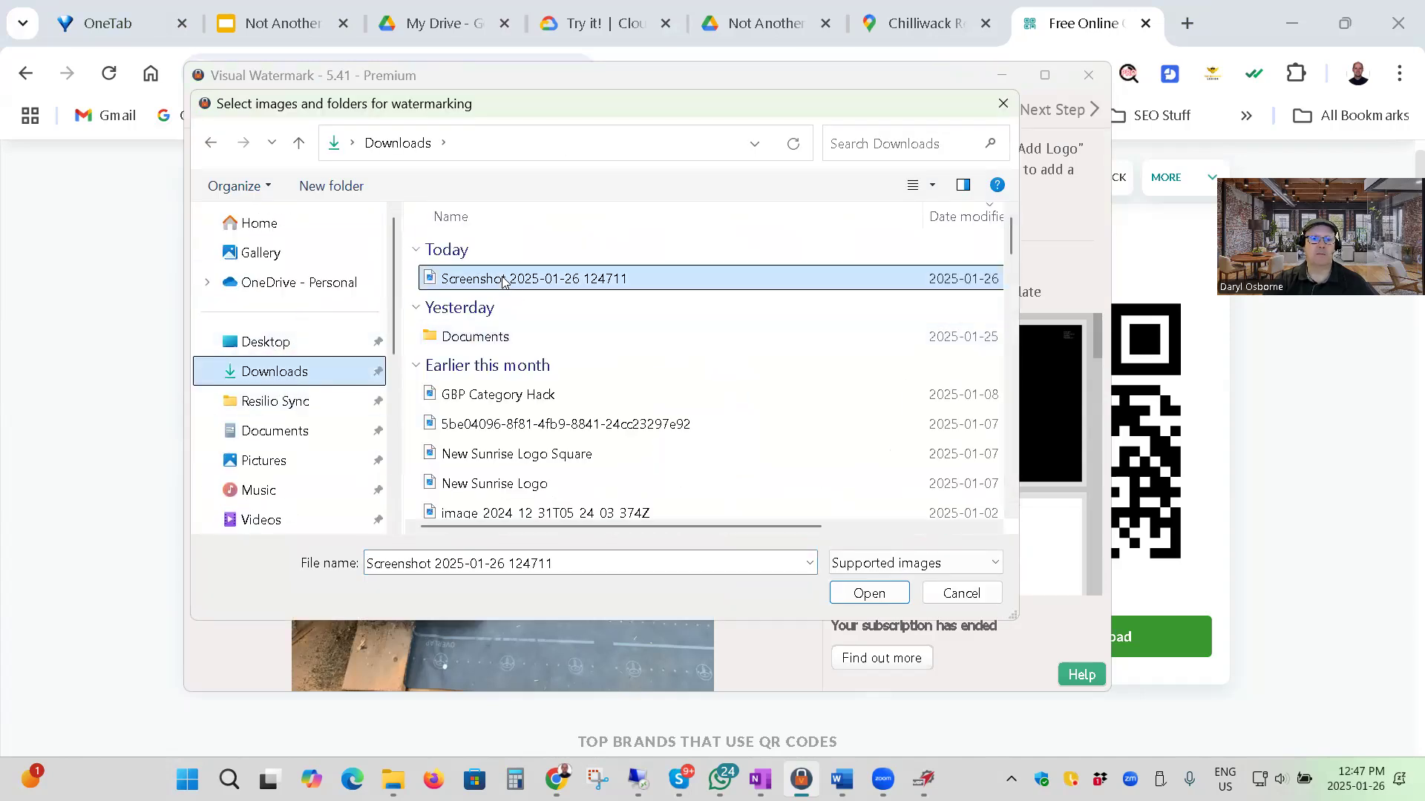
{"action": "left_click", "coordinate": [869, 593]}
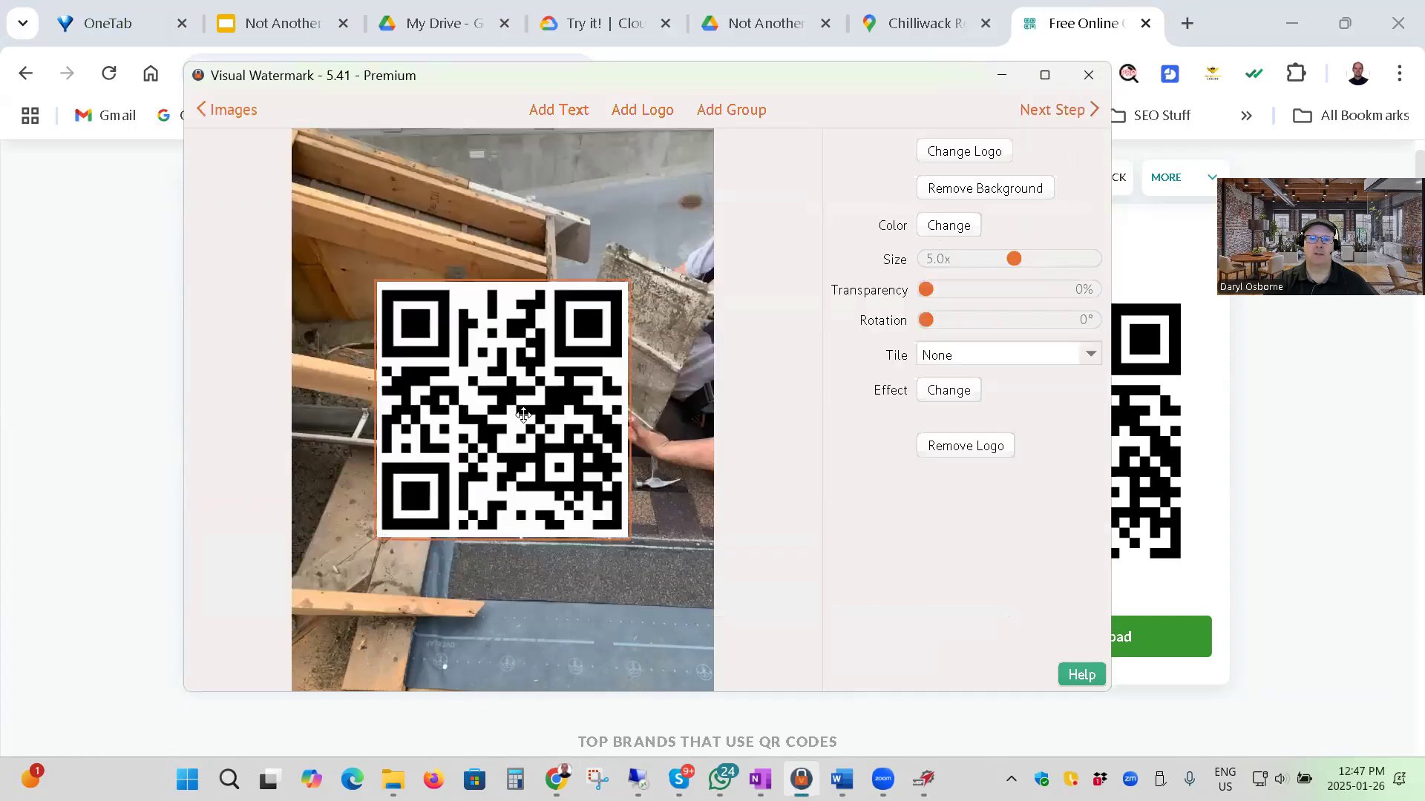
Resize the QR code logo to 1.44x, move it to the photo's bottom-right corner and set its transparency to 40%.
{"action": "left_click_drag", "start_coordinate": [1008, 264], "coordinate": [953, 257]}
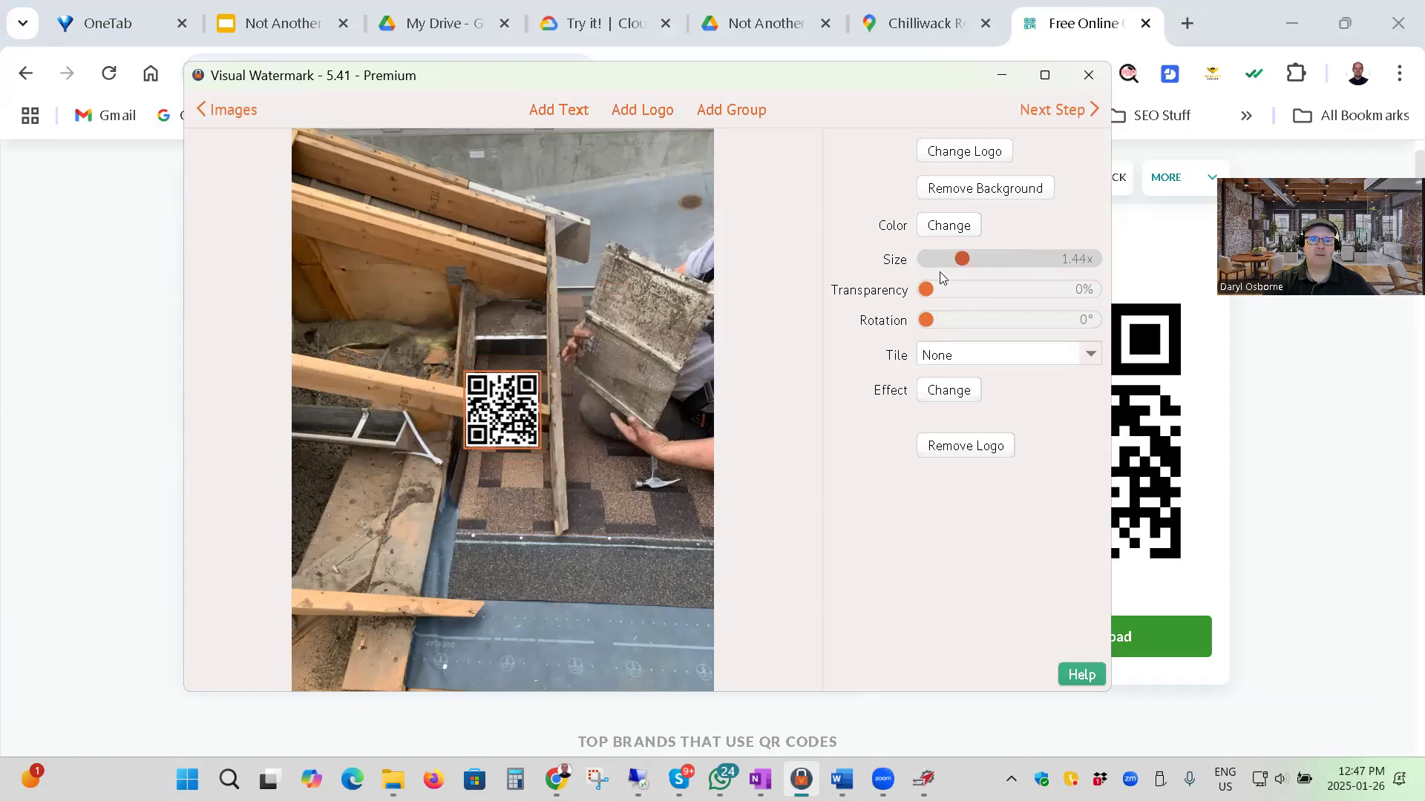
{"action": "left_click_drag", "start_coordinate": [506, 413], "coordinate": [681, 657]}
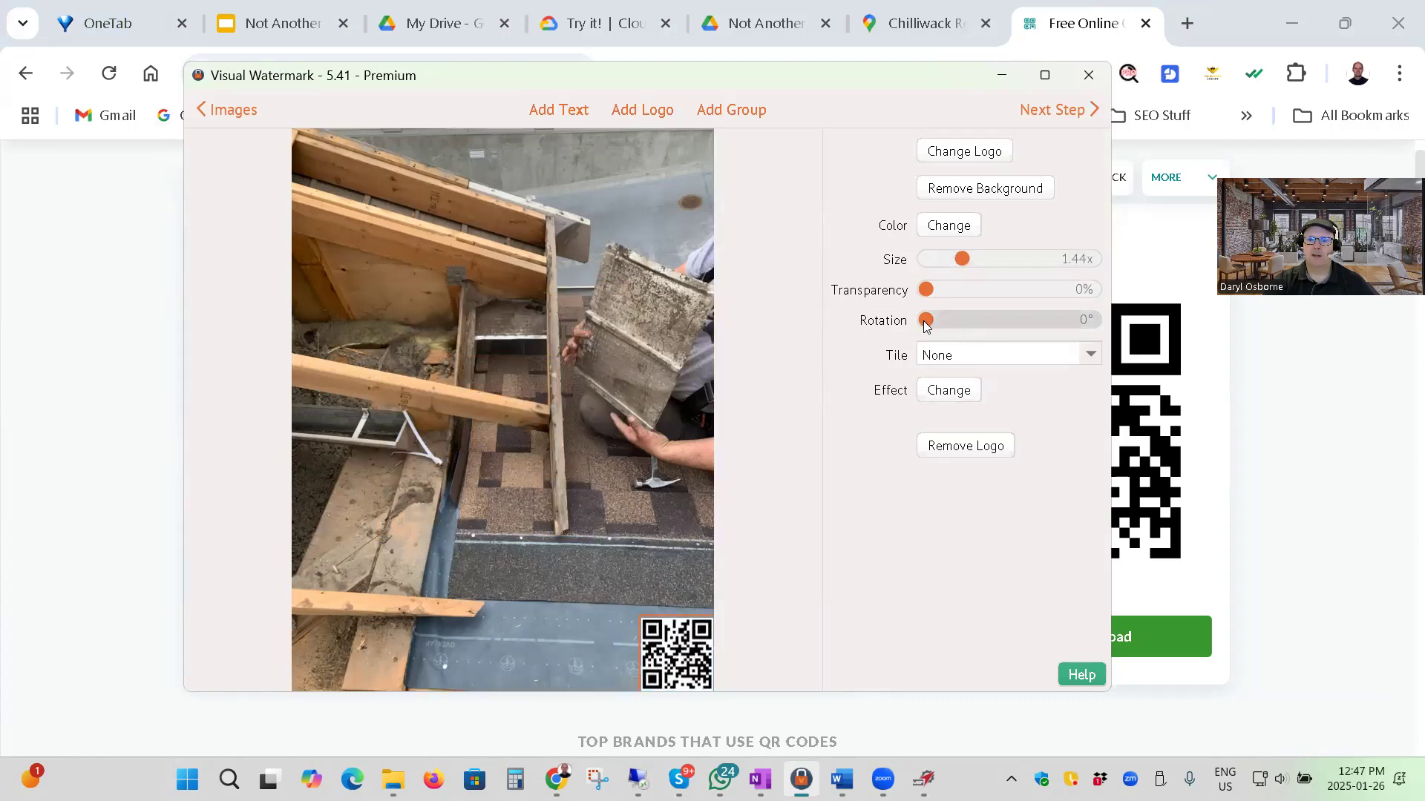
{"action": "left_click_drag", "start_coordinate": [926, 290], "coordinate": [990, 302]}
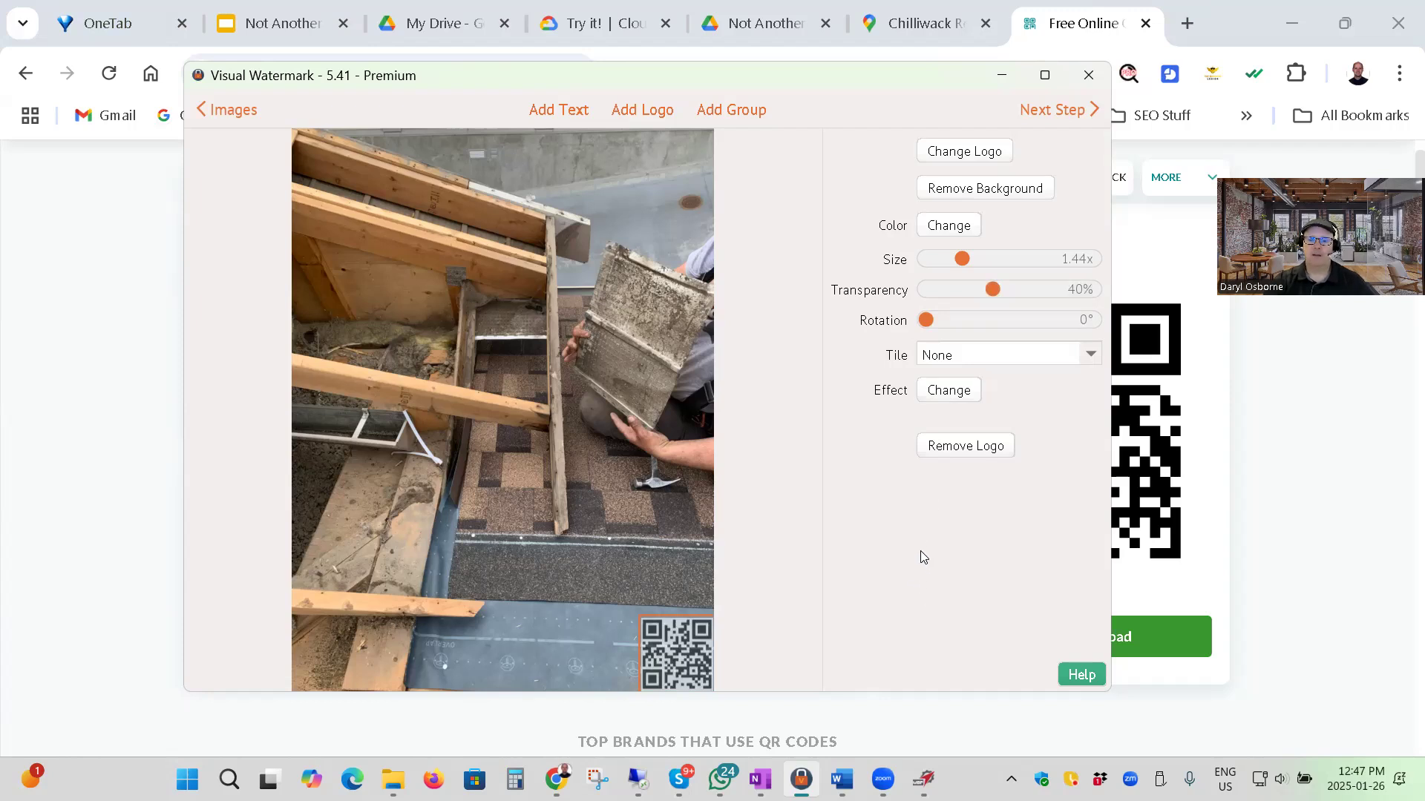
{"action": "left_click", "coordinate": [639, 111]}
{"action": "left_click", "coordinate": [694, 148]}
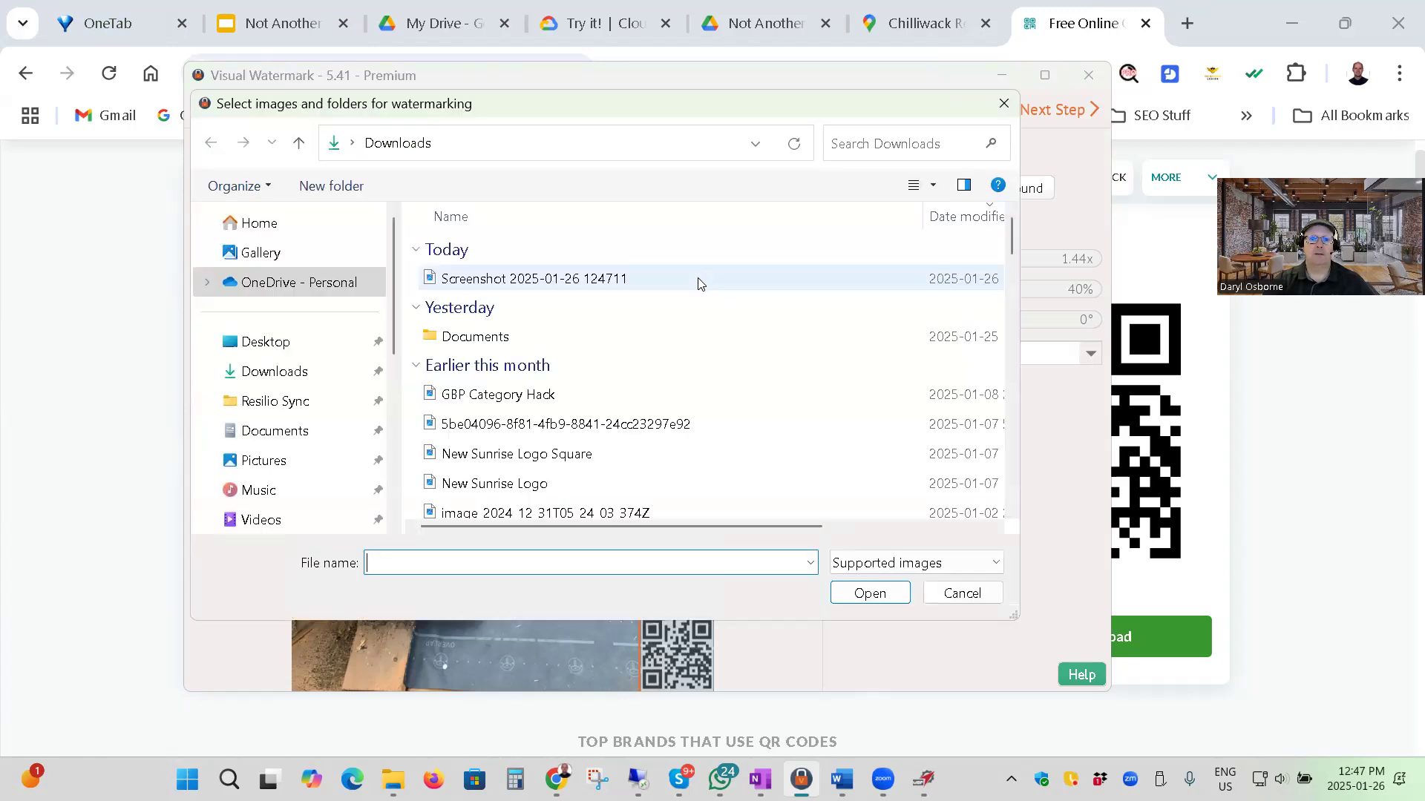
{"action": "left_click_drag", "start_coordinate": [540, 107], "coordinate": [684, 194]}
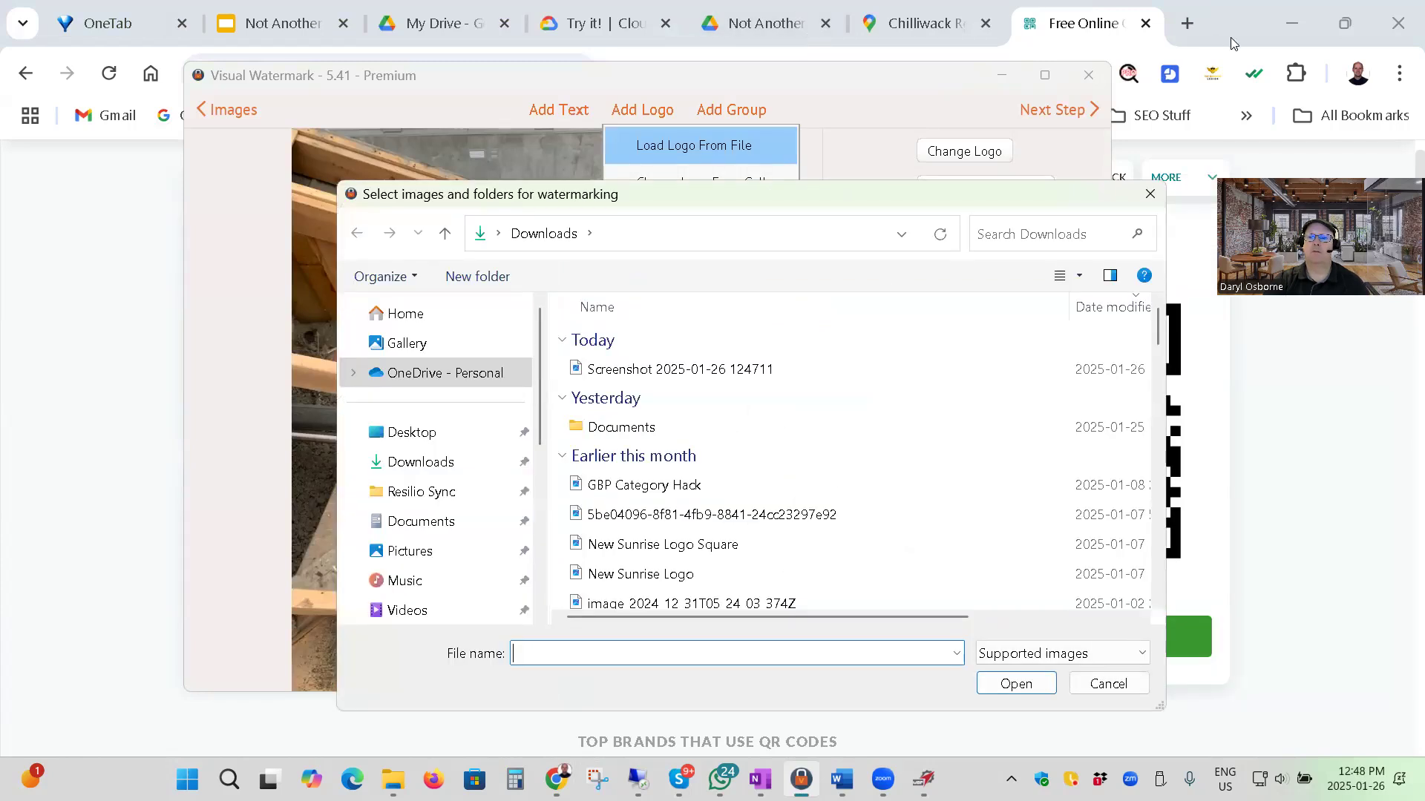
{"action": "left_click", "coordinate": [1106, 682]}
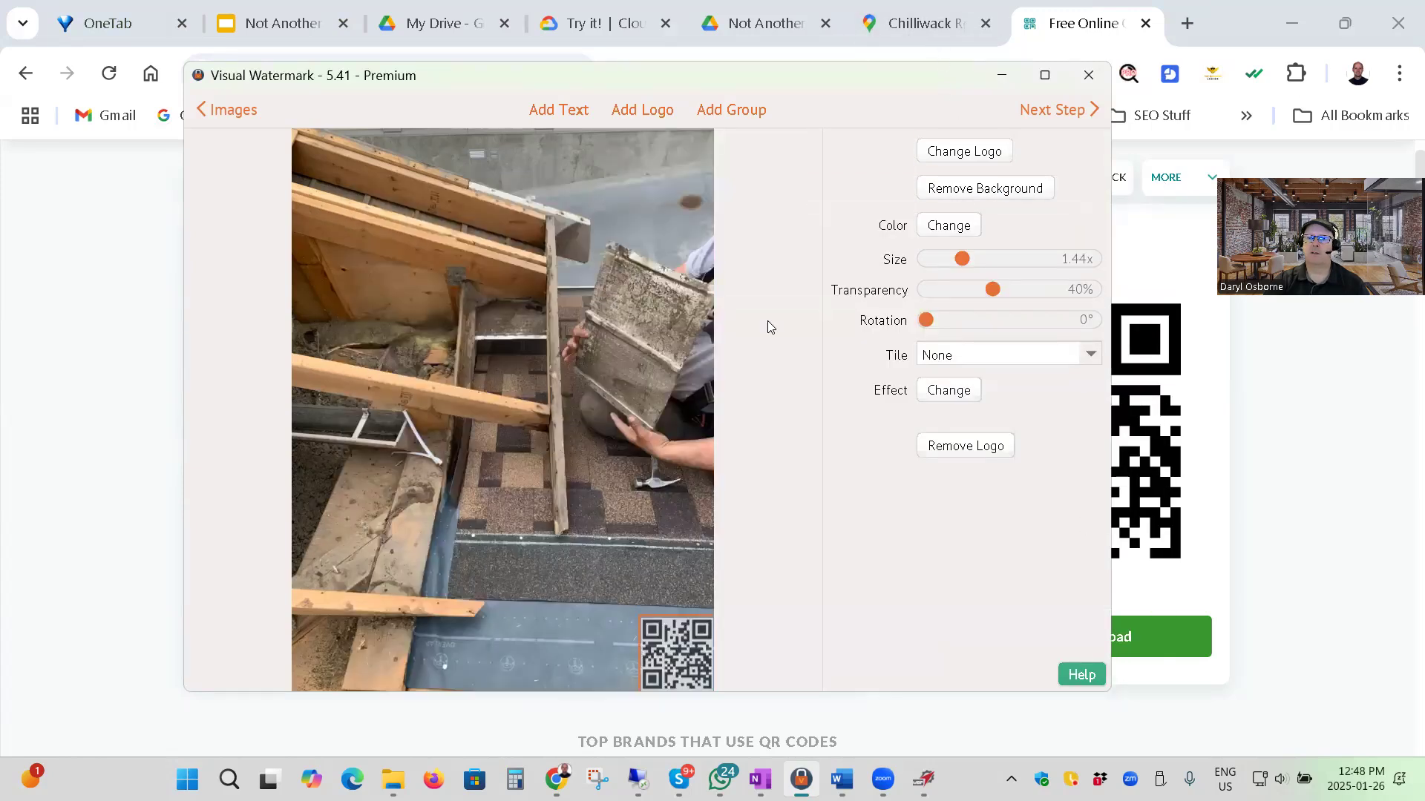
{"action": "left_click", "coordinate": [1087, 98]}
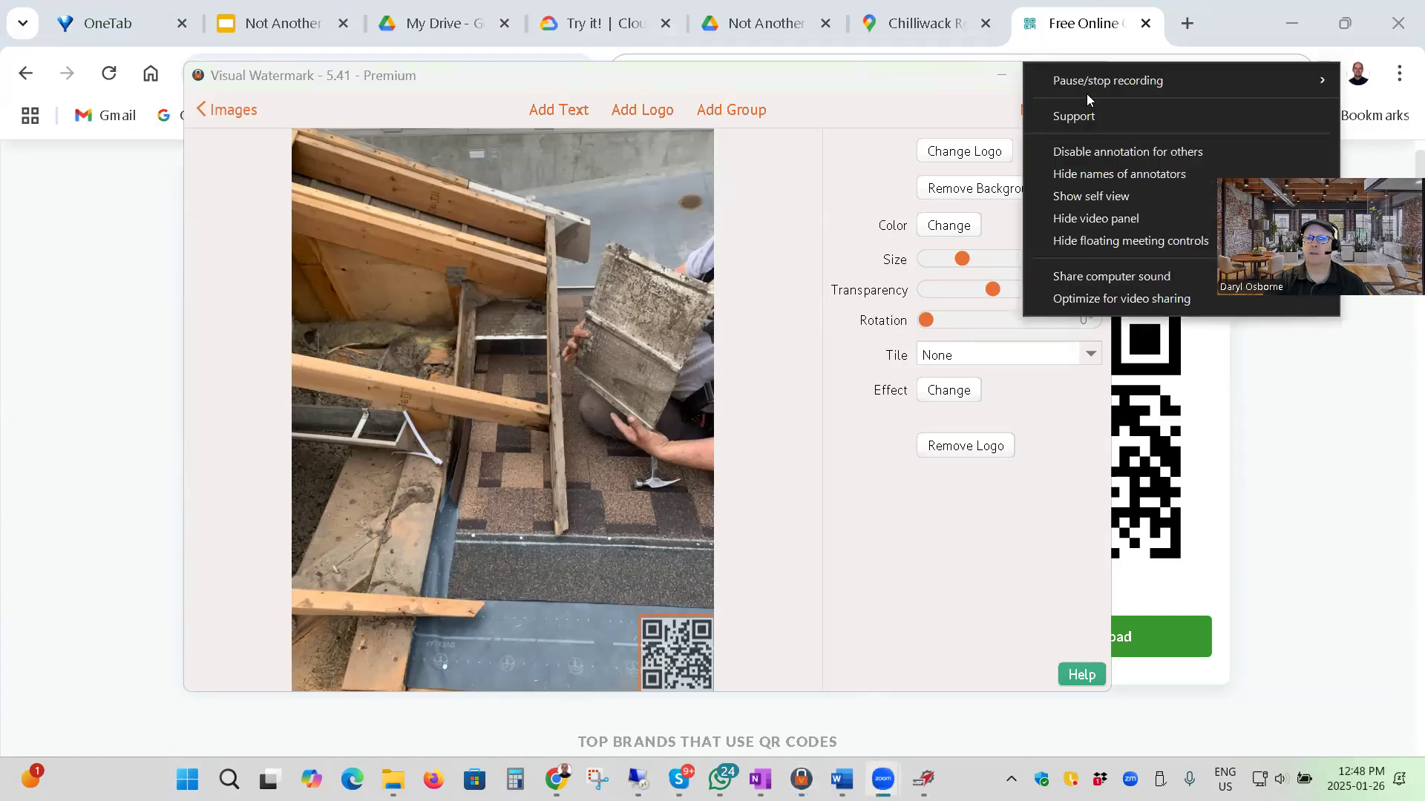
{"action": "left_click", "coordinate": [1086, 94]}
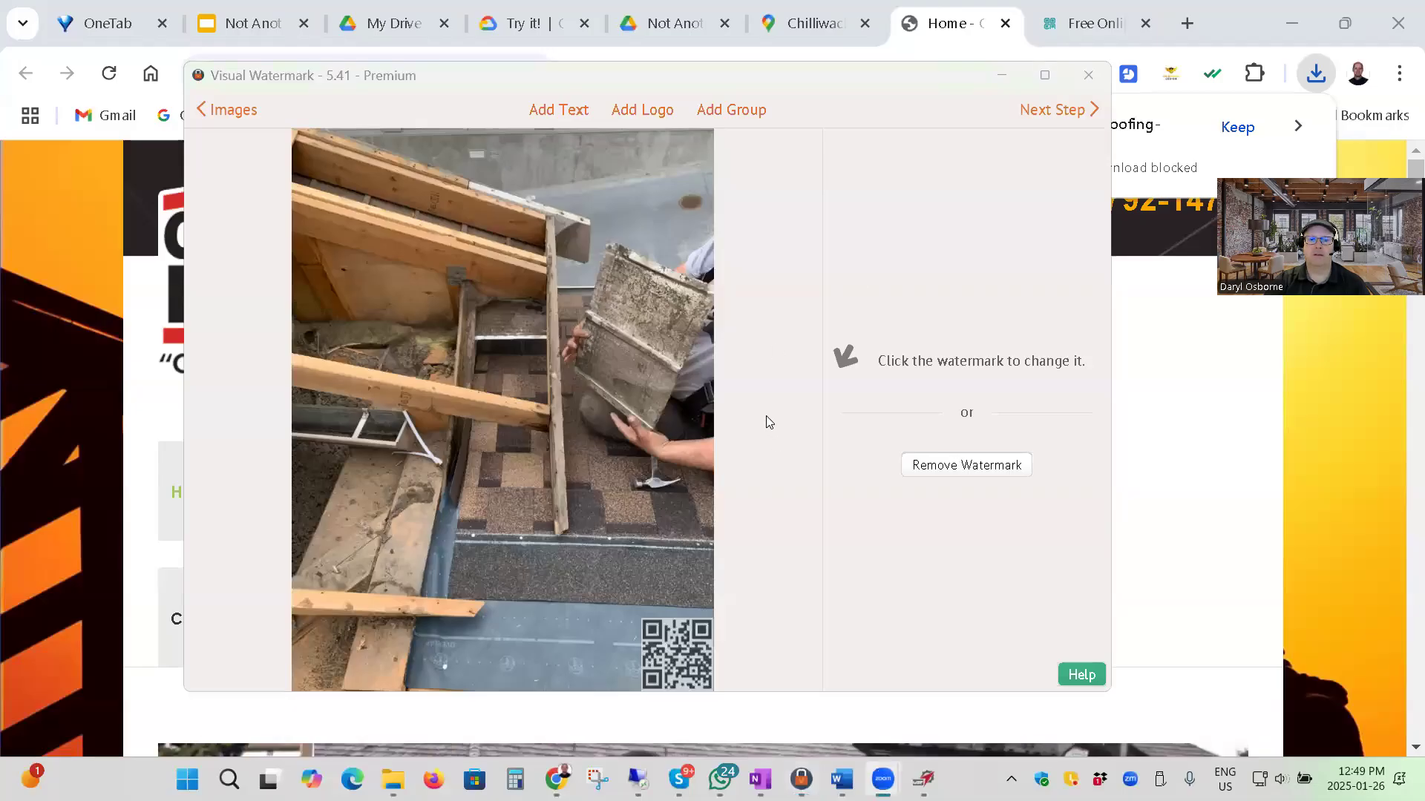
{"action": "left_click", "coordinate": [632, 110]}
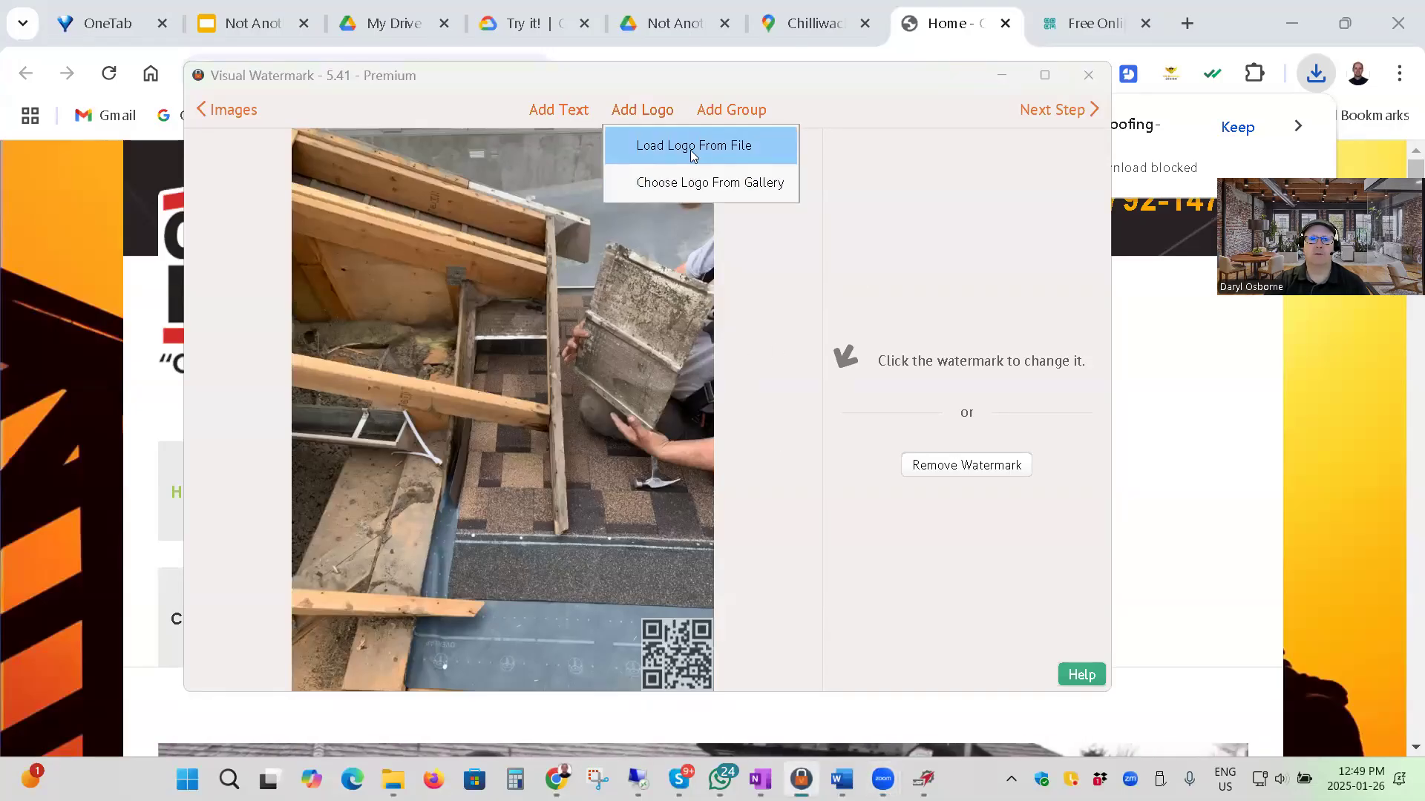
{"action": "left_click", "coordinate": [696, 145]}
{"action": "scroll", "coordinate": [601, 369], "scroll_direction": "down", "scroll_amount": 2}
{"action": "scroll", "coordinate": [633, 360], "scroll_direction": "up", "scroll_amount": 2}
{"action": "scroll", "coordinate": [325, 325], "scroll_direction": "up", "scroll_amount": 3}
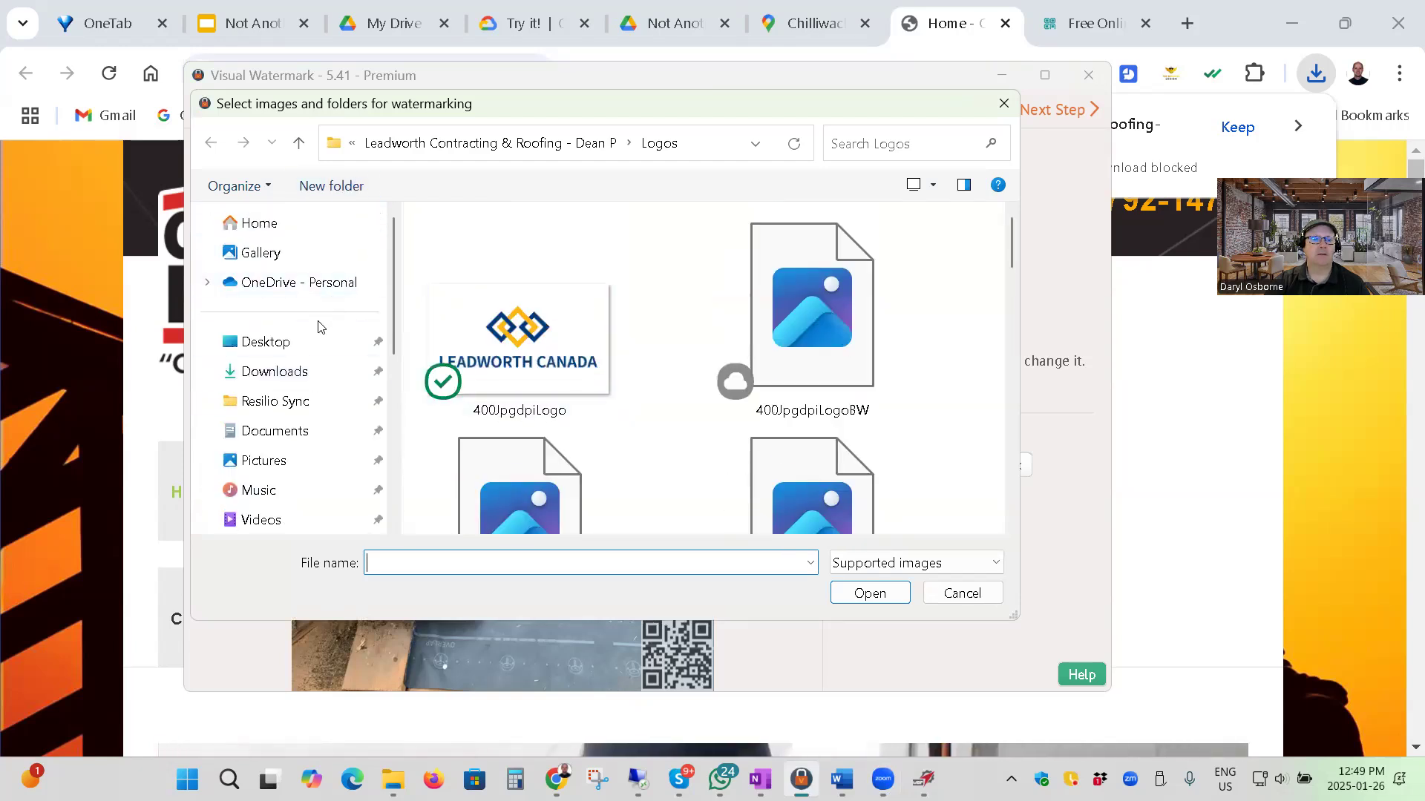
{"action": "left_click", "coordinate": [280, 371]}
{"action": "left_click", "coordinate": [475, 279]}
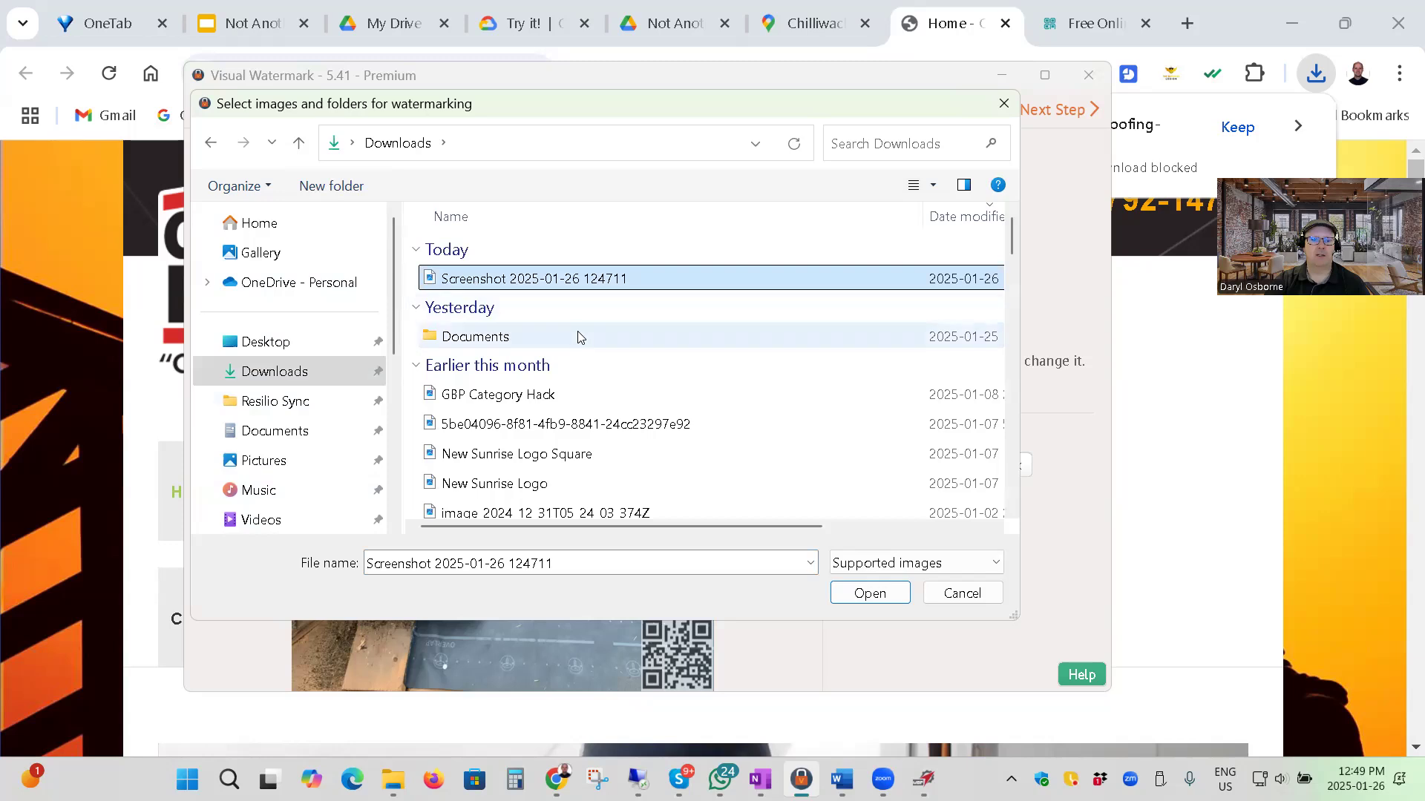
{"action": "scroll", "coordinate": [557, 416], "scroll_direction": "down", "scroll_amount": 1}
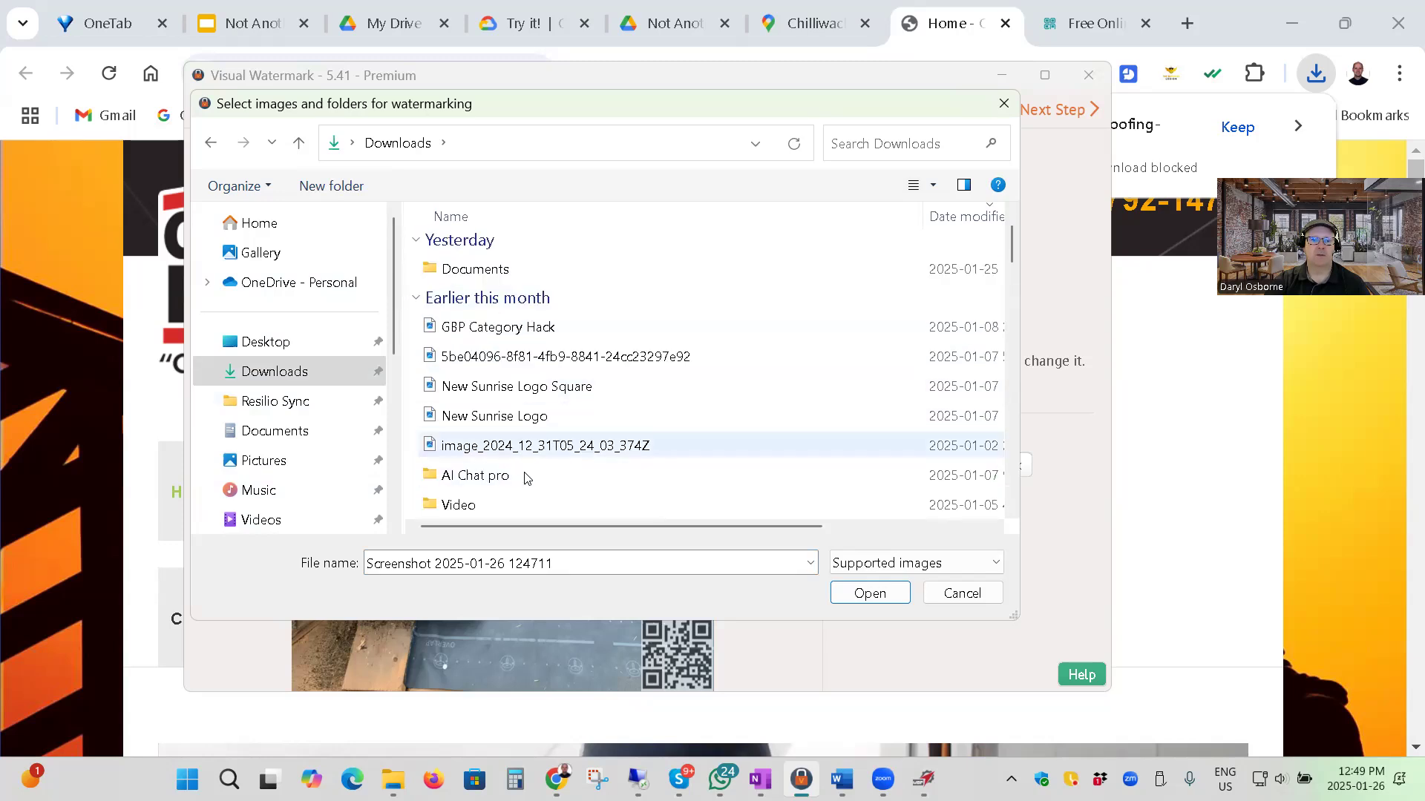
{"action": "scroll", "coordinate": [525, 467], "scroll_direction": "down", "scroll_amount": 5}
{"action": "scroll", "coordinate": [523, 458], "scroll_direction": "up", "scroll_amount": 1}
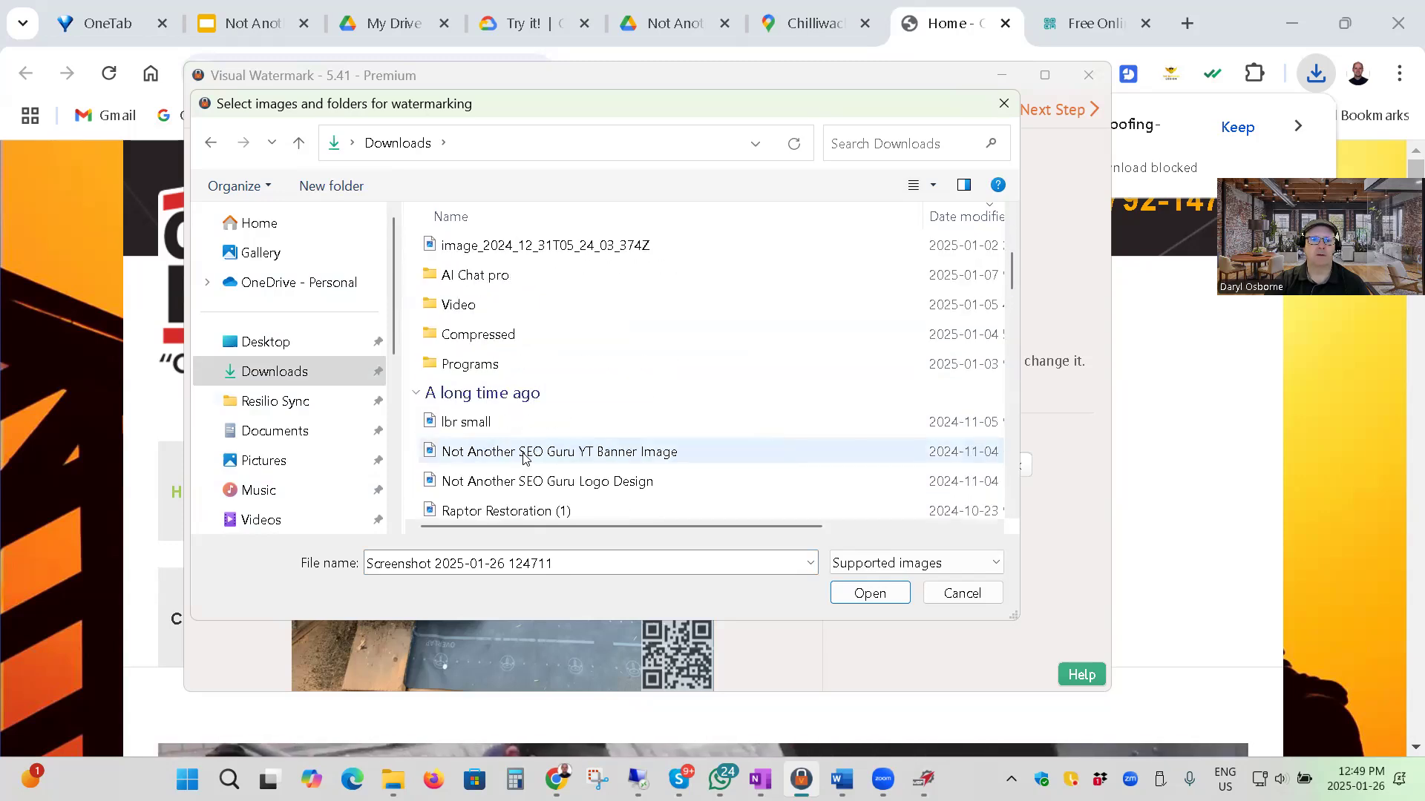
{"action": "scroll", "coordinate": [524, 457], "scroll_direction": "up", "scroll_amount": 5}
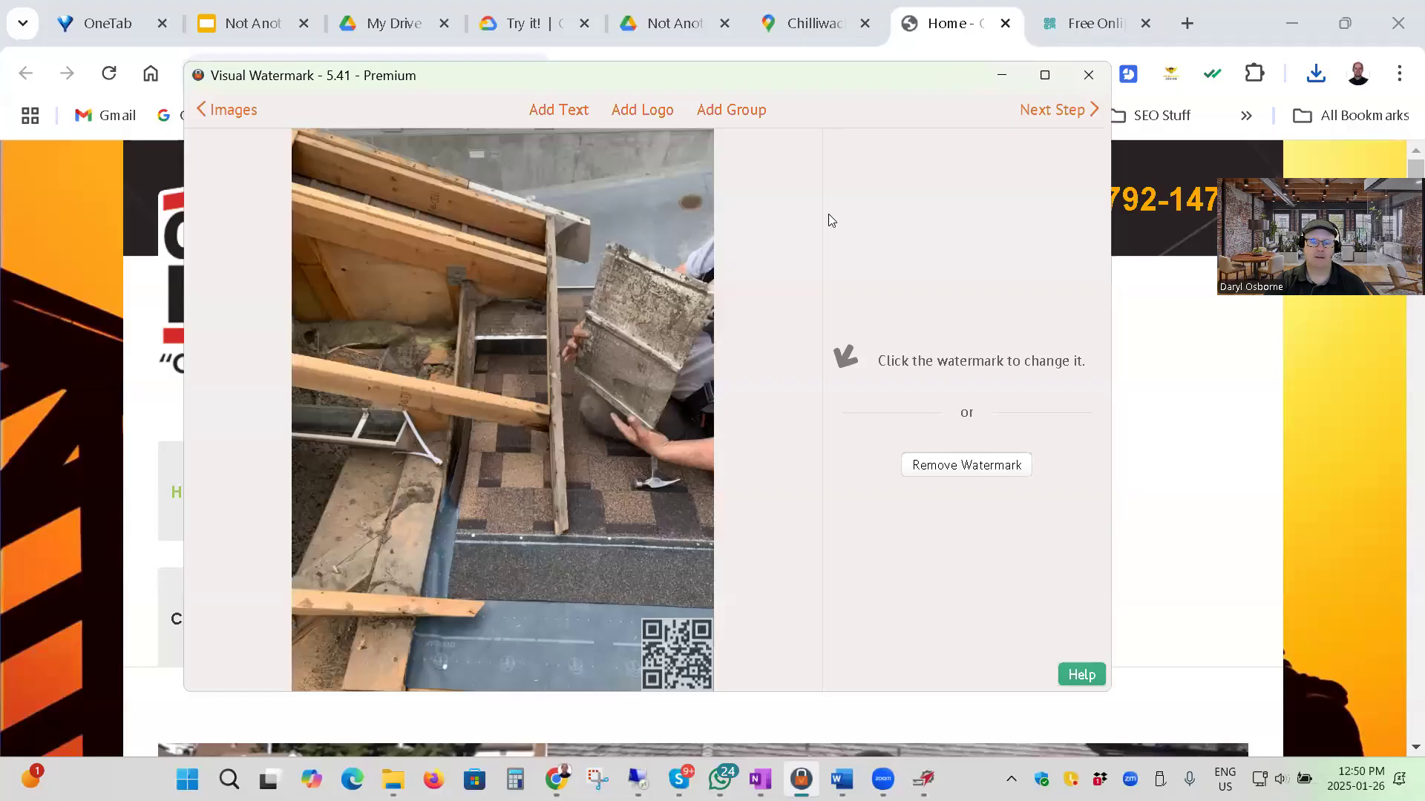
Add "chilliwack-roofing-logo (1)" from Downloads as a logo in the photo's top-left corner, sized 2.45x with 40% transparency.
{"action": "left_click", "coordinate": [643, 117]}
{"action": "left_click", "coordinate": [666, 148]}
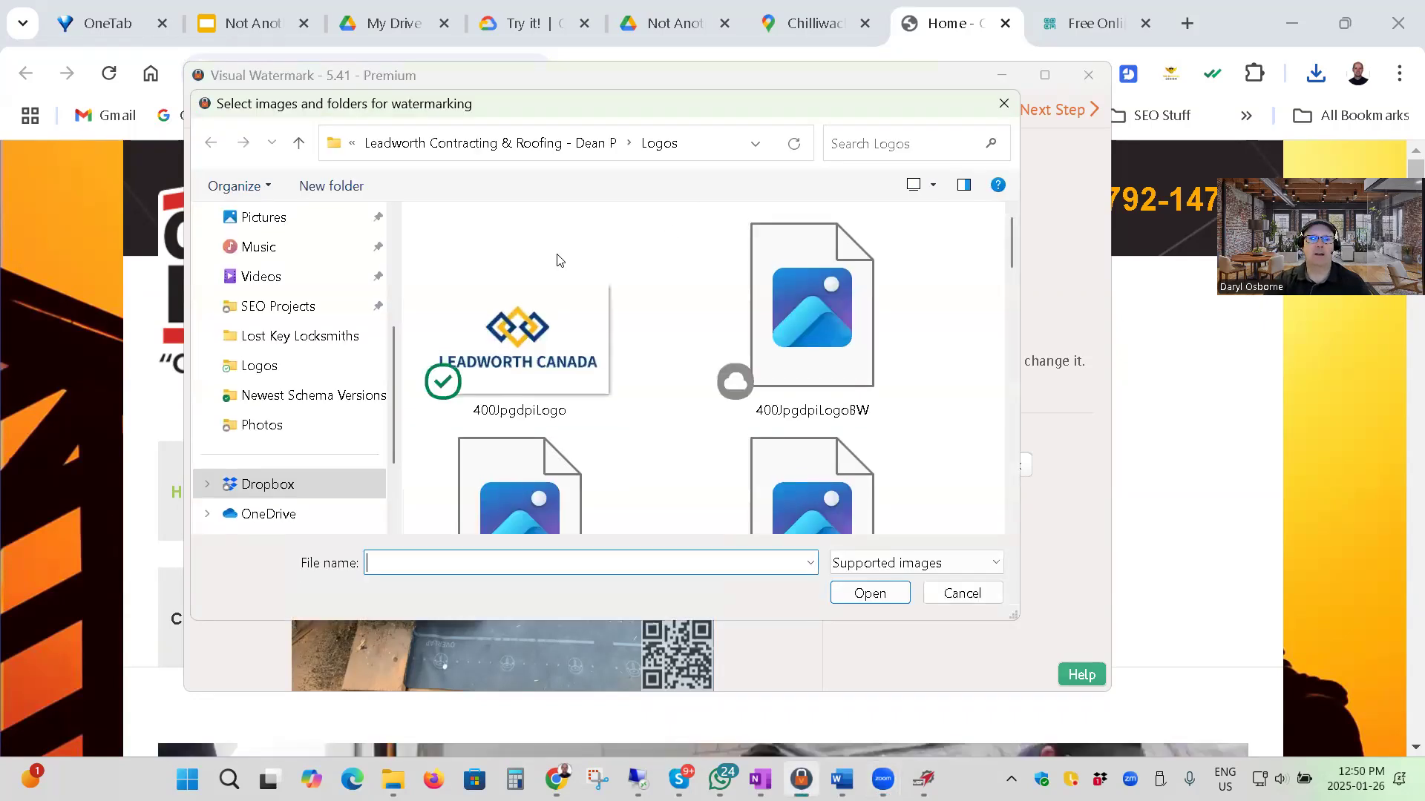
{"action": "scroll", "coordinate": [280, 304], "scroll_direction": "up", "scroll_amount": 3}
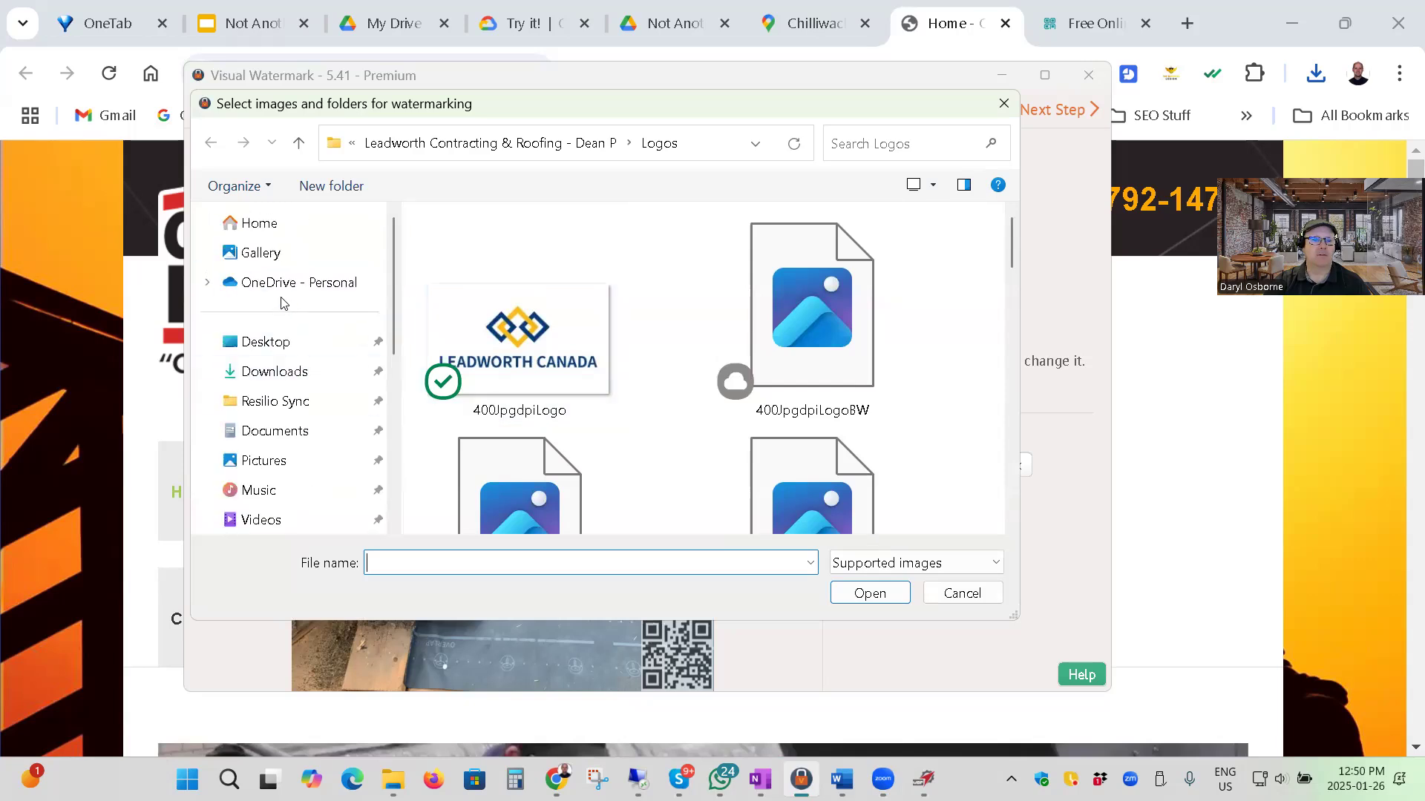
{"action": "left_click", "coordinate": [286, 371]}
{"action": "left_click", "coordinate": [521, 286]}
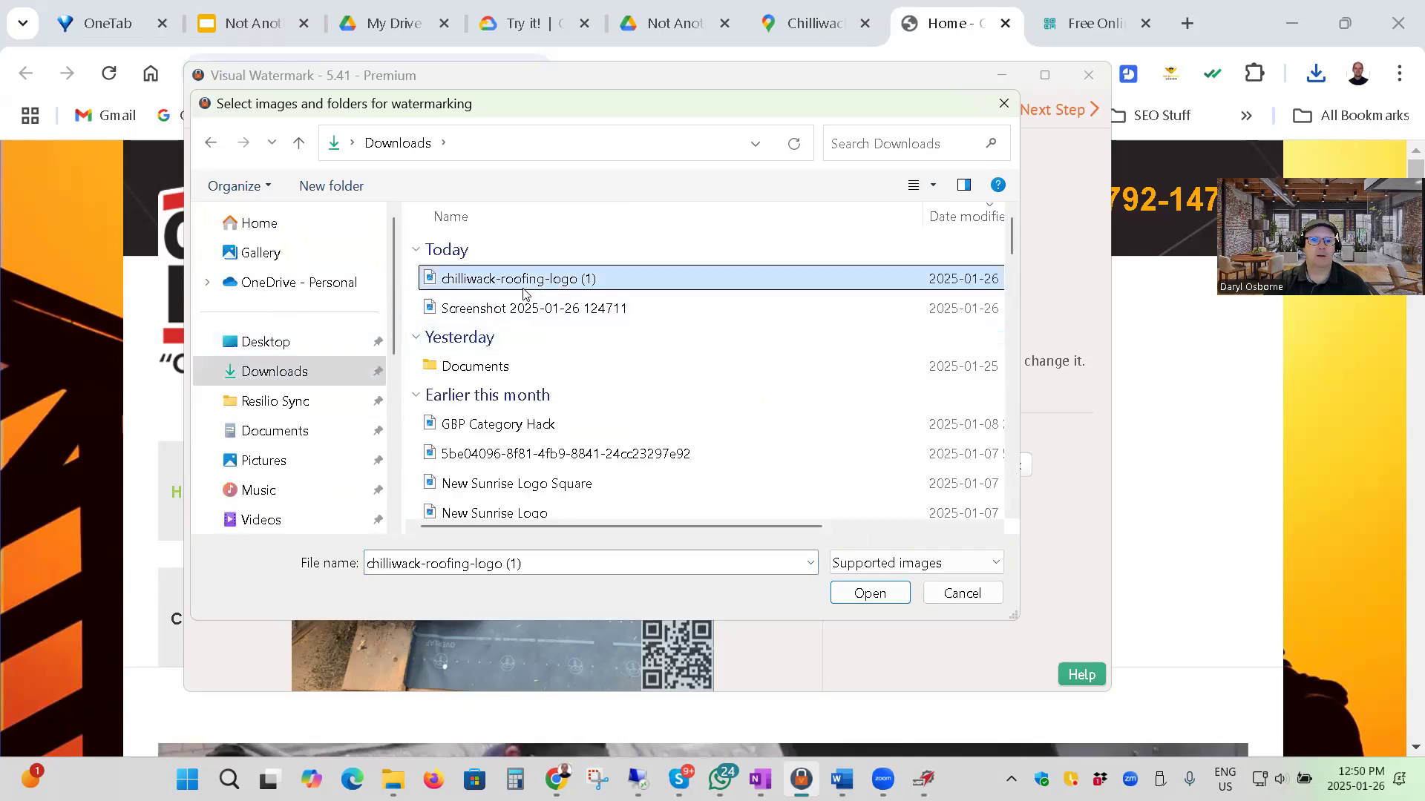
{"action": "left_click", "coordinate": [889, 602]}
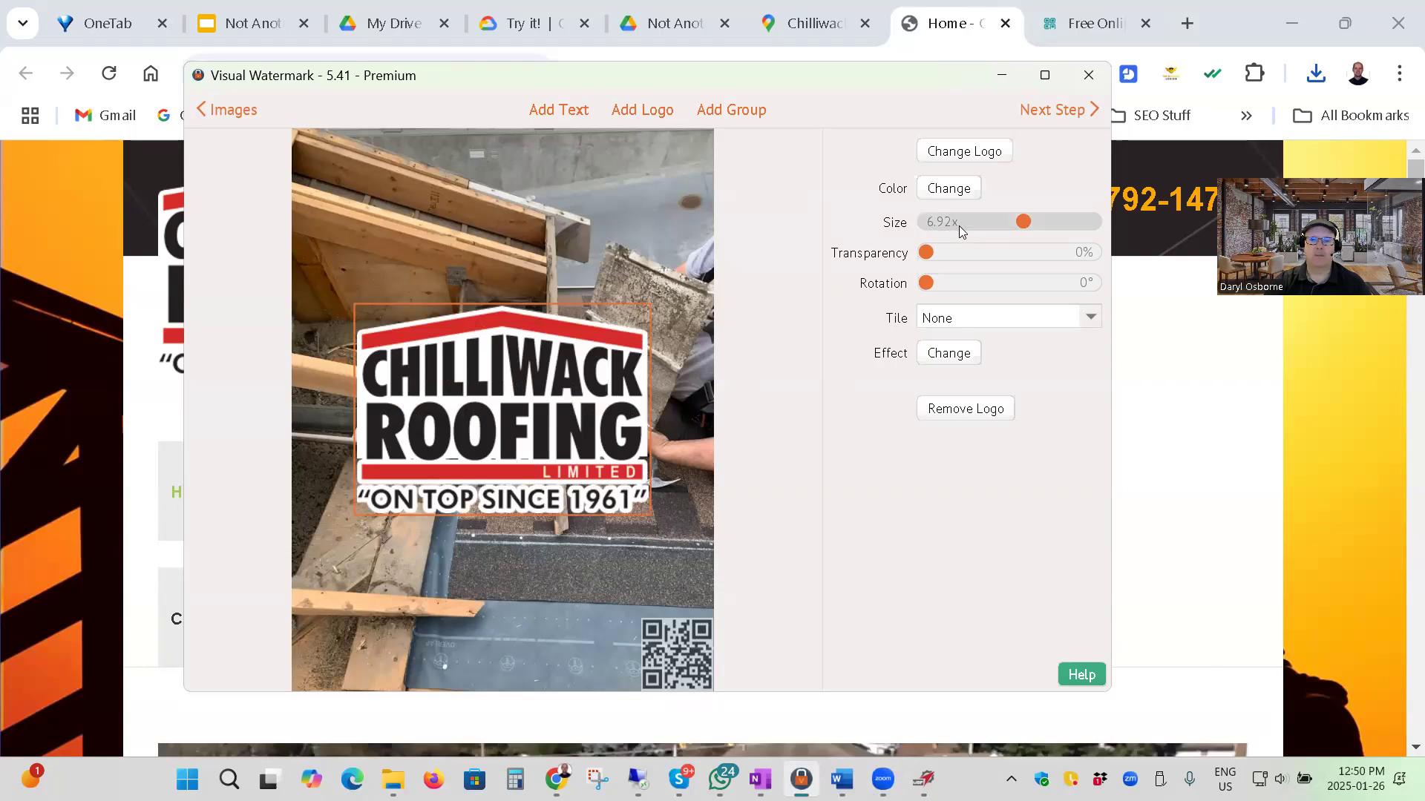
{"action": "left_click_drag", "start_coordinate": [1028, 223], "coordinate": [994, 252]}
{"action": "left_click_drag", "start_coordinate": [489, 402], "coordinate": [336, 164]}
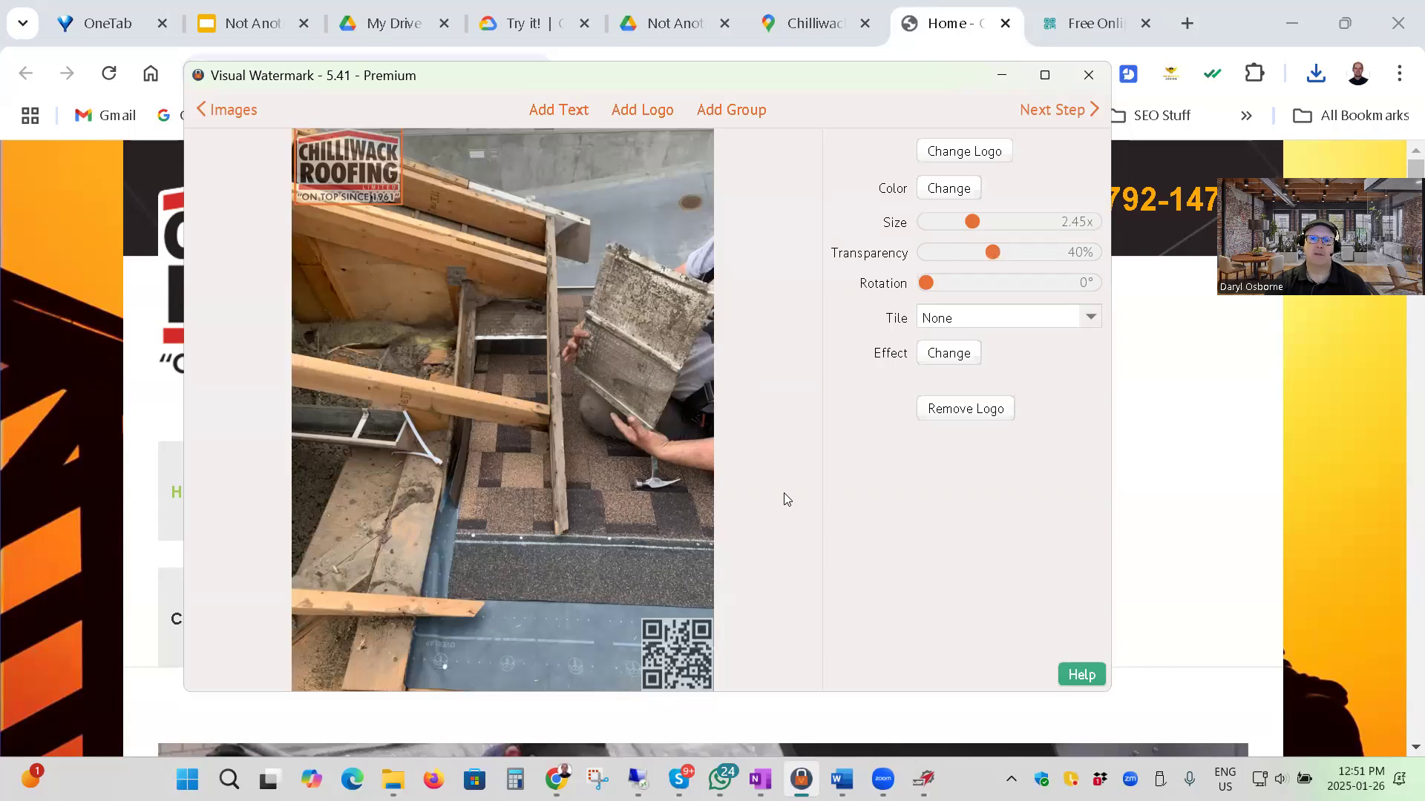
Add a text watermark reading "Chilliwack Roofing Ltd", copied from the Google Maps listing, and set its size to 3.33x.
{"action": "left_click", "coordinate": [549, 111]}
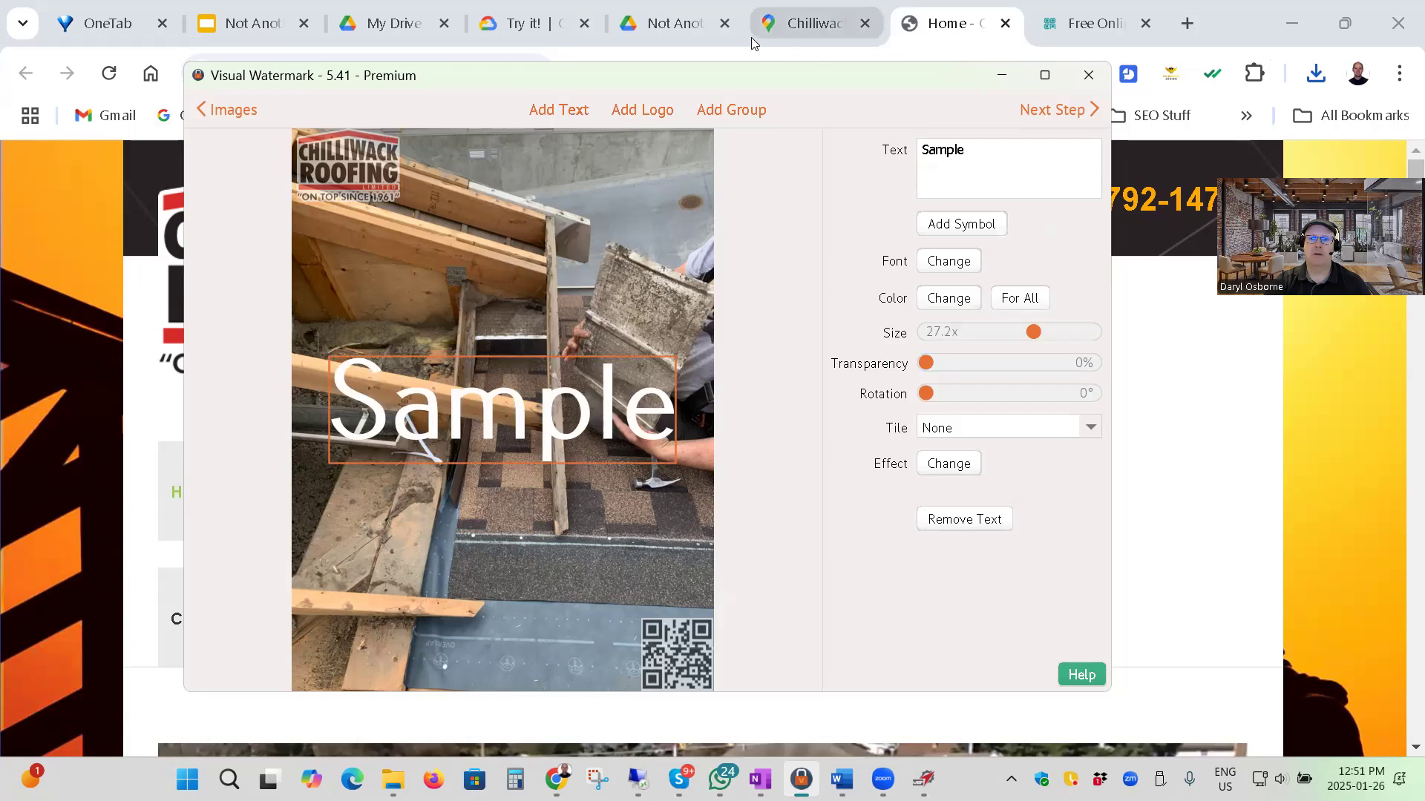
{"action": "left_click", "coordinate": [801, 25]}
{"action": "left_click_drag", "start_coordinate": [302, 400], "coordinate": [86, 392]}
{"action": "key", "text": "ctrl+c"}
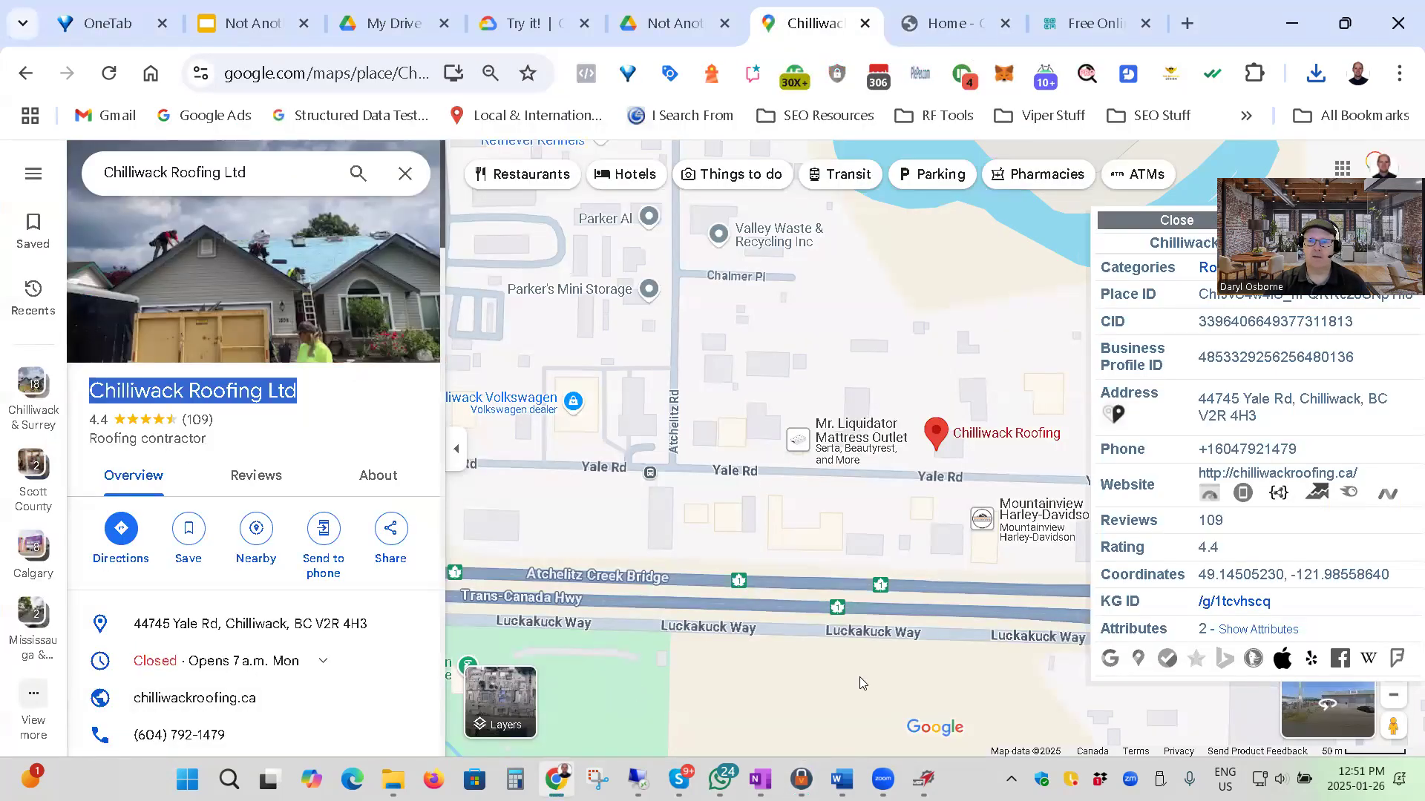
{"action": "left_click", "coordinate": [1097, 23]}
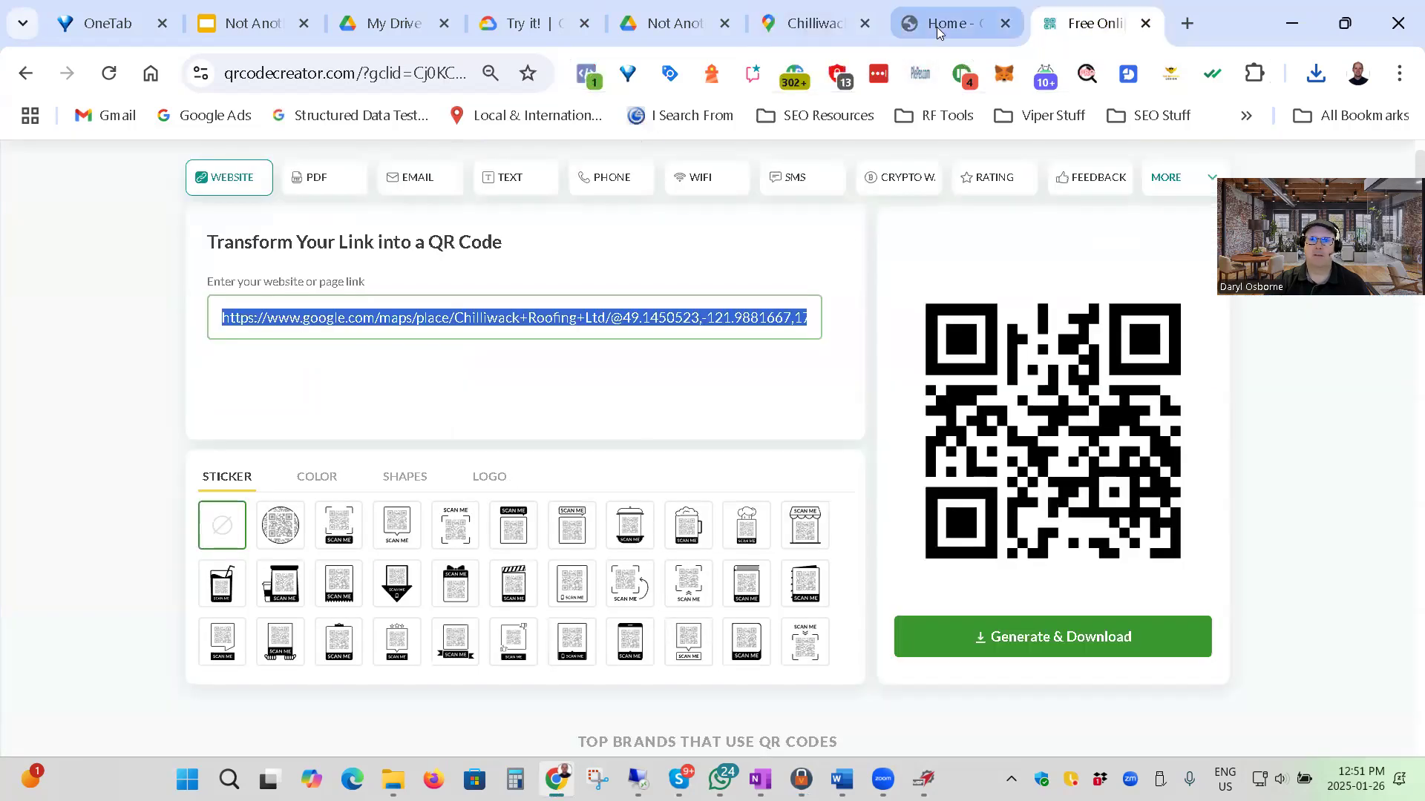
{"action": "left_click", "coordinate": [801, 779]}
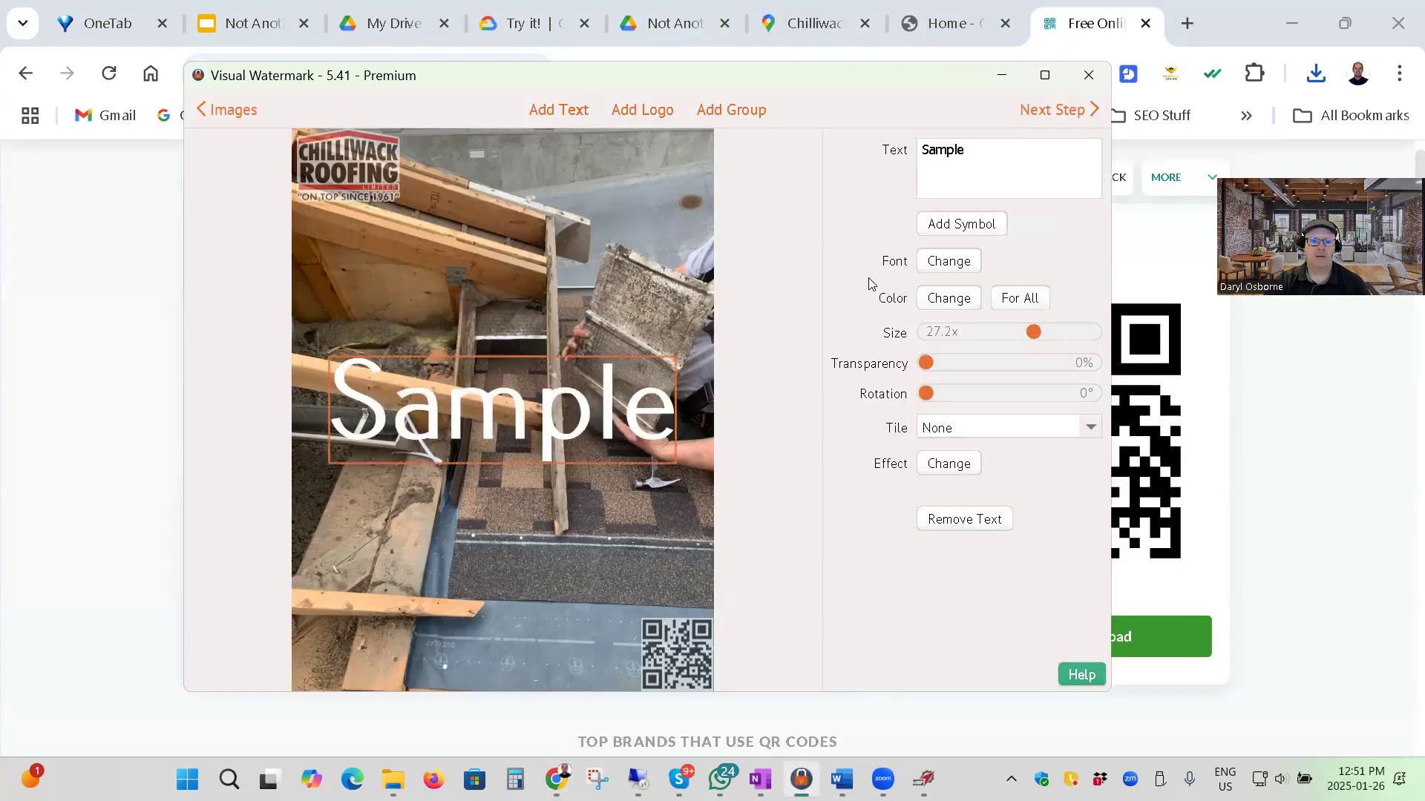
{"action": "left_click_drag", "start_coordinate": [978, 149], "coordinate": [886, 158]}
{"action": "key", "text": "ctrl+v"}
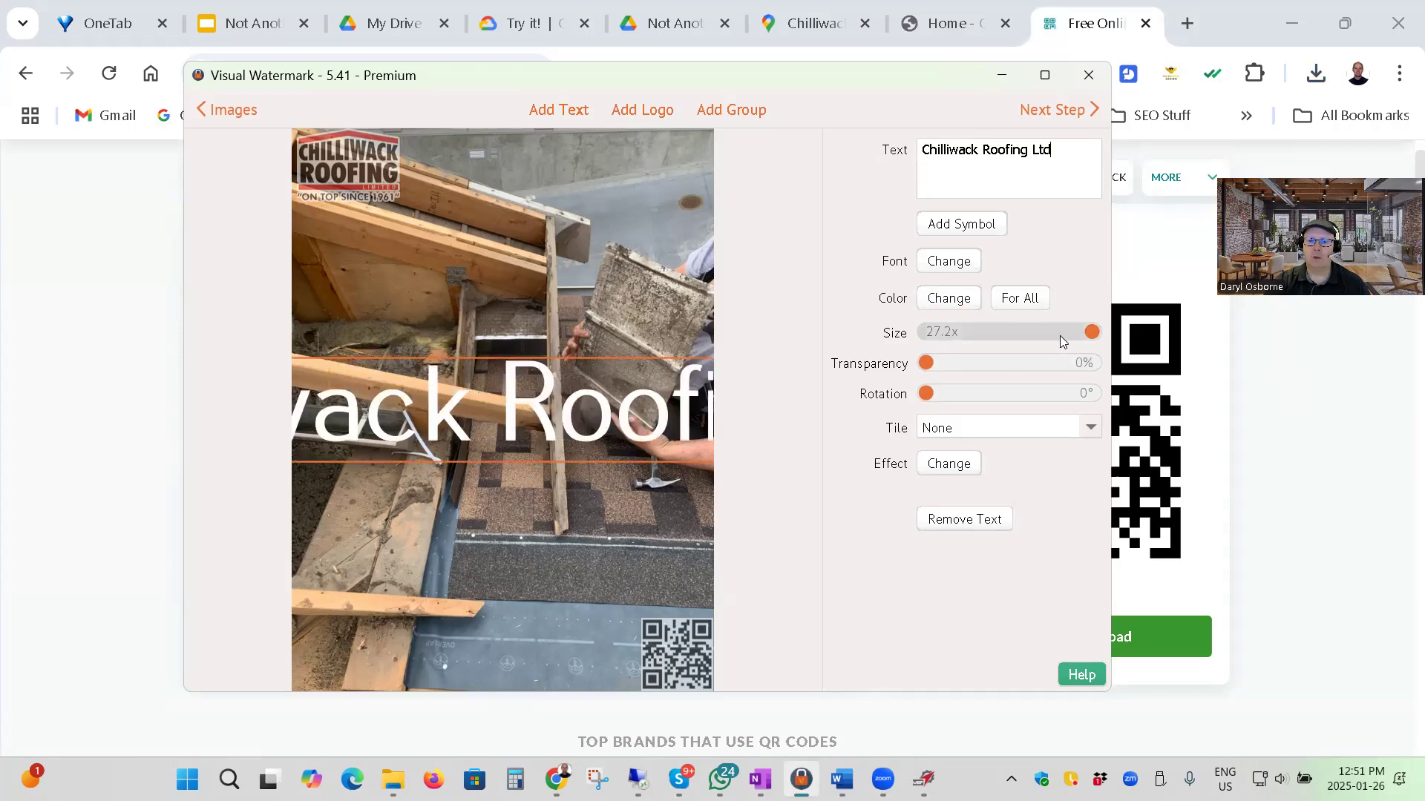
{"action": "left_click_drag", "start_coordinate": [1089, 338], "coordinate": [955, 335]}
Copy the business address from Google Maps into the watermark text below the company name, splitting it before the city onto two lines.
{"action": "left_click", "coordinate": [815, 23]}
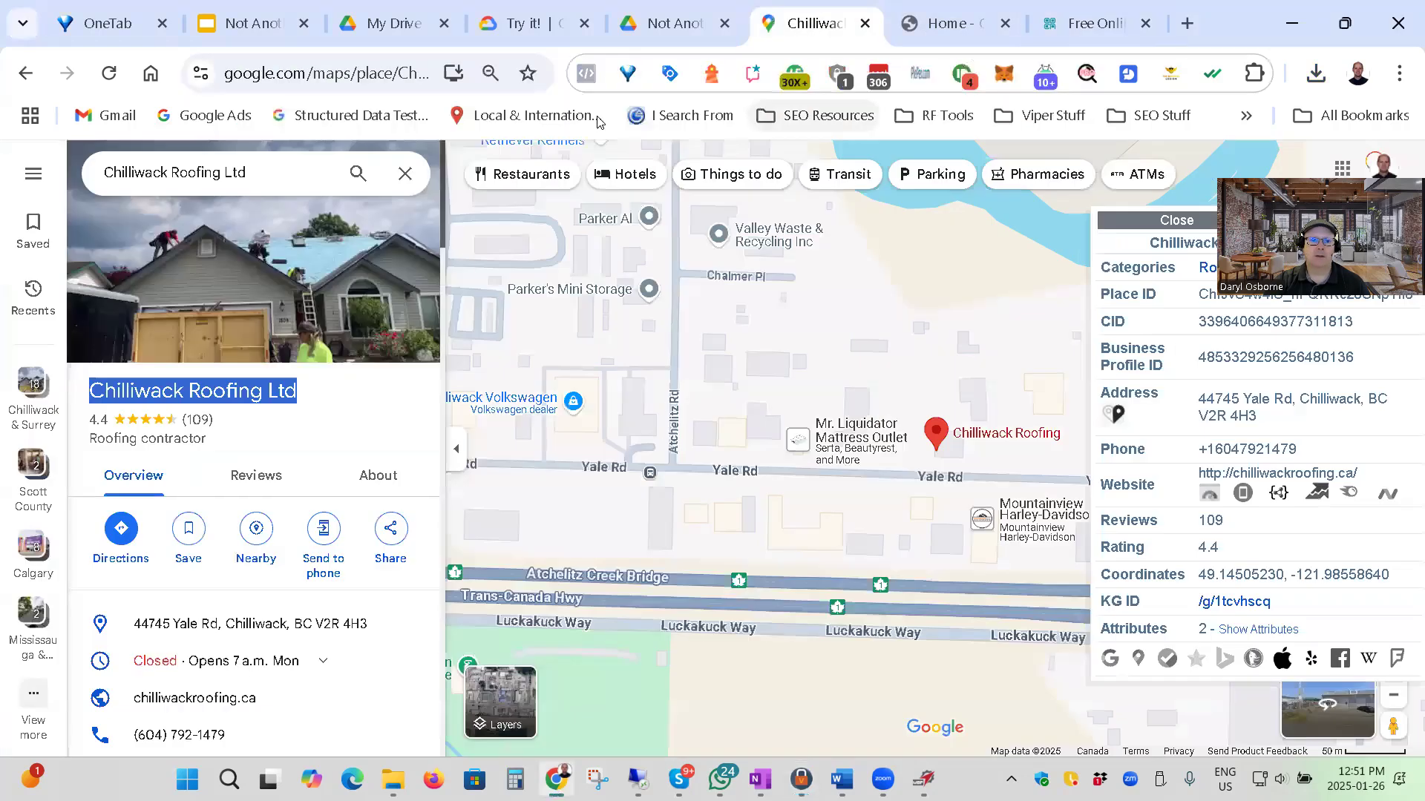
{"action": "scroll", "coordinate": [326, 482], "scroll_direction": "down", "scroll_amount": 5}
{"action": "scroll", "coordinate": [408, 312], "scroll_direction": "up", "scroll_amount": 3}
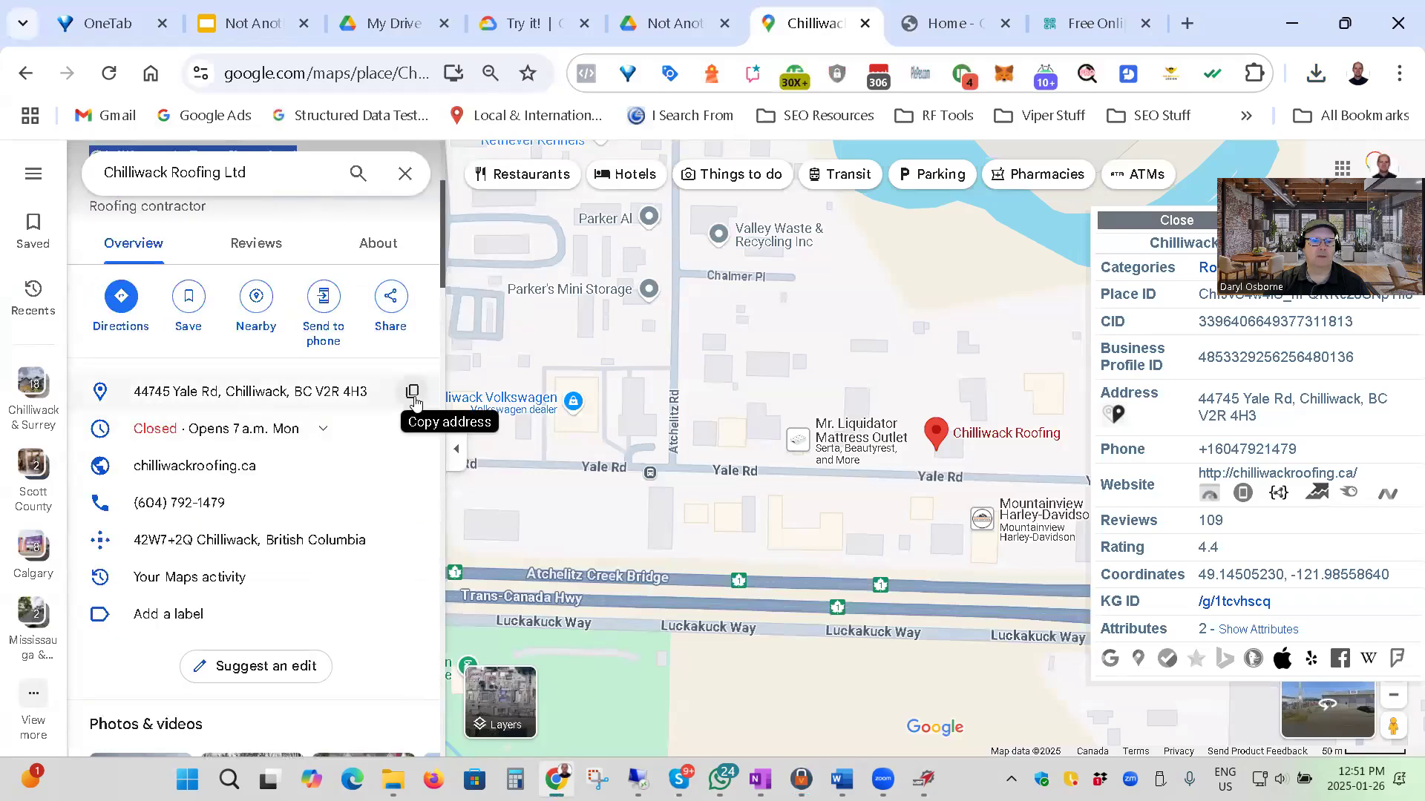
{"action": "left_click", "coordinate": [409, 390]}
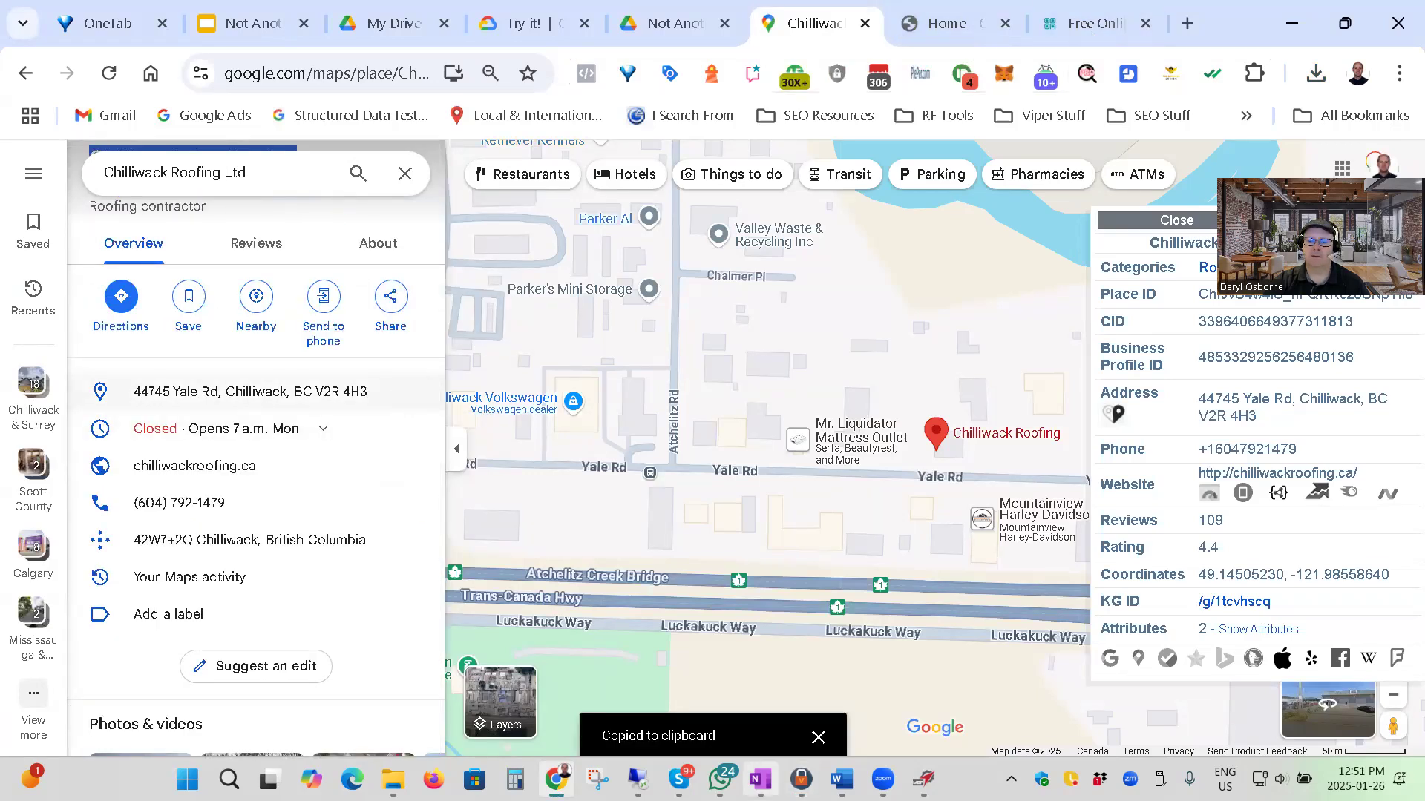
{"action": "left_click", "coordinate": [801, 780]}
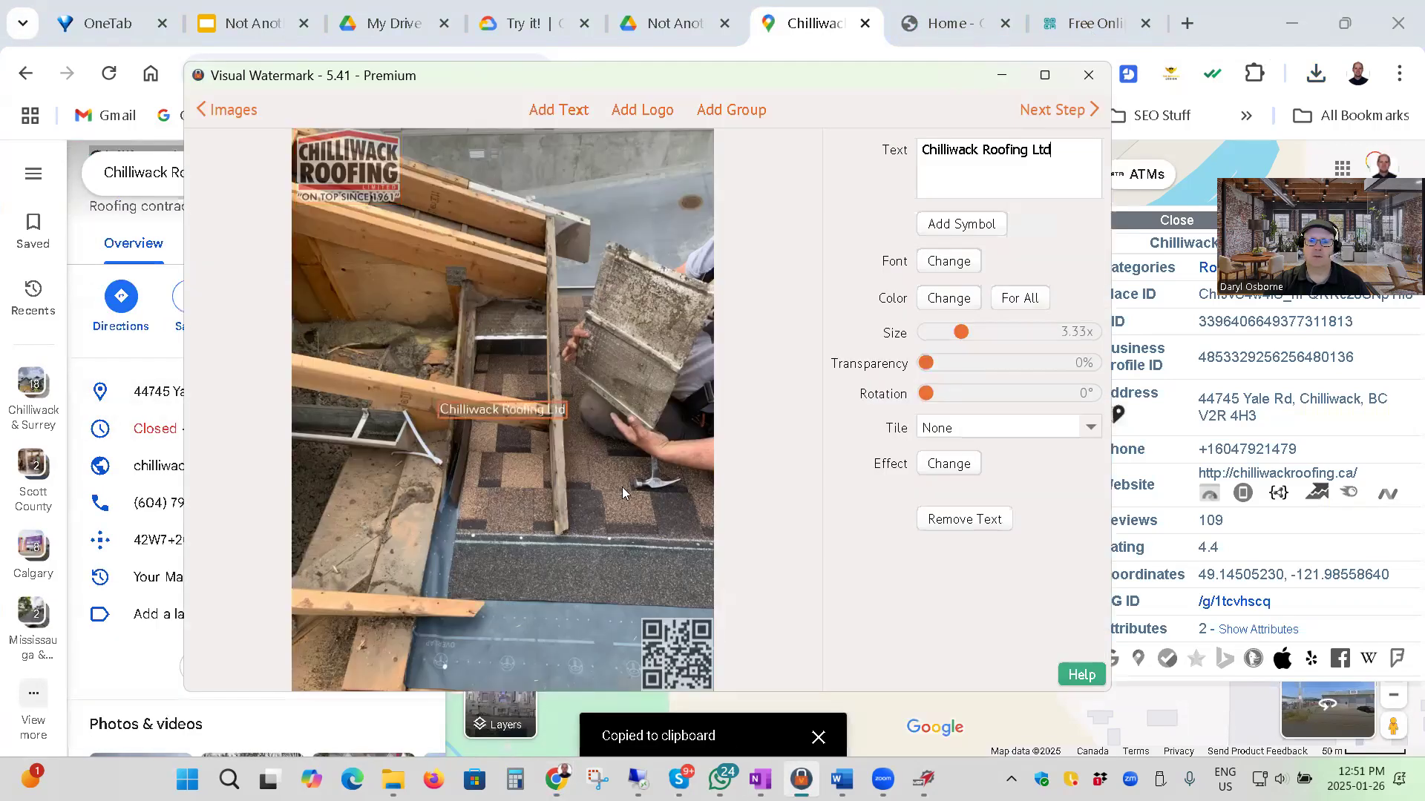
{"action": "left_click", "coordinate": [1059, 151]}
{"action": "key", "text": "Return"}
{"action": "key", "text": "ctrl+v"}
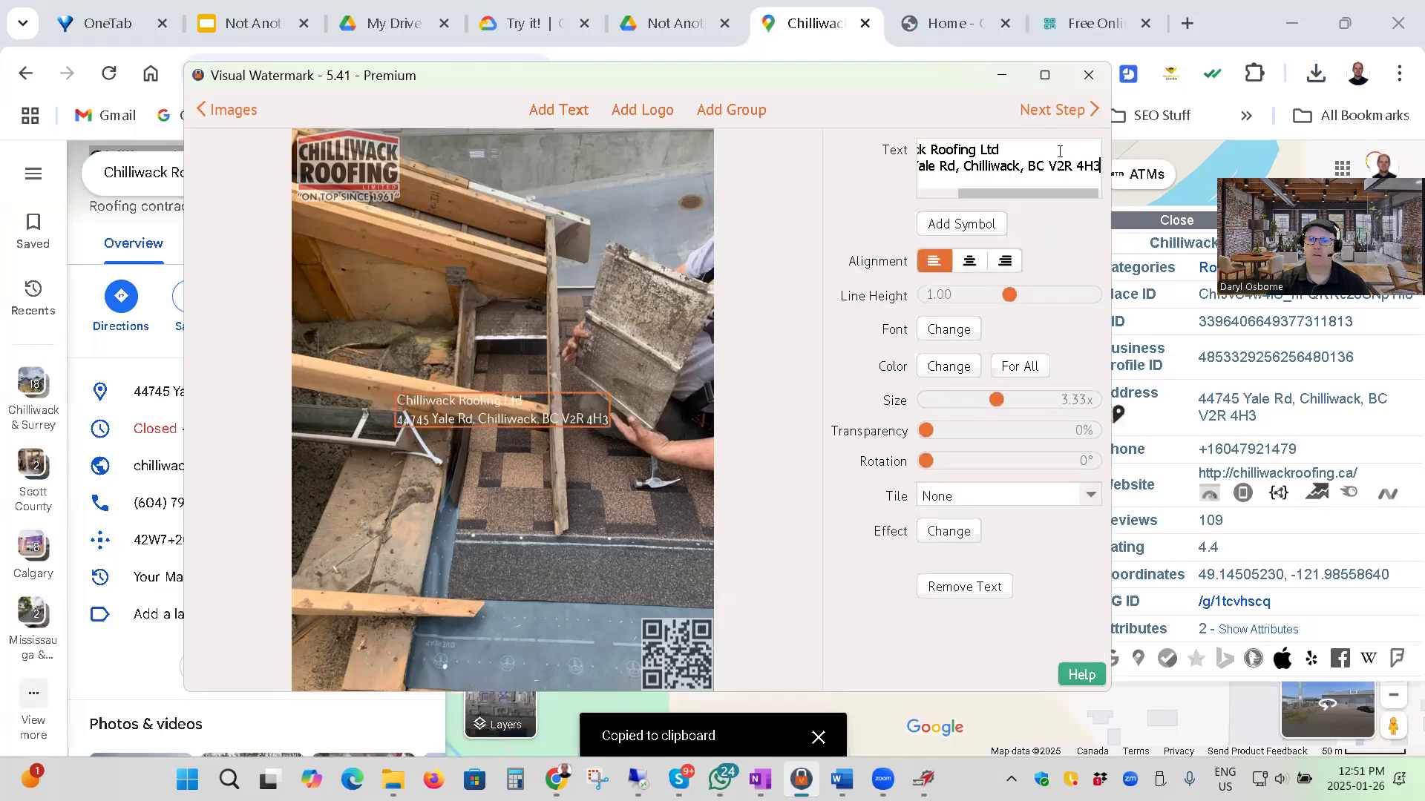
{"action": "left_click", "coordinate": [963, 161]}
{"action": "key", "text": "Return"}
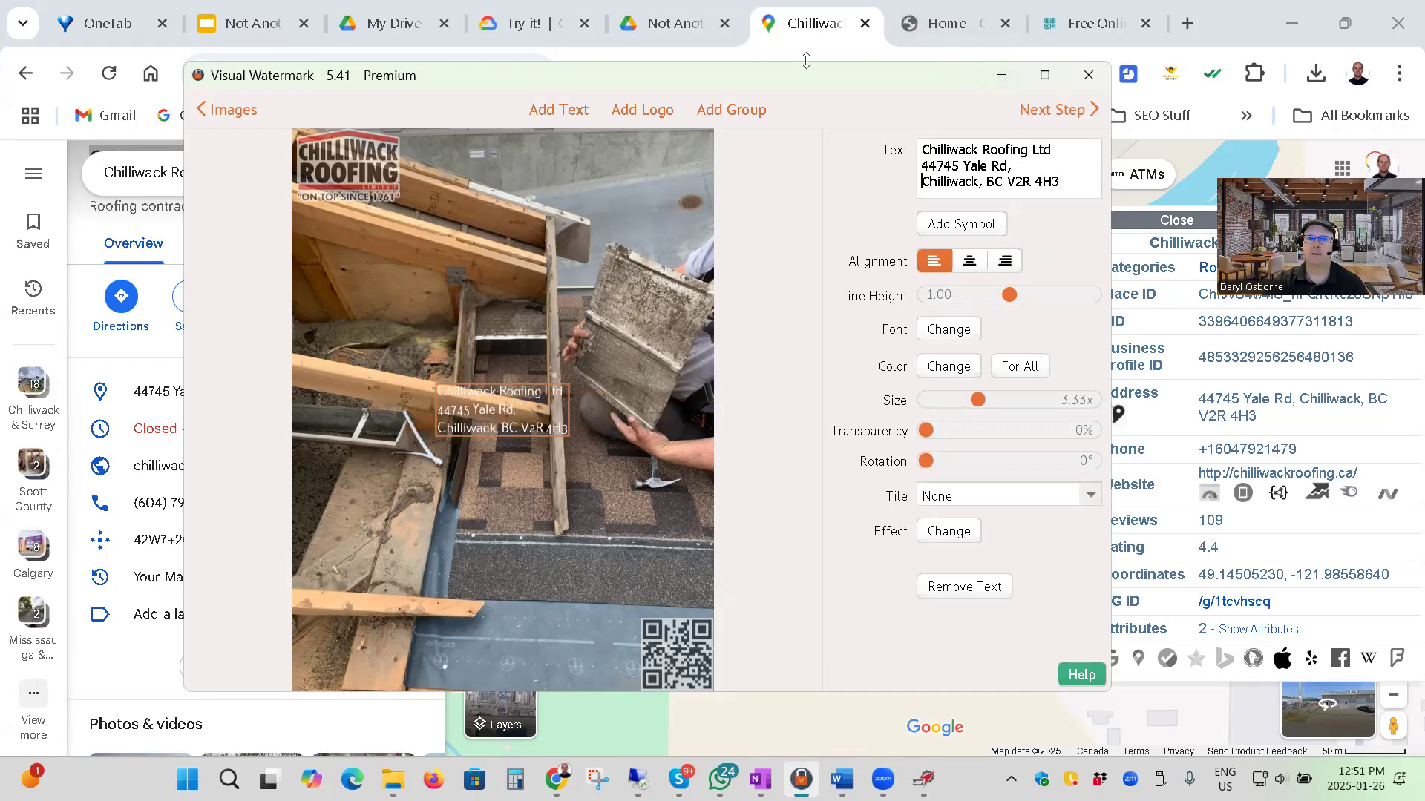
{"action": "left_click", "coordinate": [1191, 8]}
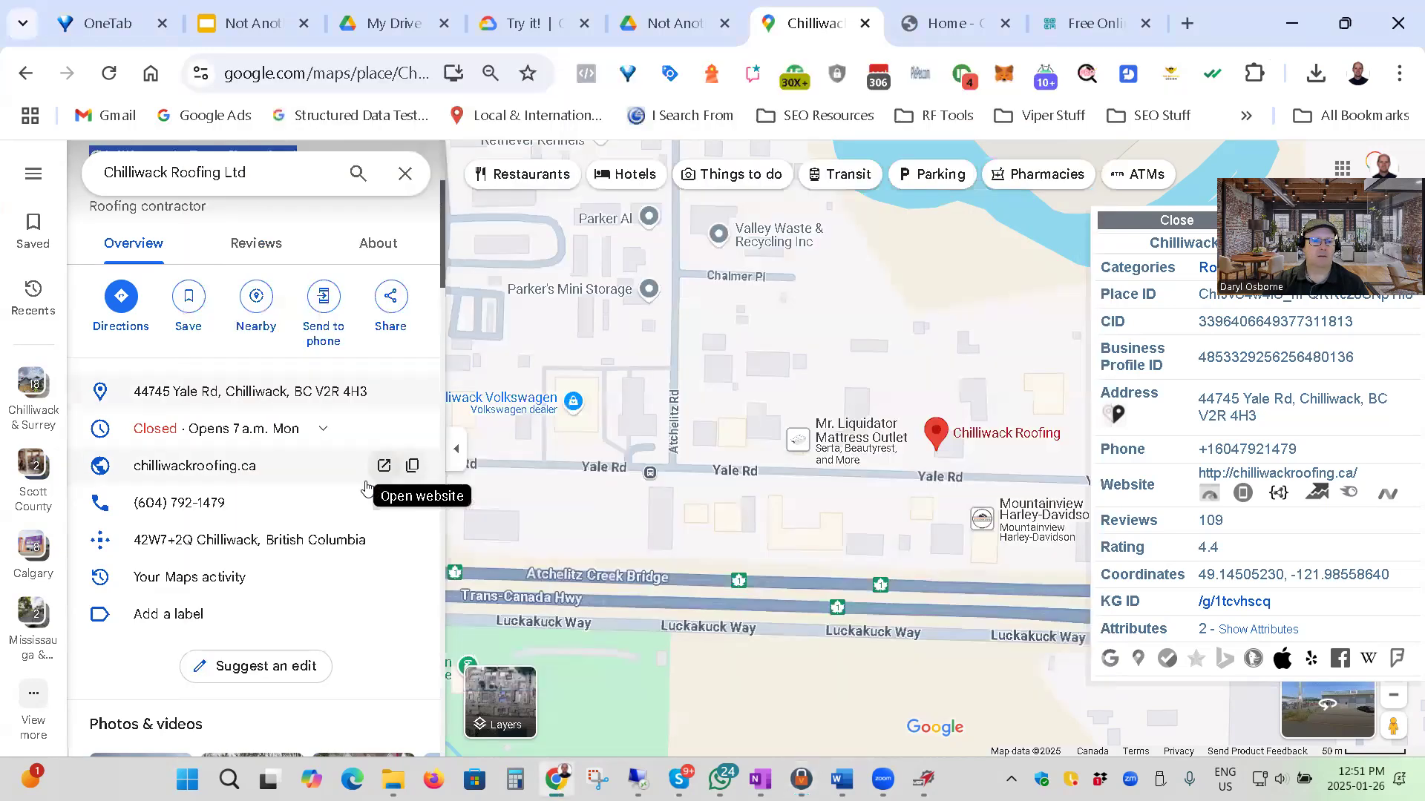
{"action": "left_click", "coordinate": [410, 469]}
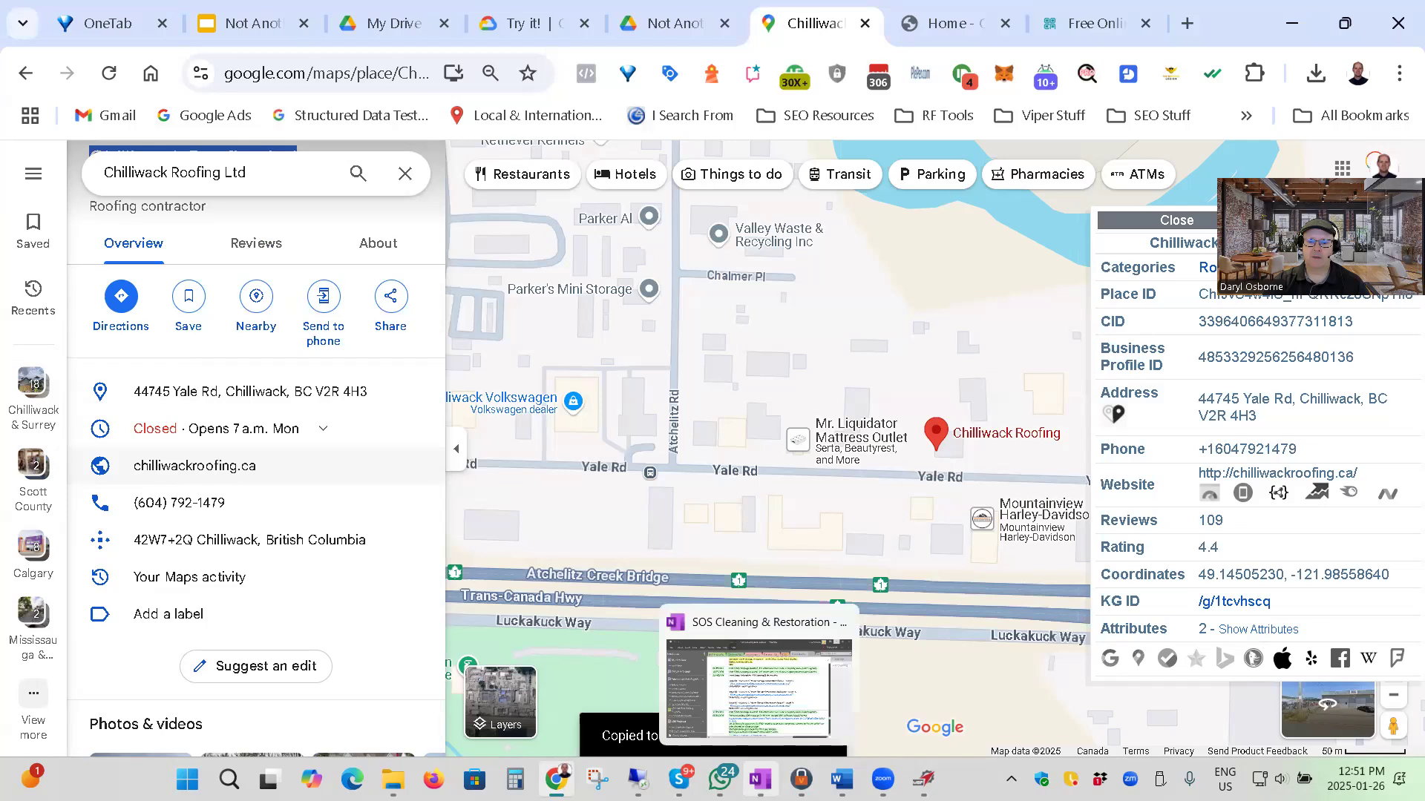
{"action": "left_click", "coordinate": [801, 779]}
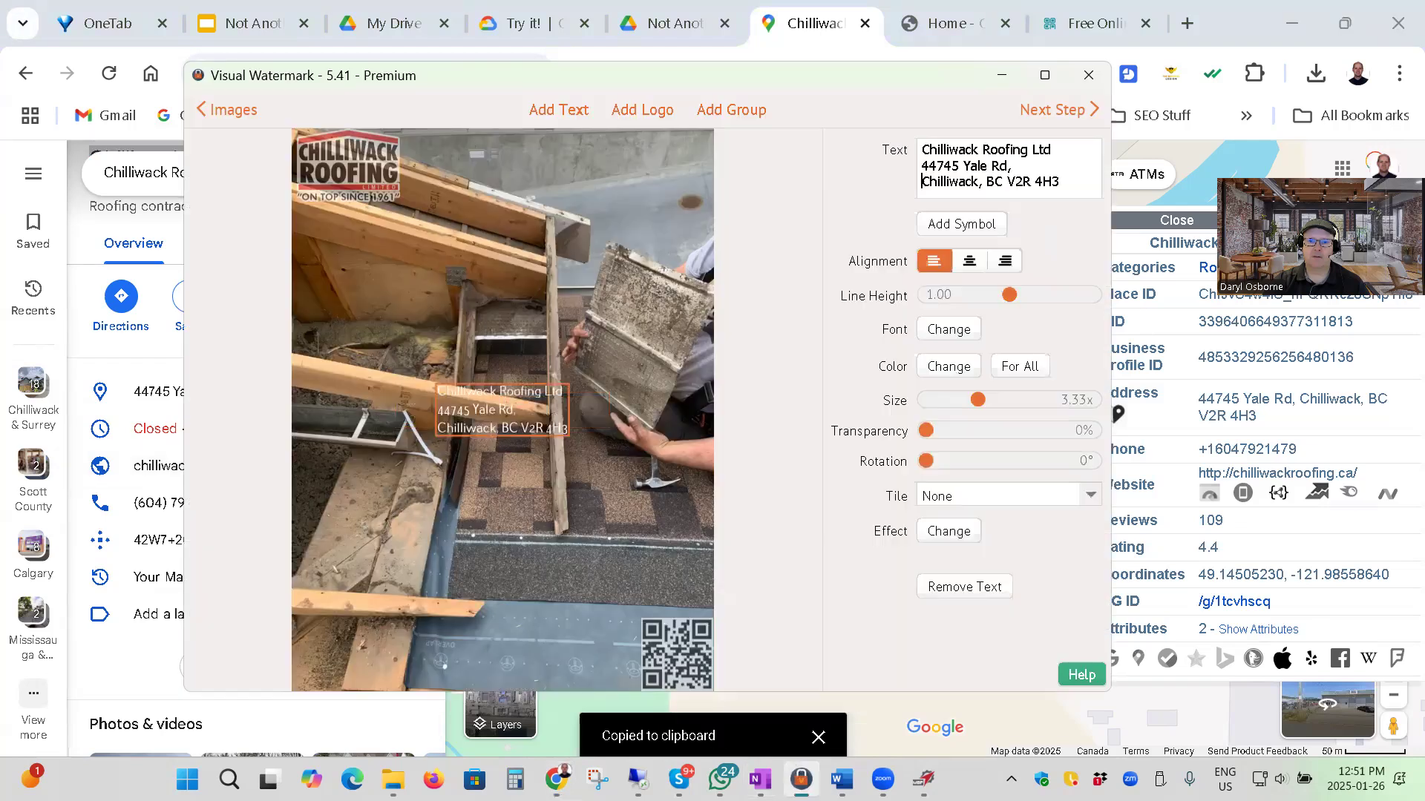
{"action": "left_click", "coordinate": [1067, 180]}
{"action": "key", "text": "Return"}
{"action": "key", "text": "ctrl+v"}
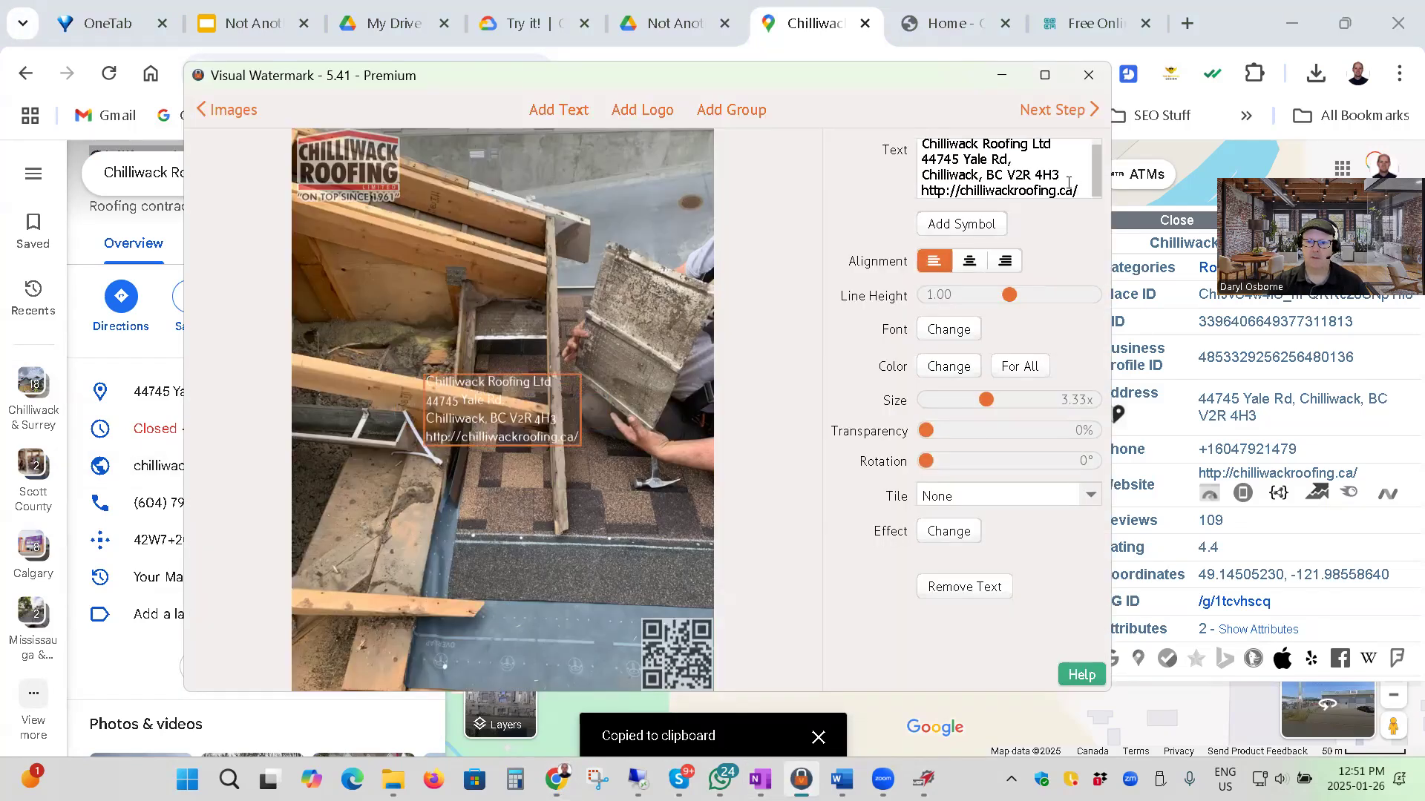
{"action": "key", "text": "Return"}
{"action": "left_click_drag", "start_coordinate": [942, 175], "coordinate": [947, 177]}
{"action": "key", "text": "Right"}
{"action": "type", "text": "s"}
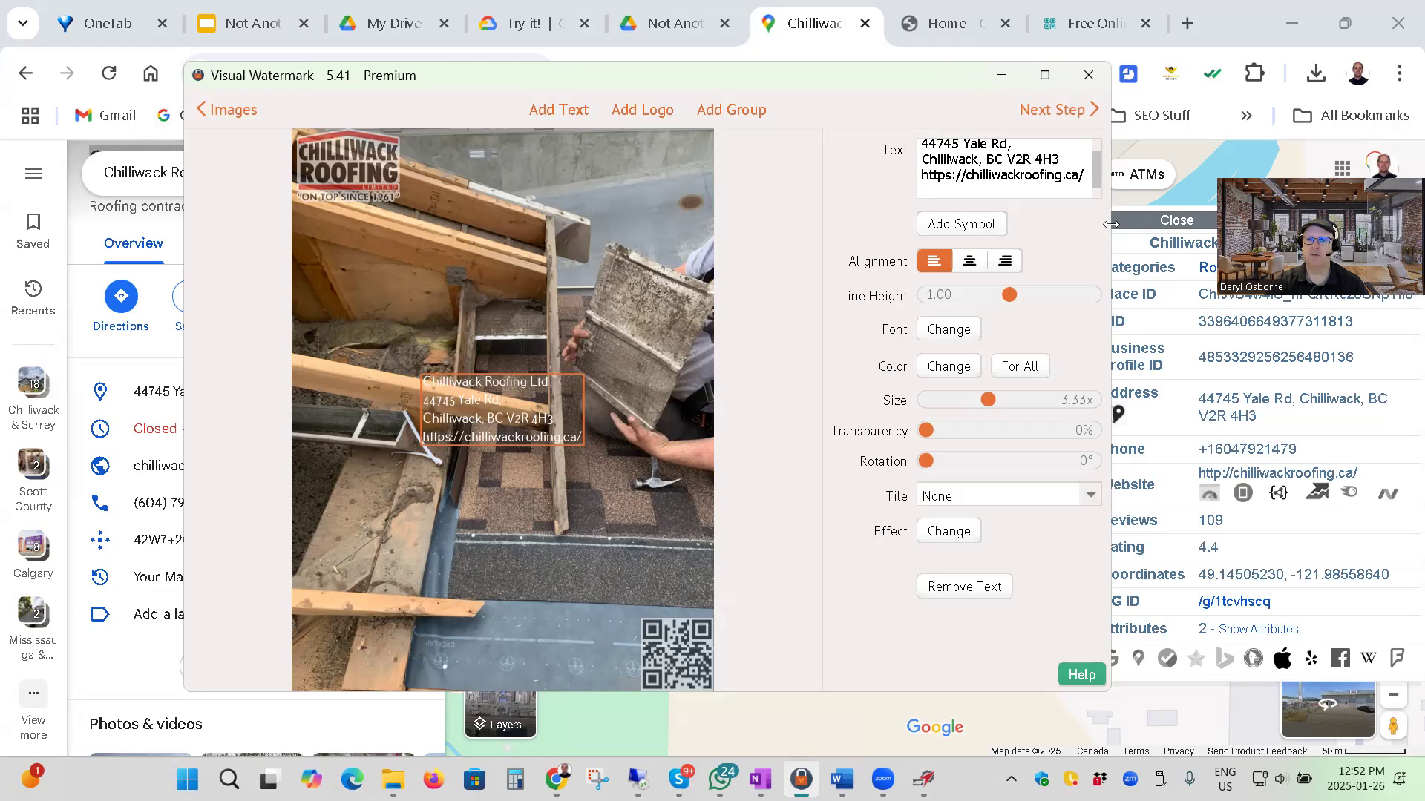
Copy the business phone number from Google Maps into the watermark text's last line, removing the country code and adding parentheses, space and hyphen.
{"action": "left_click", "coordinate": [1244, 37]}
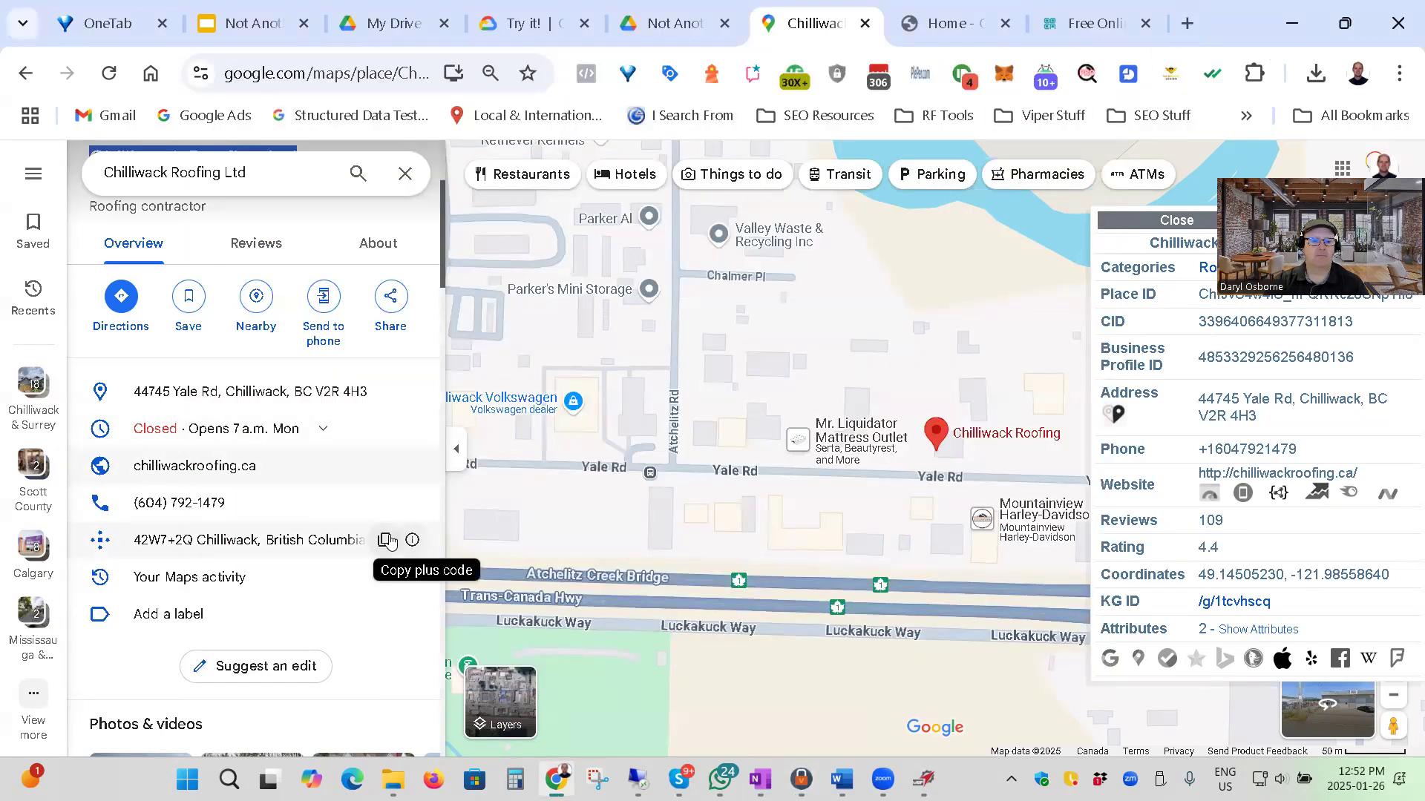
{"action": "left_click", "coordinate": [384, 506]}
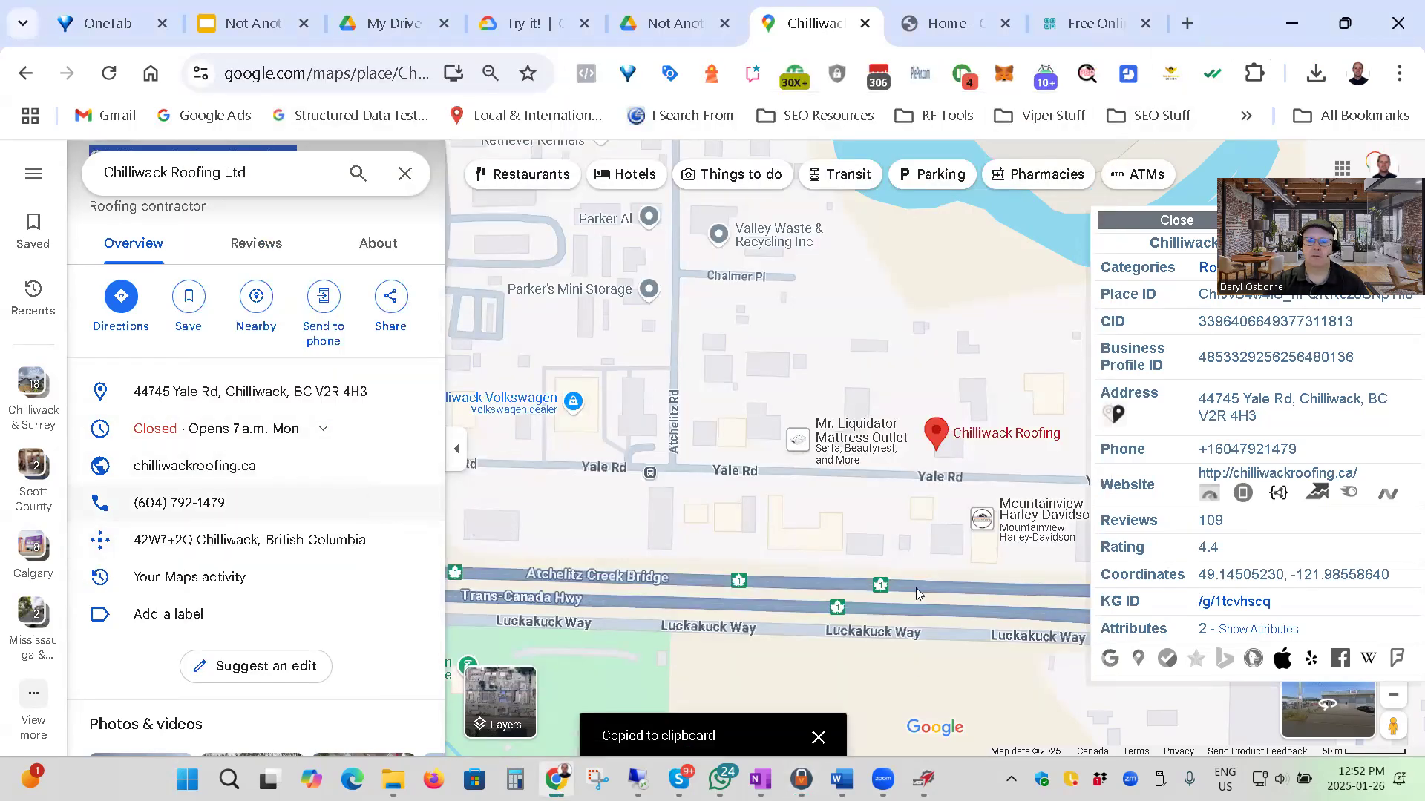
{"action": "left_click", "coordinate": [801, 779]}
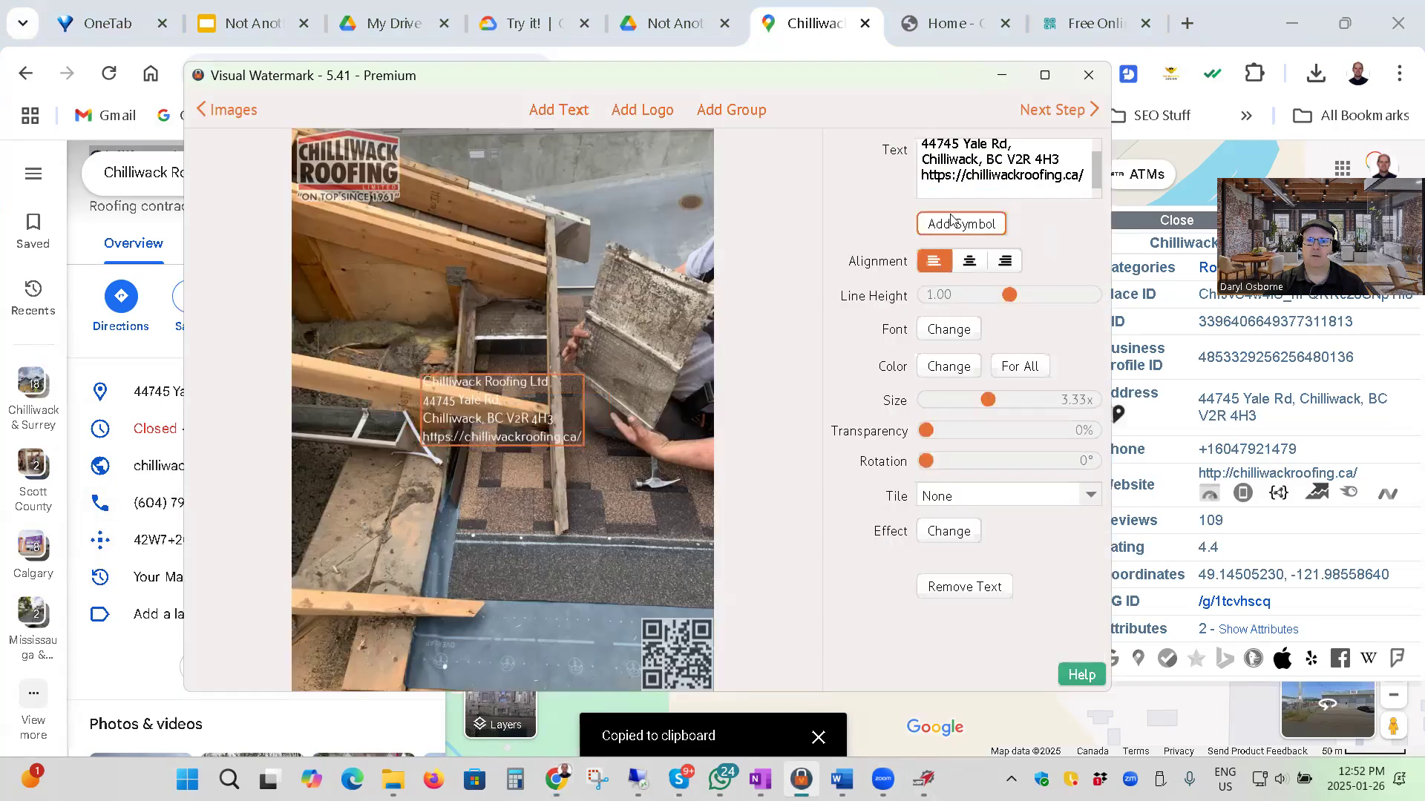
{"action": "key", "text": "ctrl+v"}
{"action": "key", "text": "Home"}
{"action": "key", "text": "Delete"}
{"action": "key", "text": "Delete"}
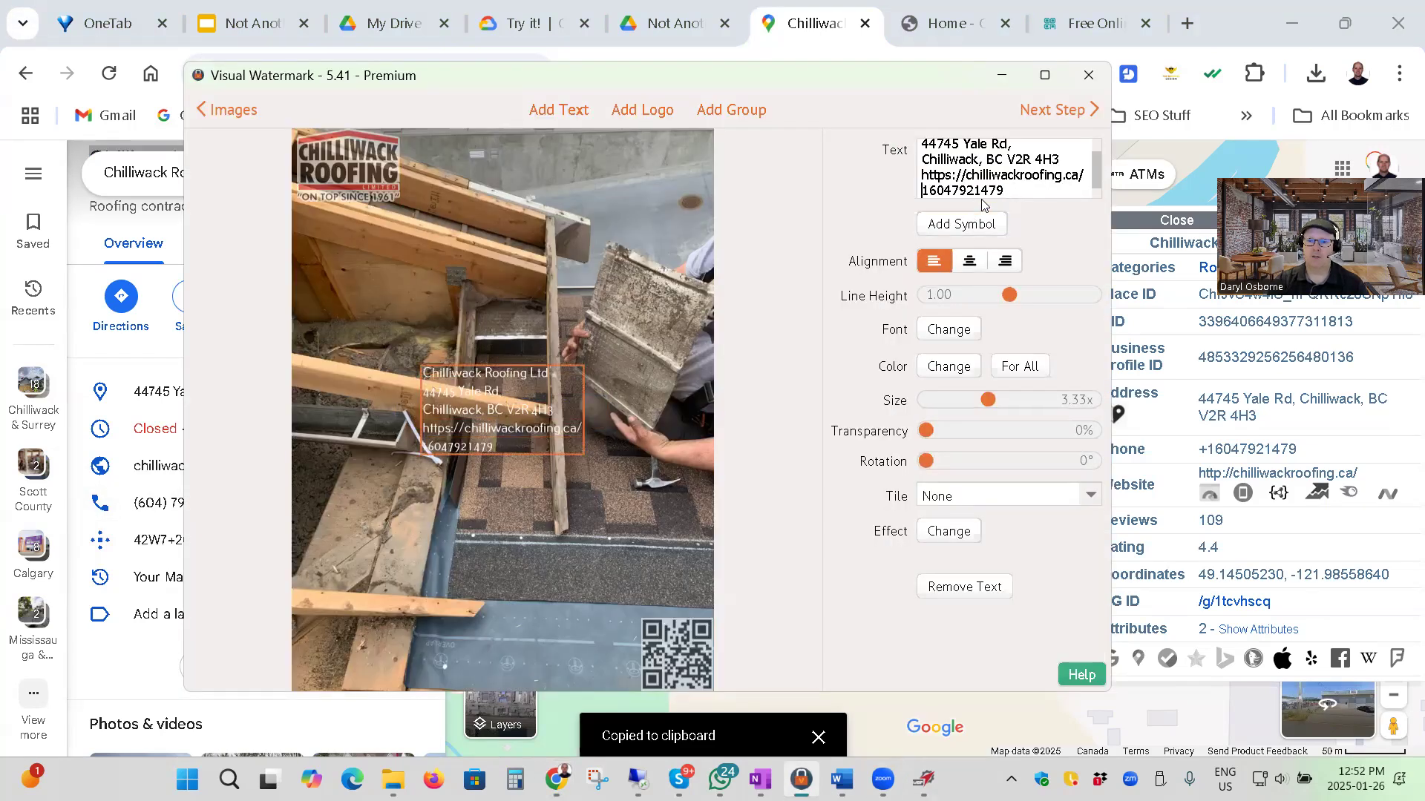
{"action": "type", "text": "(604"}
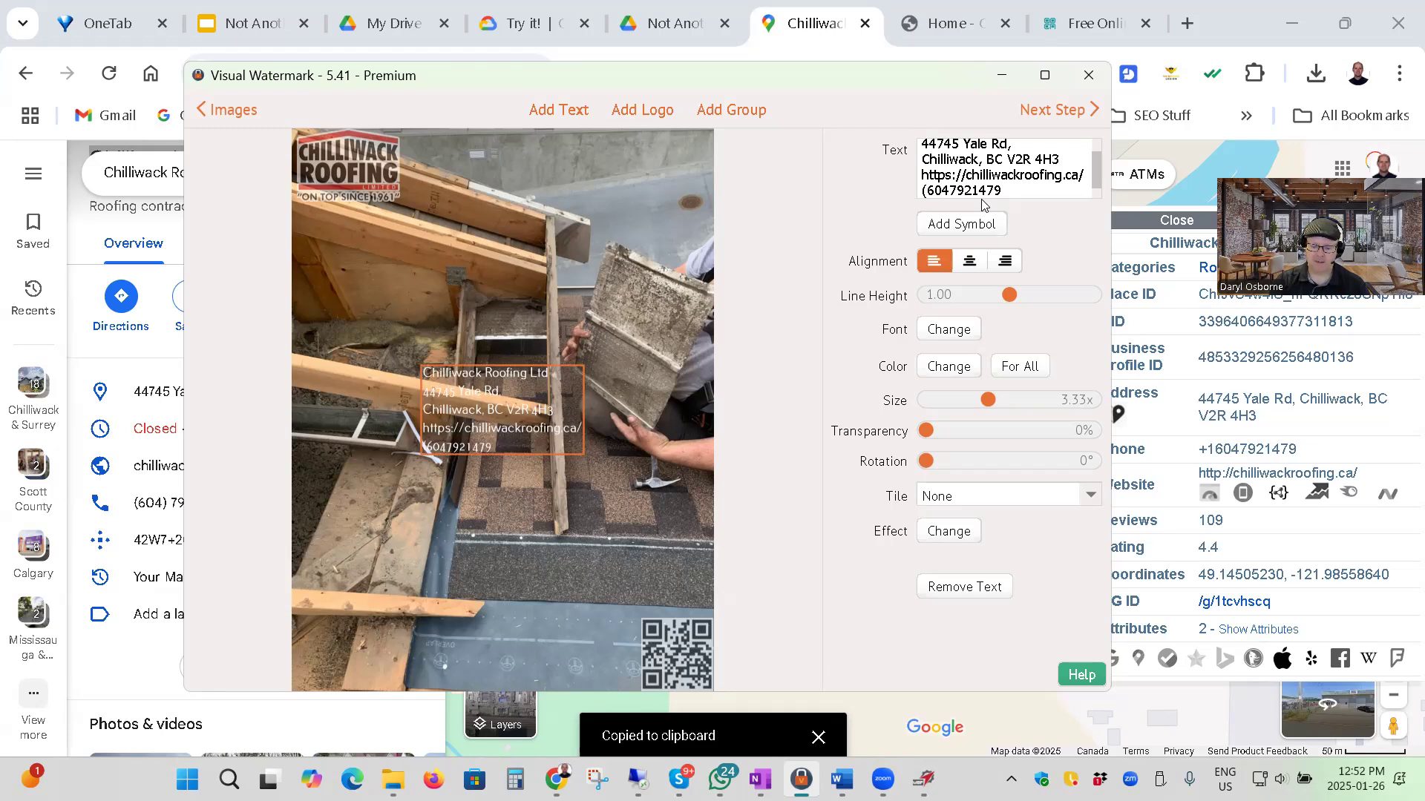
{"action": "type", "text": ")"}
{"action": "key", "text": "Right"}
{"action": "key", "text": "Right"}
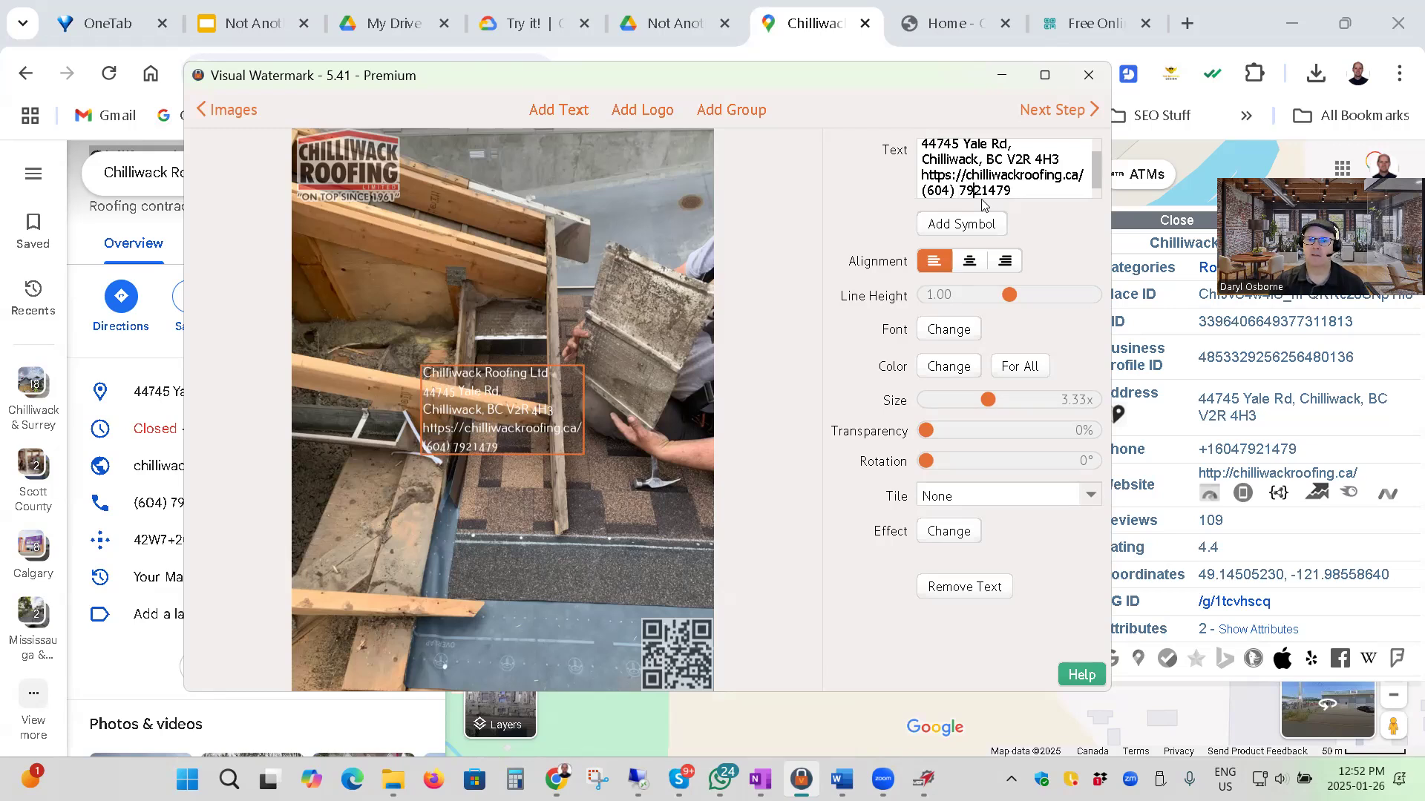
{"action": "type", "text": "-"}
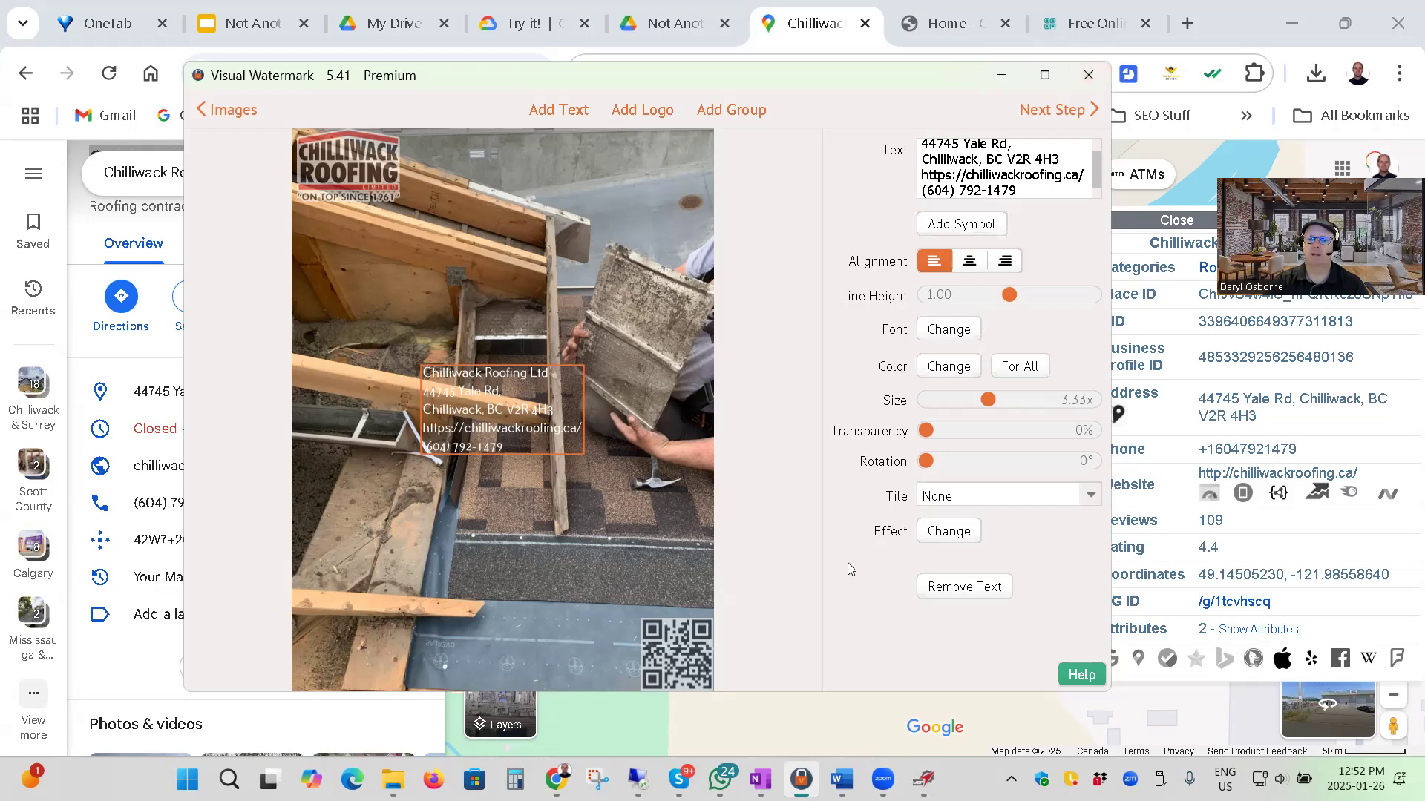
Copy the business's plus code from Google Maps into a new last line of the watermark text and move the text to the photo's lower-left corner.
{"action": "left_click", "coordinate": [1229, 31]}
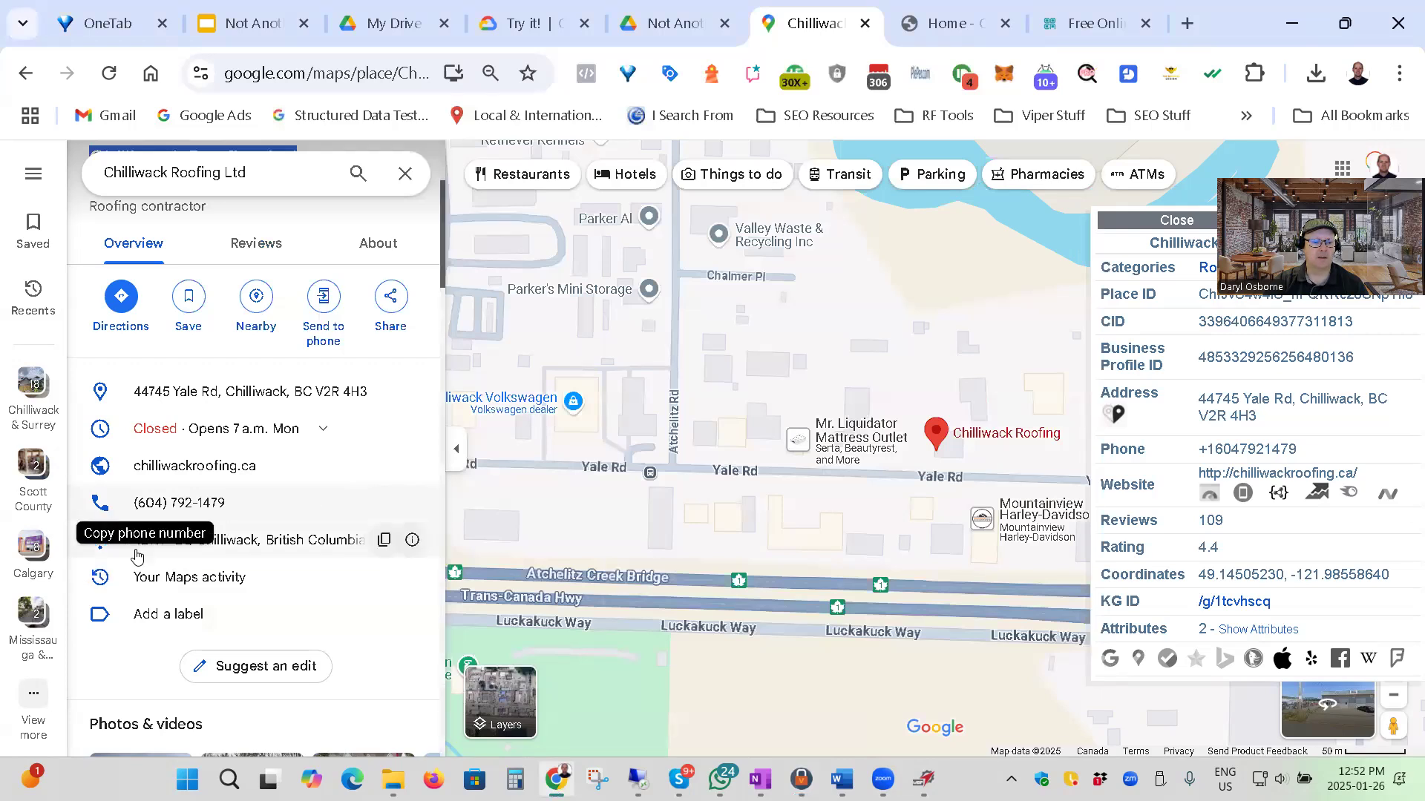
{"action": "left_click", "coordinate": [383, 542]}
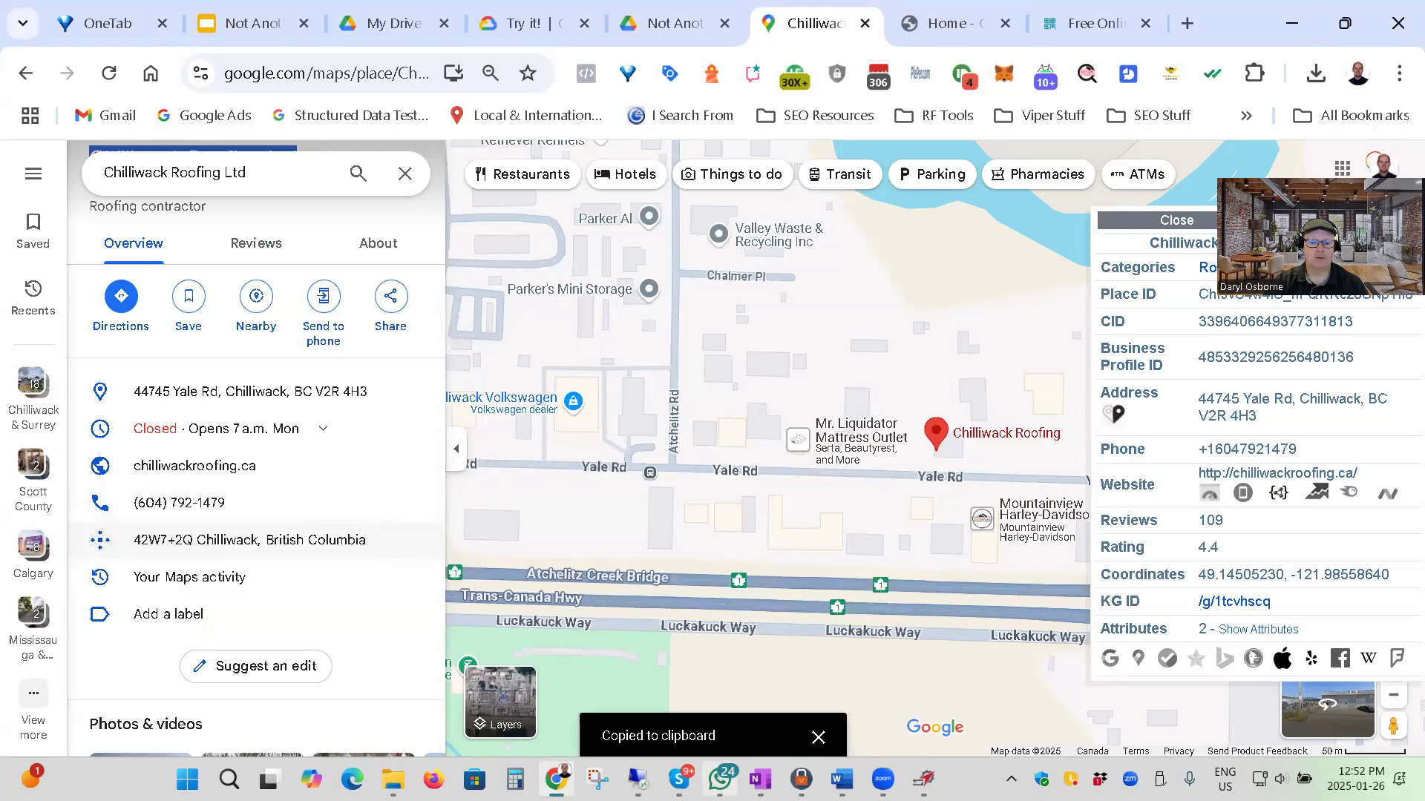
{"action": "left_click", "coordinate": [802, 779]}
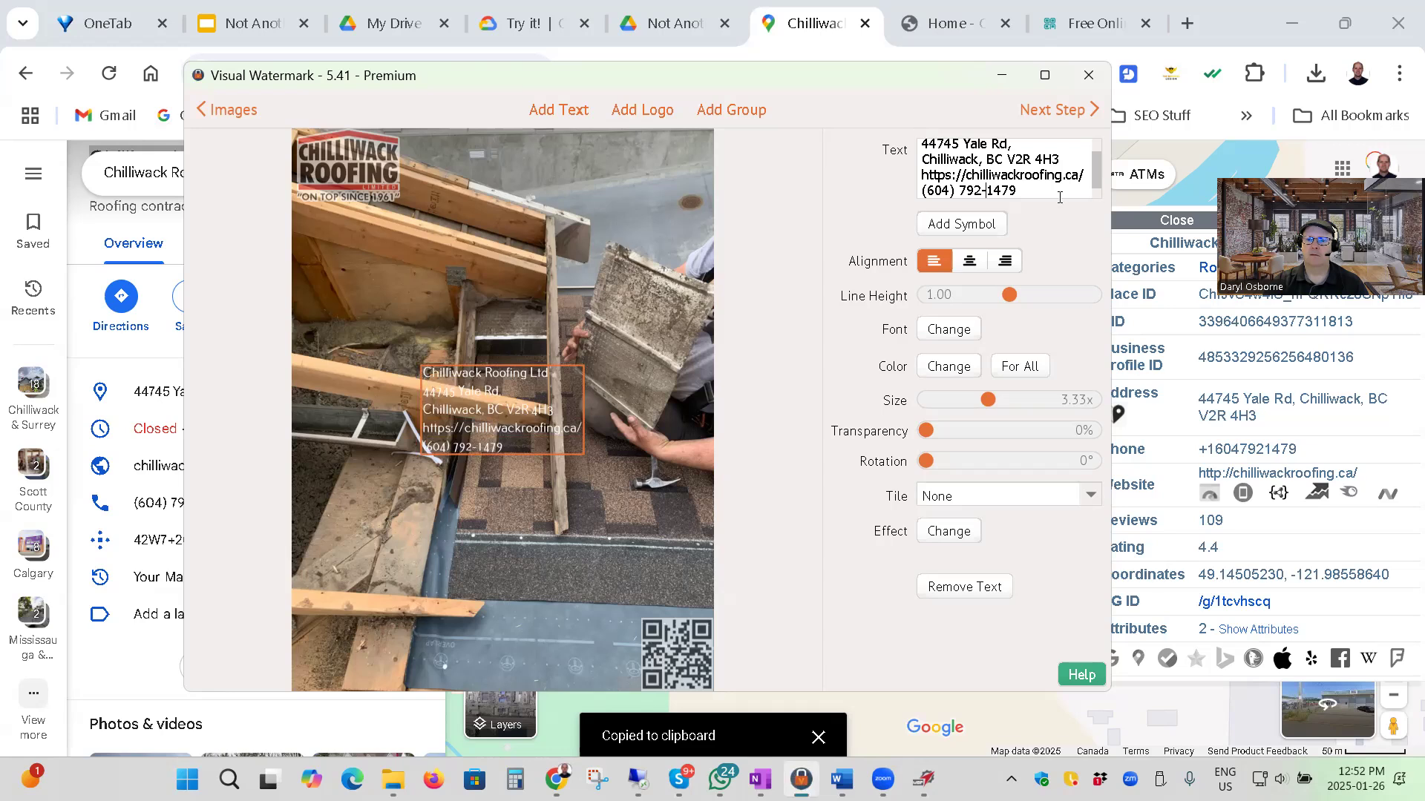
{"action": "key", "text": "Return"}
{"action": "key", "text": "ctrl+v"}
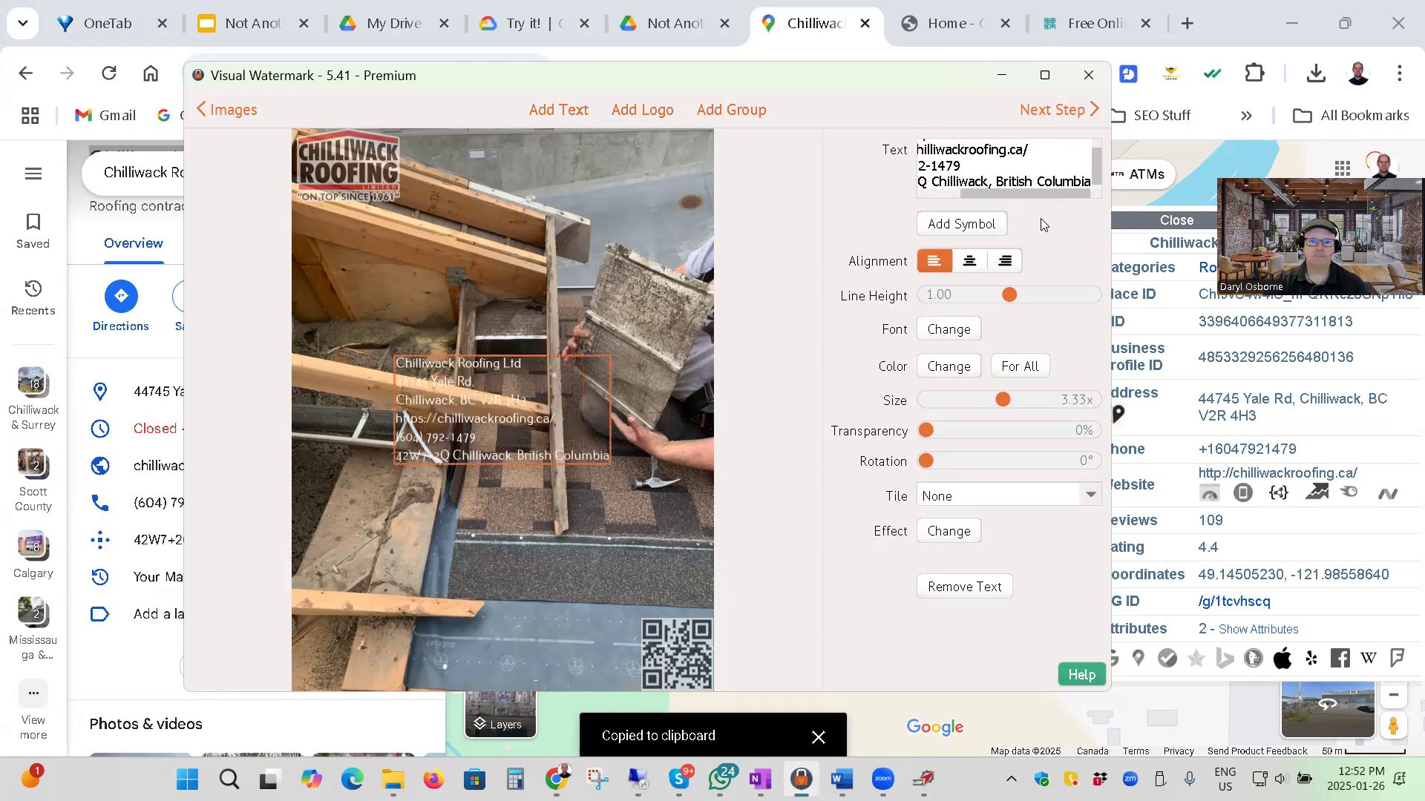
{"action": "left_click_drag", "start_coordinate": [546, 366], "coordinate": [440, 596]}
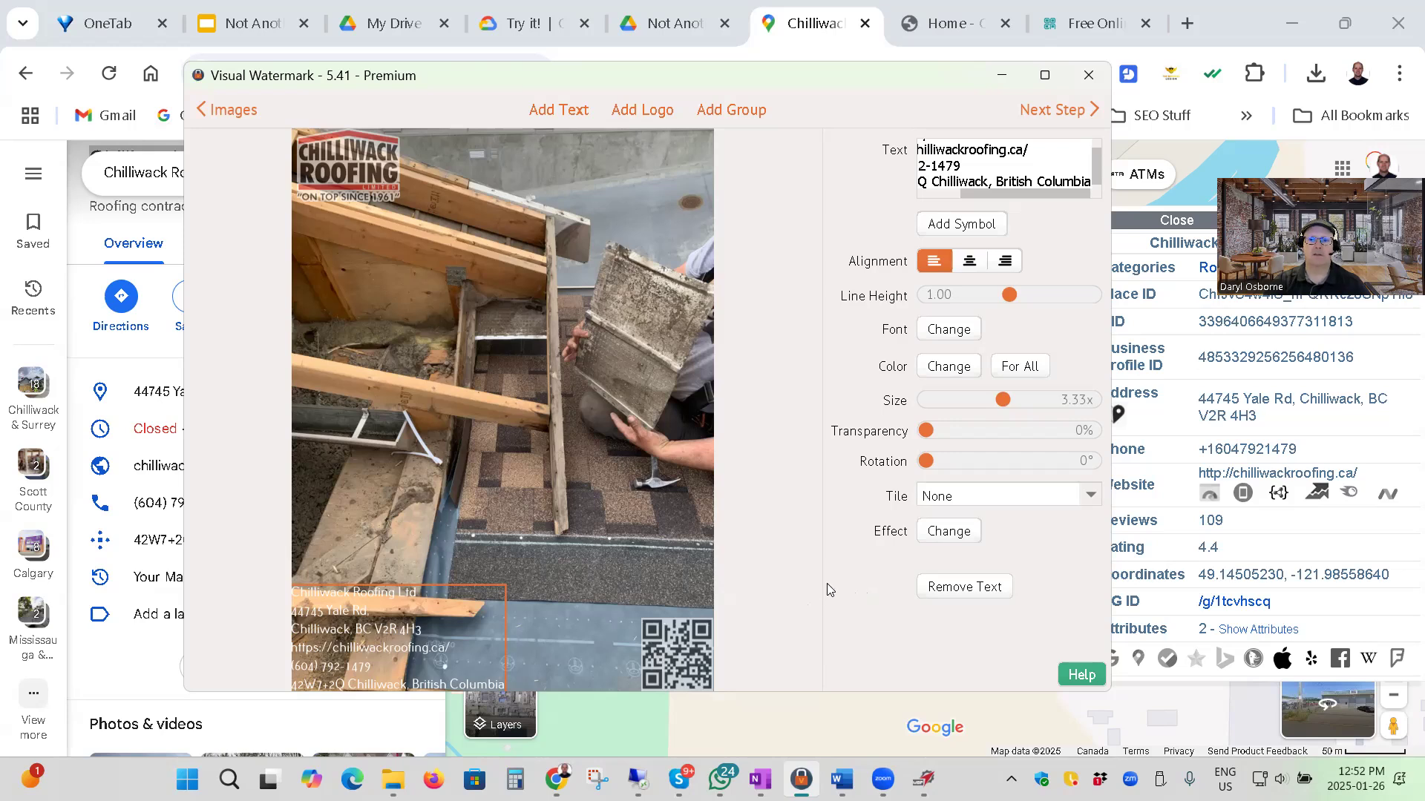
Watermark the photo in its original format without resizing or renaming, and open the output folder.
{"action": "left_click", "coordinate": [1057, 110]}
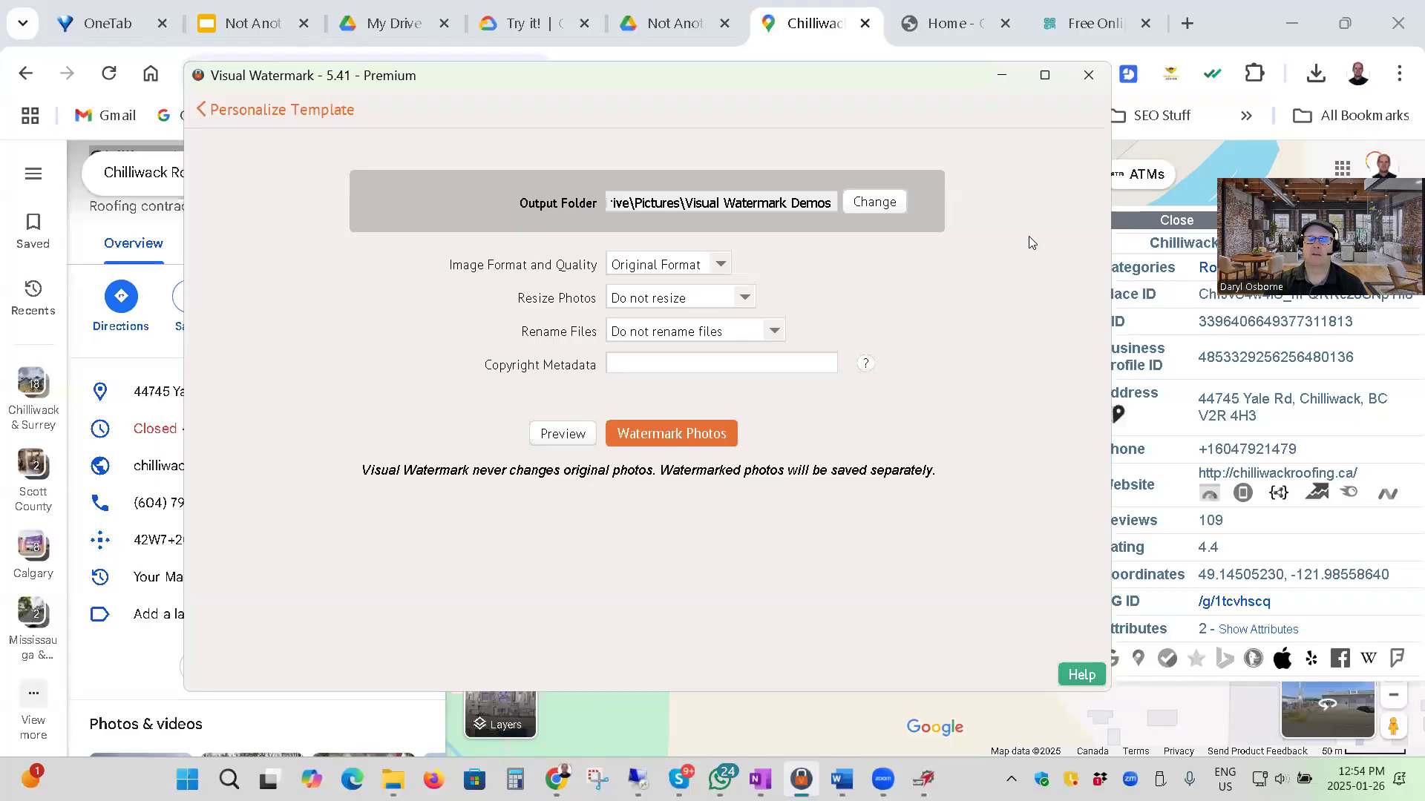
{"action": "left_click", "coordinate": [669, 435]}
{"action": "left_click", "coordinate": [669, 436]}
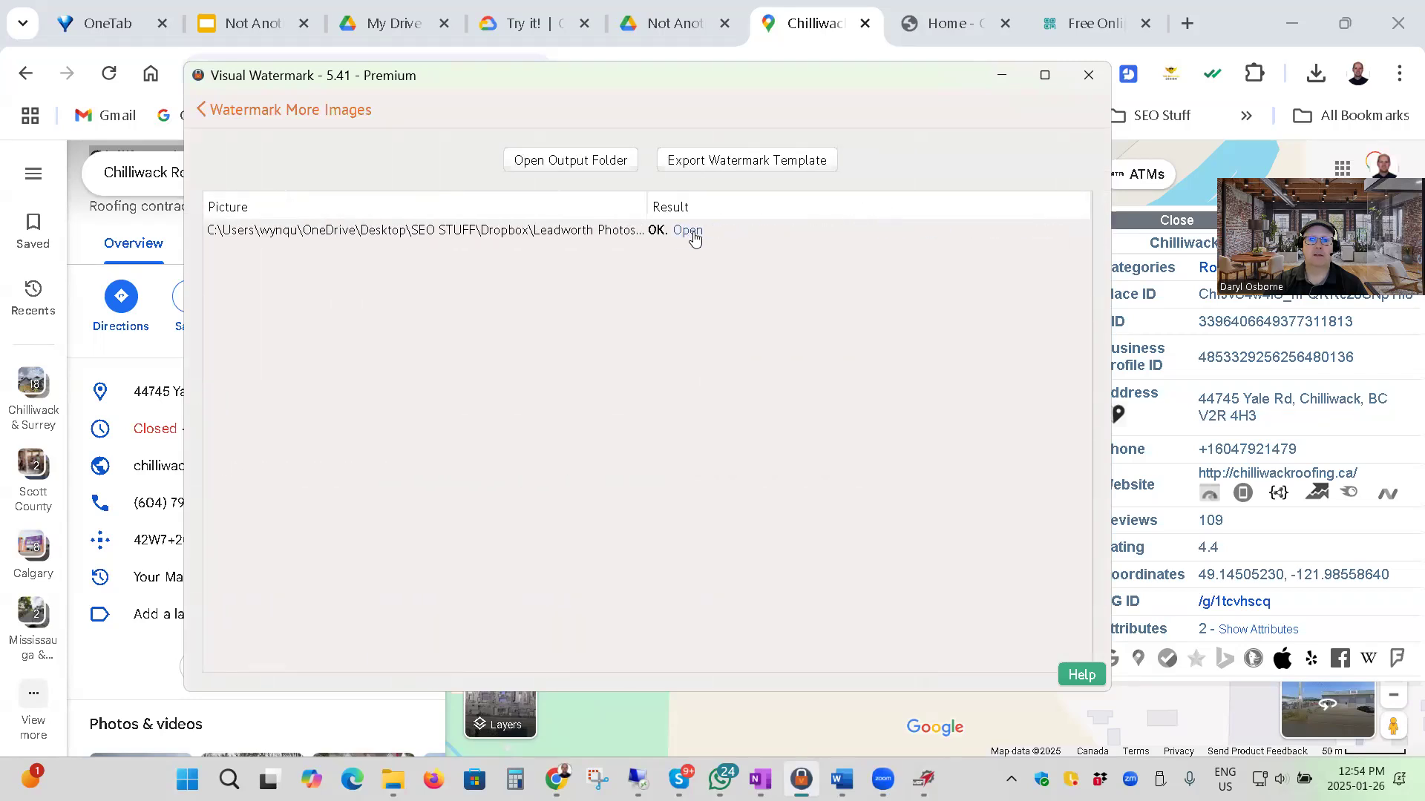
{"action": "left_click", "coordinate": [568, 162]}
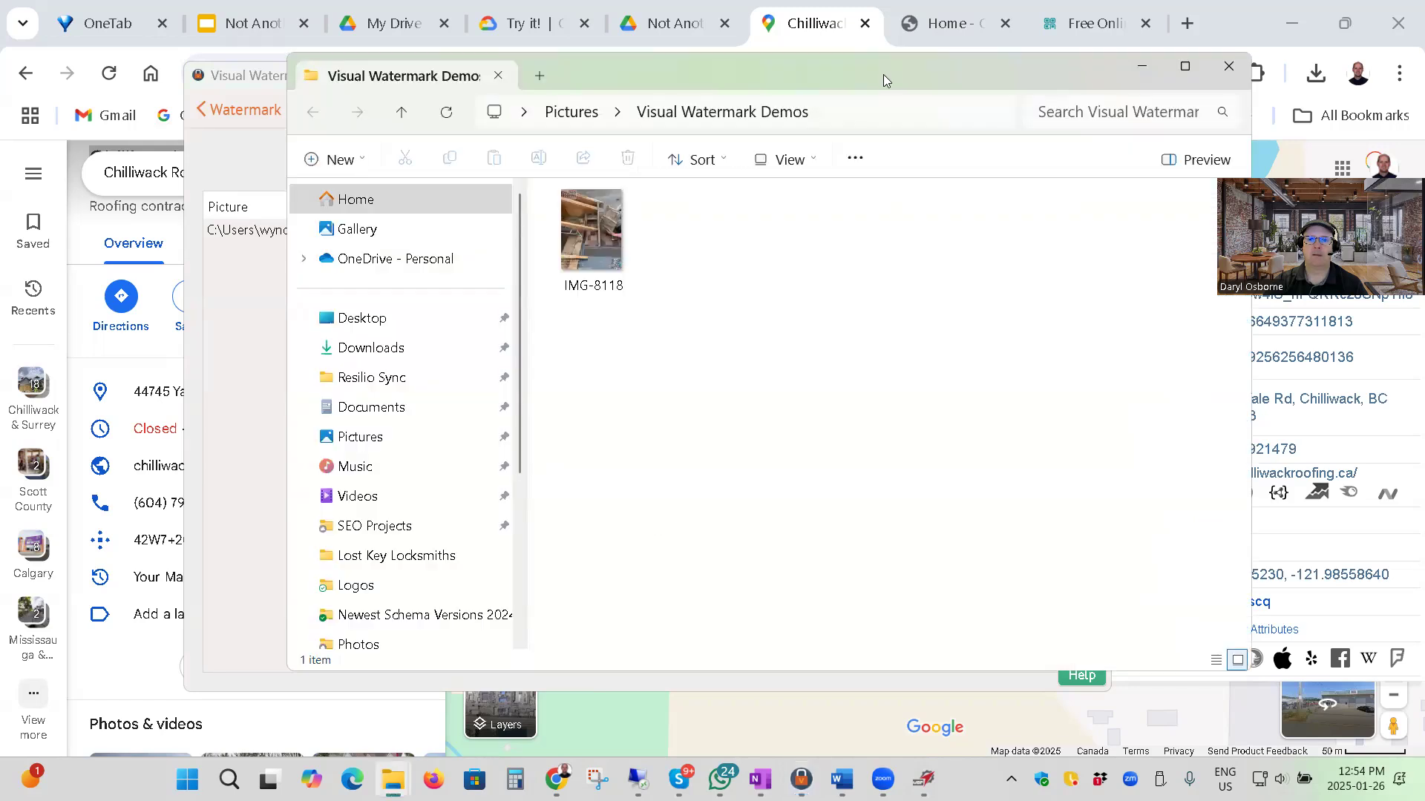
View the watermarked photo IMG-8118 and return to its folder.
{"action": "double_click", "coordinate": [486, 247]}
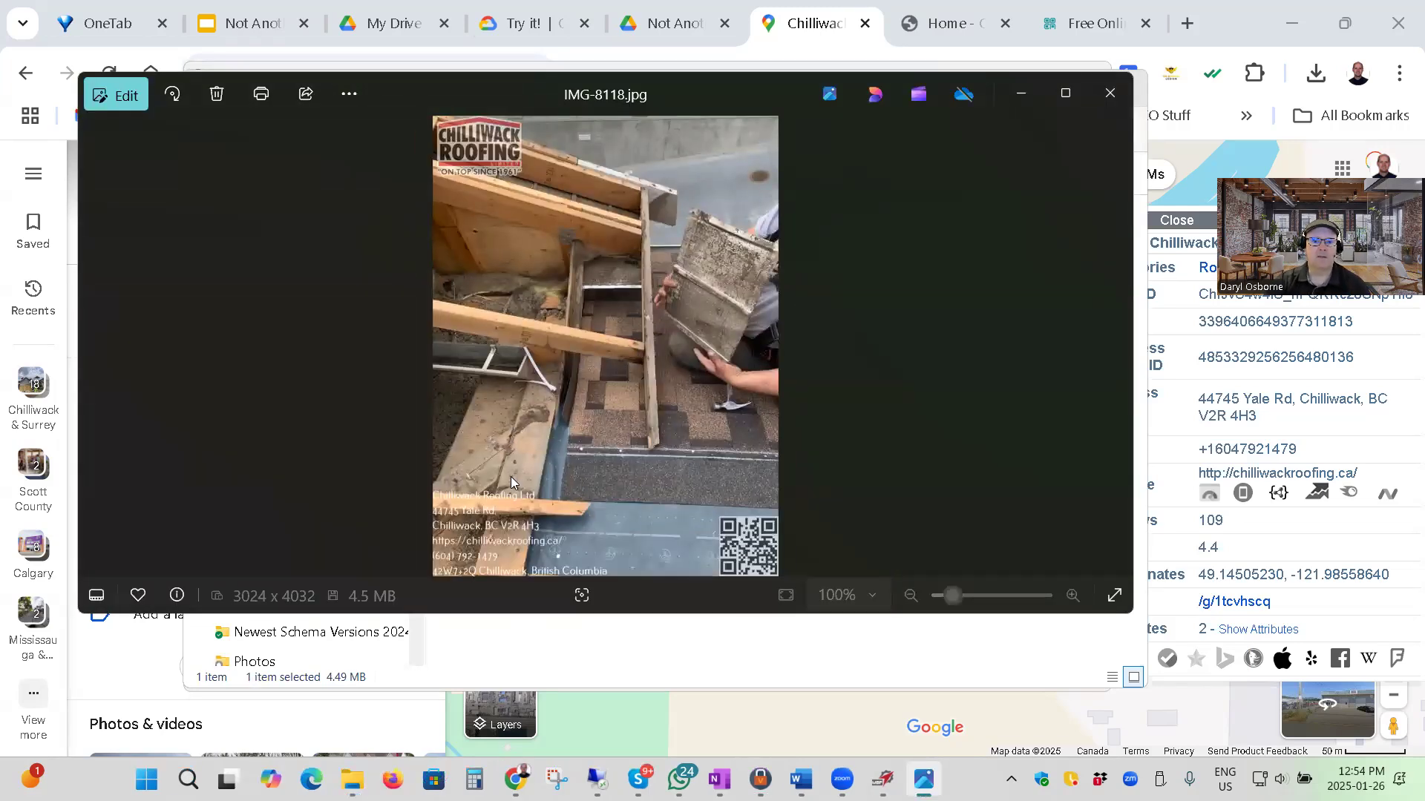
{"action": "left_click", "coordinate": [1022, 98]}
{"action": "left_click", "coordinate": [750, 395]}
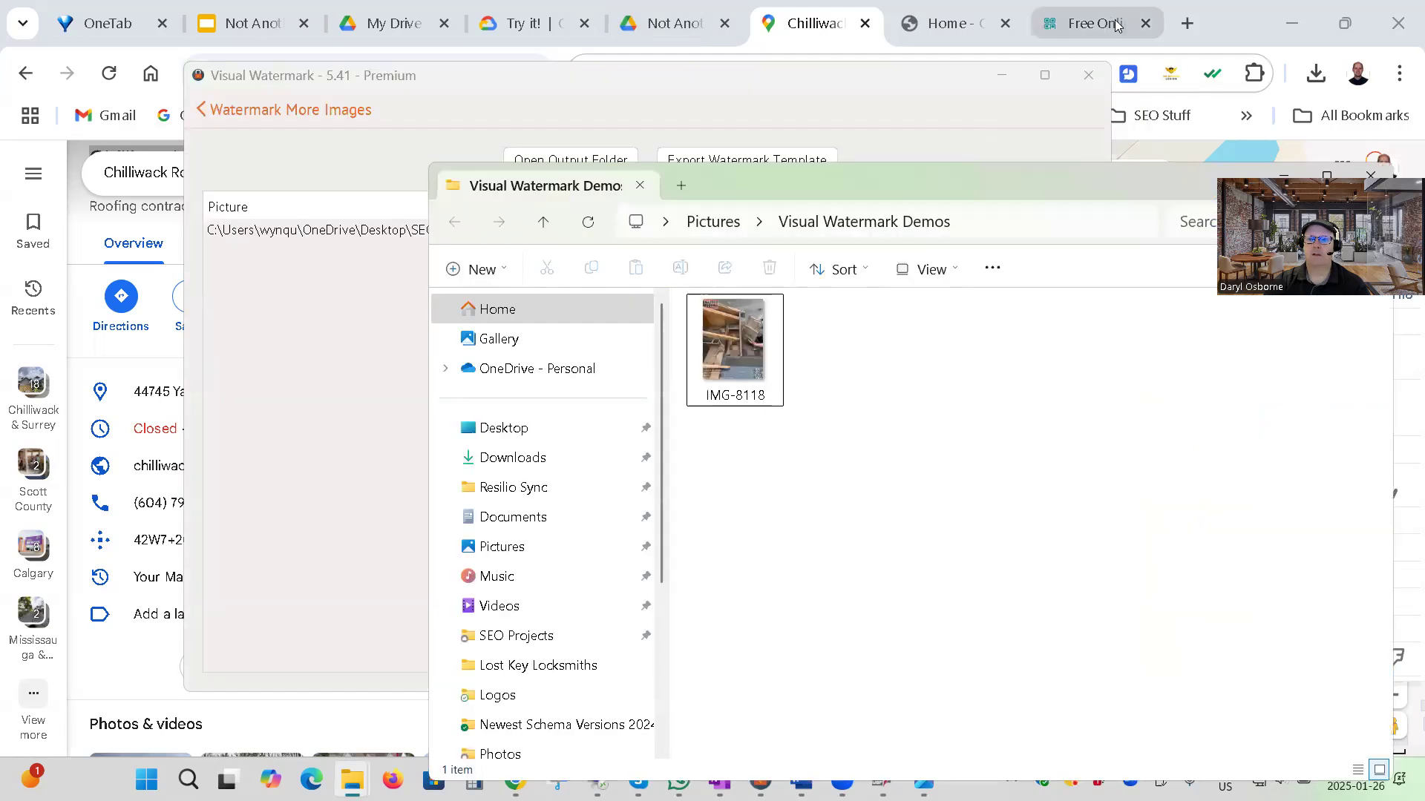
Try to upload the watermarked photo IMG-8118 from the Visual Watermark Demos folder to the Cloud Vision API demo.
{"action": "left_click", "coordinate": [510, 27]}
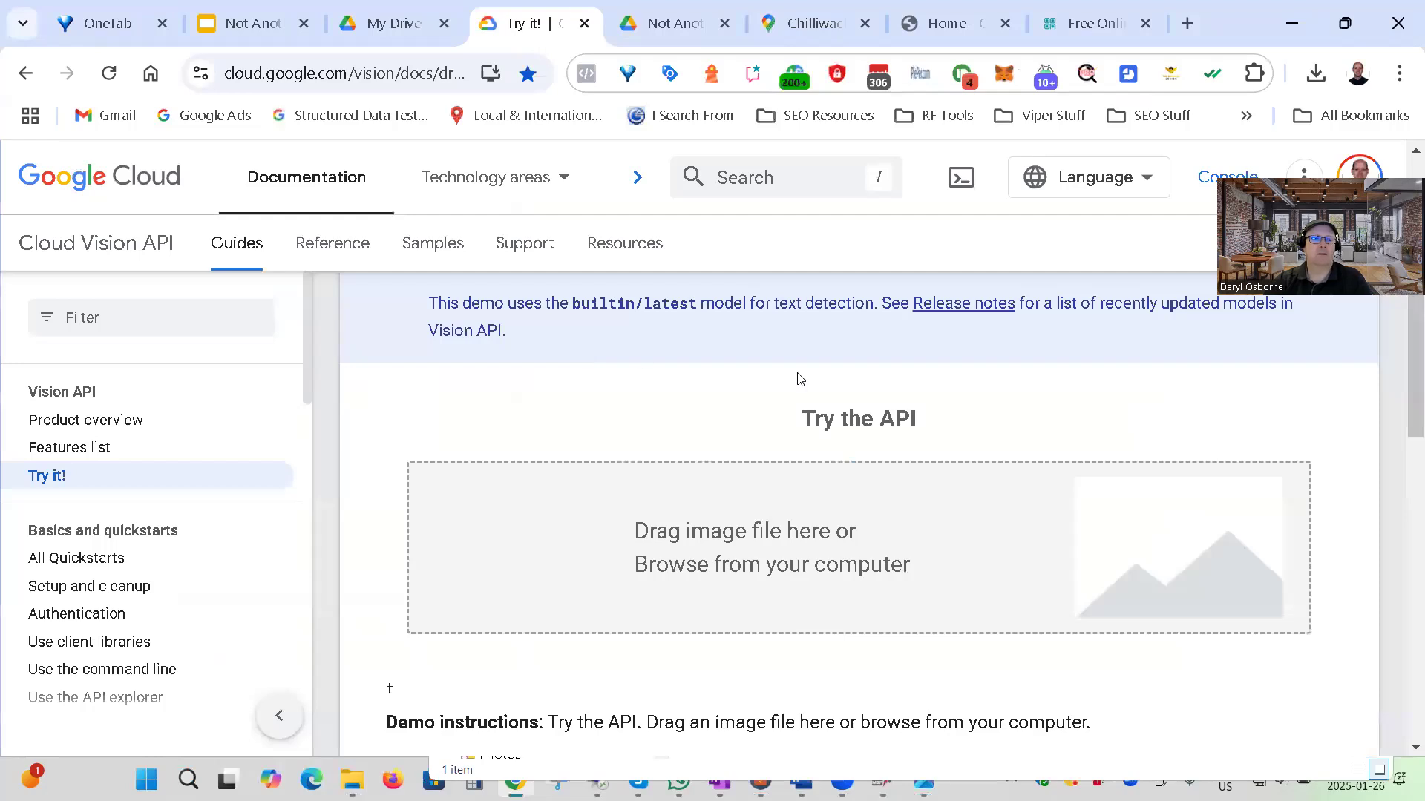
{"action": "scroll", "coordinate": [929, 423], "scroll_direction": "down", "scroll_amount": 2}
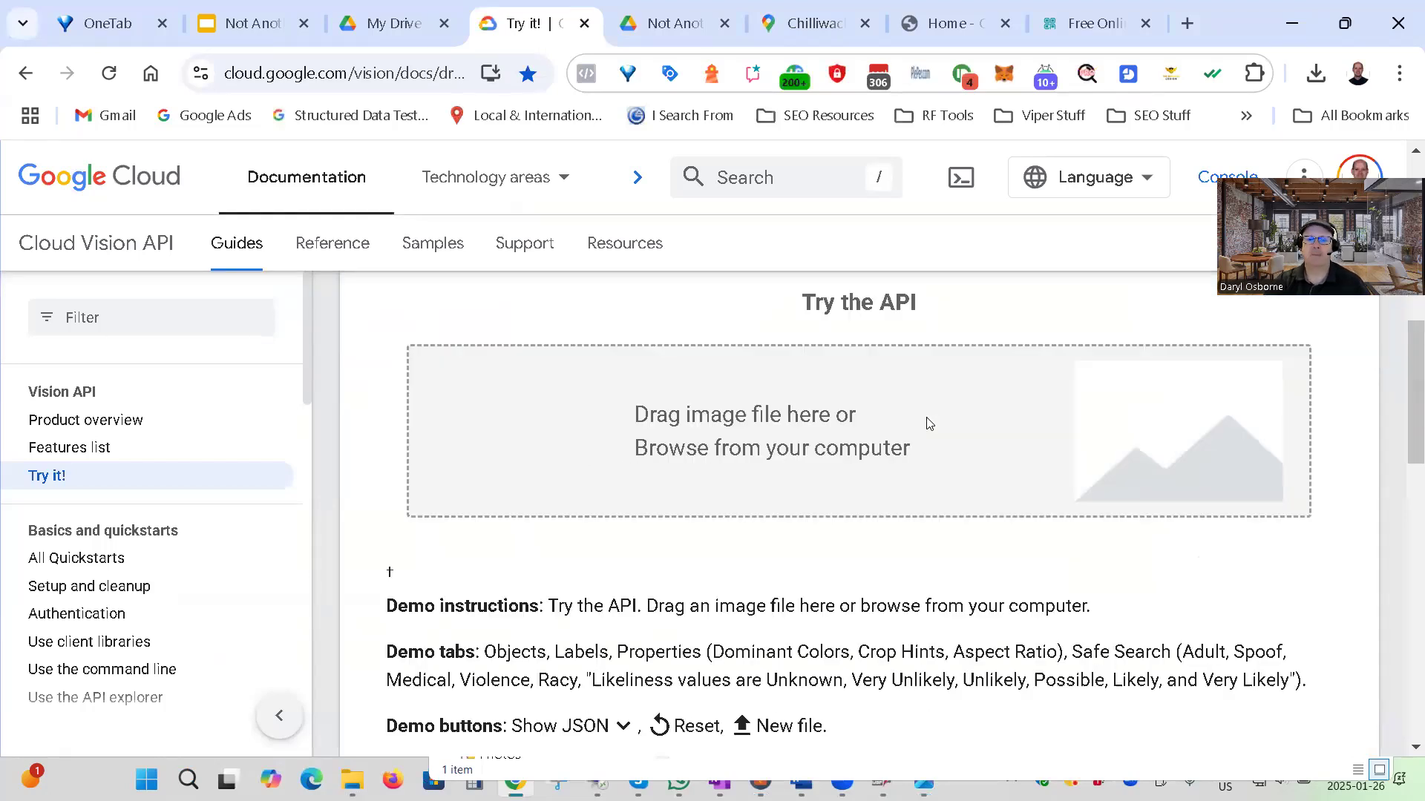
{"action": "scroll", "coordinate": [929, 423], "scroll_direction": "up", "scroll_amount": 2}
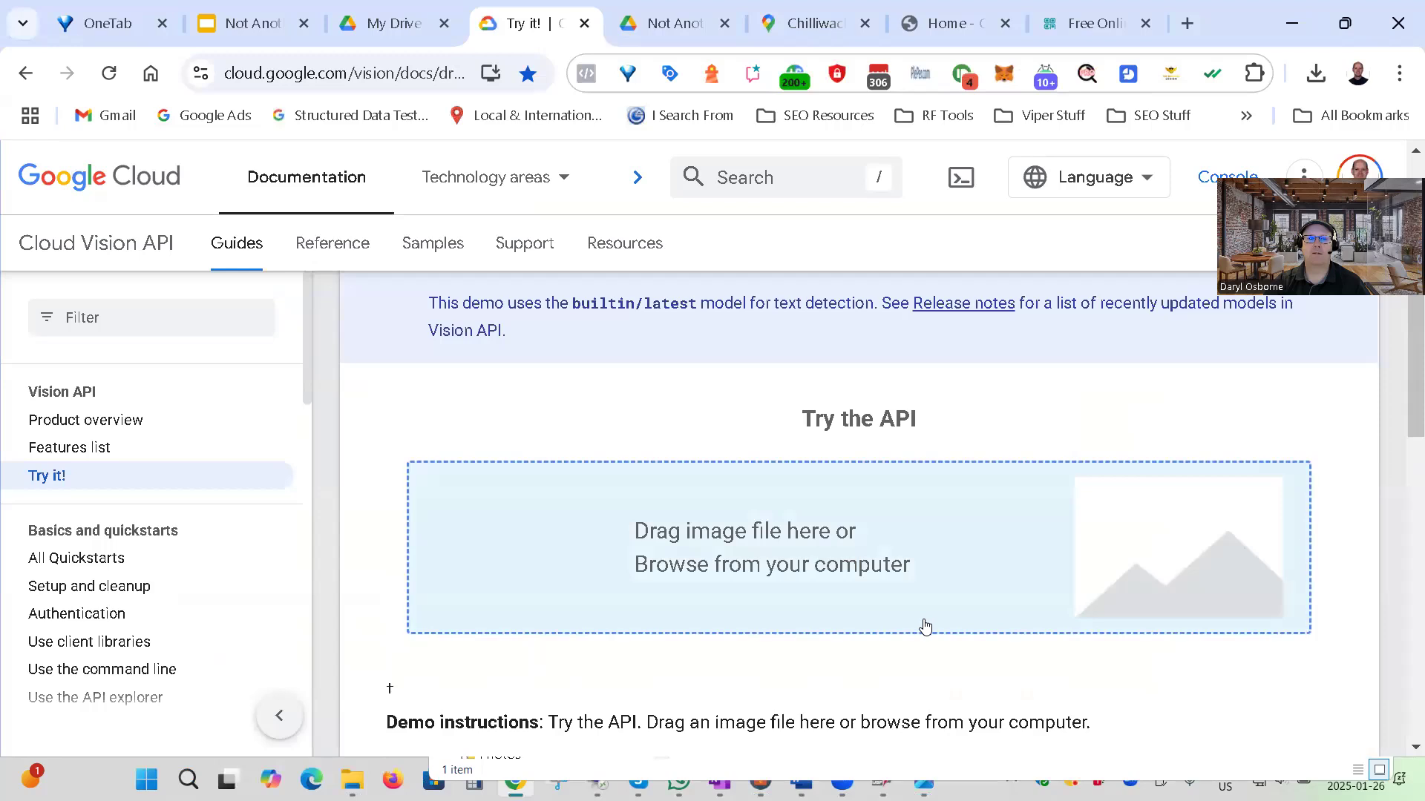
{"action": "scroll", "coordinate": [928, 630], "scroll_direction": "down", "scroll_amount": 2}
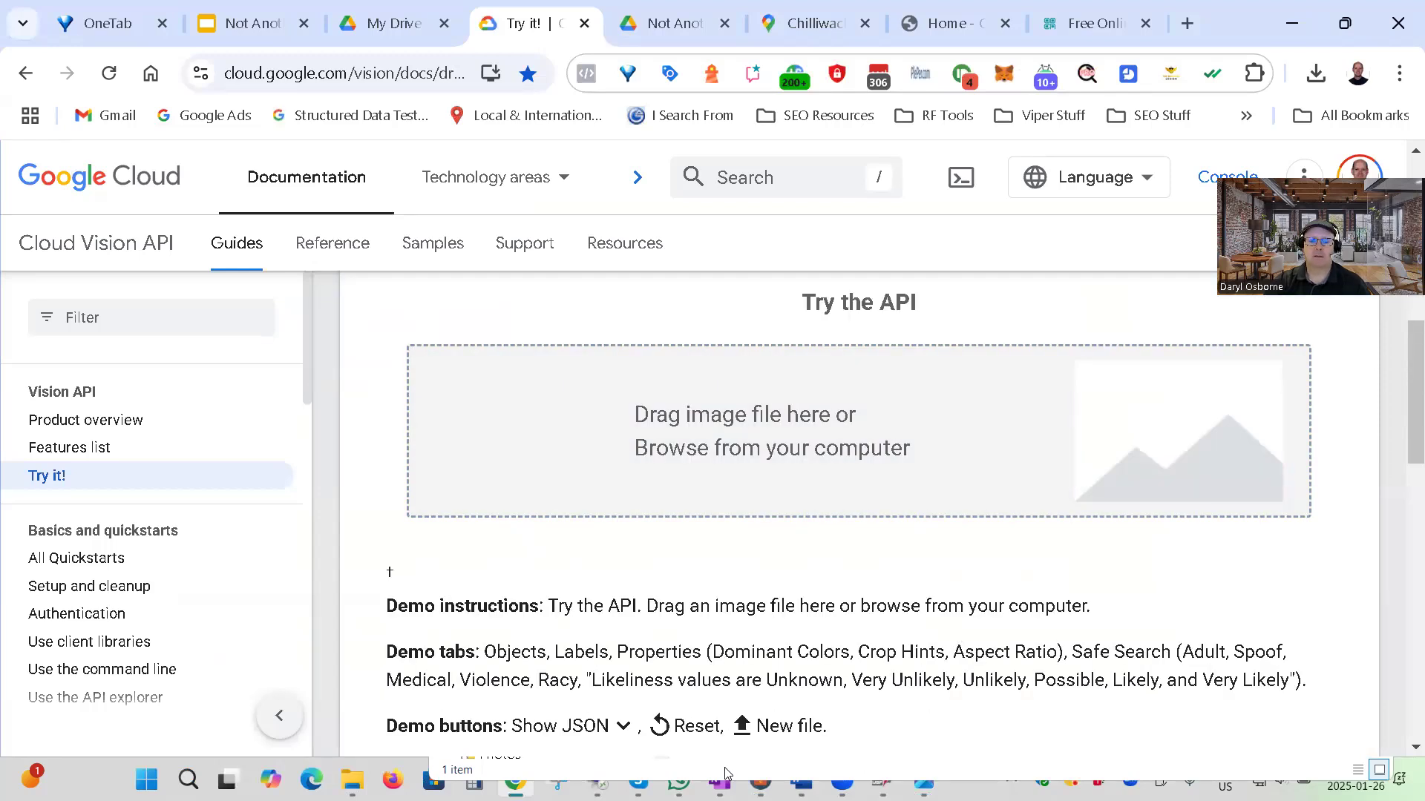
{"action": "mouse_move", "coordinate": [353, 780]}
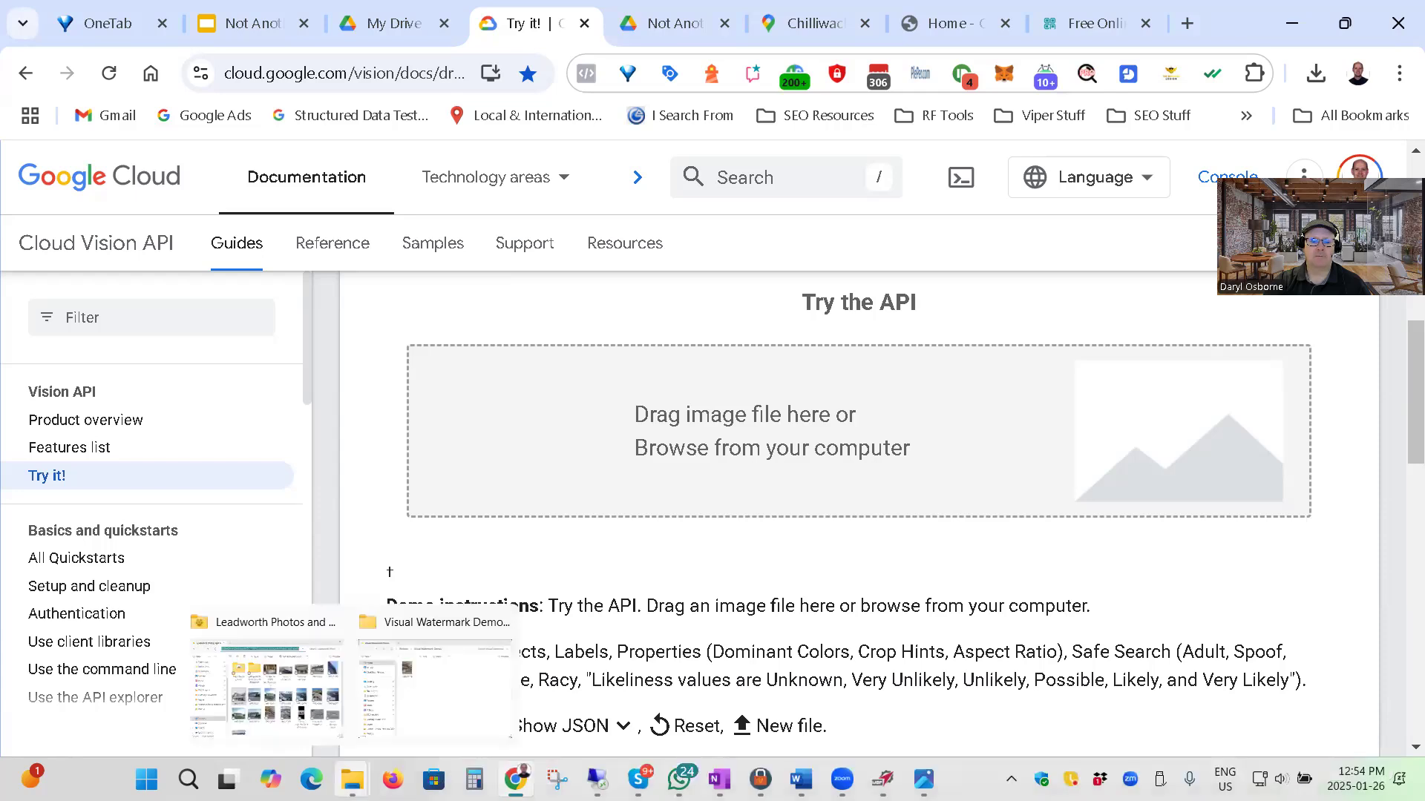
{"action": "left_click", "coordinate": [397, 703]}
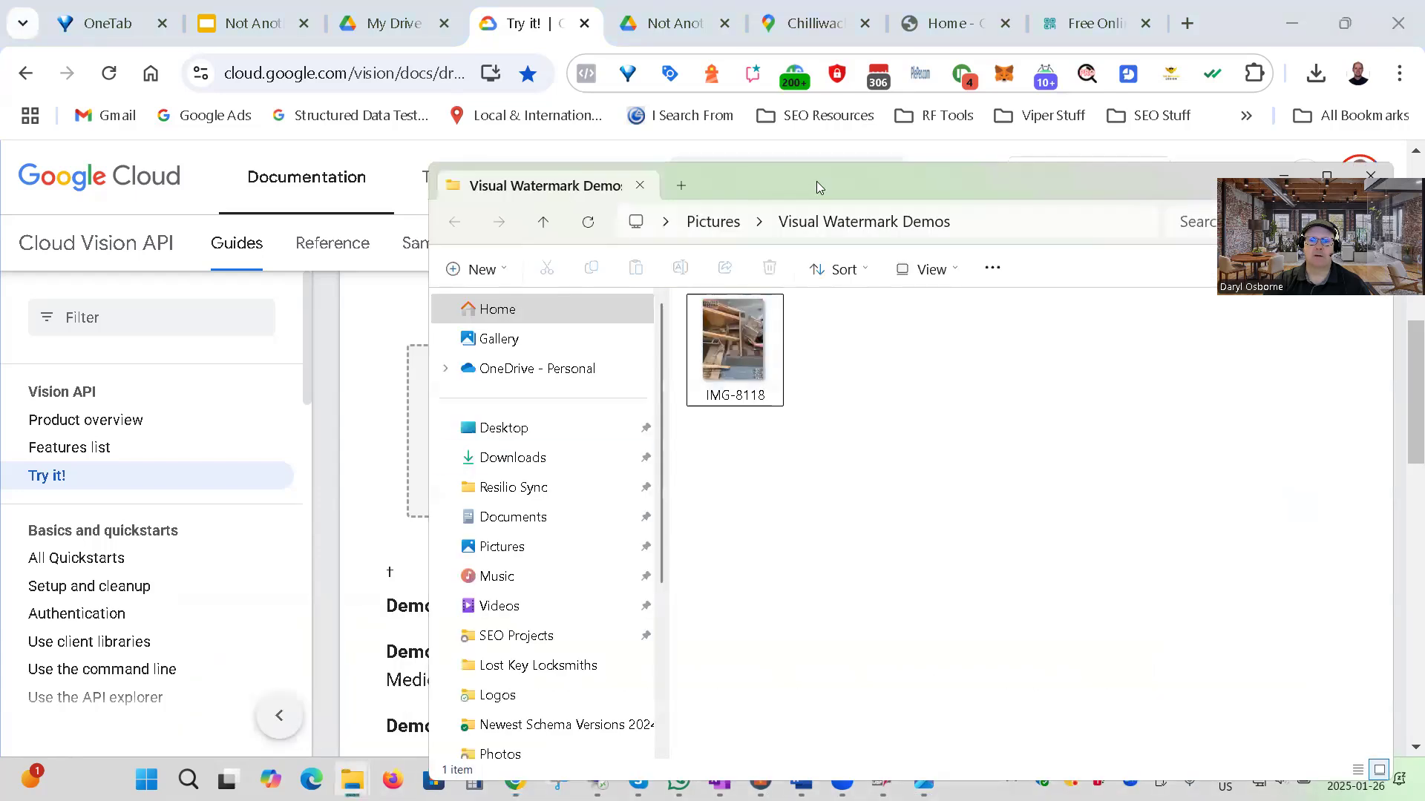
{"action": "left_click_drag", "start_coordinate": [816, 183], "coordinate": [986, 503]}
{"action": "left_click_drag", "start_coordinate": [893, 649], "coordinate": [763, 457]}
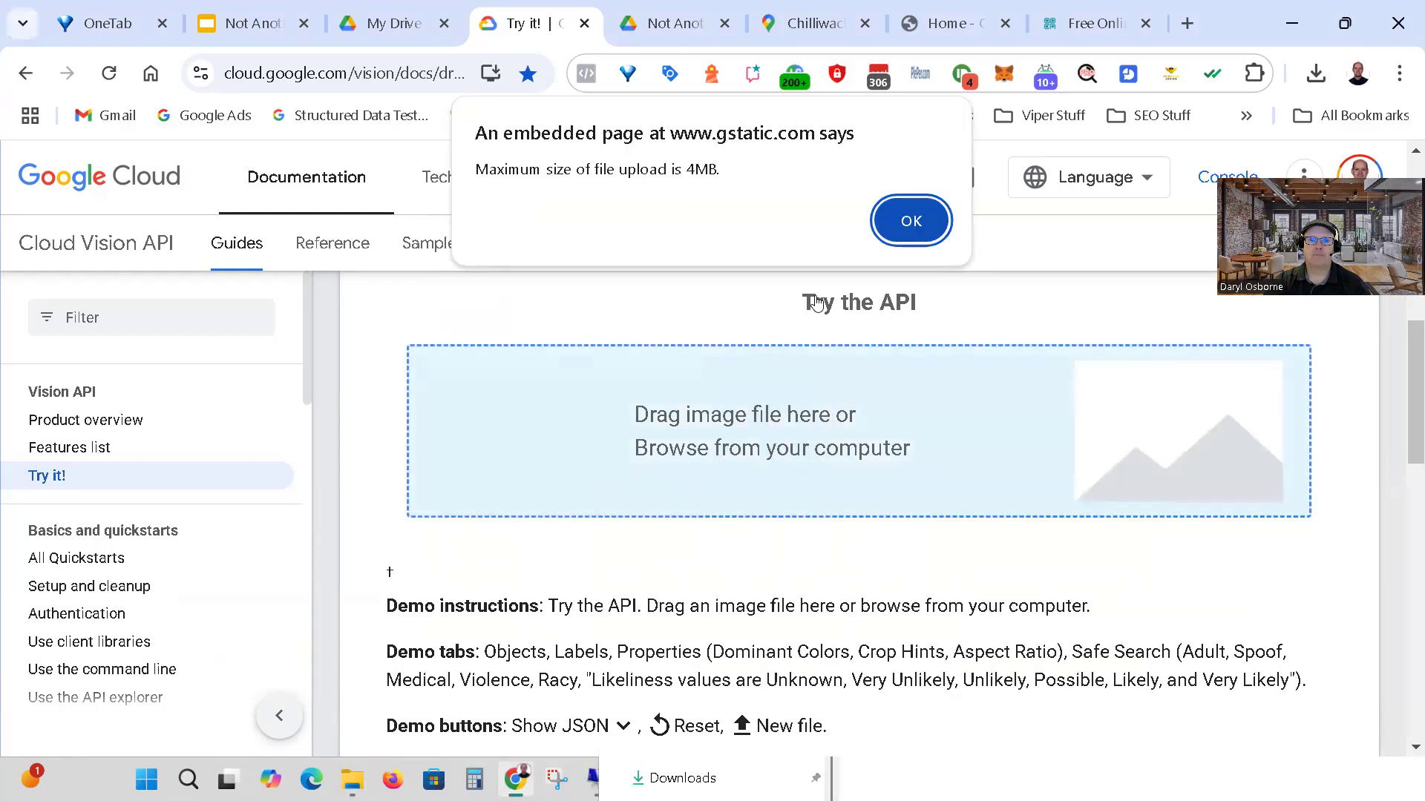
{"action": "left_click", "coordinate": [911, 221]}
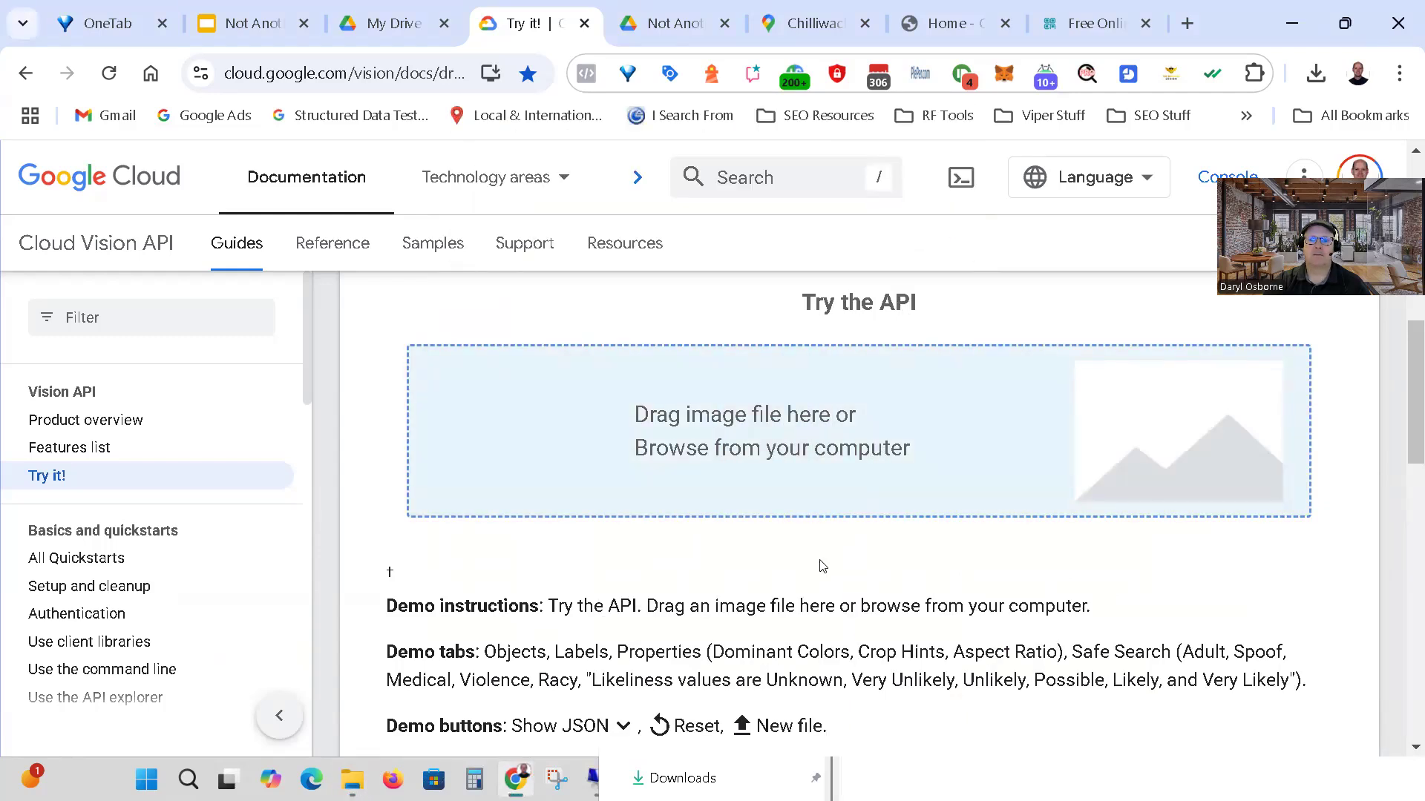
{"action": "double_click", "coordinate": [750, 727]}
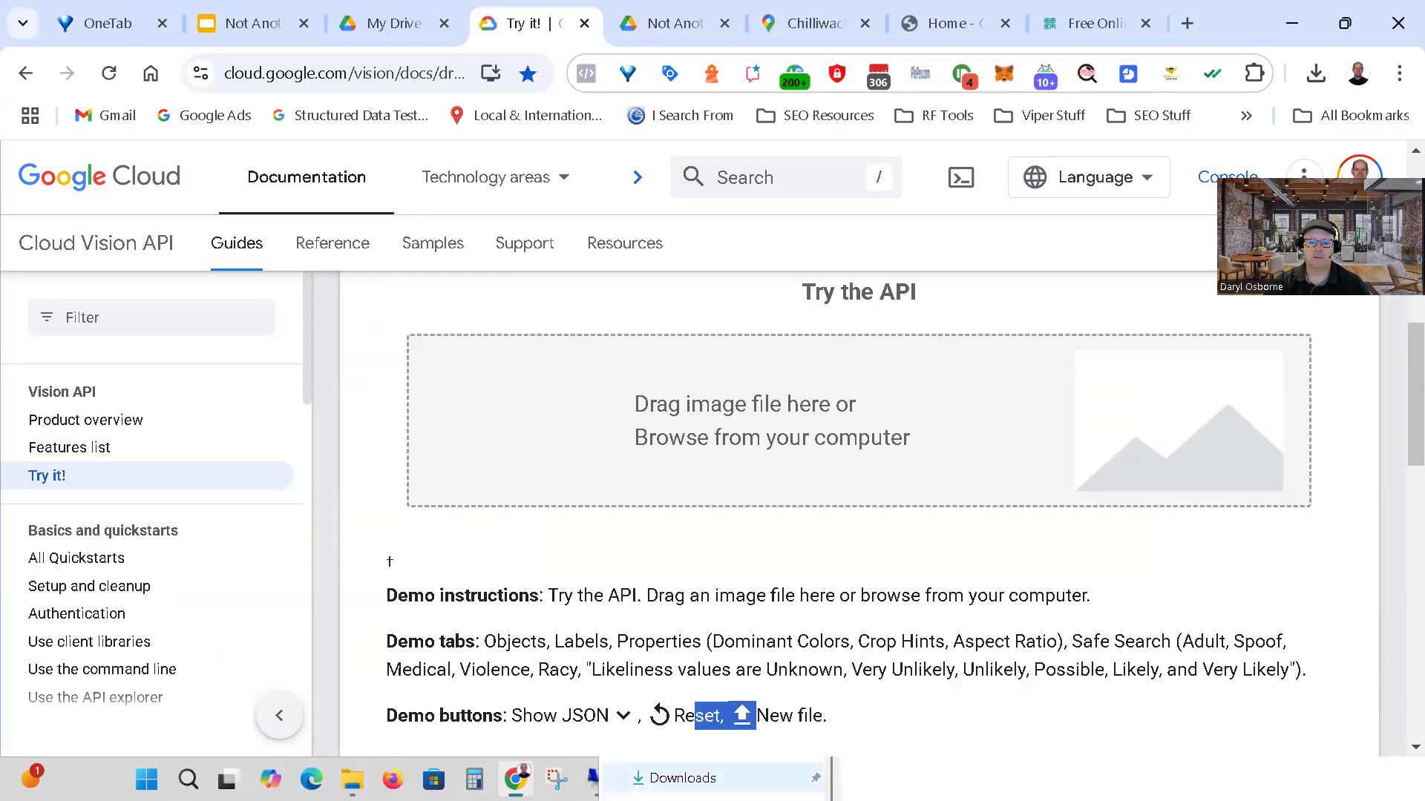
{"action": "left_click", "coordinate": [683, 778]}
{"action": "left_click_drag", "start_coordinate": [998, 505], "coordinate": [807, 333]}
{"action": "left_click", "coordinate": [1256, 331]}
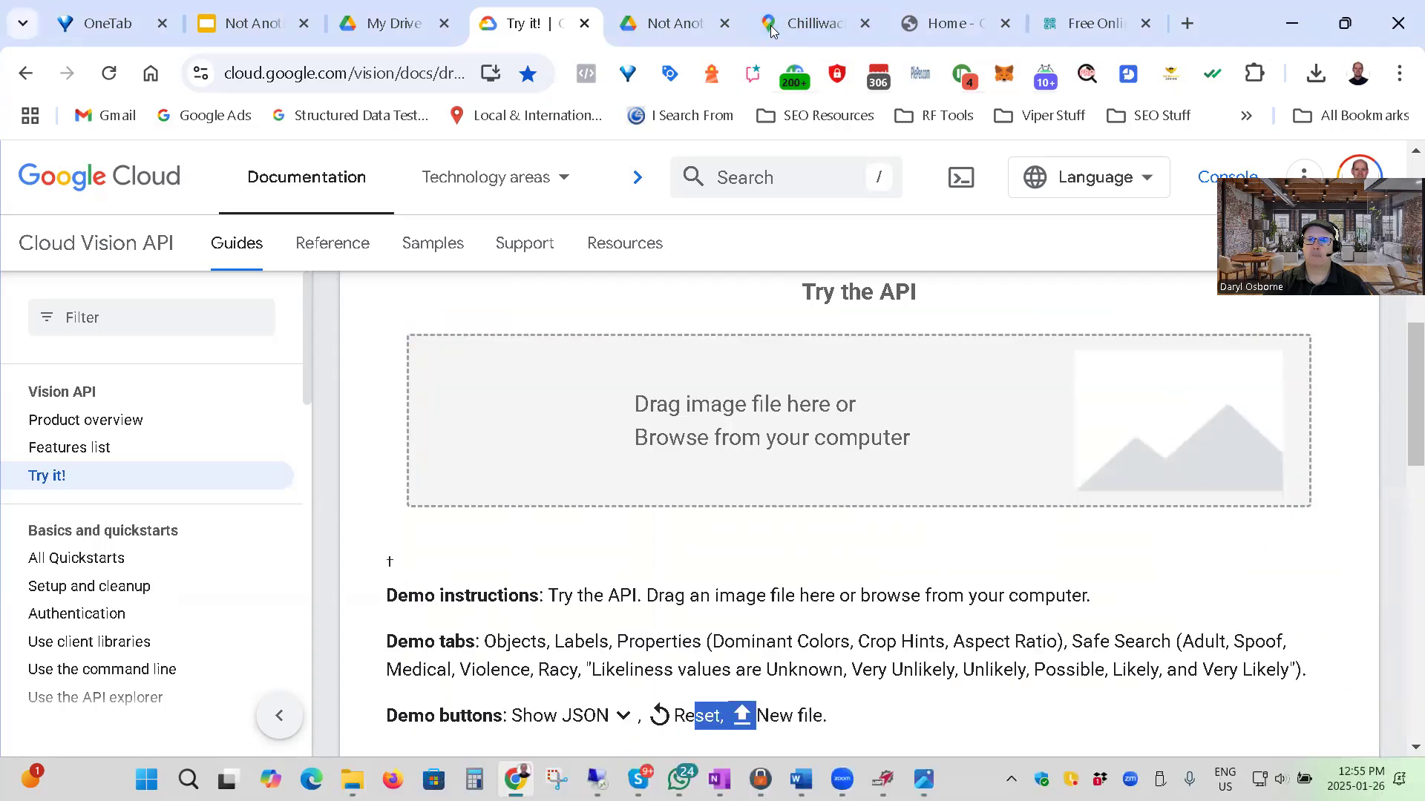
Open the compressor.io website in a new browser tab.
{"action": "left_click", "coordinate": [1186, 25]}
{"action": "type", "text": "com"}
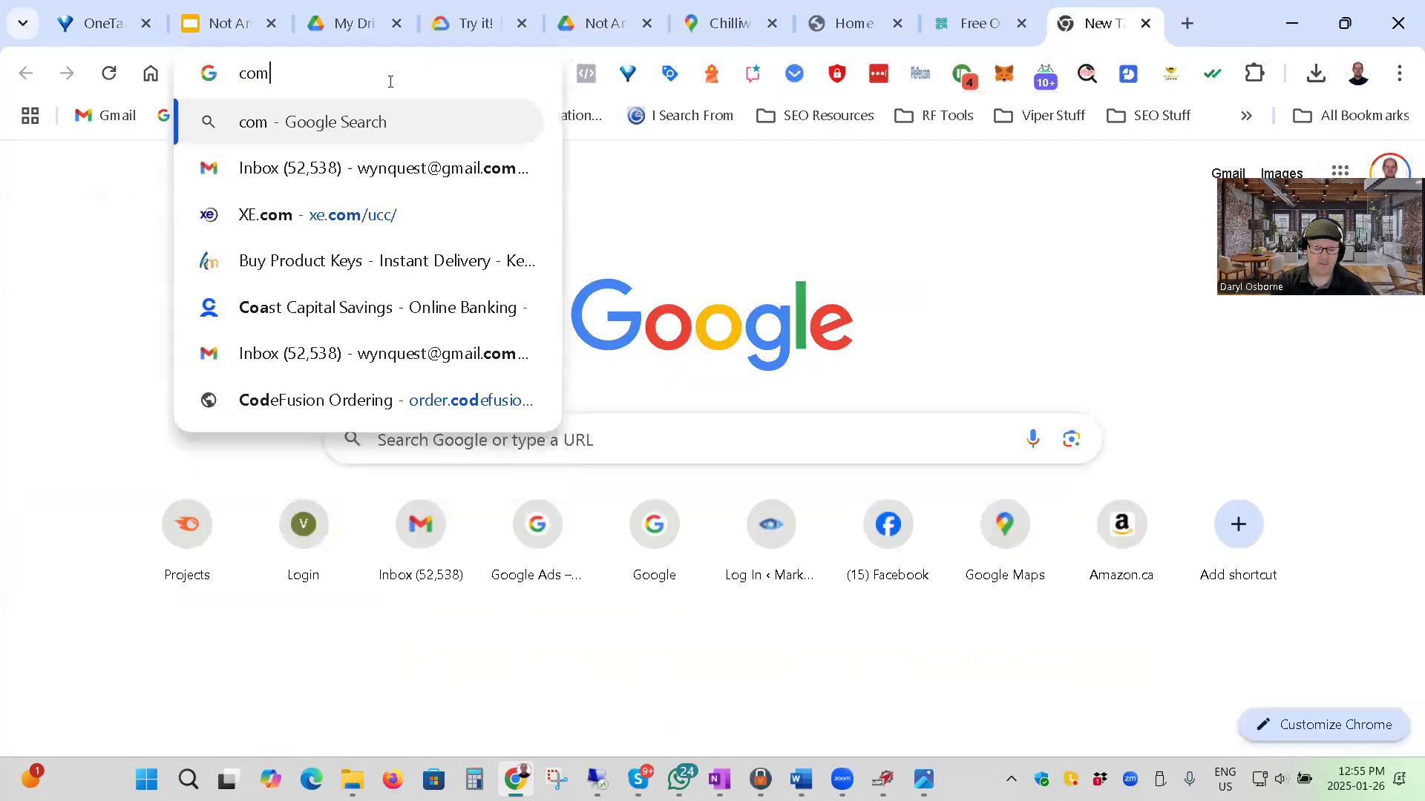
{"action": "type", "text": "presso"}
{"action": "key", "text": "BackSpace"}
{"action": "key", "text": "BackSpace"}
{"action": "key", "text": "BackSpace"}
{"action": "key", "text": "BackSpace"}
{"action": "type", "text": "essor.io"}
{"action": "key", "text": "Return"}
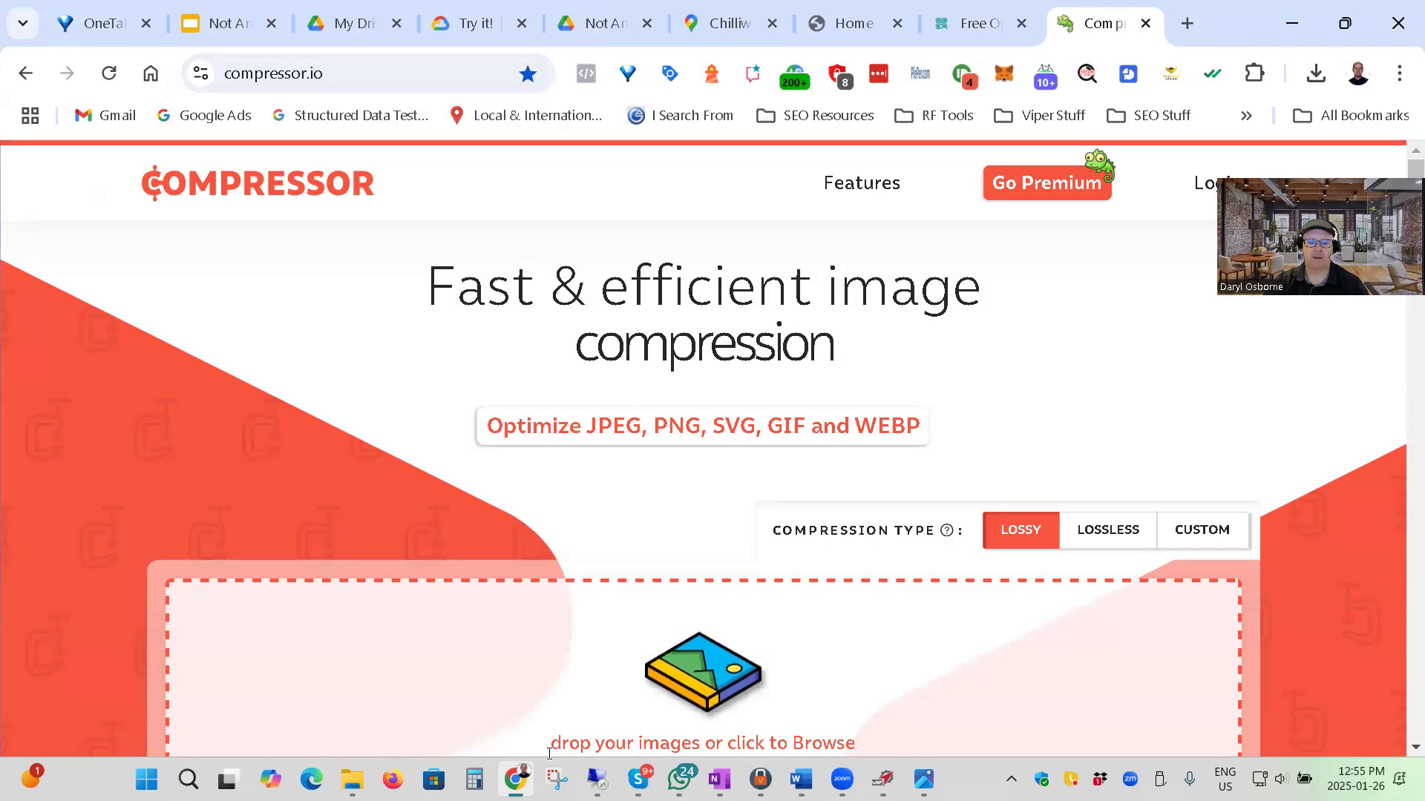
Bring File Explorer over the compression site and show the Visual Watermark Demos folder inside Pictures.
{"action": "mouse_move", "coordinate": [353, 777]}
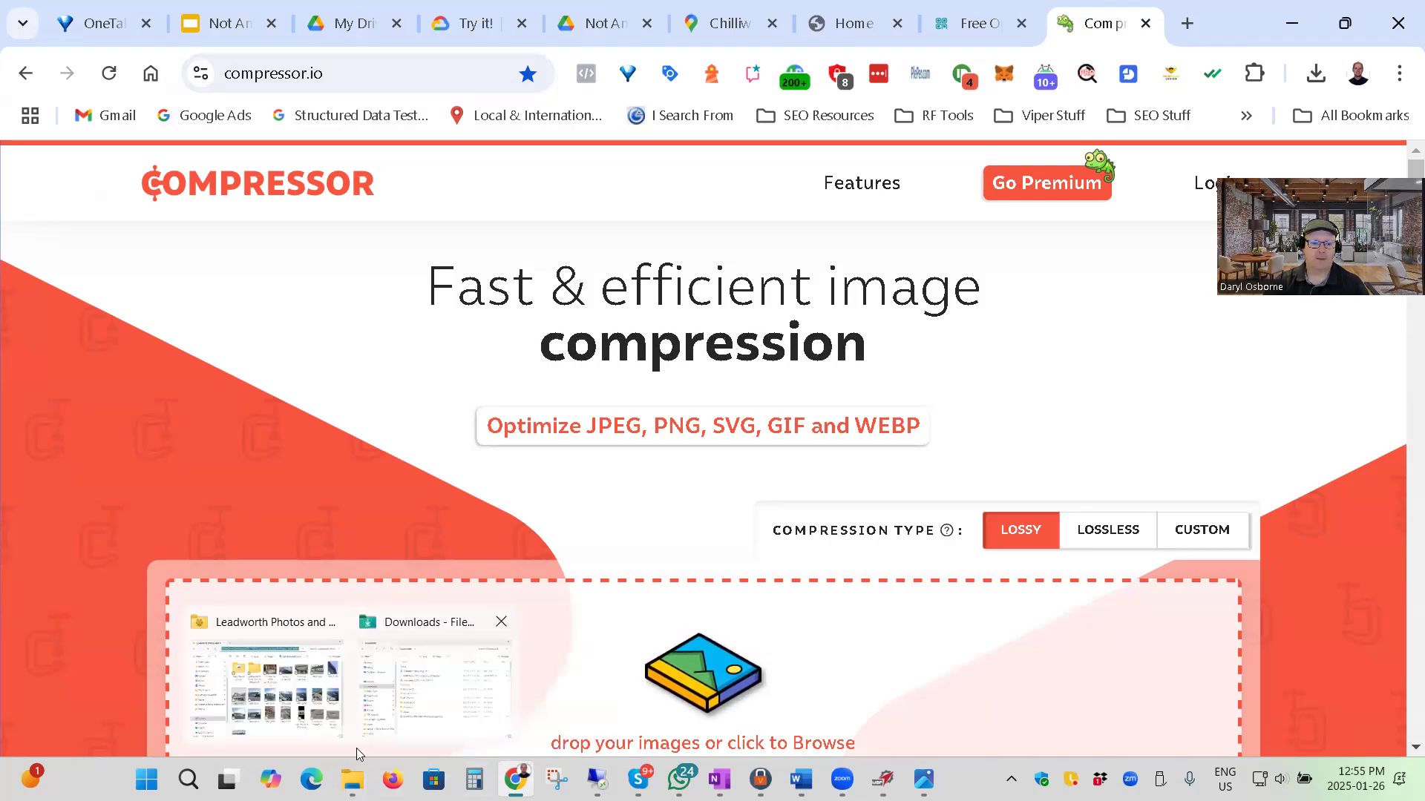
{"action": "left_click", "coordinate": [461, 686]}
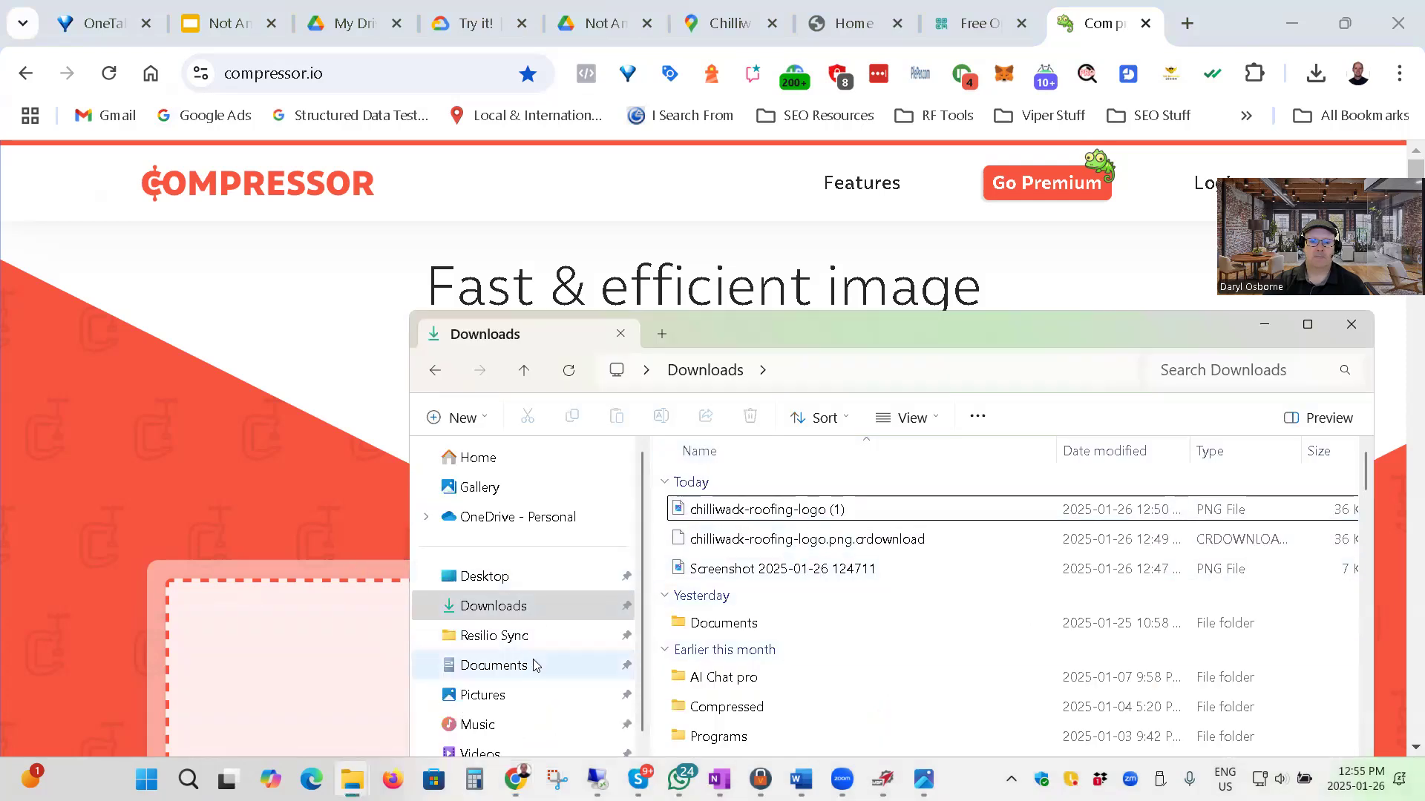
{"action": "scroll", "coordinate": [535, 665], "scroll_direction": "down", "scroll_amount": 1}
{"action": "left_click", "coordinate": [505, 600]}
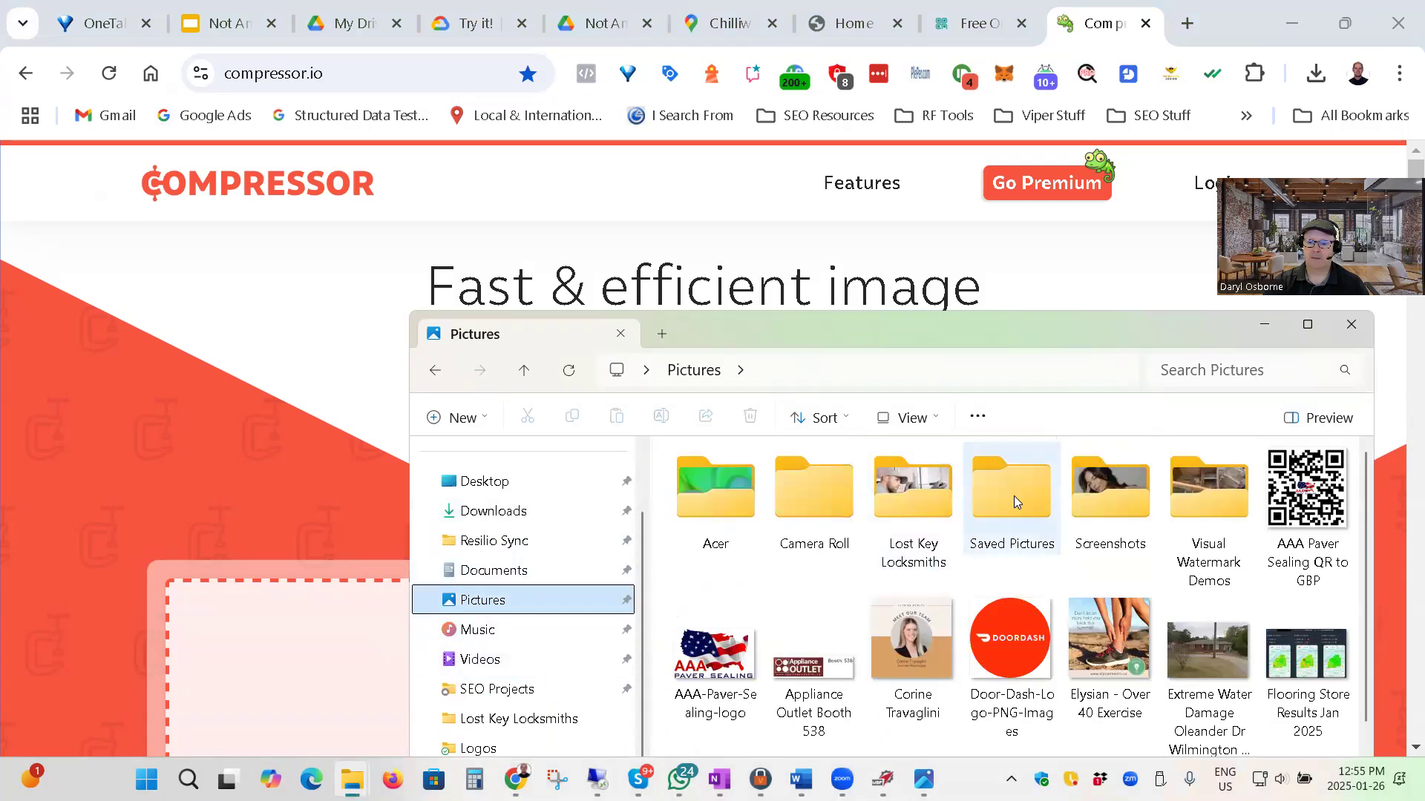
{"action": "double_click", "coordinate": [1195, 490]}
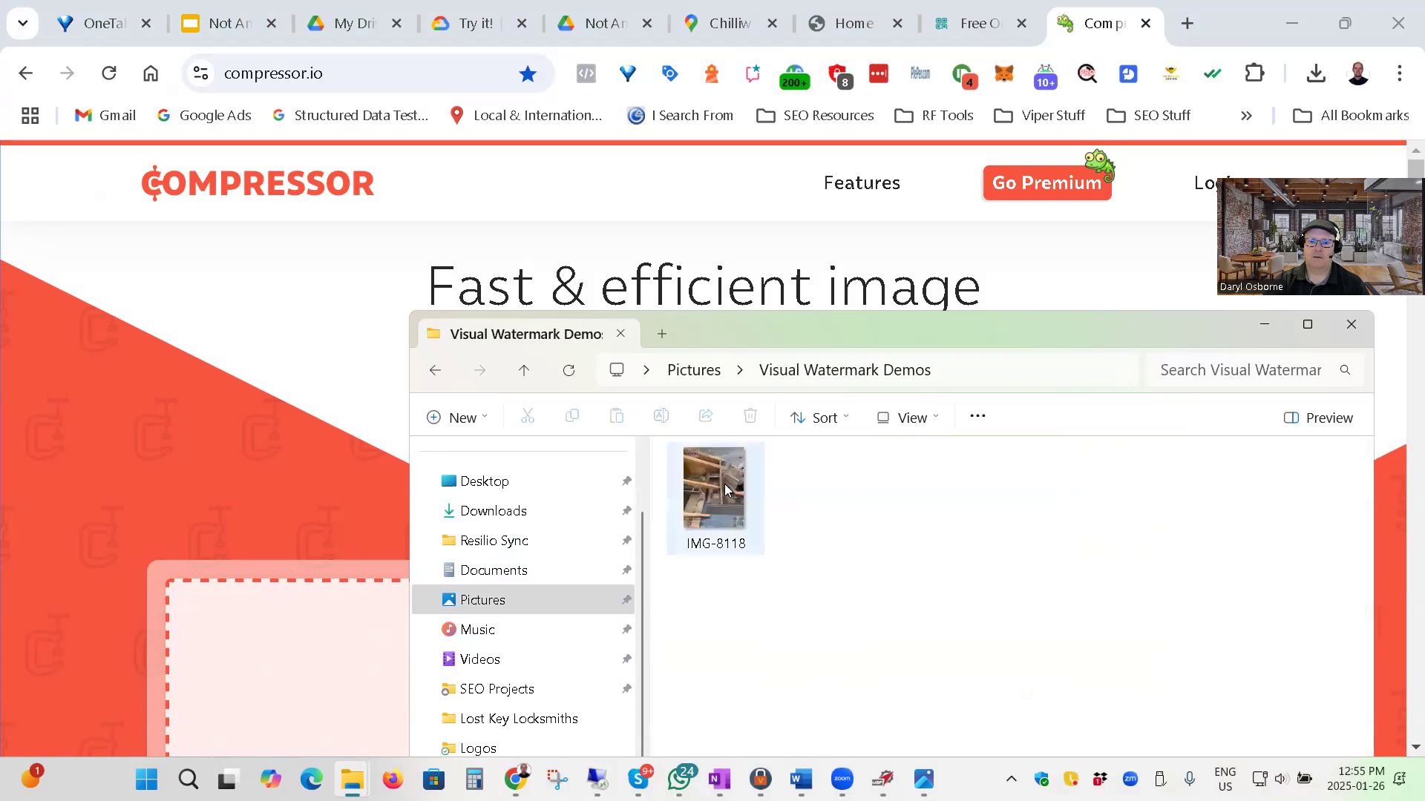
{"action": "left_click_drag", "start_coordinate": [829, 340], "coordinate": [1115, 495]}
Check the file size of IMG-8118 in its properties.
{"action": "right_click", "coordinate": [990, 629]}
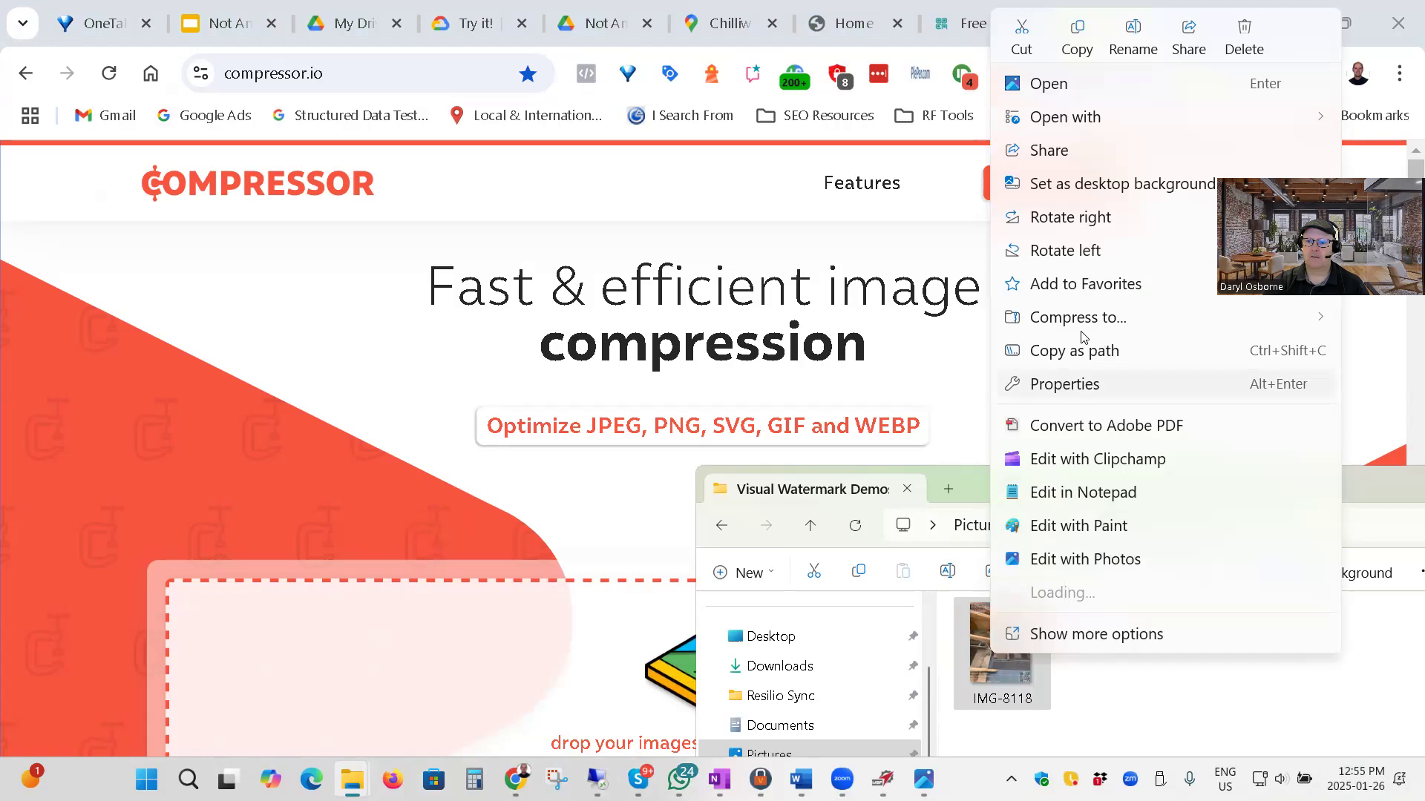
{"action": "left_click", "coordinate": [1089, 387]}
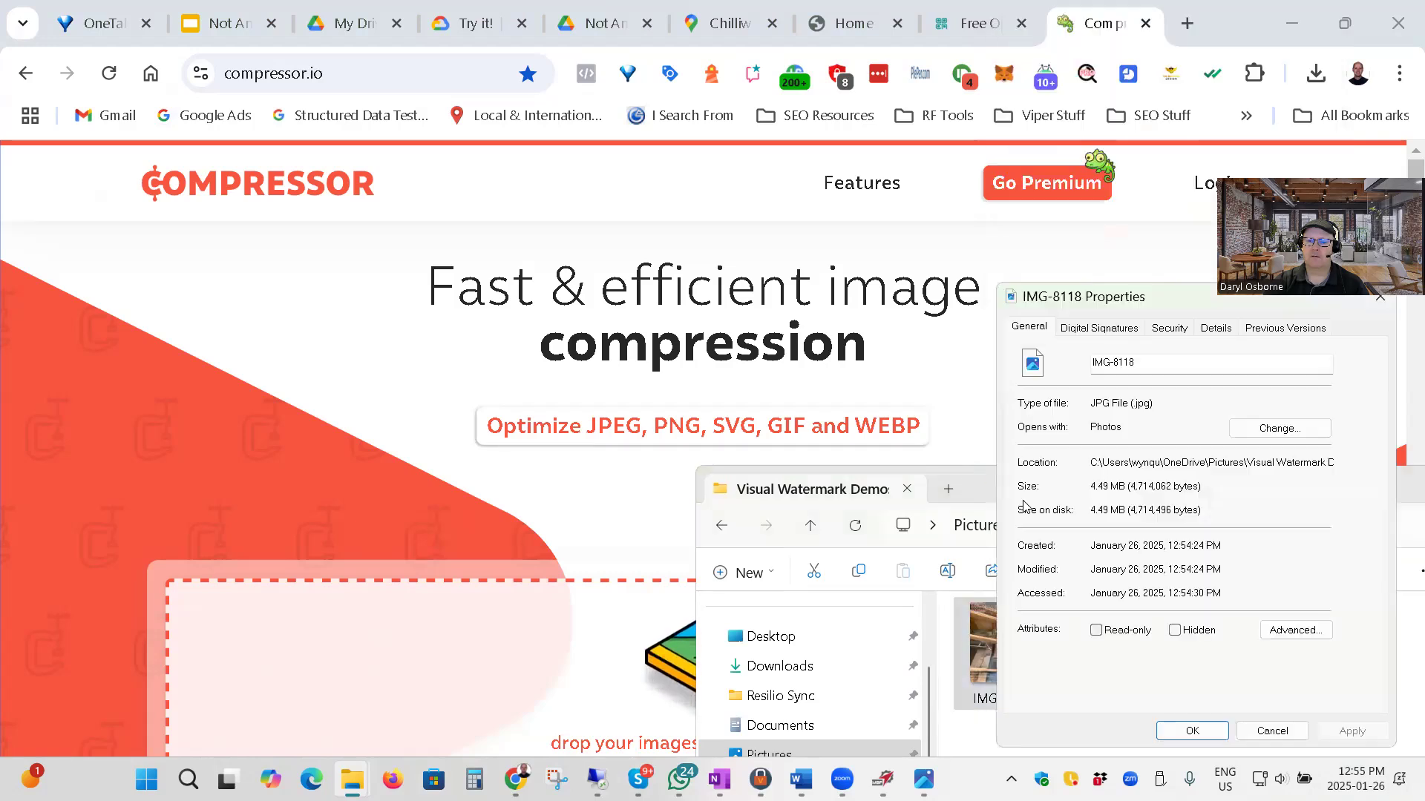
{"action": "left_click", "coordinate": [1271, 731]}
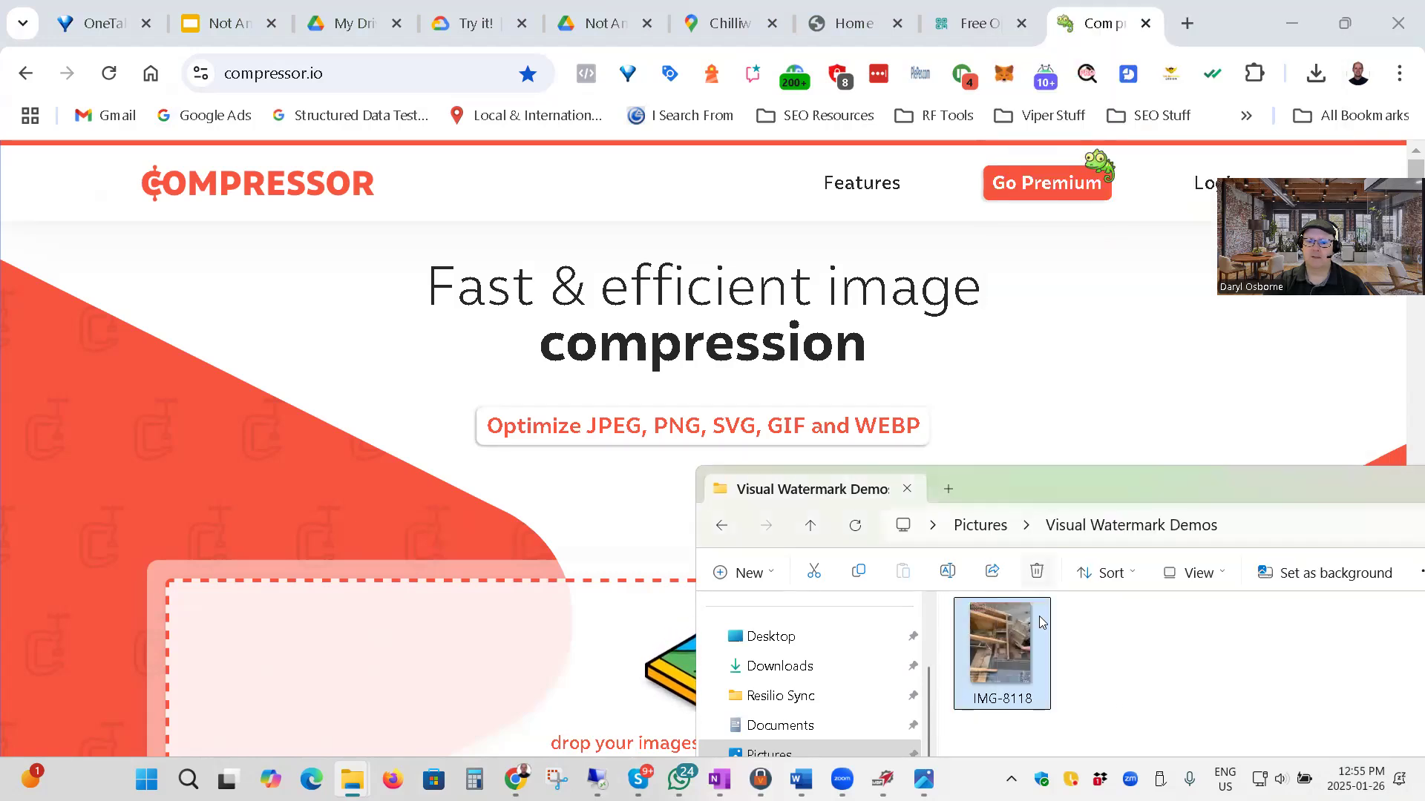
Add IMG-8118 from its folder to the compressor.io upload area to compress it with the Lossy type.
{"action": "left_click_drag", "start_coordinate": [1063, 529], "coordinate": [1063, 548]}
{"action": "left_click_drag", "start_coordinate": [1062, 705], "coordinate": [643, 631]}
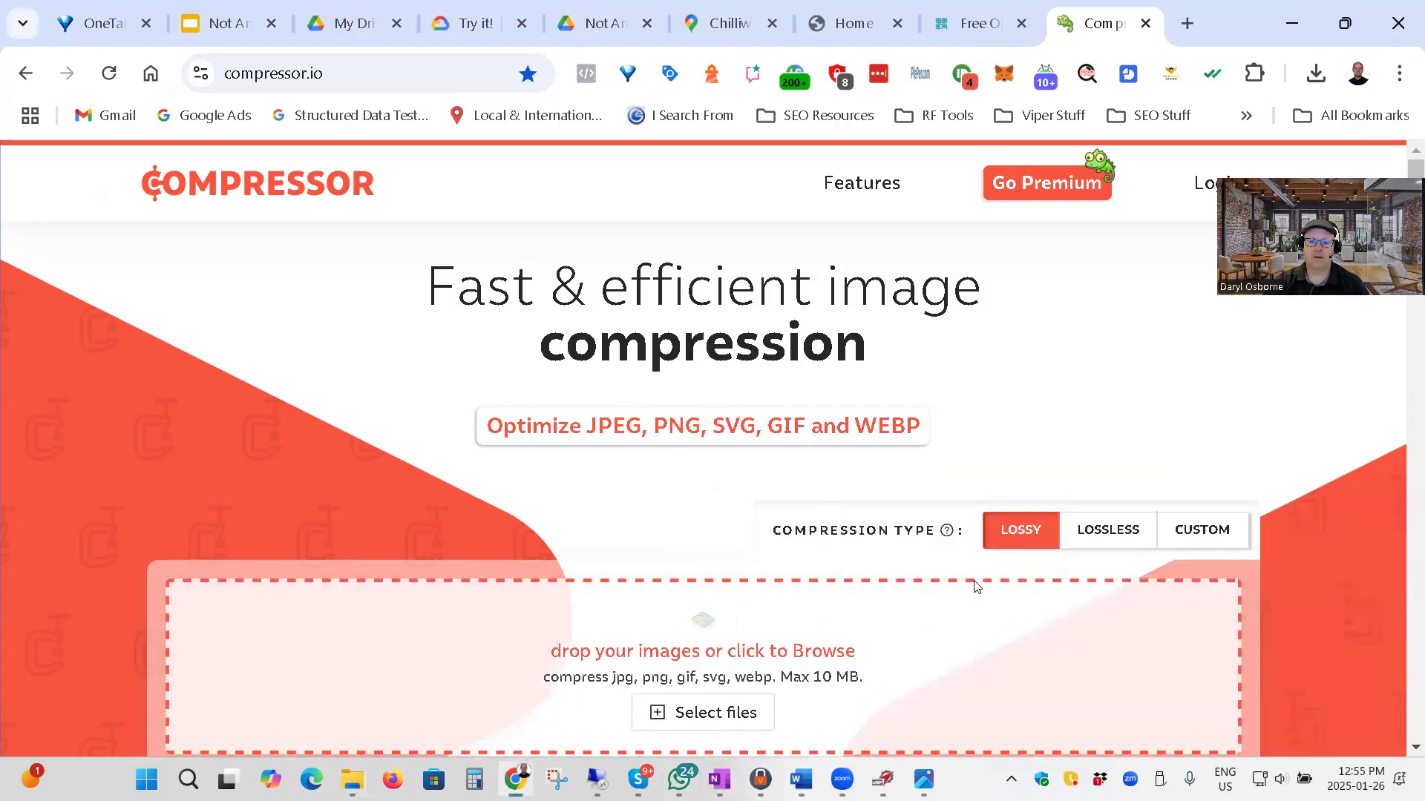
{"action": "scroll", "coordinate": [1291, 539], "scroll_direction": "down", "scroll_amount": 1}
{"action": "scroll", "coordinate": [1291, 539], "scroll_direction": "down", "scroll_amount": 1}
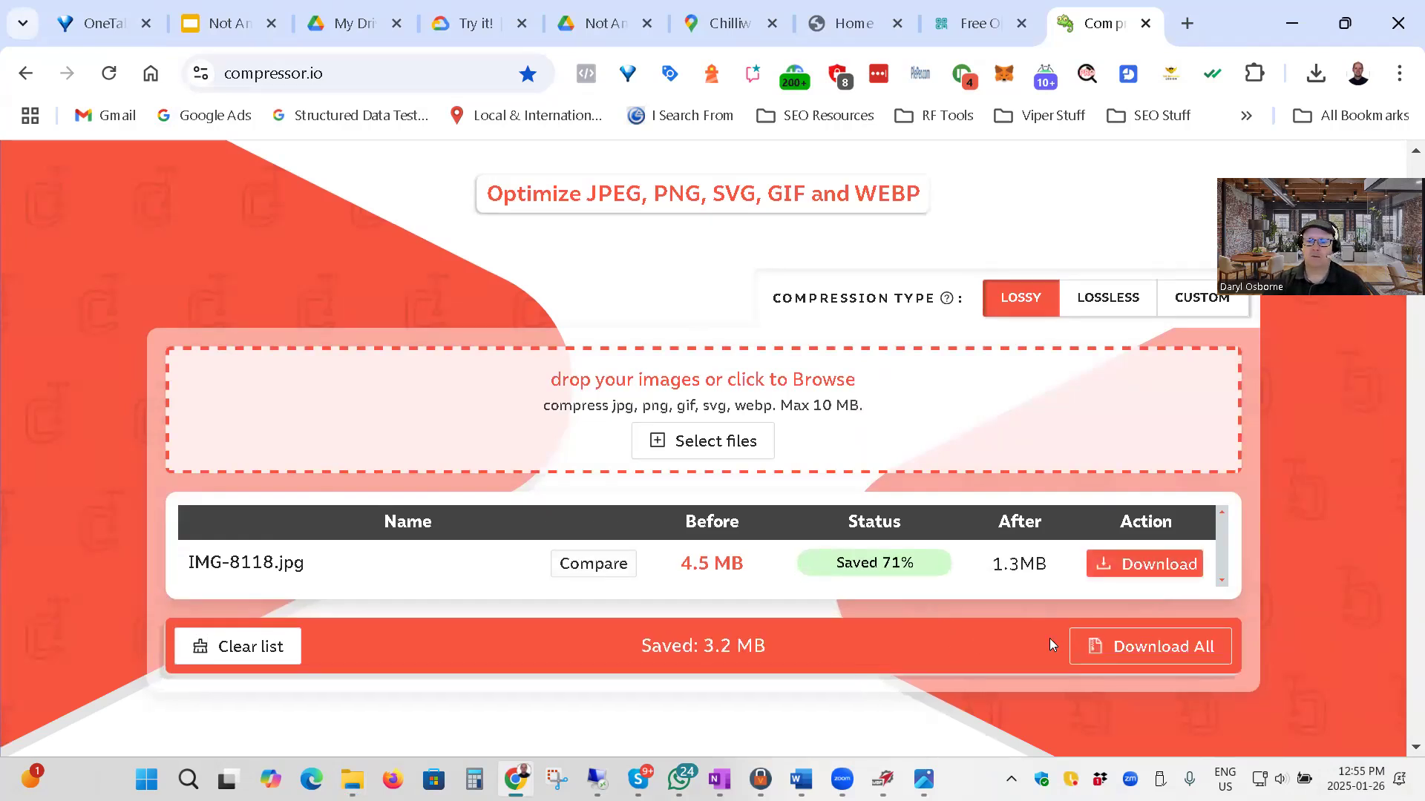
Download the compressed IMG-8118 into the Visual Watermark Demos folder inside Pictures, replacing the existing file.
{"action": "left_click", "coordinate": [1146, 569]}
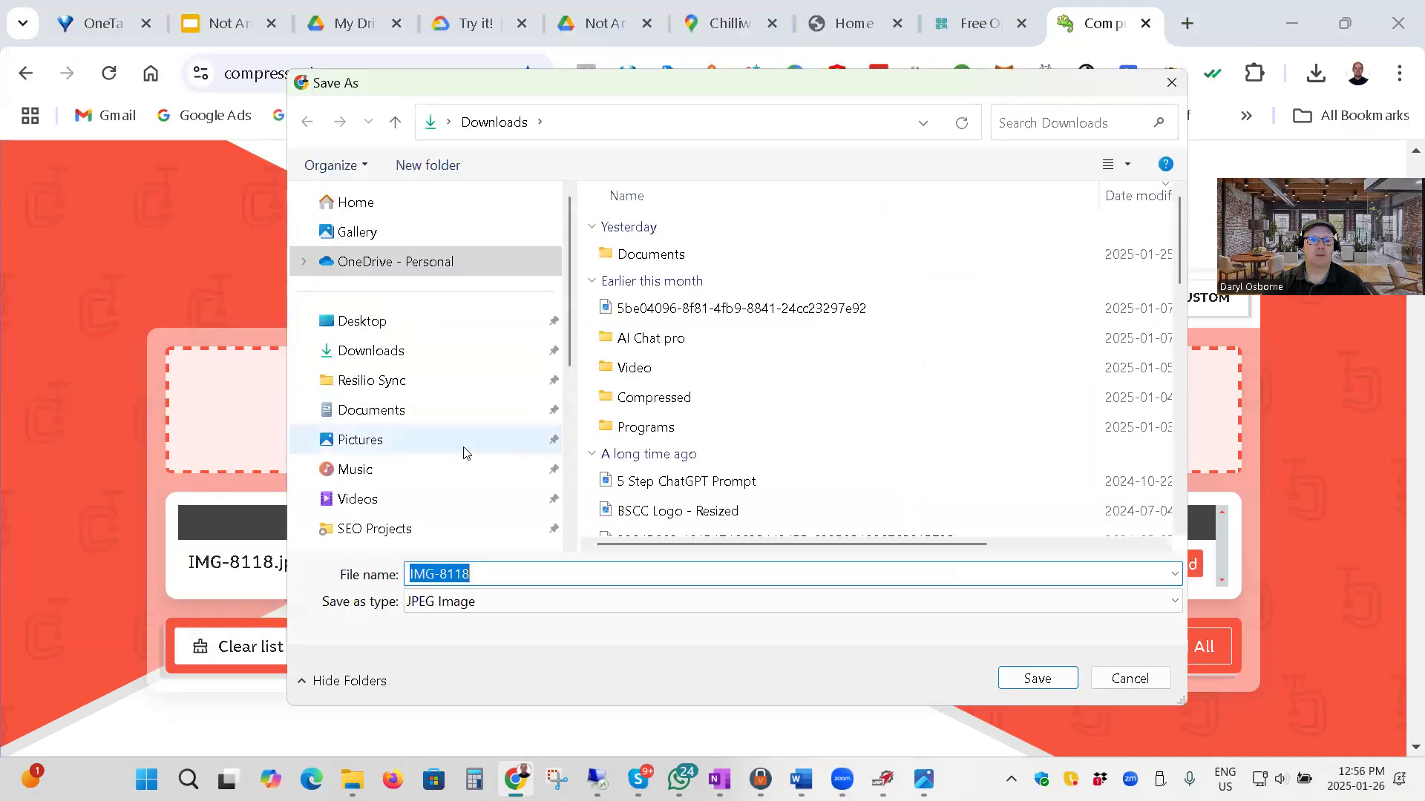
{"action": "left_click", "coordinate": [373, 446]}
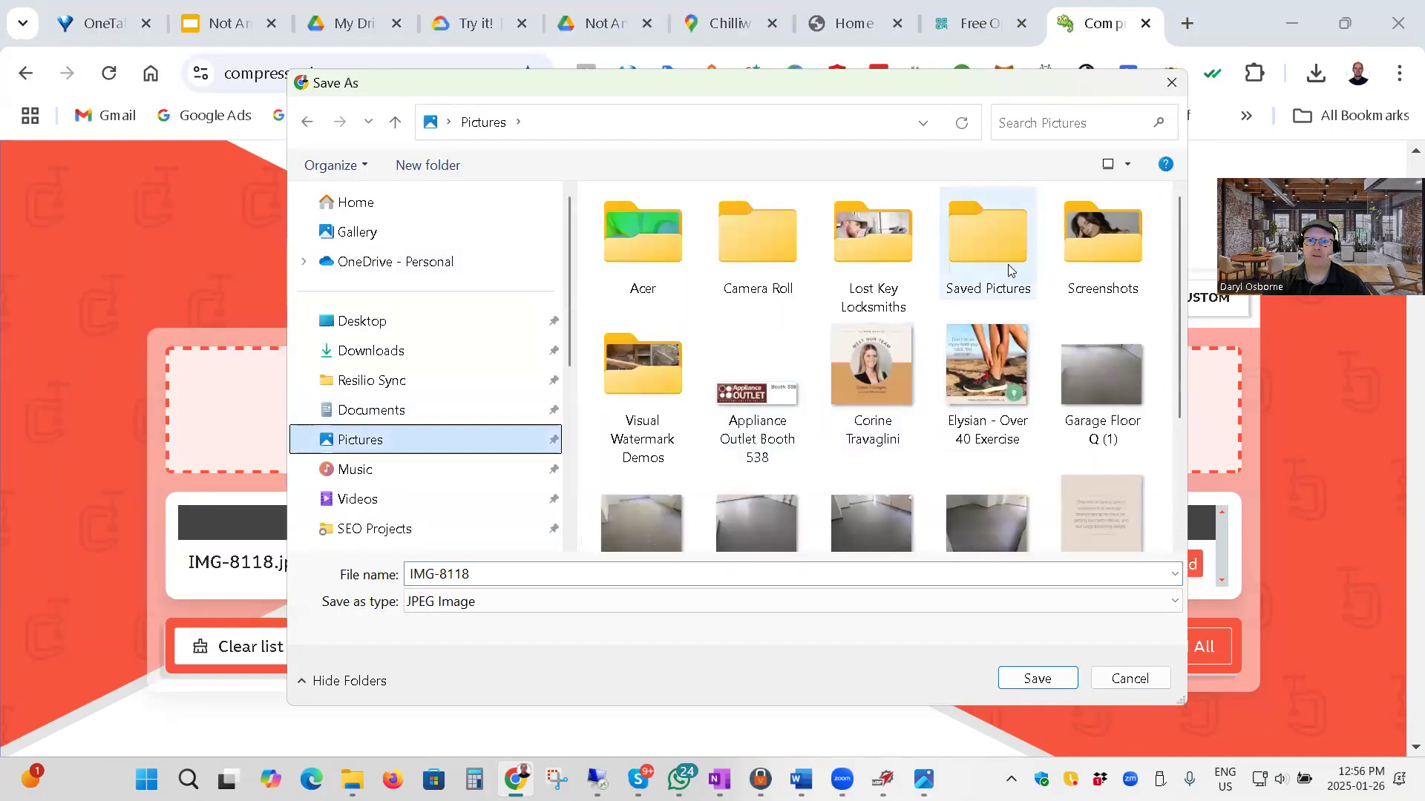
{"action": "double_click", "coordinate": [644, 373]}
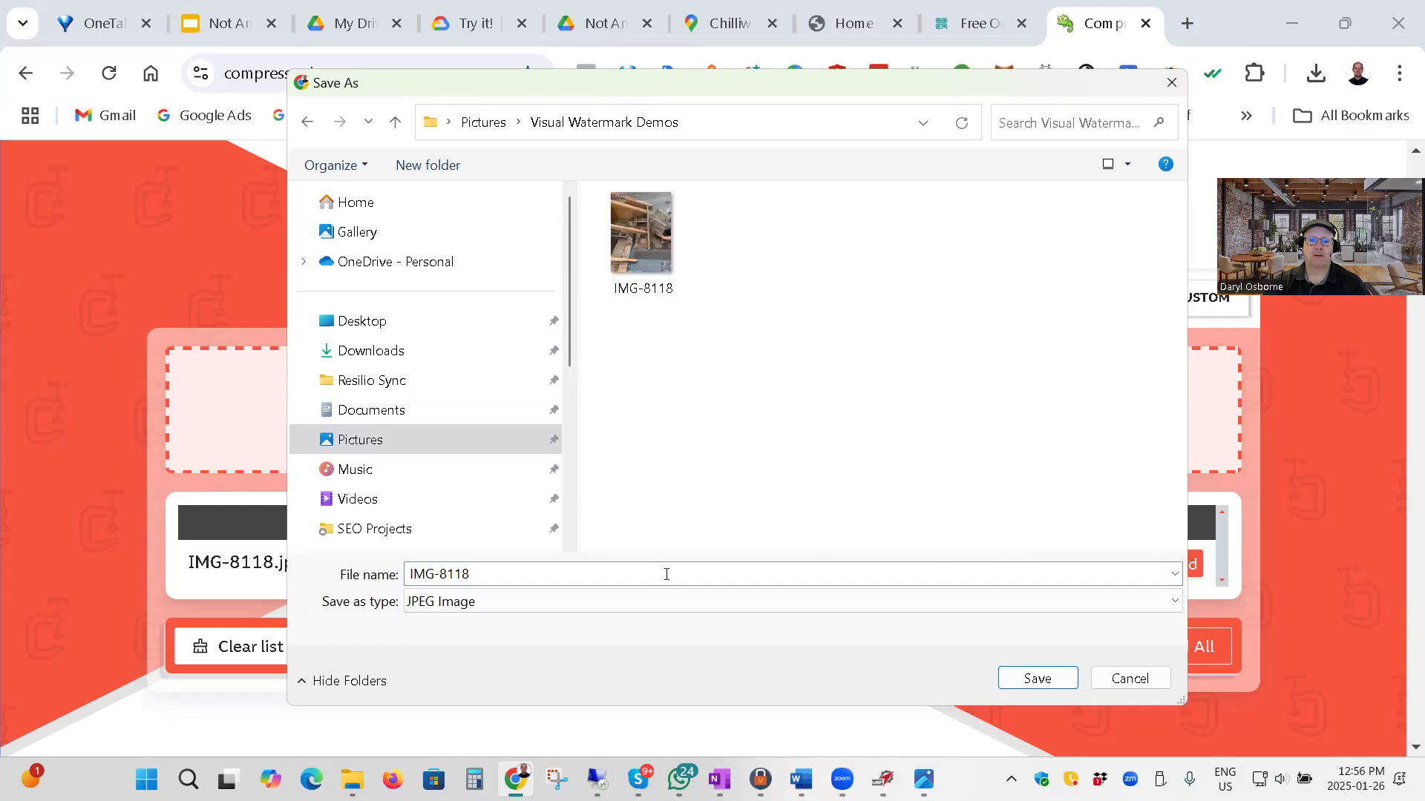
{"action": "left_click", "coordinate": [1038, 680]}
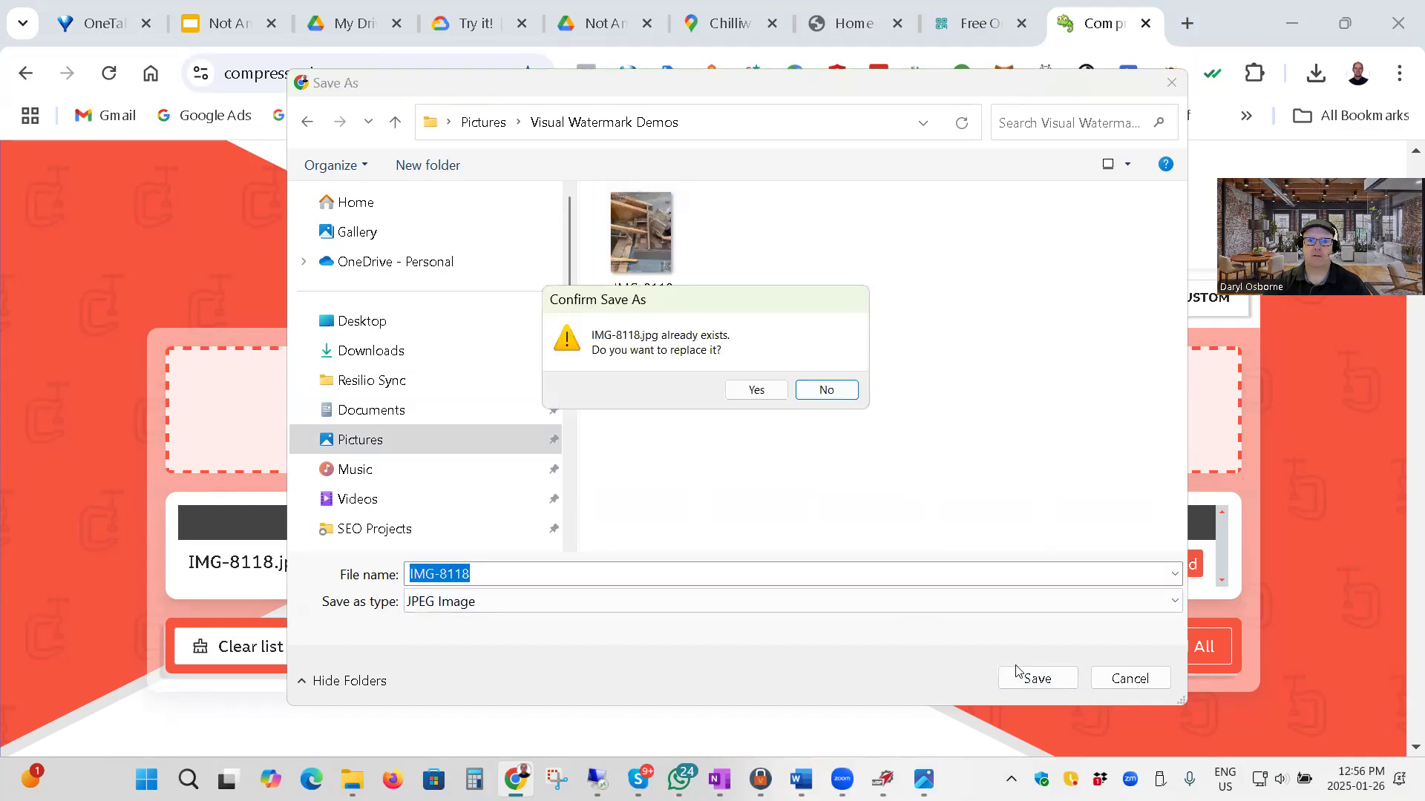
{"action": "left_click", "coordinate": [756, 391]}
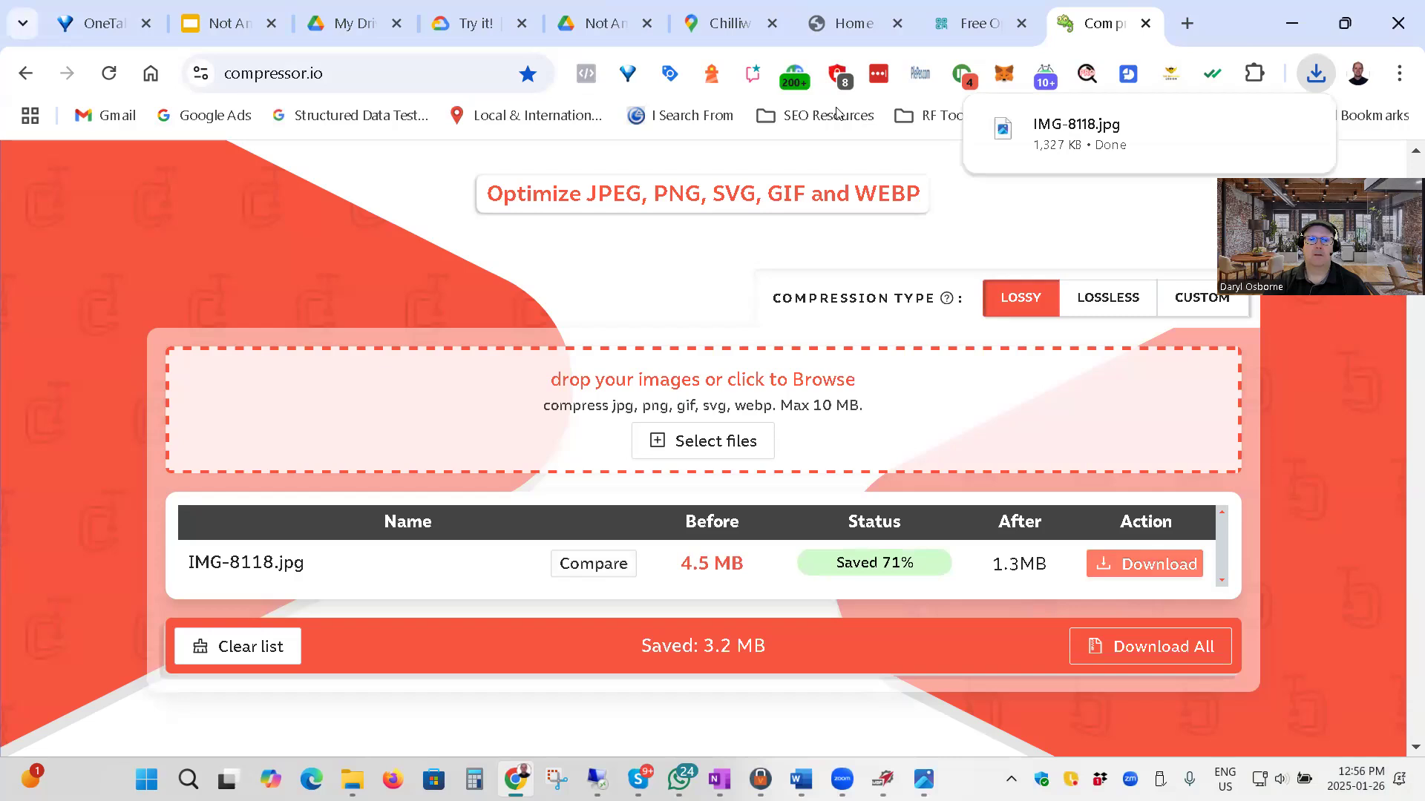
Switch to the Cloud Vision API demo page and add the compressed IMG-8118 from the Visual Watermark Demos folder to its upload area.
{"action": "left_click", "coordinate": [474, 26]}
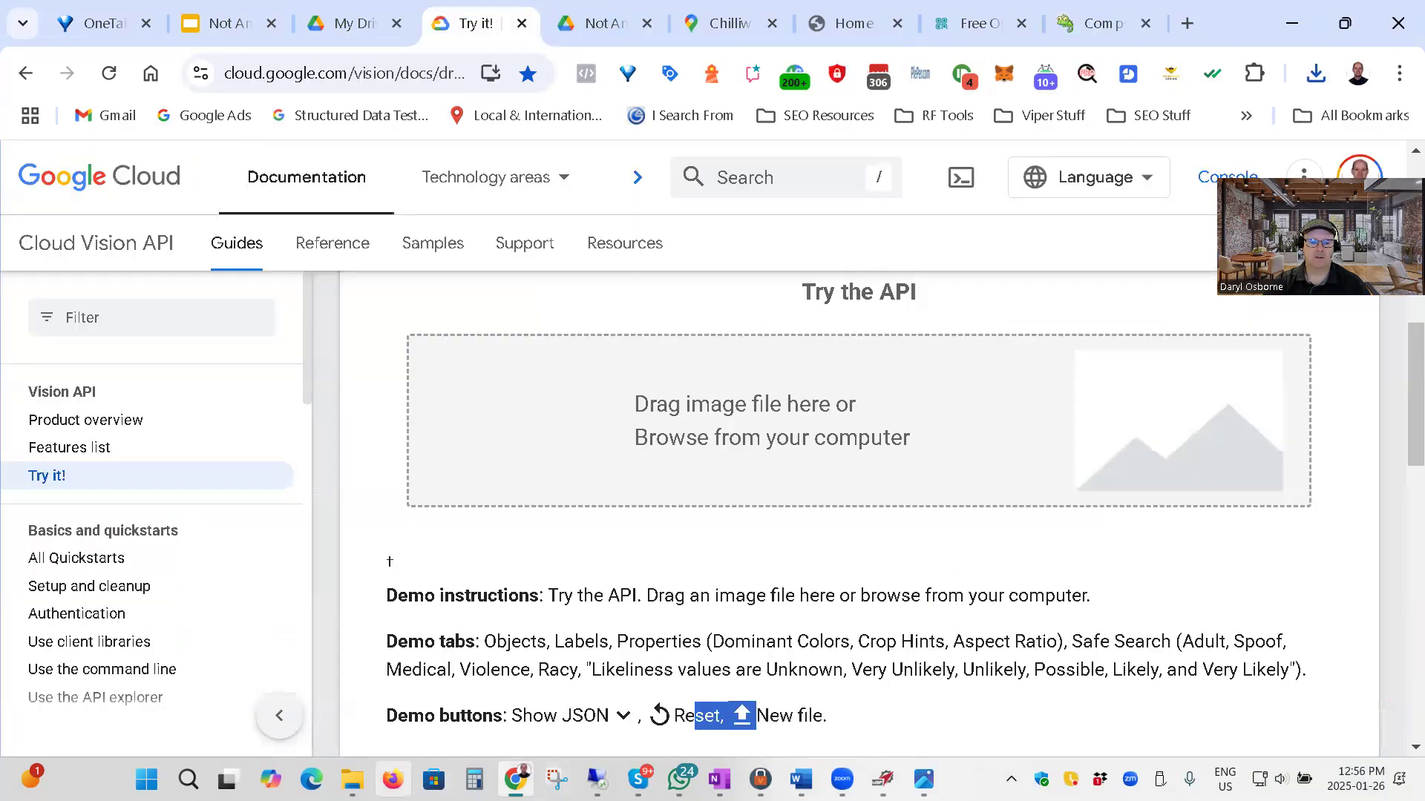
{"action": "mouse_move", "coordinate": [352, 780]}
{"action": "left_click", "coordinate": [422, 670]}
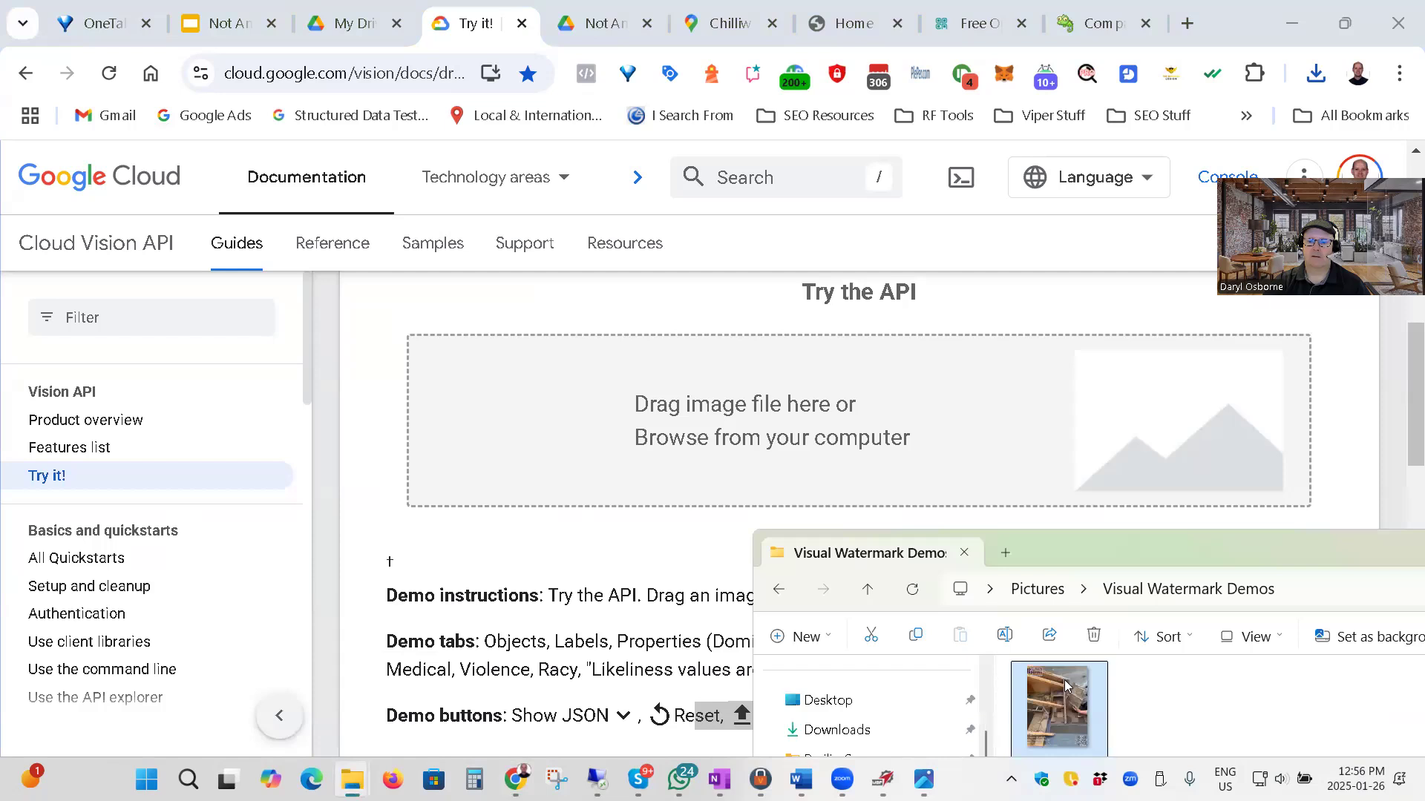
{"action": "left_click_drag", "start_coordinate": [884, 457], "coordinate": [759, 451]}
{"action": "left_click_drag", "start_coordinate": [831, 492], "coordinate": [775, 465]}
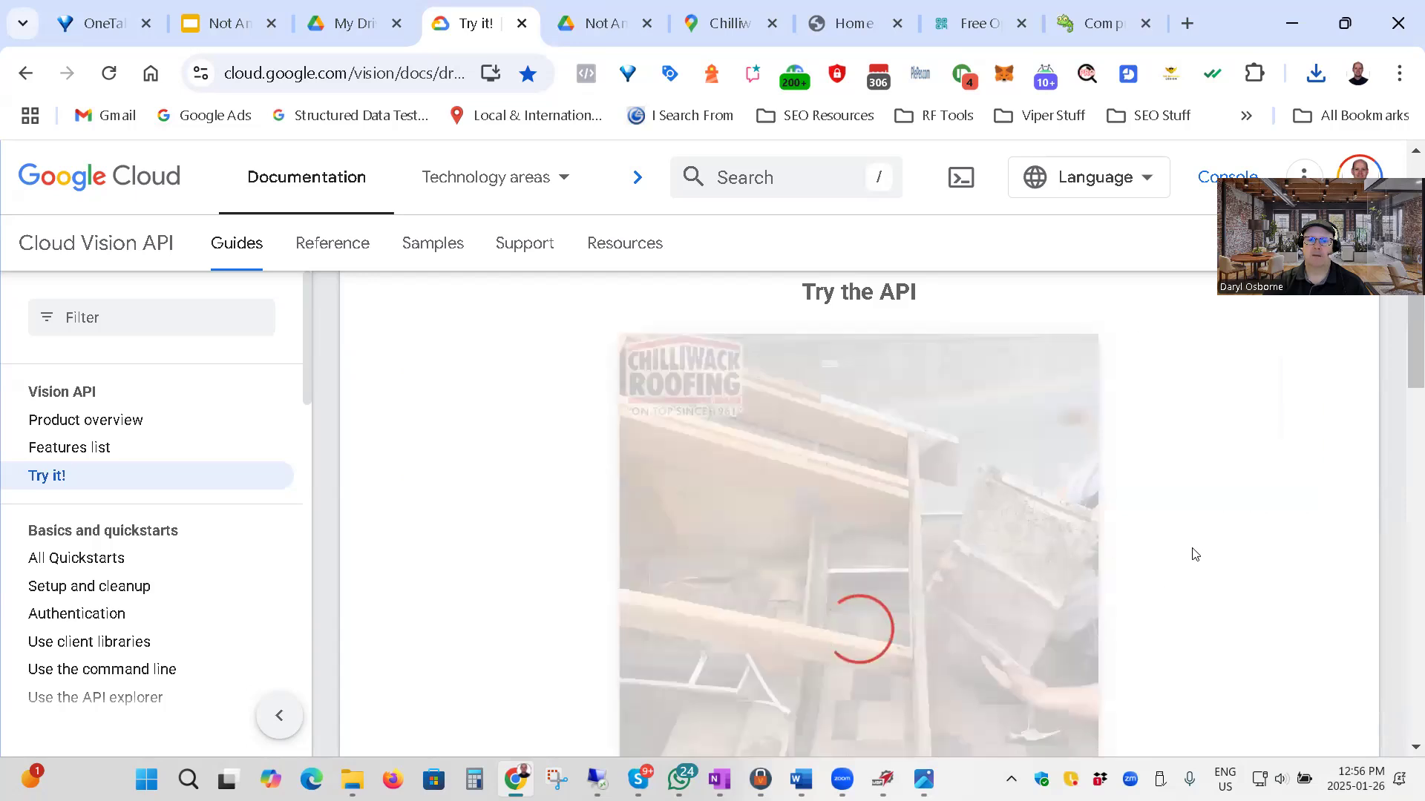
Reduce the page zoom to 75% and complete the "I'm not a robot" check to submit the image for analysis.
{"action": "key", "text": "ctrl+minus"}
{"action": "key", "text": "ctrl+minus"}
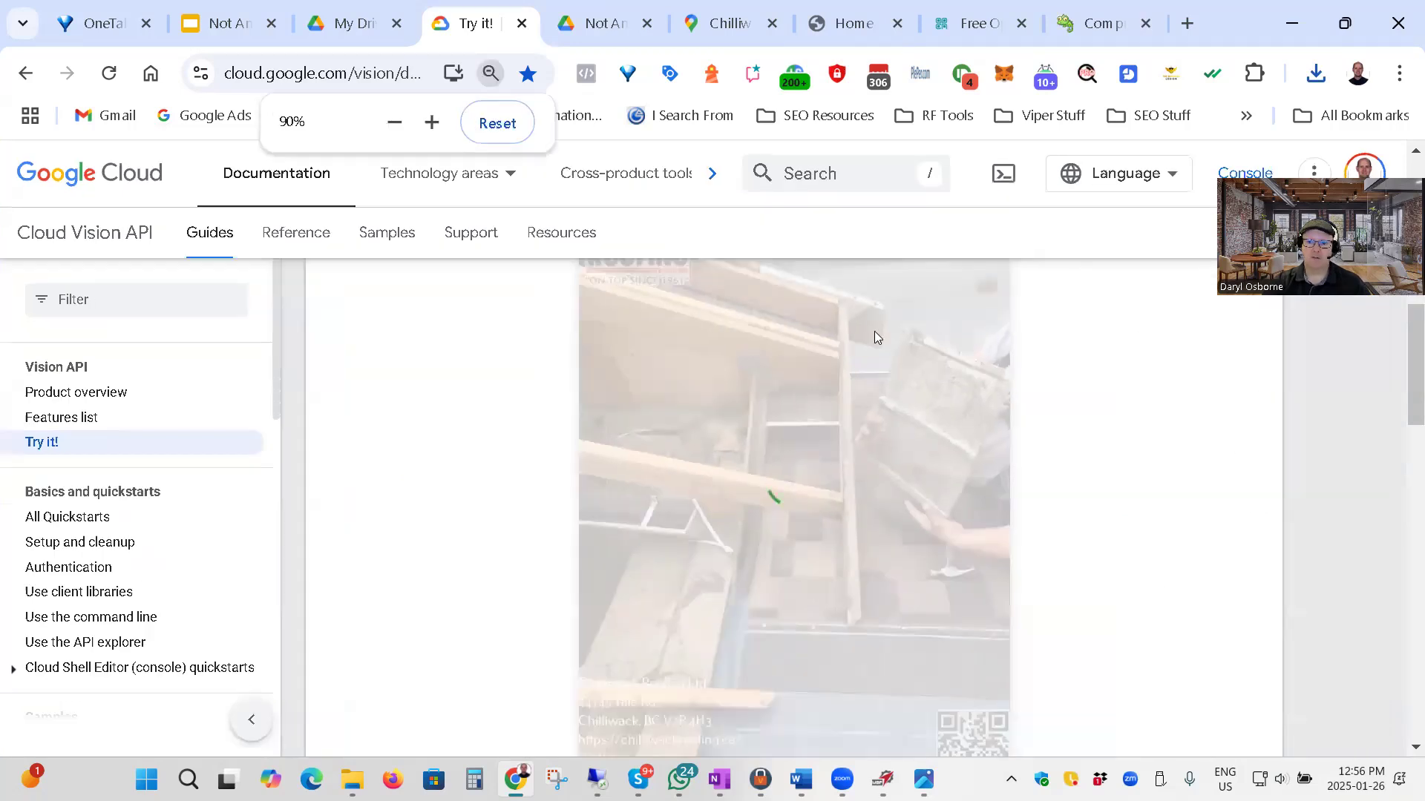
{"action": "key", "text": "ctrl+minus"}
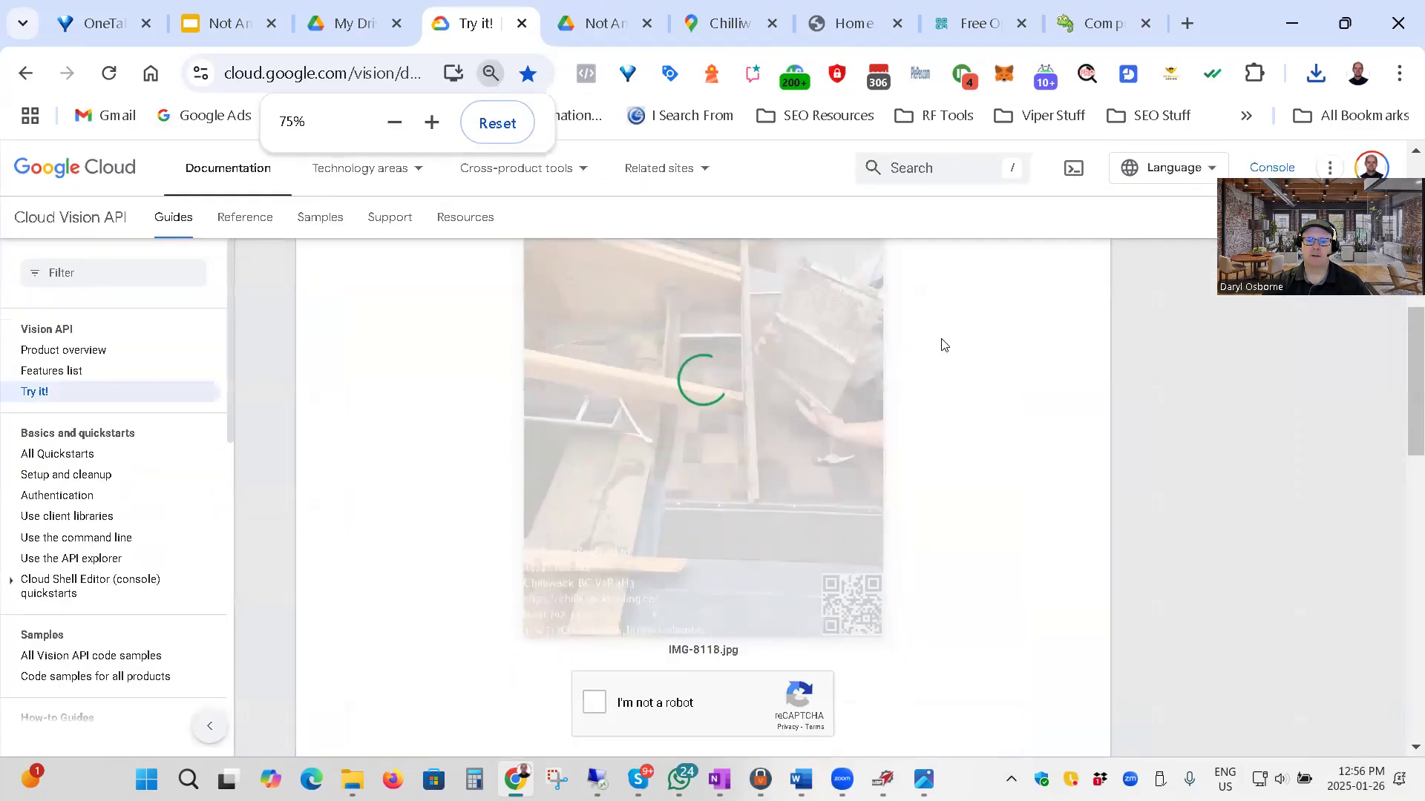
{"action": "left_click", "coordinate": [590, 702]}
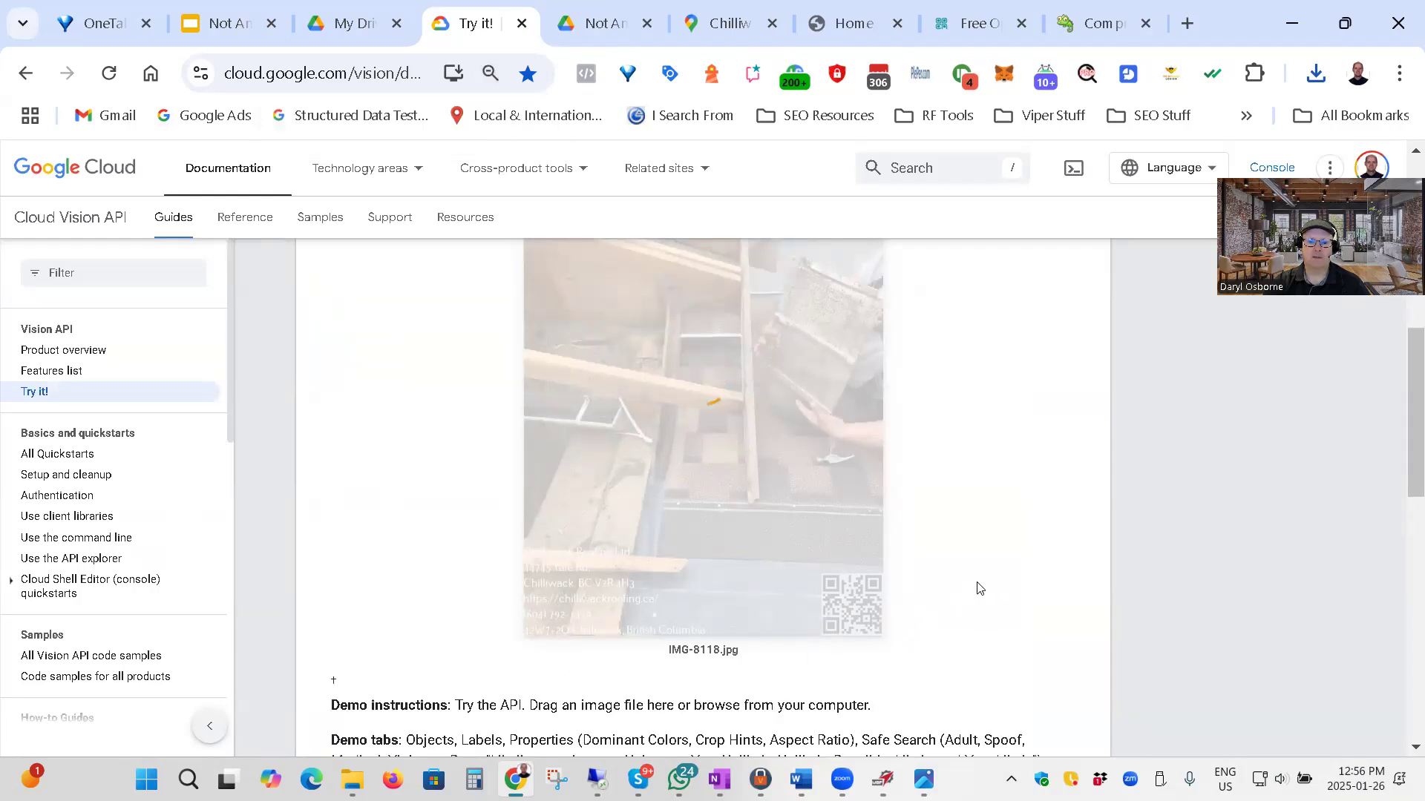
Examine the Objects detection results for IMG-8118, including the QR code area on the photo.
{"action": "scroll", "coordinate": [1077, 587], "scroll_direction": "down", "scroll_amount": 3}
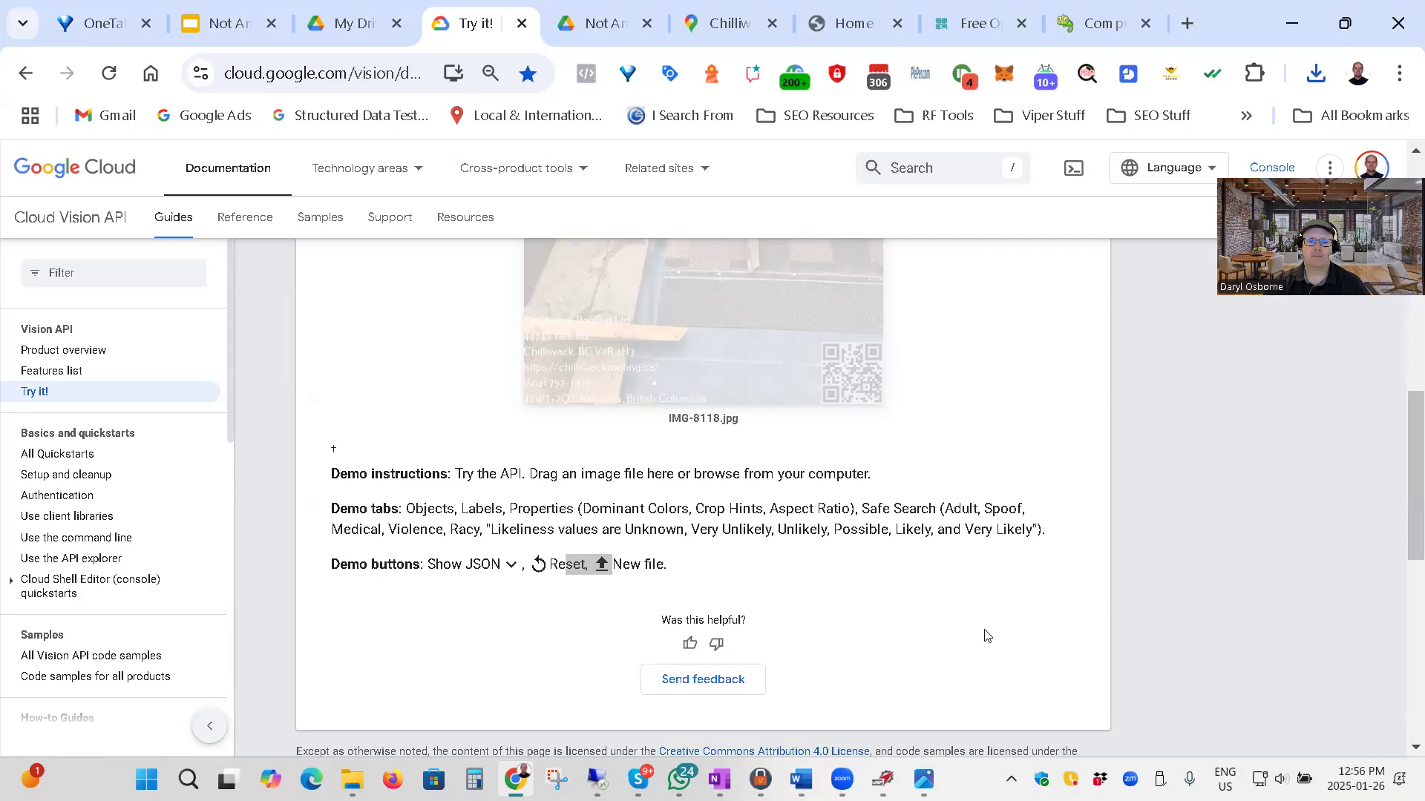
{"action": "scroll", "coordinate": [1124, 613], "scroll_direction": "up", "scroll_amount": 3}
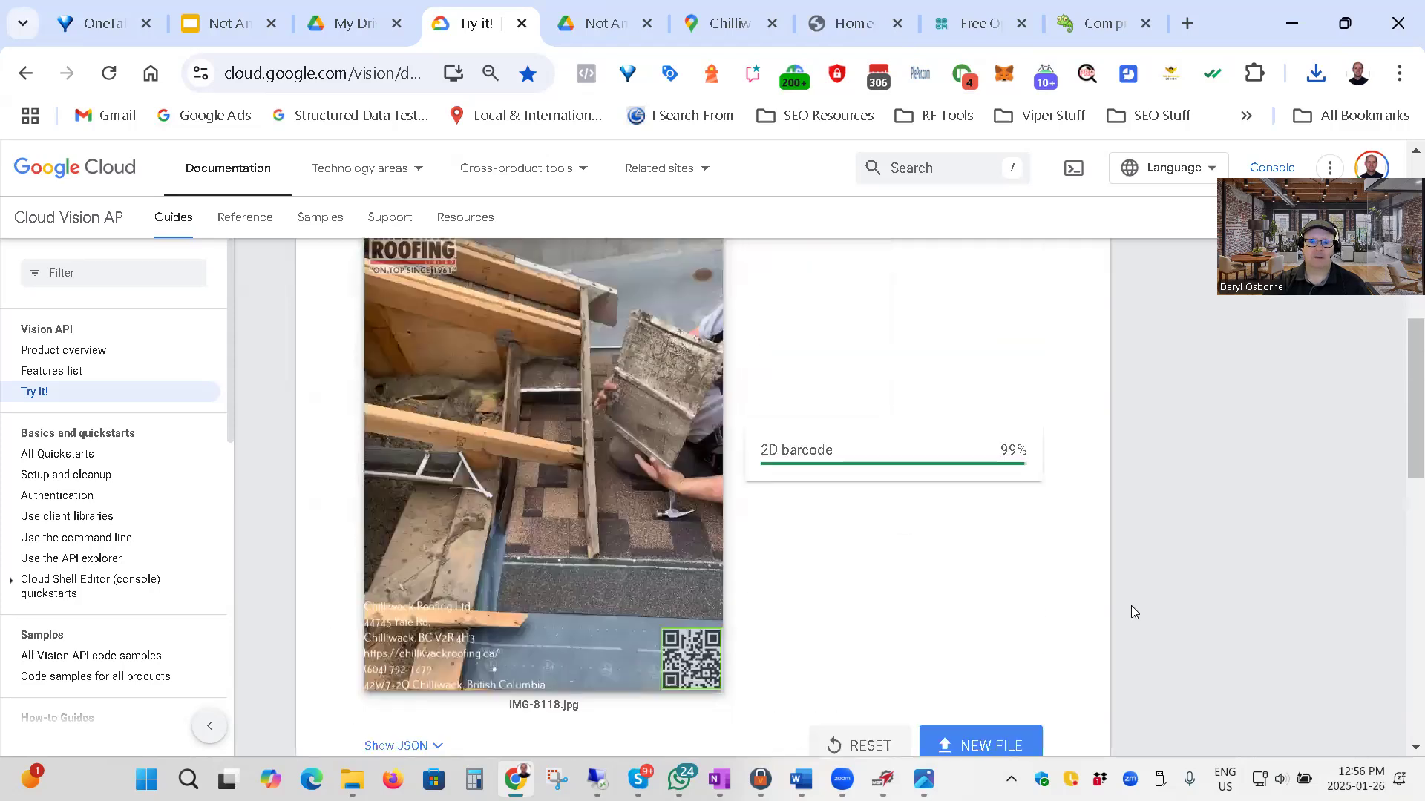
{"action": "scroll", "coordinate": [1137, 613], "scroll_direction": "up", "scroll_amount": 2}
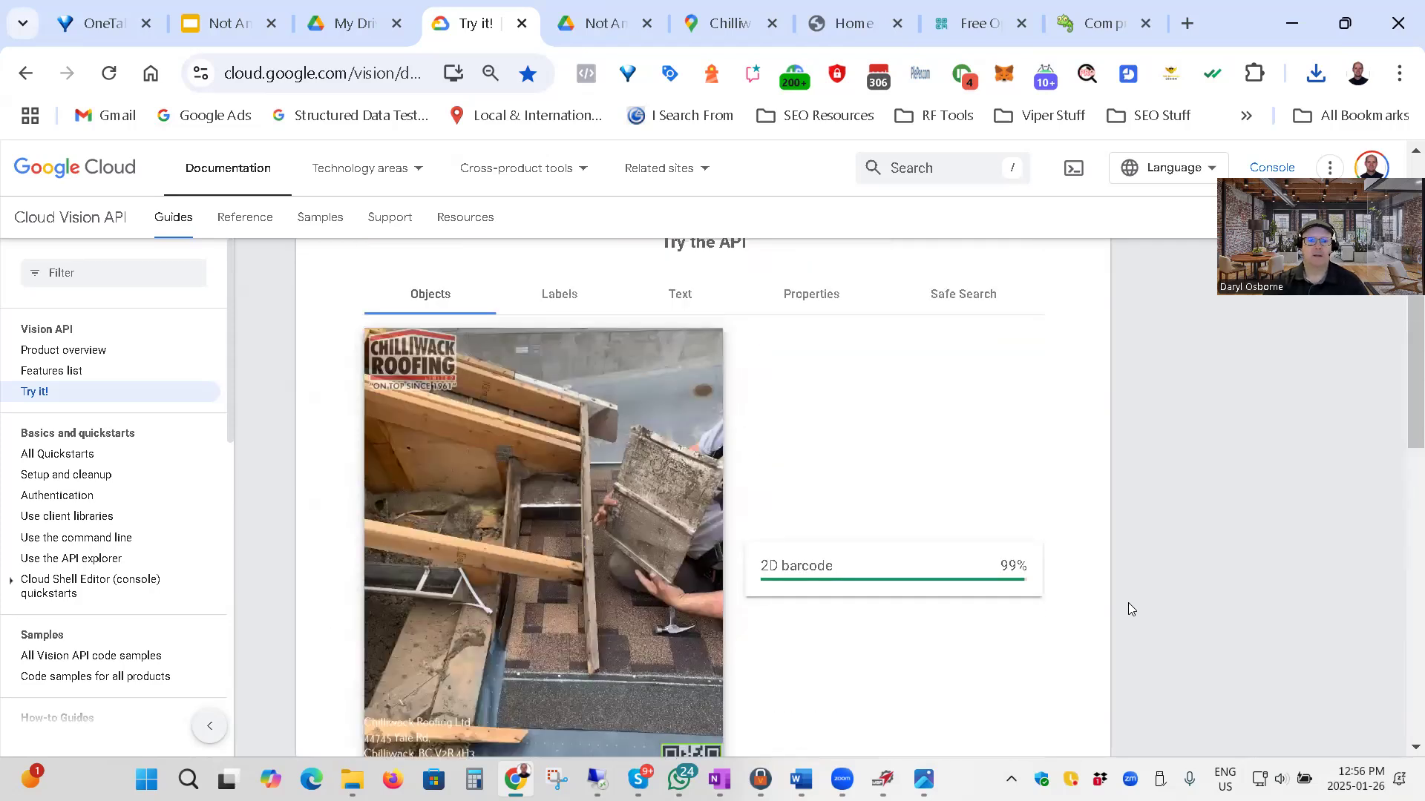
{"action": "scroll", "coordinate": [1075, 616], "scroll_direction": "down", "scroll_amount": 2}
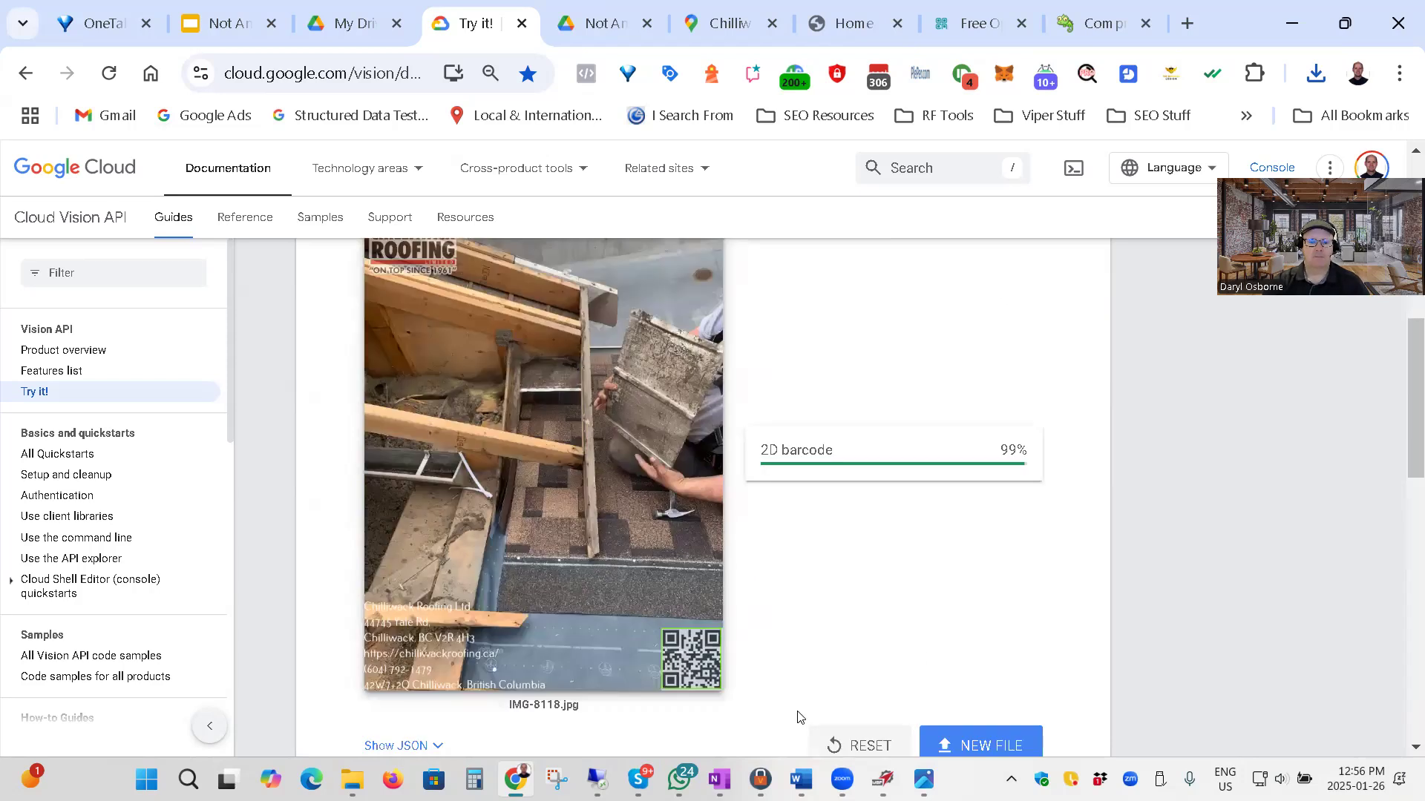
{"action": "scroll", "coordinate": [822, 608], "scroll_direction": "up", "scroll_amount": 2}
{"action": "scroll", "coordinate": [757, 677], "scroll_direction": "down", "scroll_amount": 2}
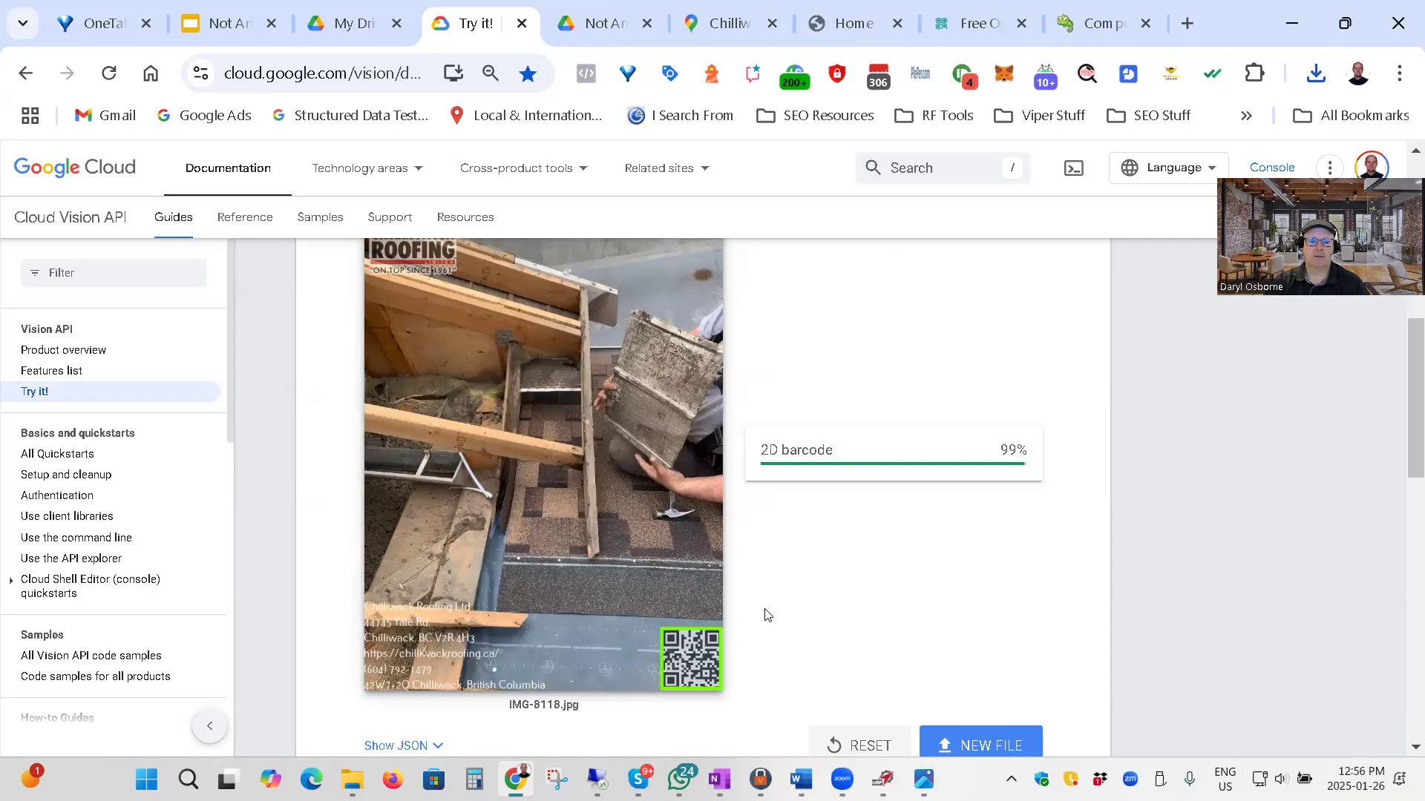
Show the Labels results for IMG-8118 and review the detected labels with their confidence scores.
{"action": "scroll", "coordinate": [817, 612], "scroll_direction": "up", "scroll_amount": 6}
{"action": "left_click", "coordinate": [558, 533]}
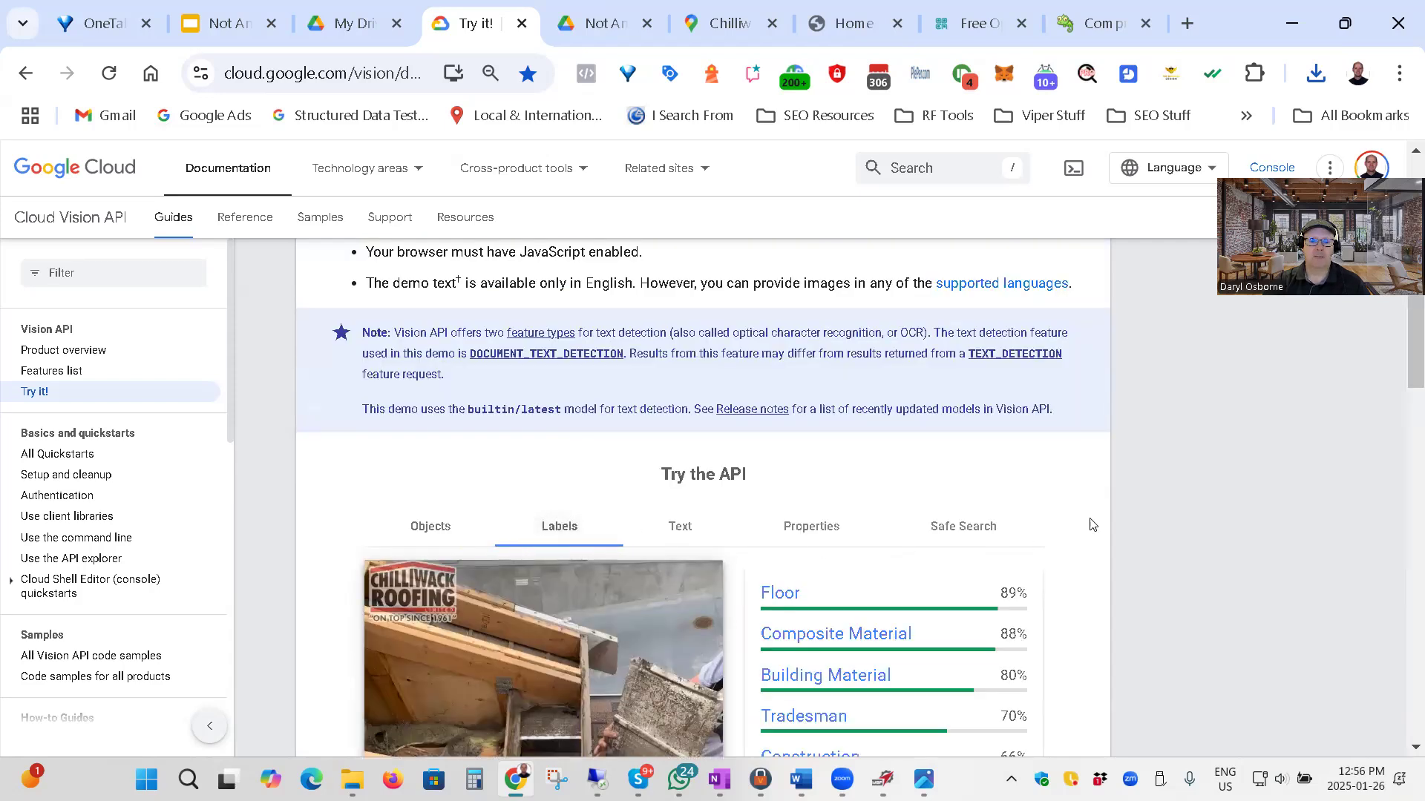
{"action": "scroll", "coordinate": [1155, 503], "scroll_direction": "down", "scroll_amount": 6}
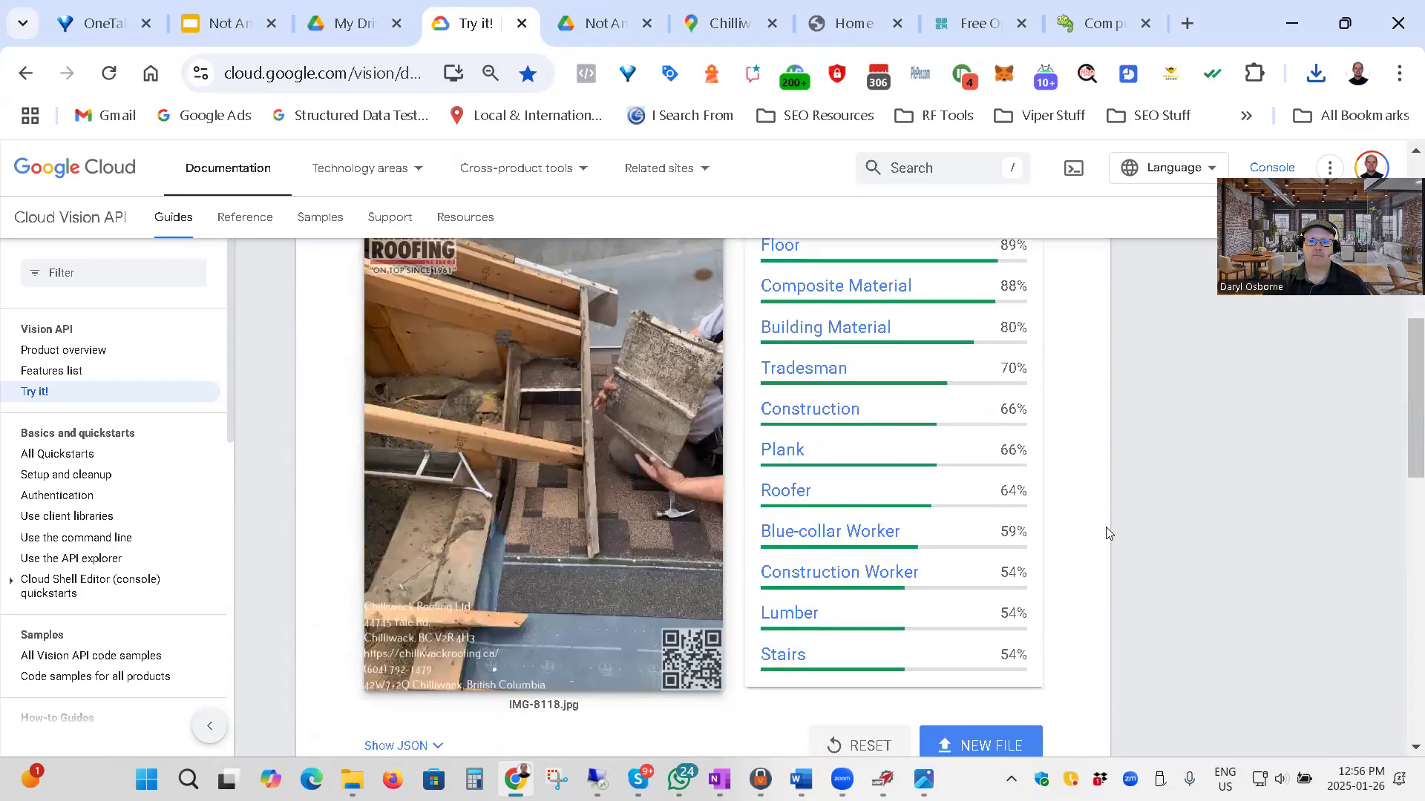
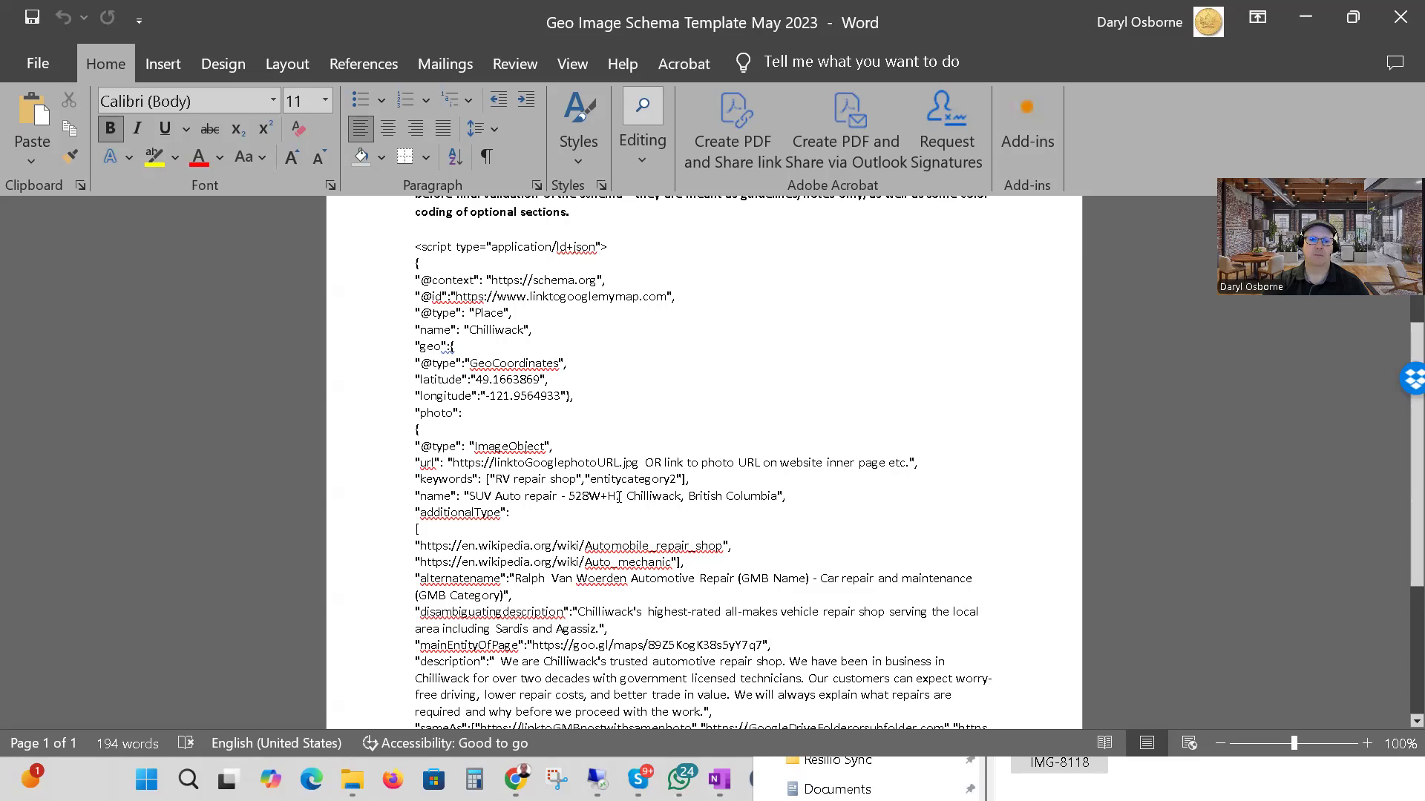
Review the geo image schema template and copy its whole JSON-LD script through the closing script tag, then minimize the document.
{"action": "scroll", "coordinate": [760, 523], "scroll_direction": "down", "scroll_amount": 2}
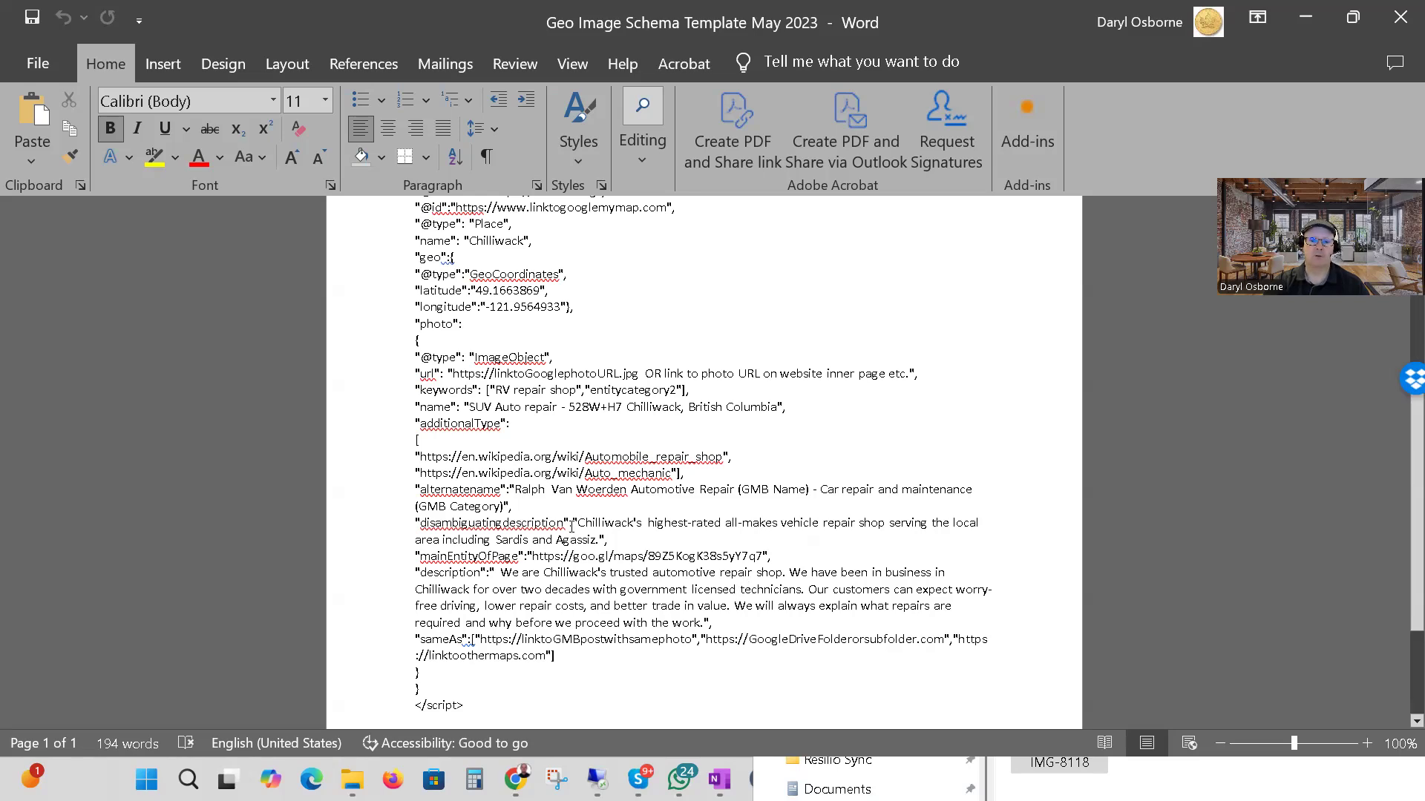
{"action": "scroll", "coordinate": [747, 556], "scroll_direction": "down", "scroll_amount": 3}
{"action": "scroll", "coordinate": [509, 340], "scroll_direction": "up", "scroll_amount": 6}
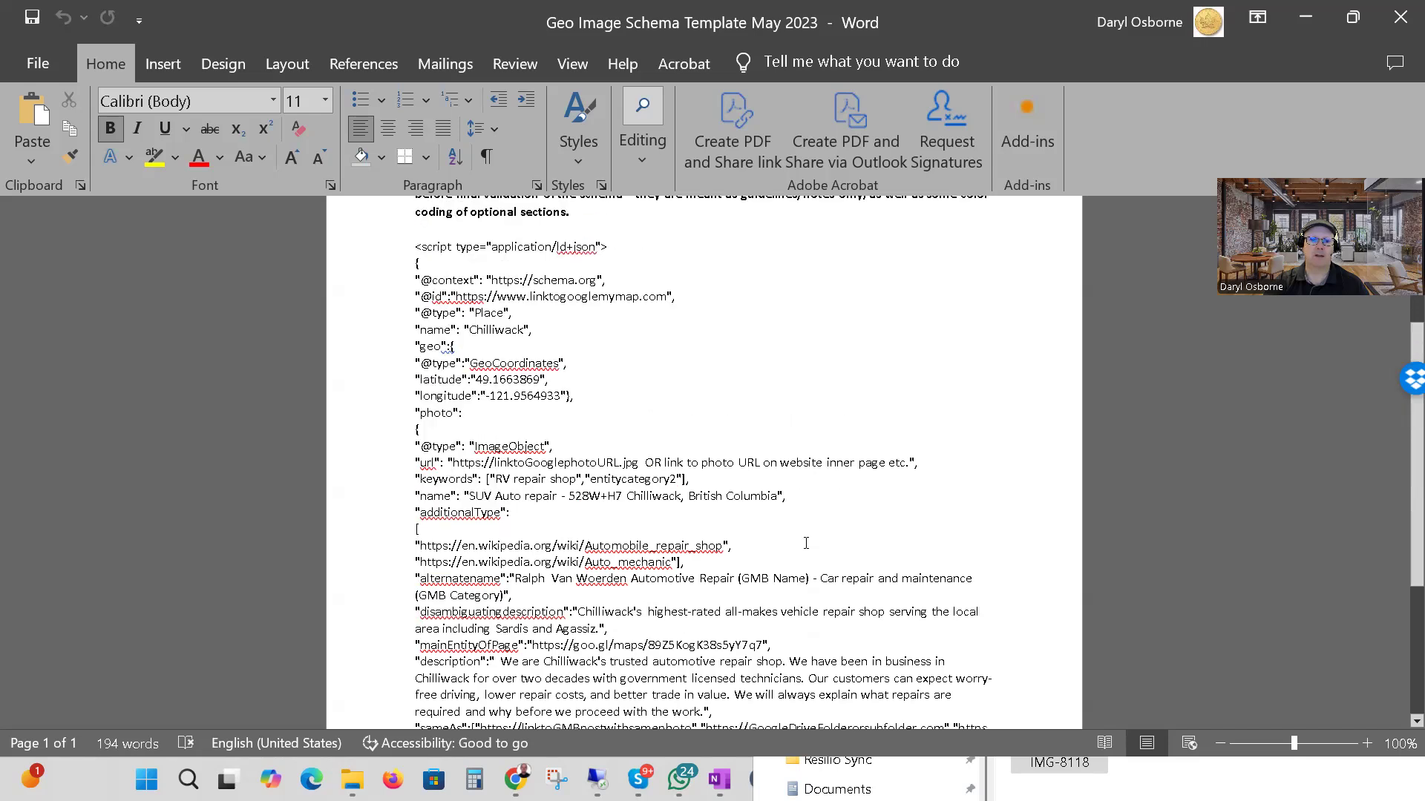
{"action": "left_click_drag", "start_coordinate": [417, 291], "coordinate": [520, 665]}
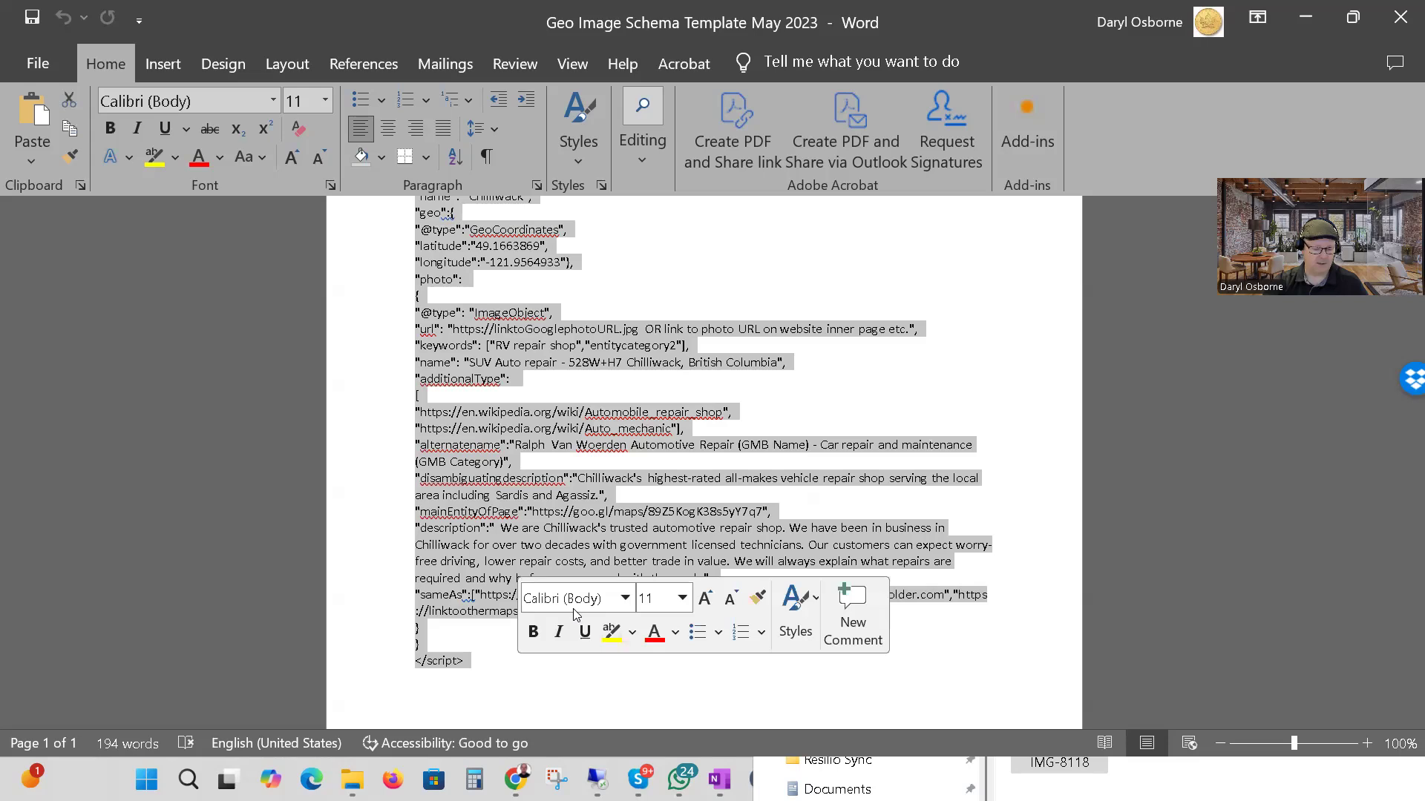
{"action": "key", "text": "ctrl+c"}
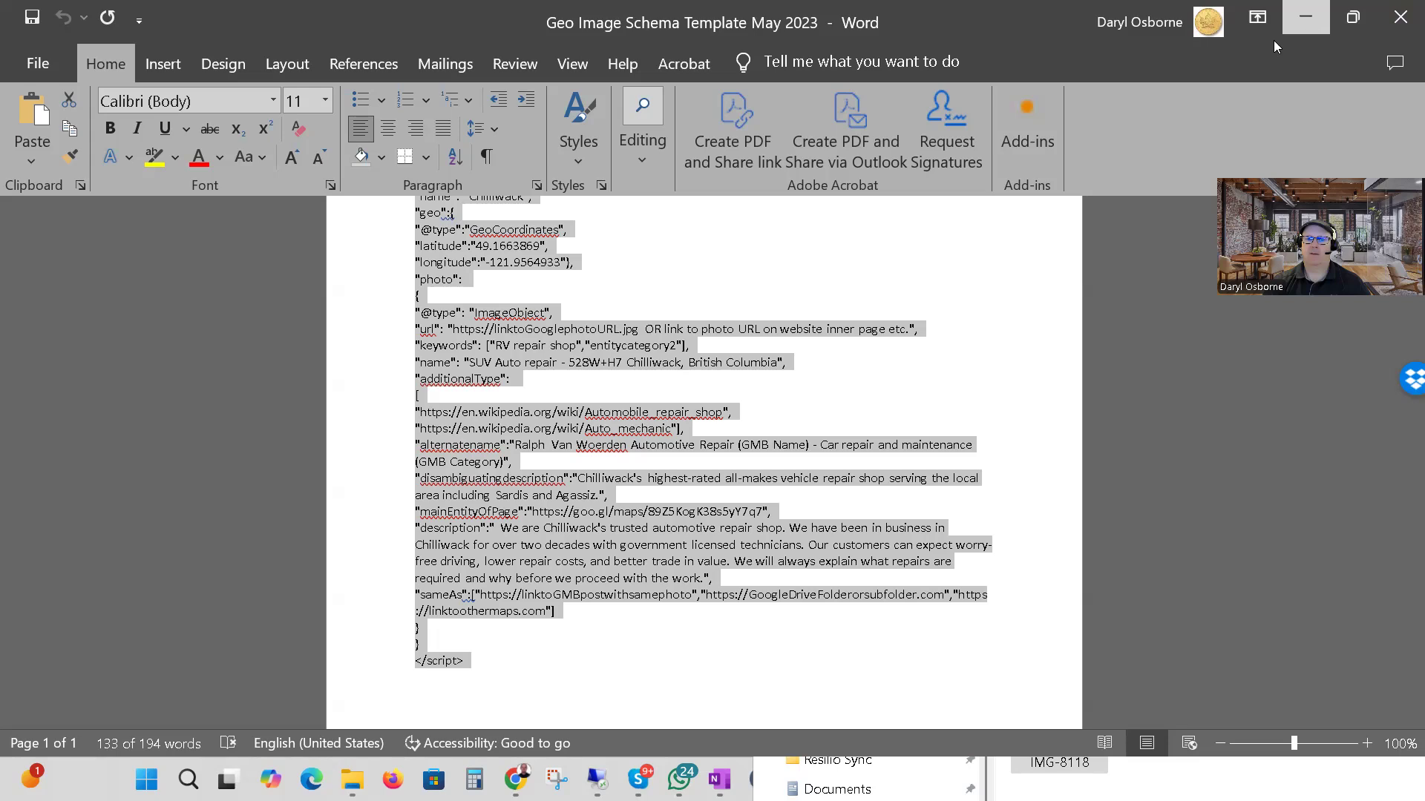
{"action": "left_click", "coordinate": [1306, 18]}
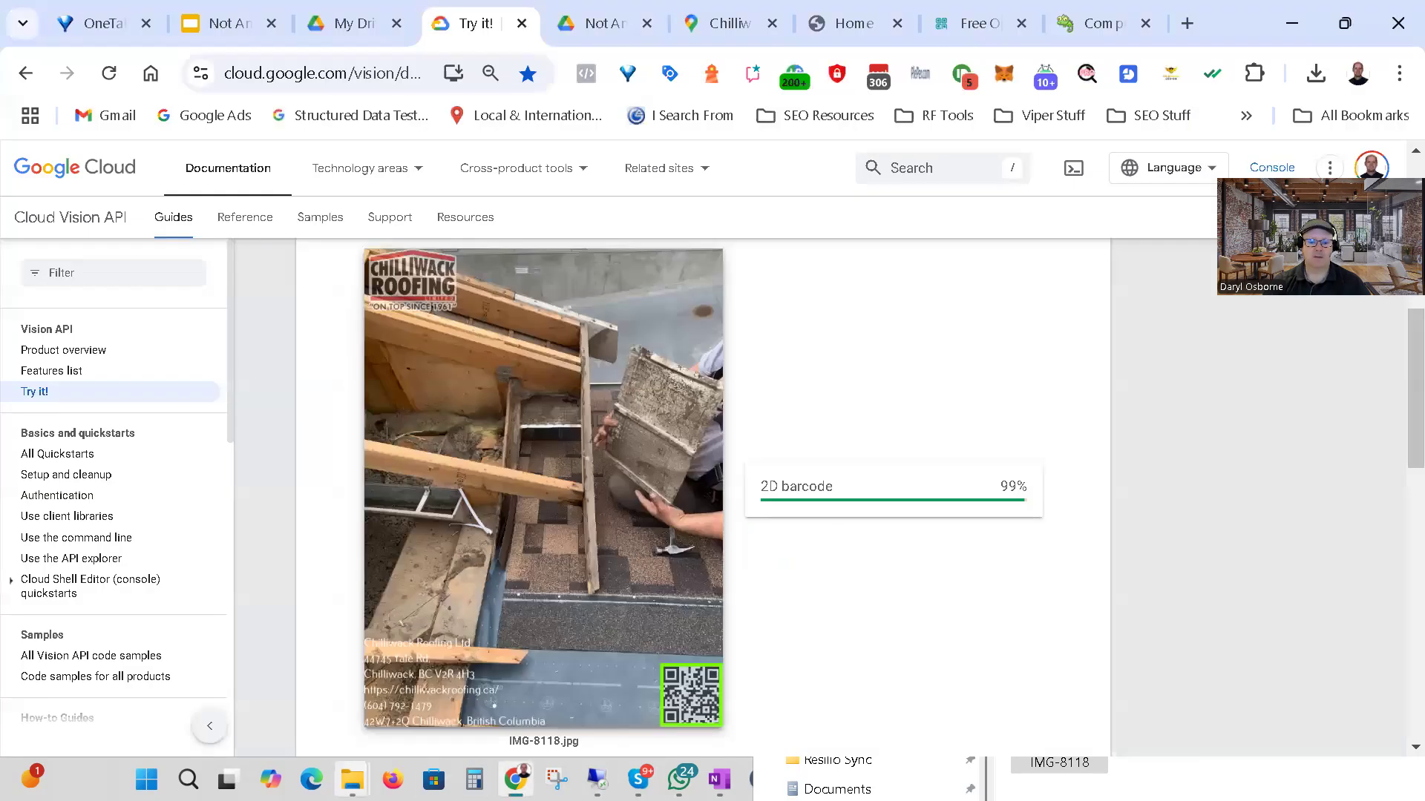
Open the detailed file properties of IMG-8118 in the Visual Watermark Demos folder.
{"action": "mouse_move", "coordinate": [352, 779]}
{"action": "left_click", "coordinate": [446, 674]}
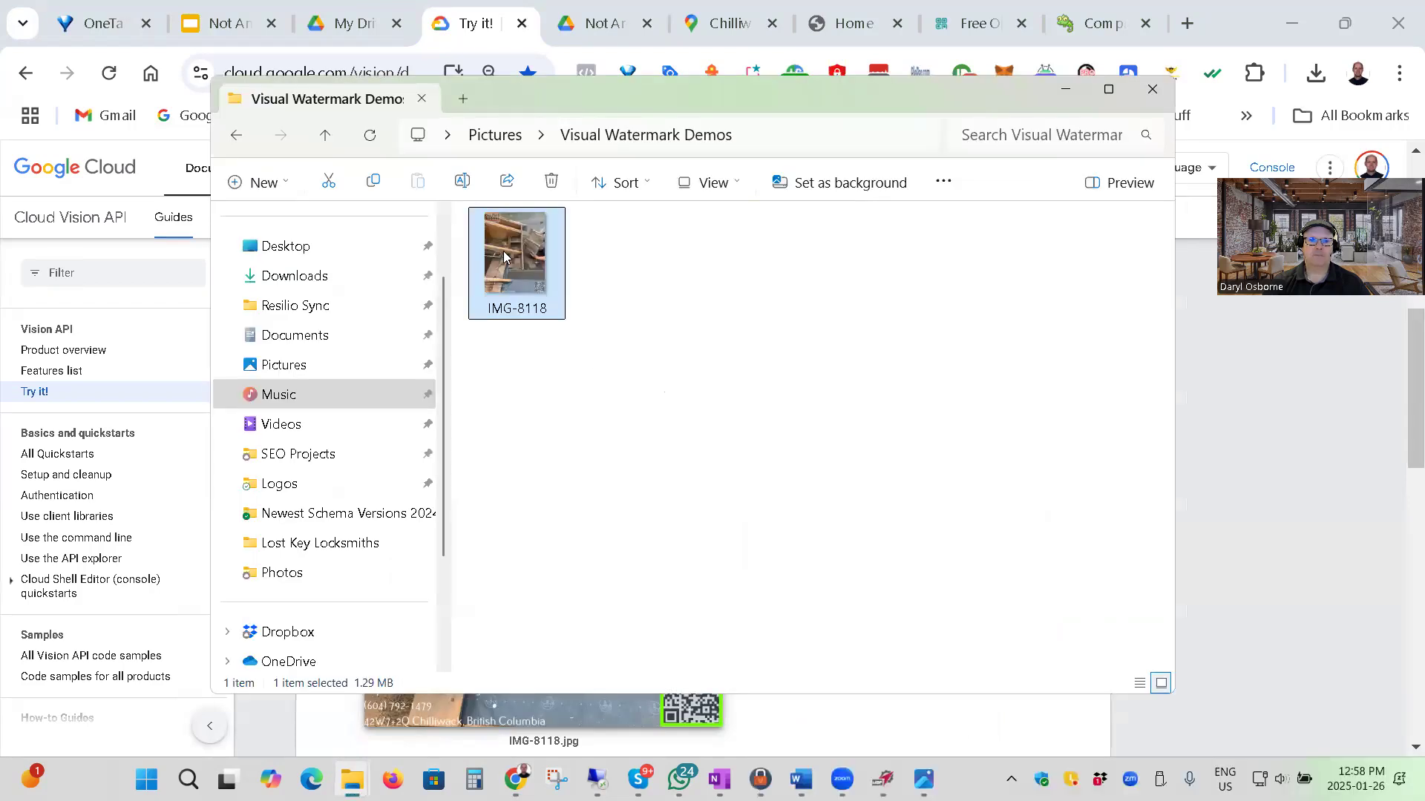
{"action": "right_click", "coordinate": [501, 257]}
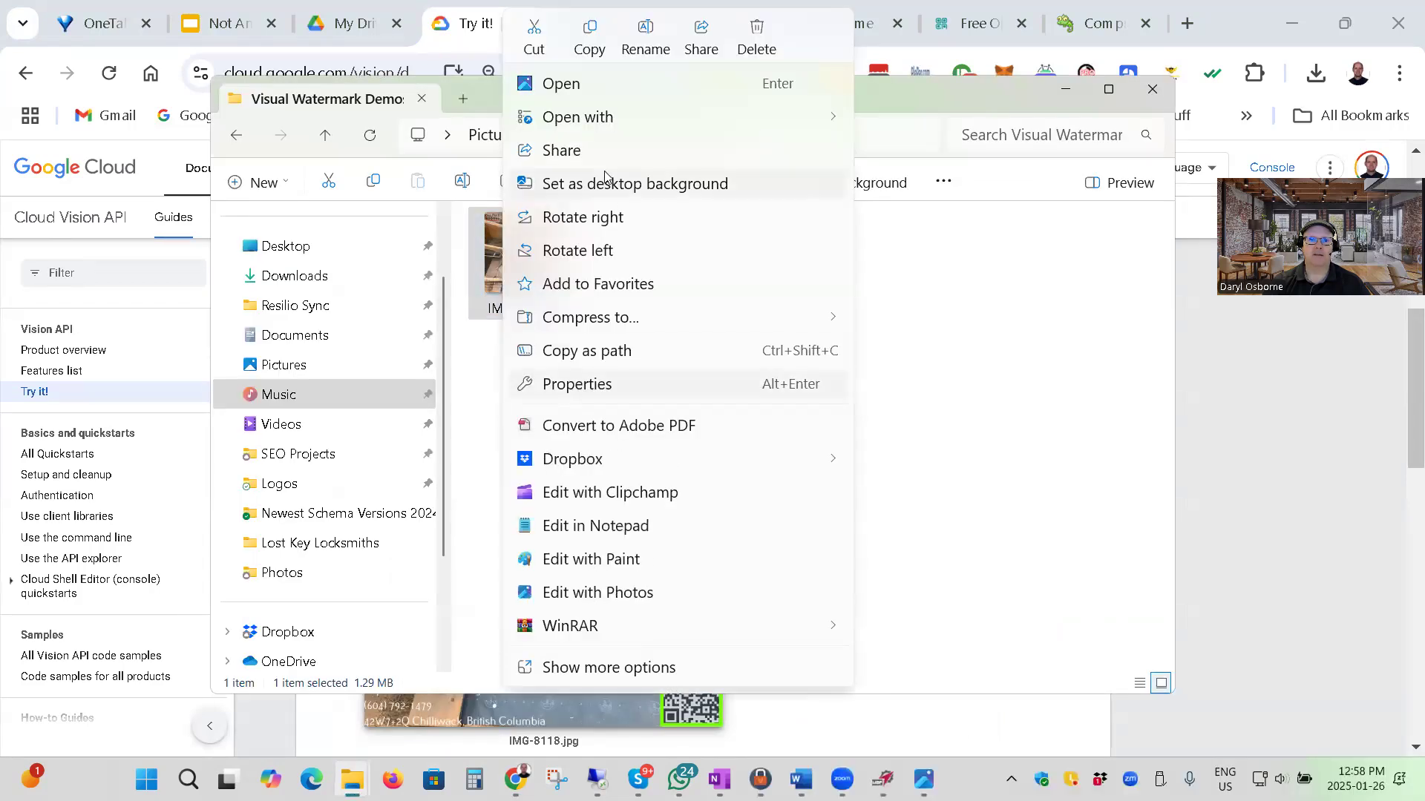
{"action": "left_click", "coordinate": [632, 385]}
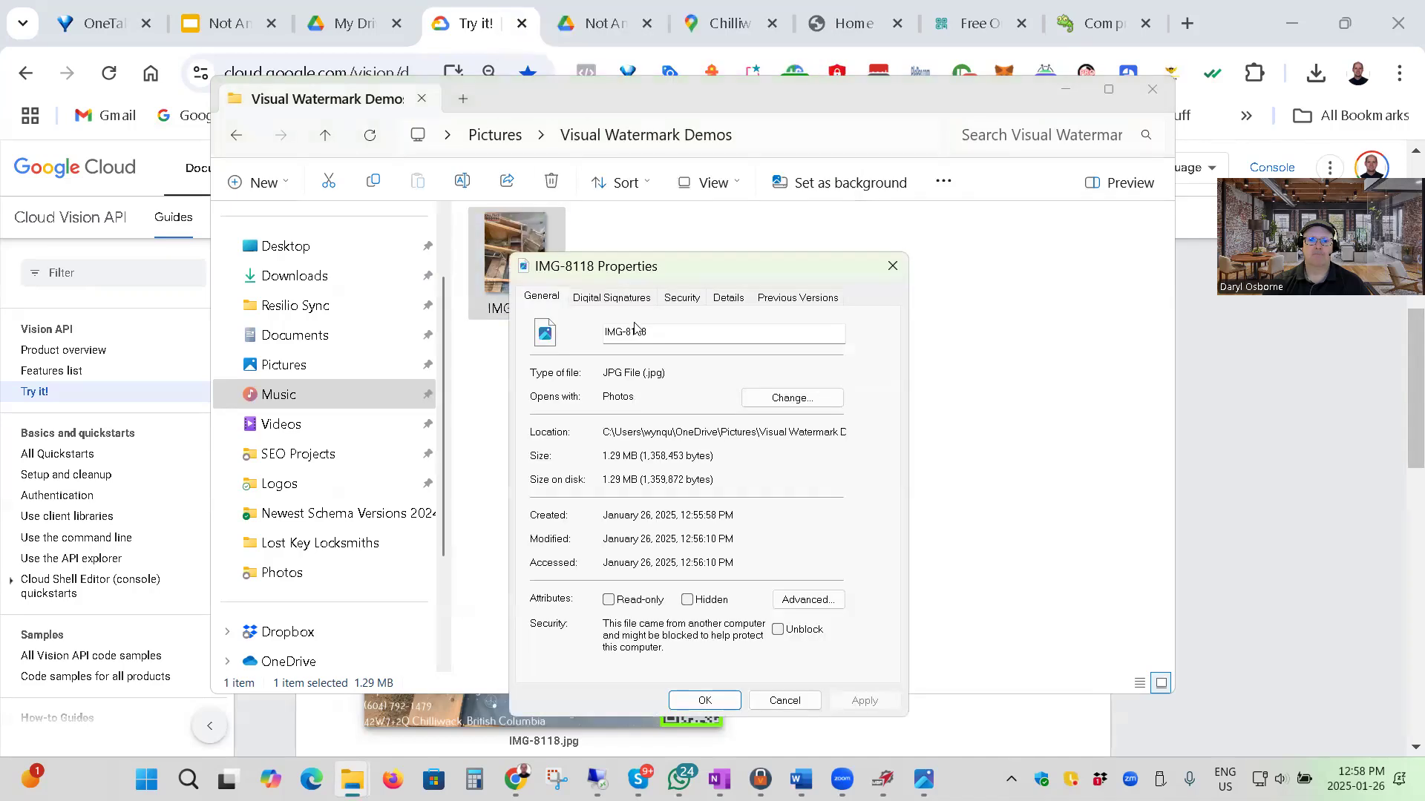
{"action": "left_click", "coordinate": [727, 299]}
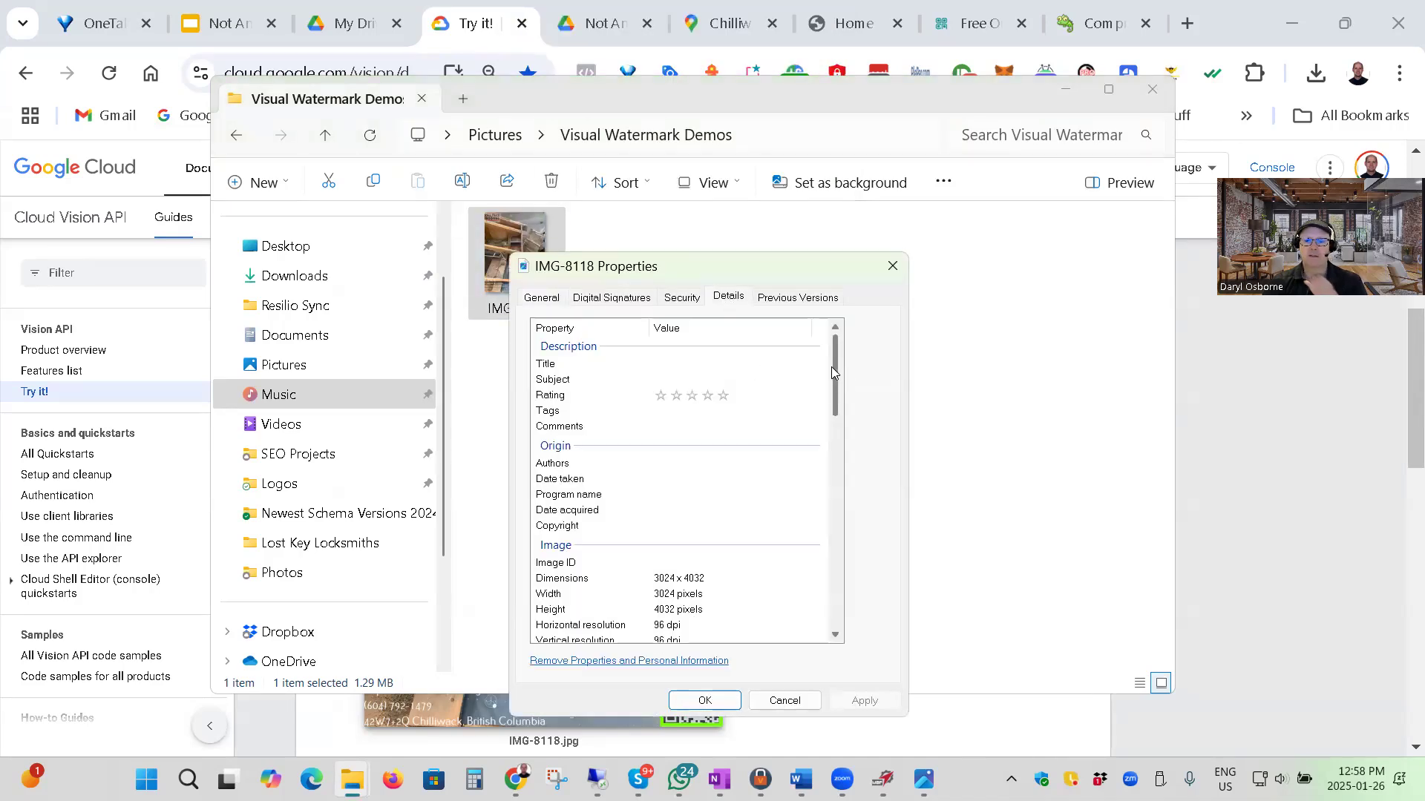
{"action": "mouse_move", "coordinate": [836, 376]}
{"action": "left_mouse_down"}
{"action": "mouse_move", "coordinate": [835, 353]}
{"action": "mouse_move", "coordinate": [837, 399]}
{"action": "mouse_move", "coordinate": [838, 364]}
{"action": "left_mouse_up"}
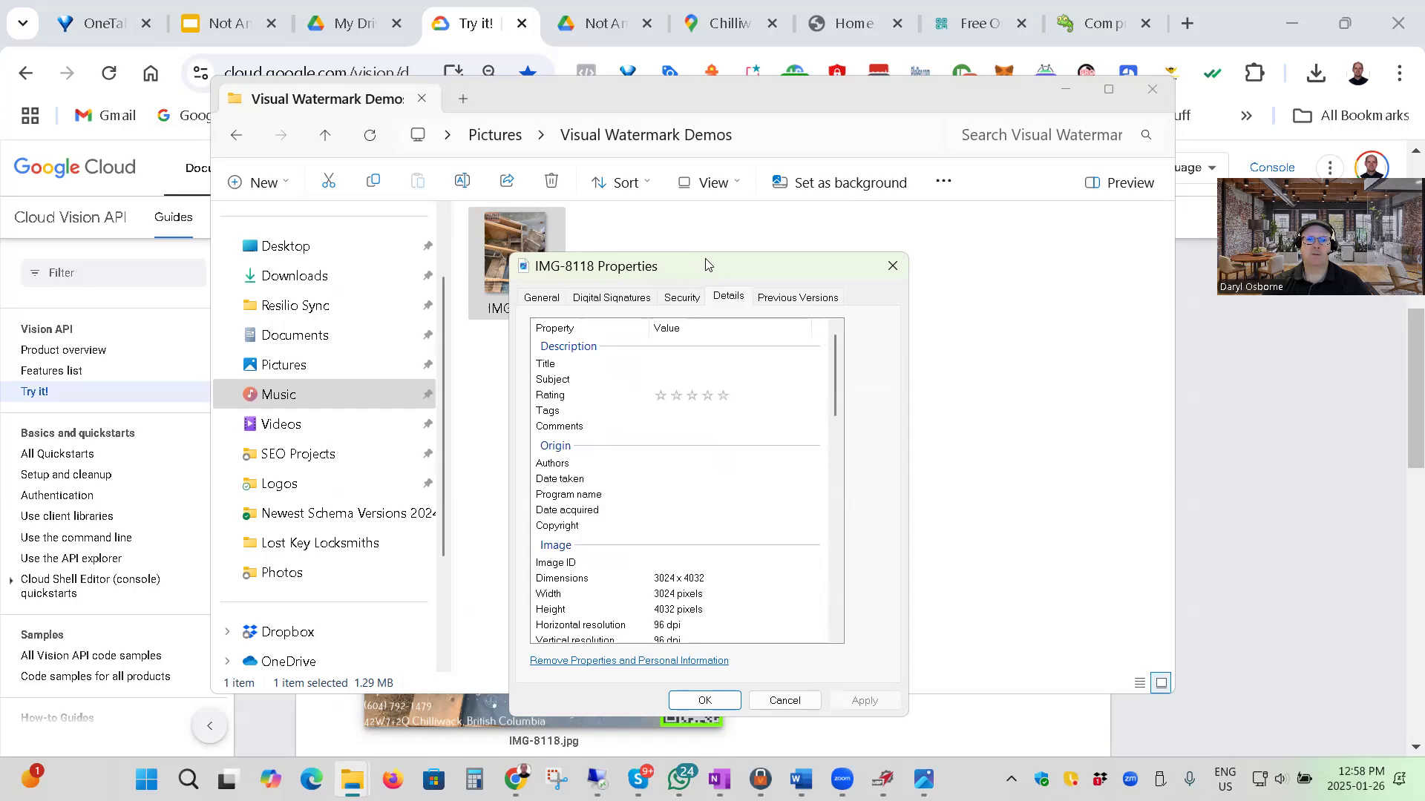
{"action": "left_click_drag", "start_coordinate": [705, 265], "coordinate": [770, 218]}
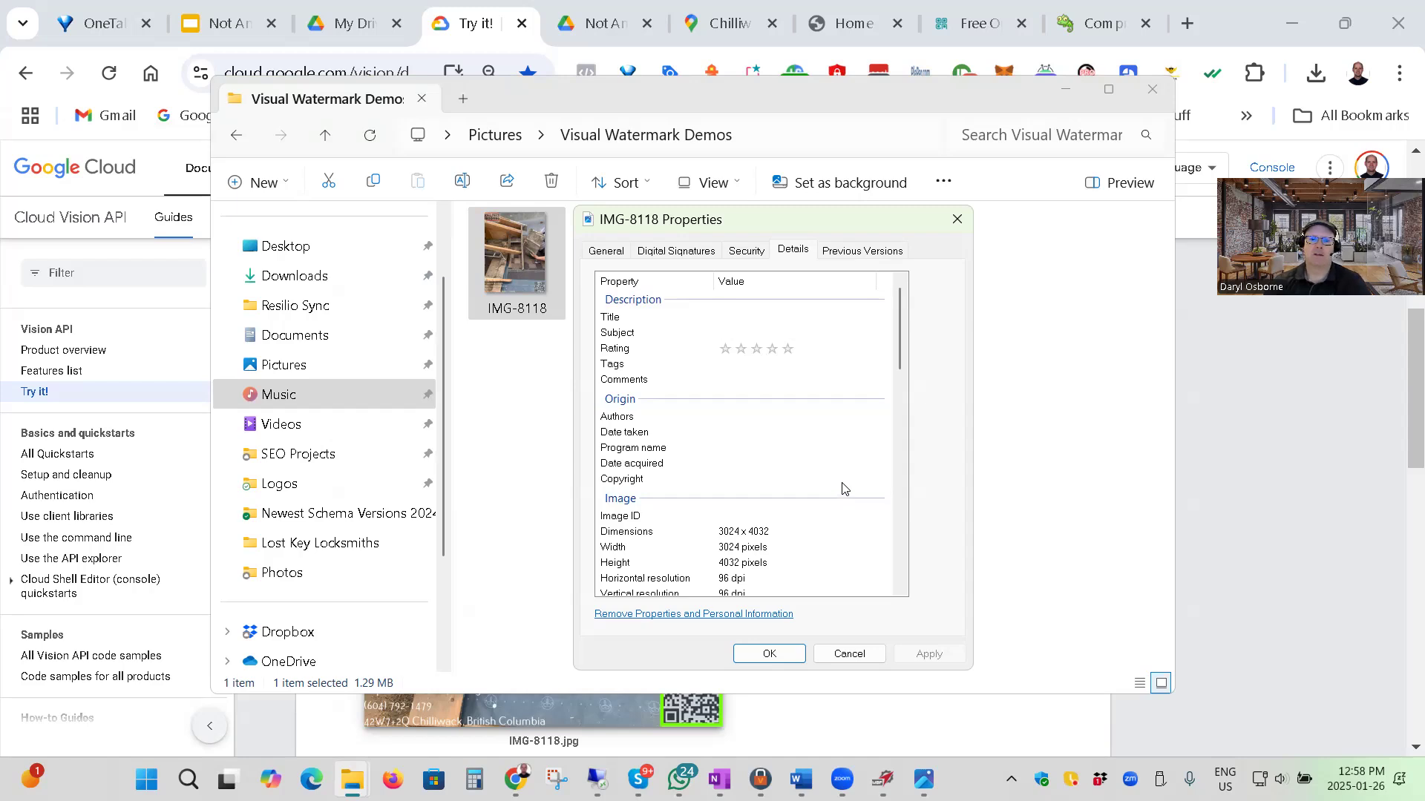
Rate IMG-8118 five stars, paste the copied schema script into its Comments property, and save the properties.
{"action": "left_click", "coordinate": [788, 349]}
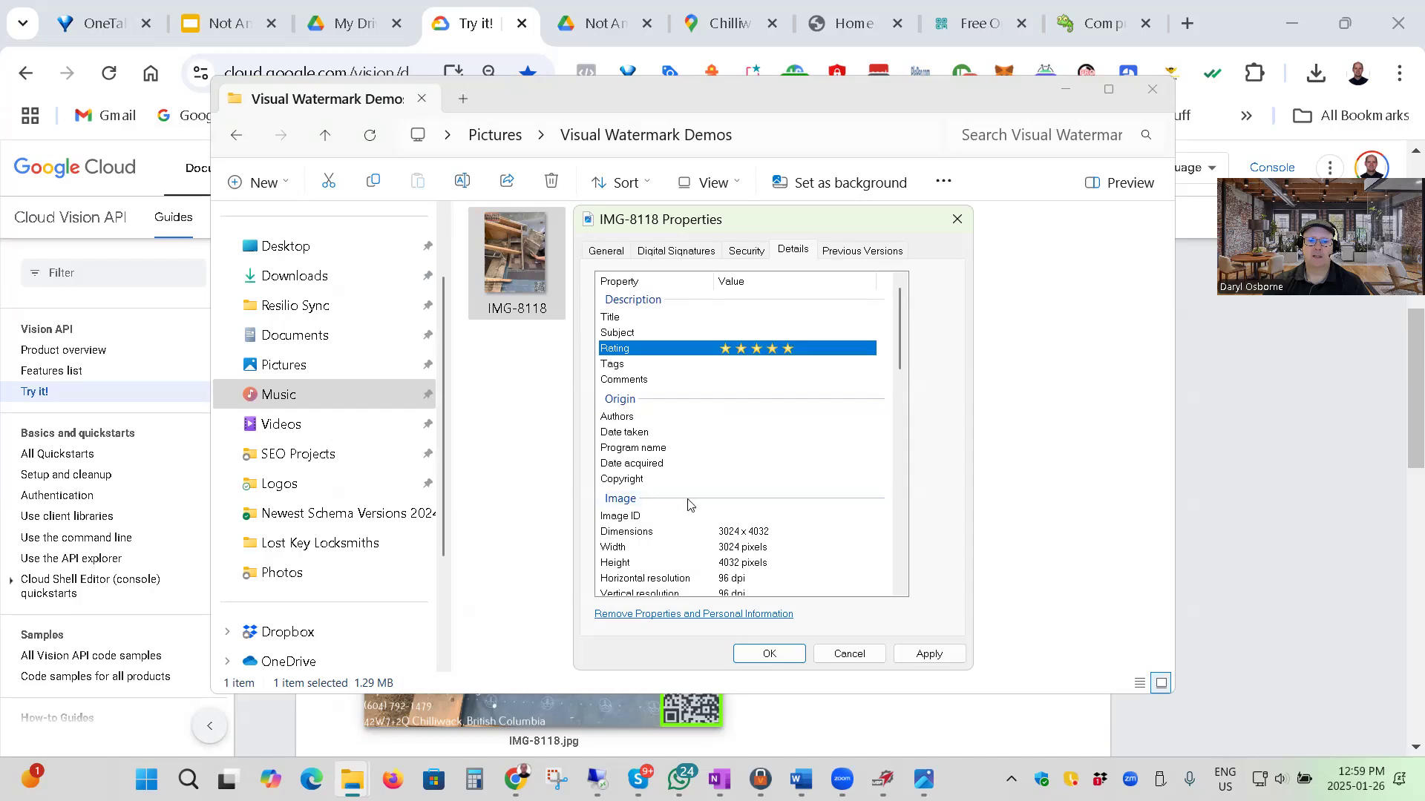
{"action": "left_click", "coordinate": [720, 379]}
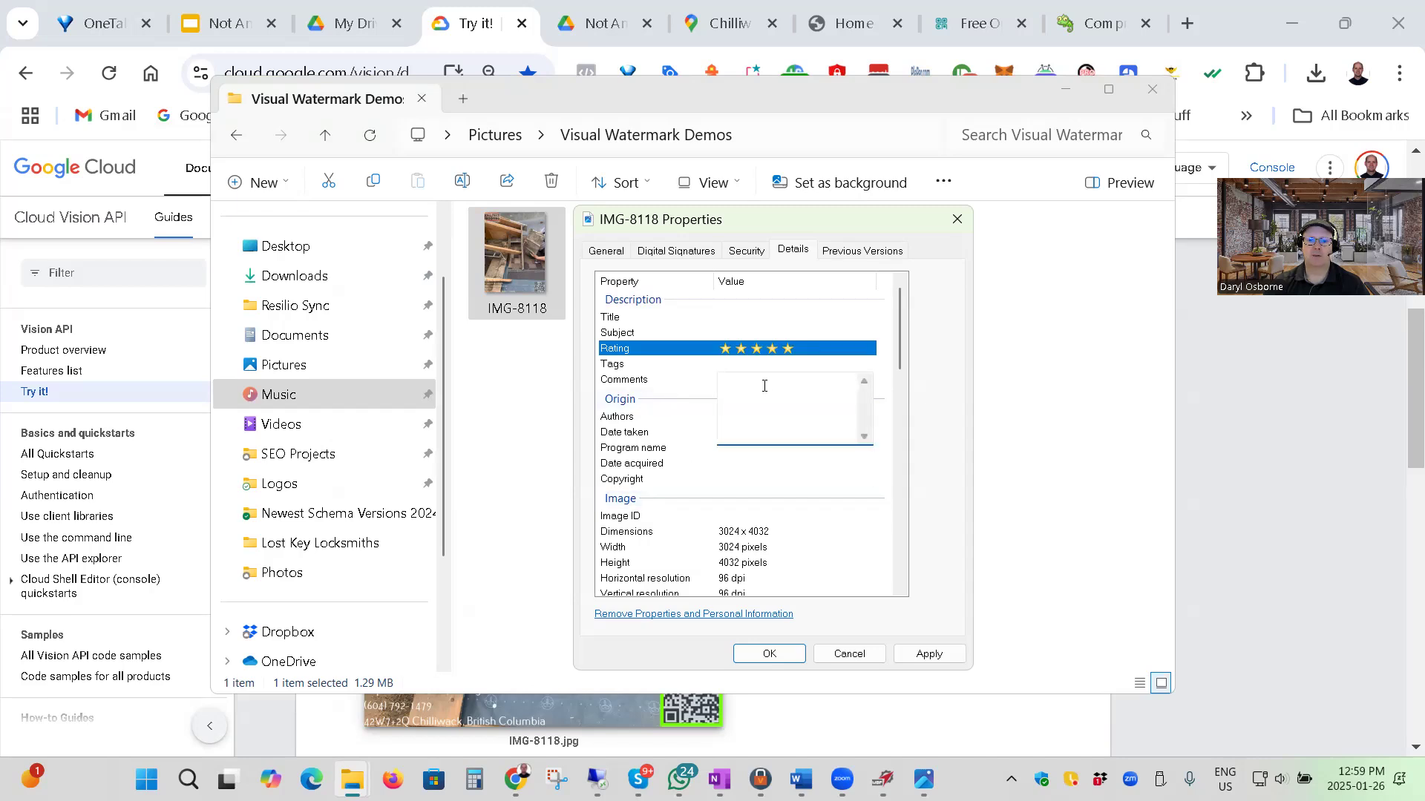
{"action": "key", "text": "ctrl+v"}
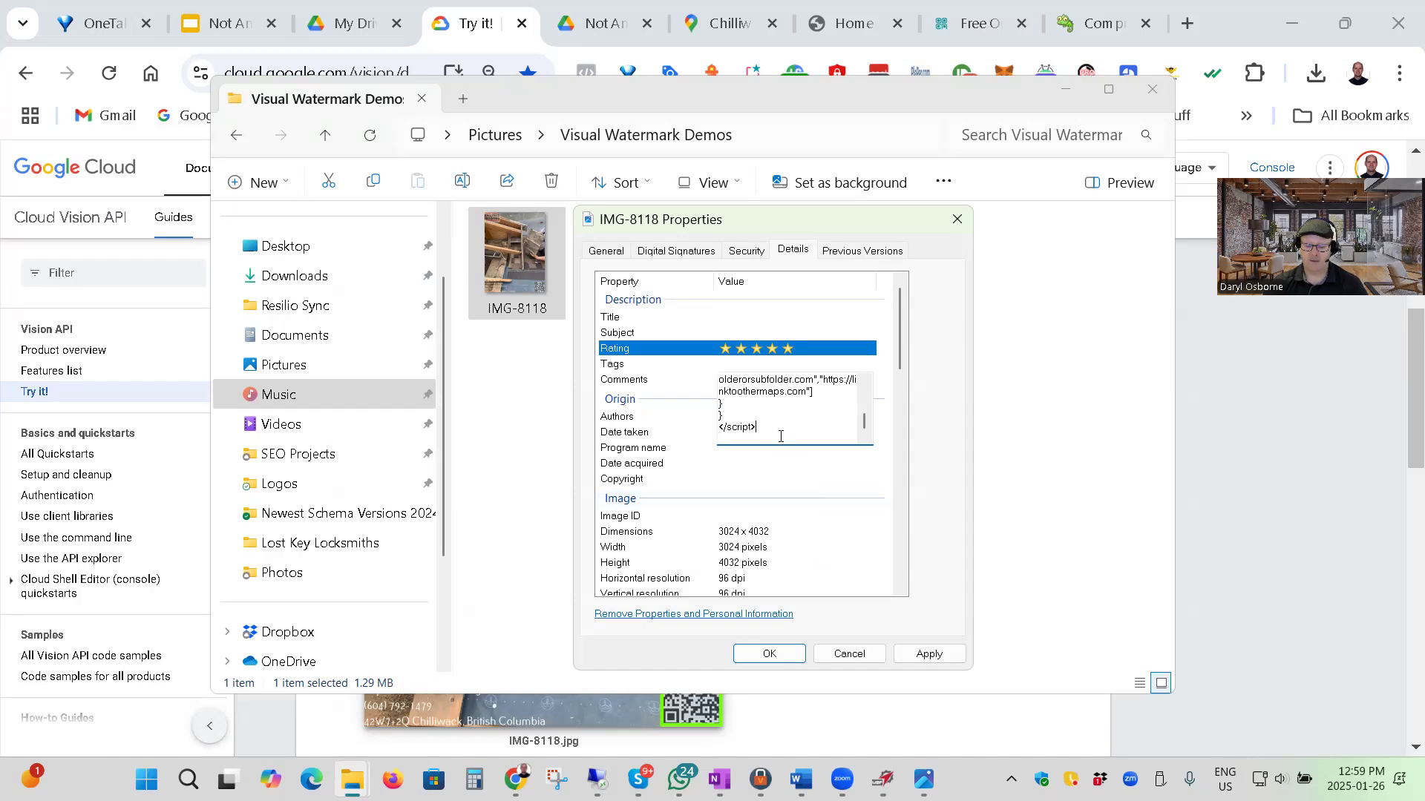
{"action": "left_click", "coordinate": [912, 654]}
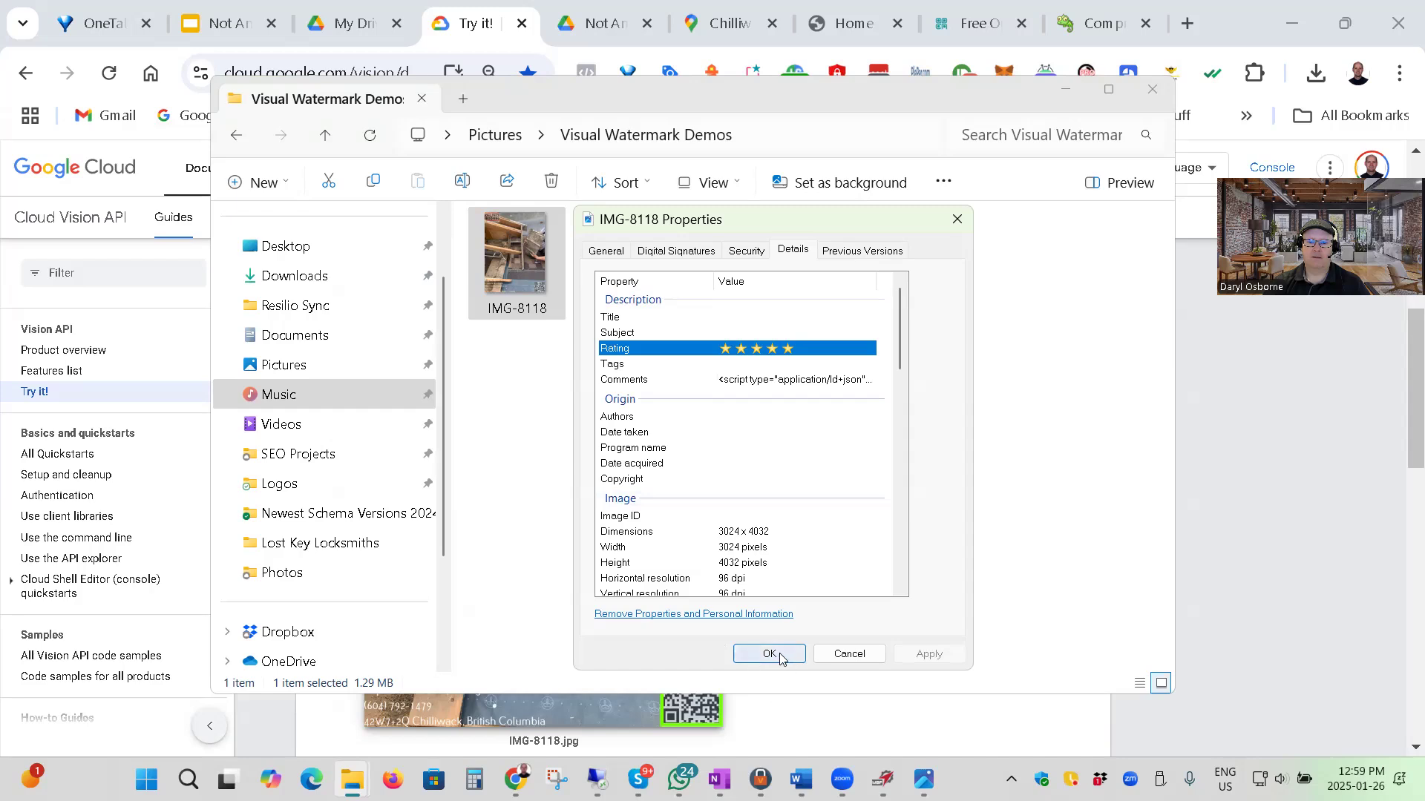
{"action": "scroll", "coordinate": [880, 441], "scroll_direction": "down", "scroll_amount": 3}
{"action": "scroll", "coordinate": [879, 441], "scroll_direction": "down", "scroll_amount": 15}
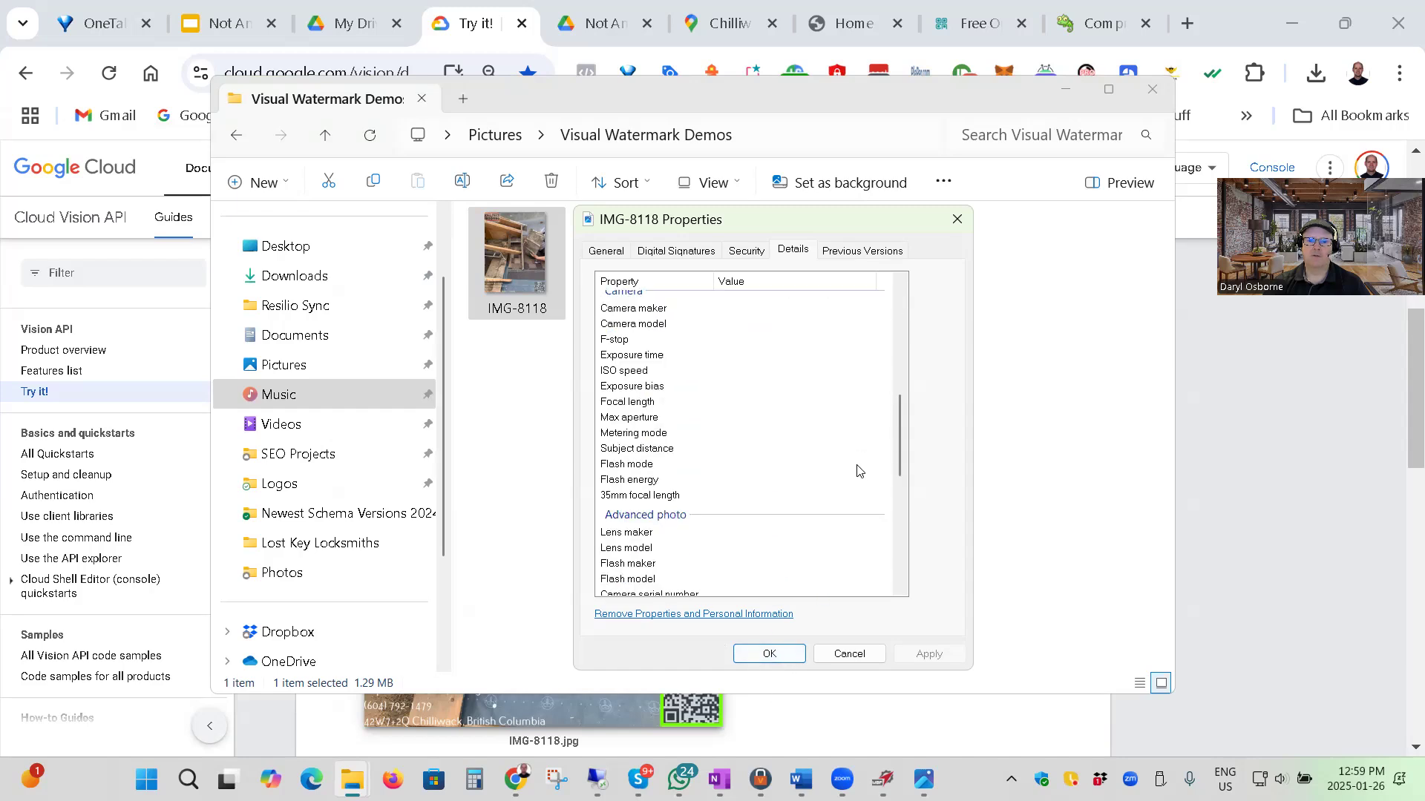
{"action": "scroll", "coordinate": [863, 486], "scroll_direction": "down", "scroll_amount": 1}
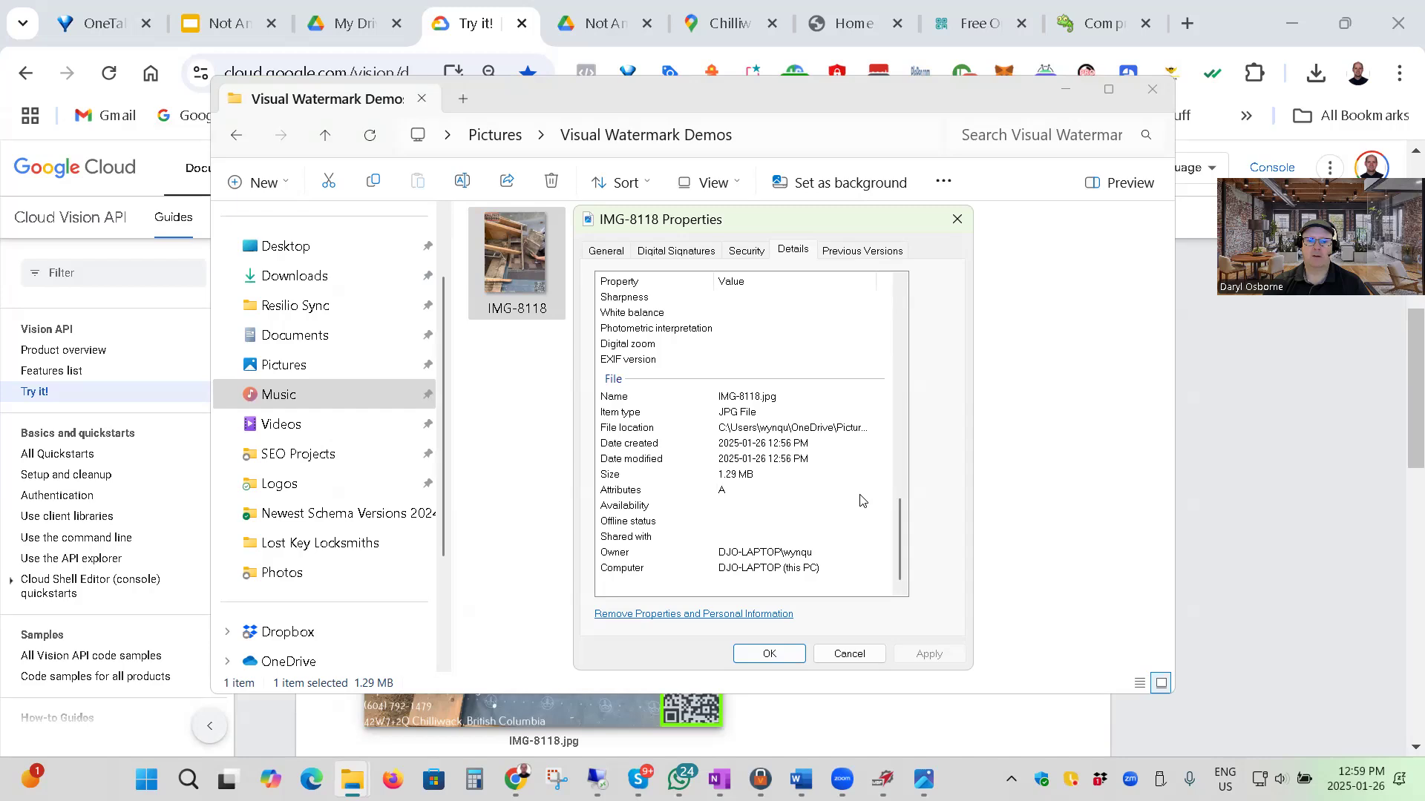
{"action": "scroll", "coordinate": [865, 497], "scroll_direction": "up", "scroll_amount": 19}
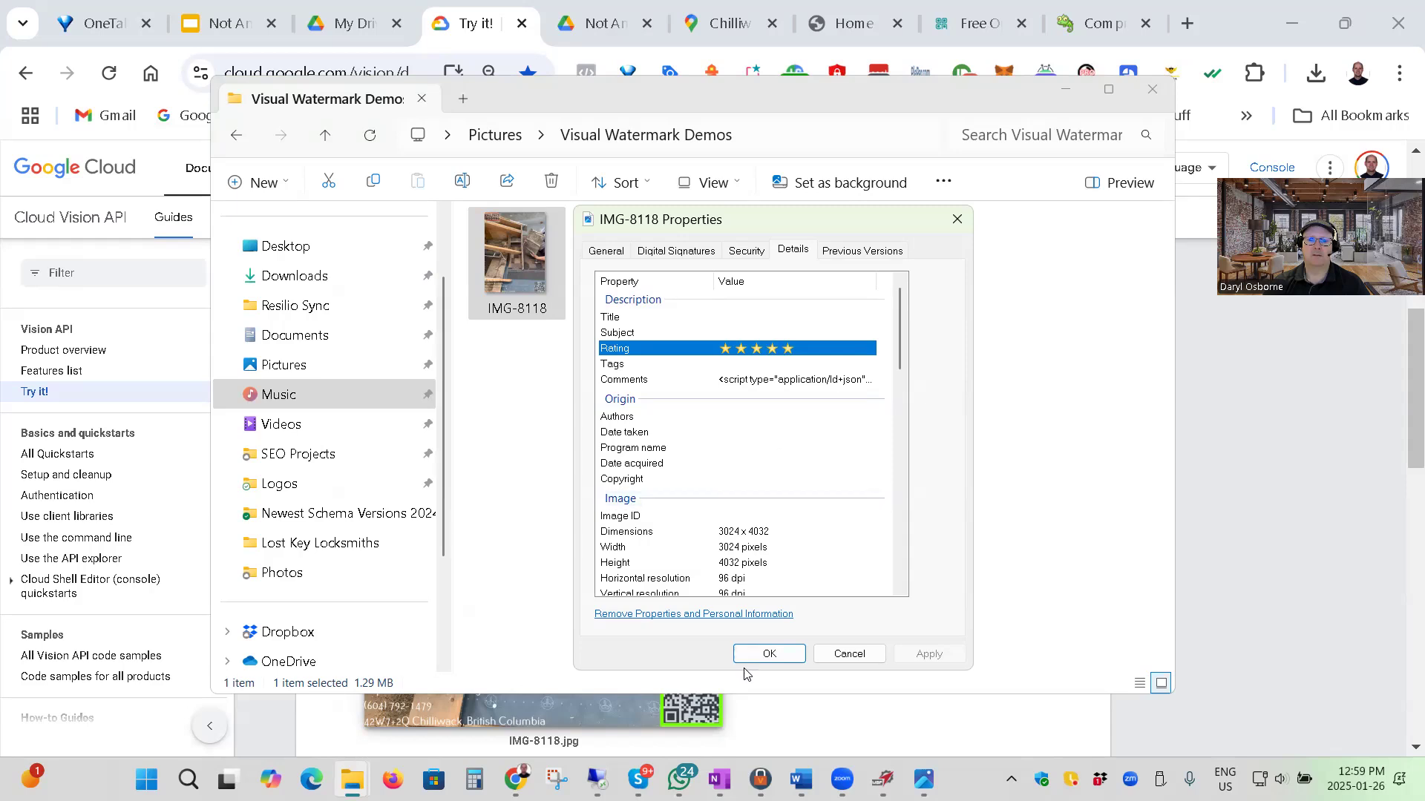
{"action": "left_click", "coordinate": [769, 653]}
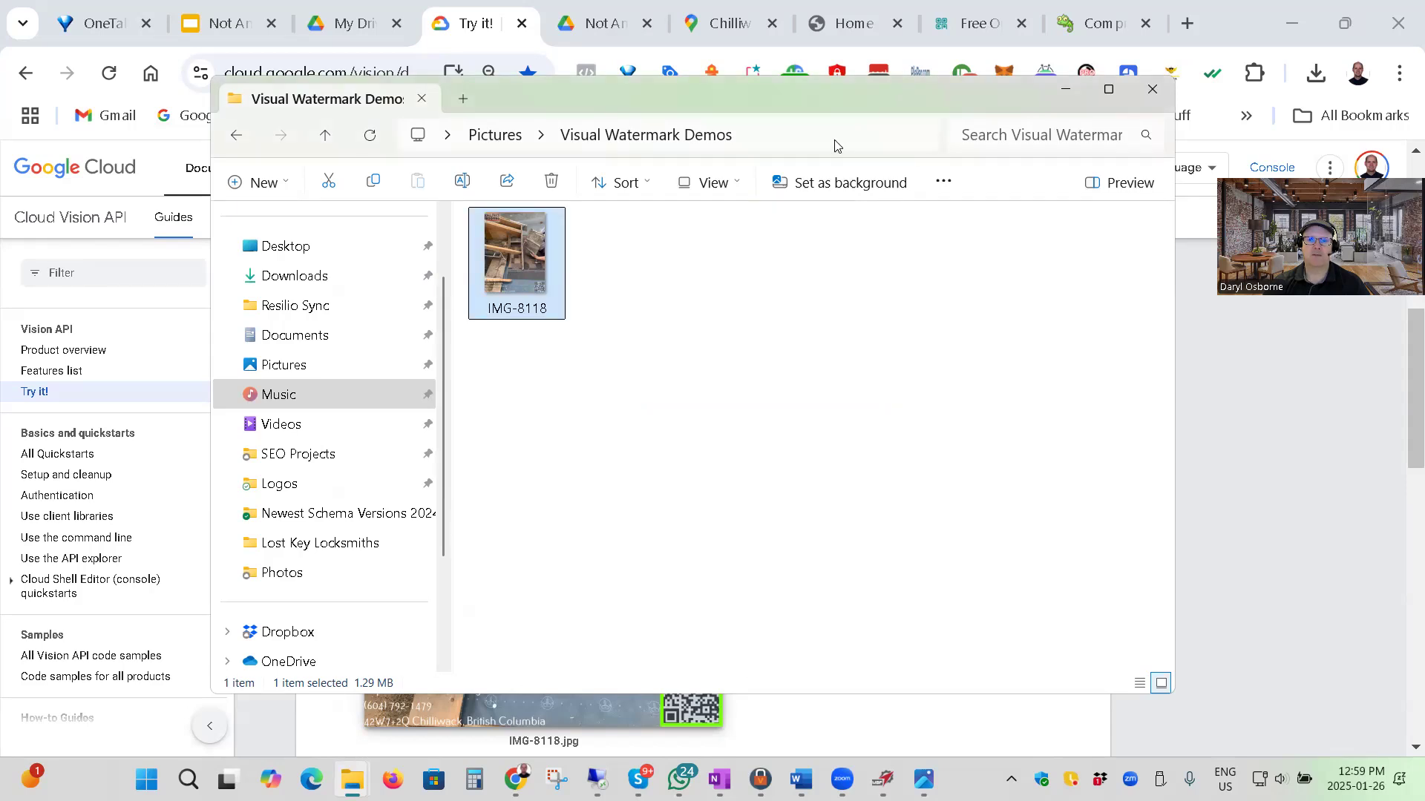
Reopen the detailed properties of IMG-8118, set the Title to "Roofer Repairing Strata Roof in Chilliwack BC" and save.
{"action": "left_click_drag", "start_coordinate": [735, 92], "coordinate": [757, 111]}
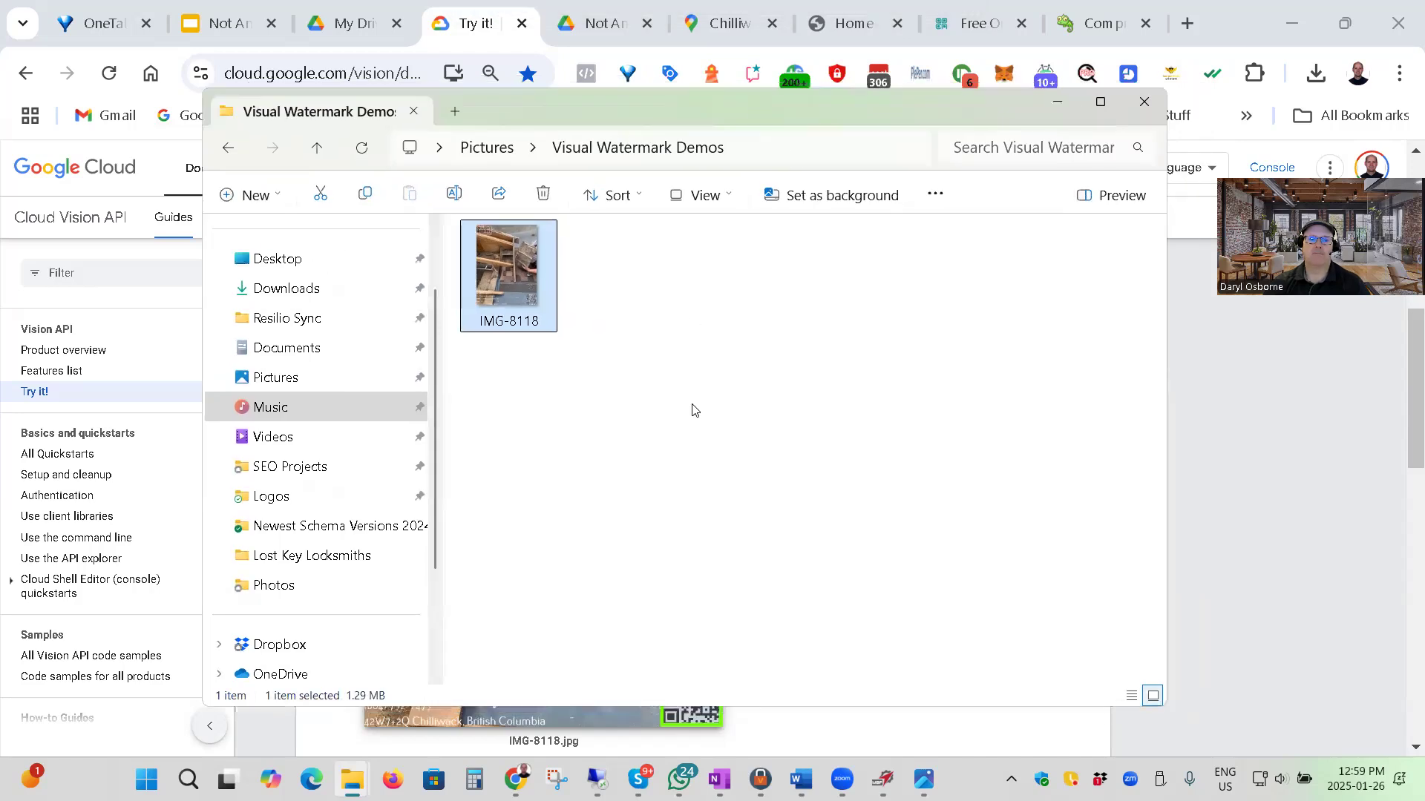
{"action": "left_click", "coordinate": [672, 414]}
{"action": "right_click", "coordinate": [529, 270]}
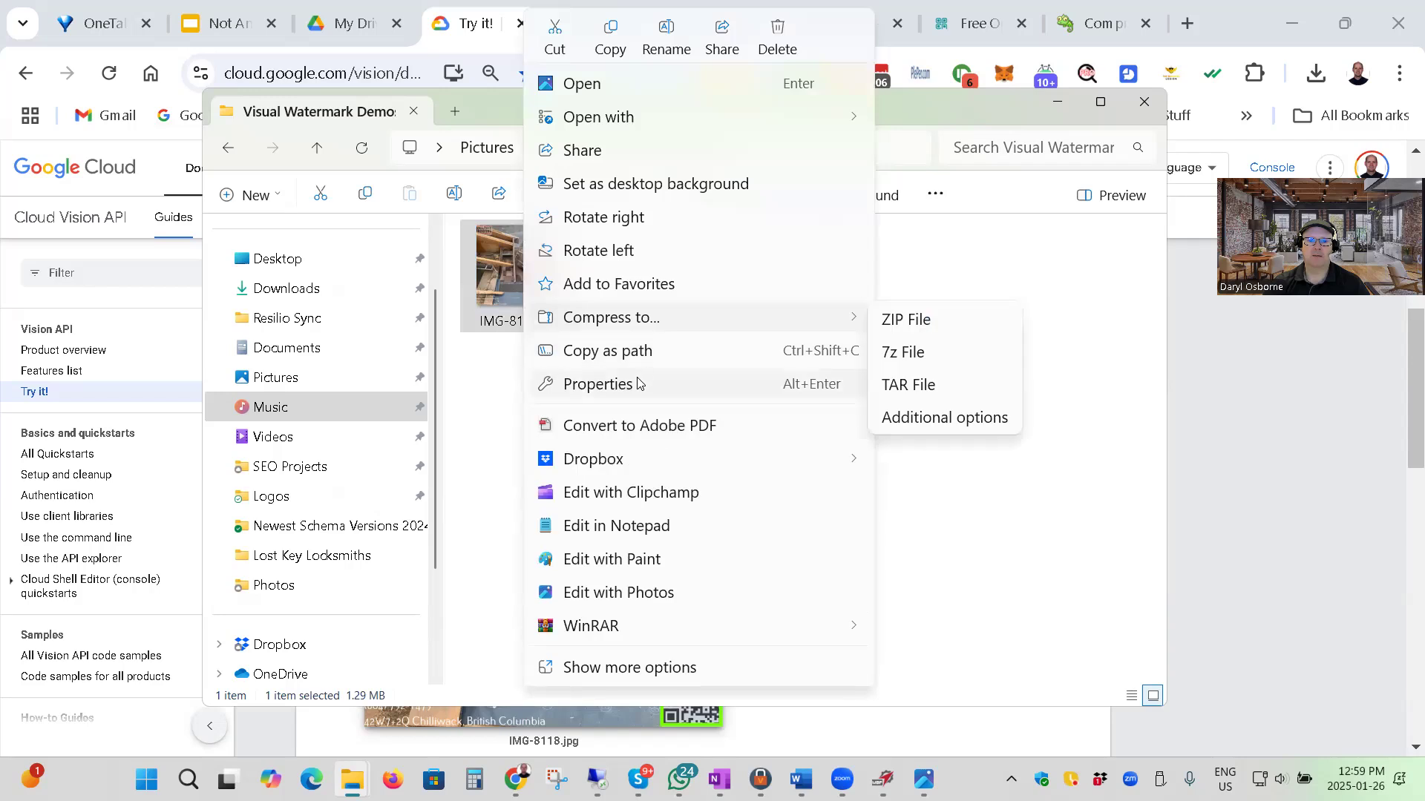
{"action": "left_click", "coordinate": [640, 383]}
{"action": "left_click", "coordinate": [749, 310]}
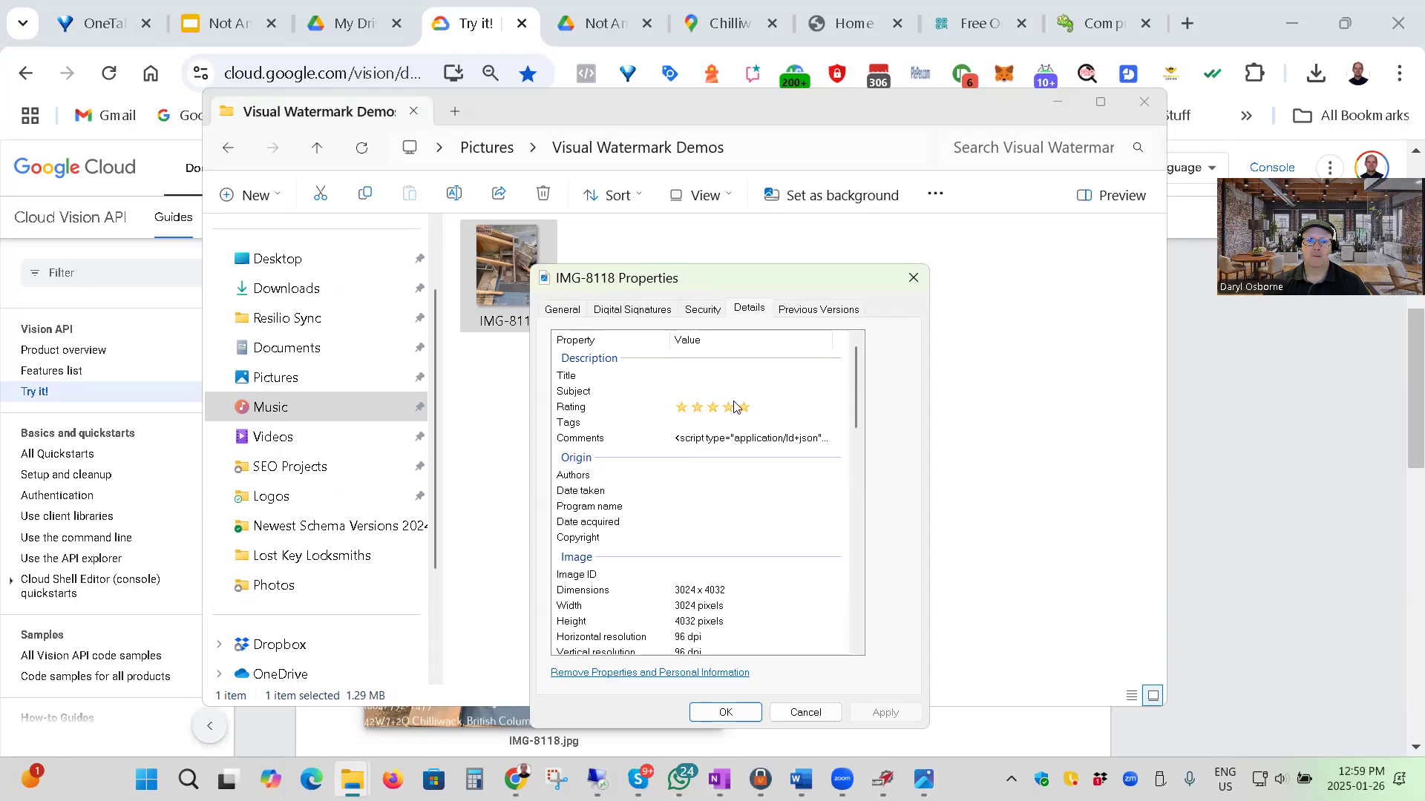
{"action": "left_click", "coordinate": [697, 375]}
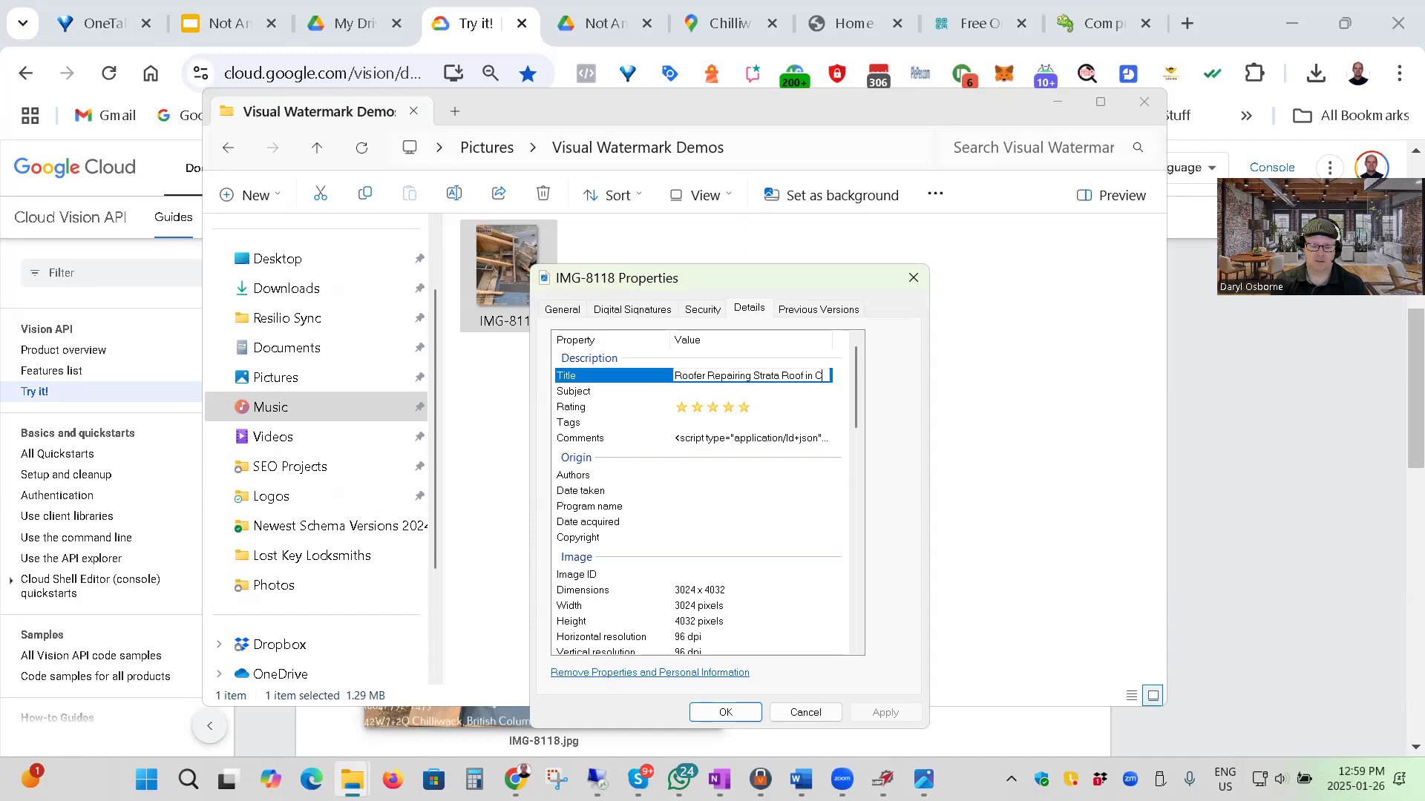
{"action": "type", "text": "illiwack BC"}
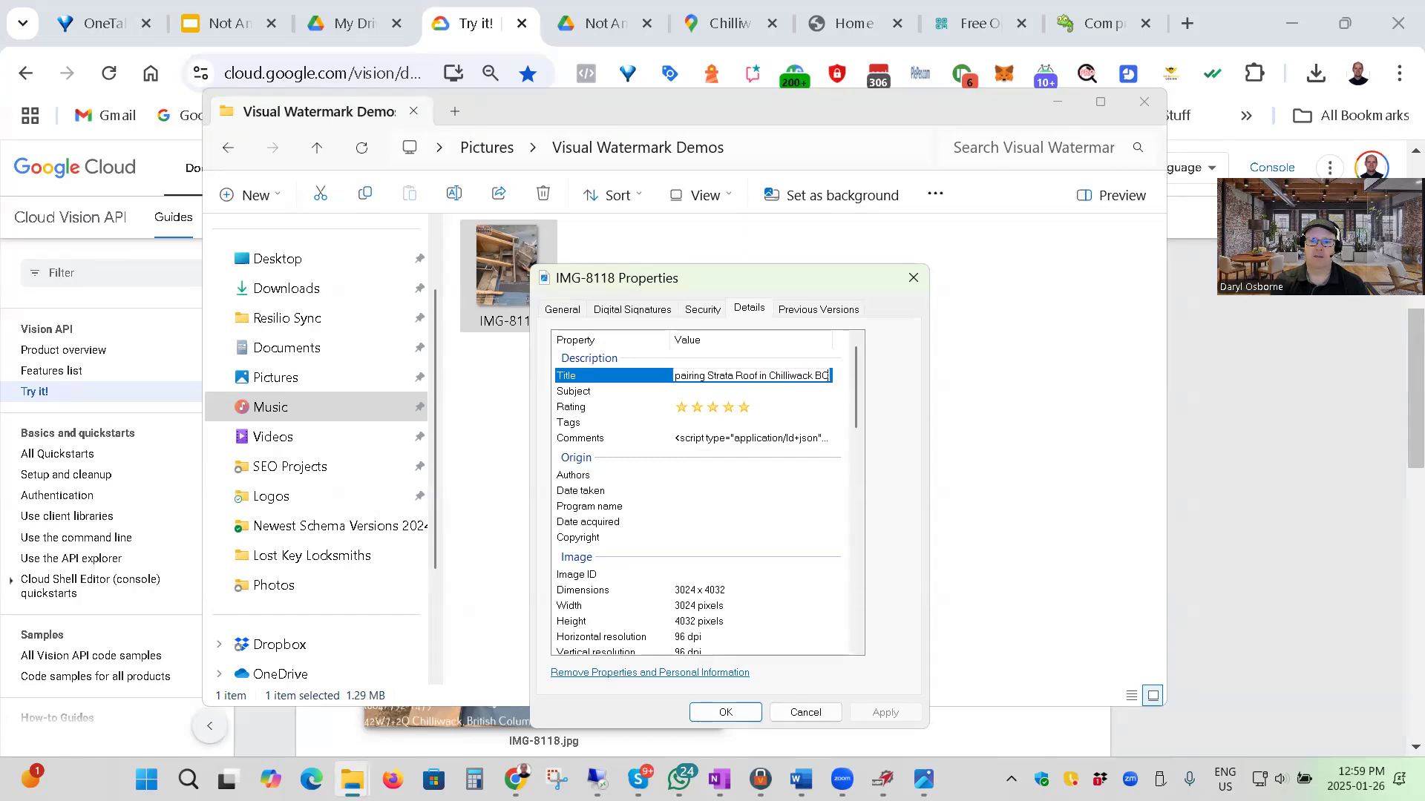
{"action": "key", "text": "Return"}
{"action": "left_click", "coordinate": [885, 712]}
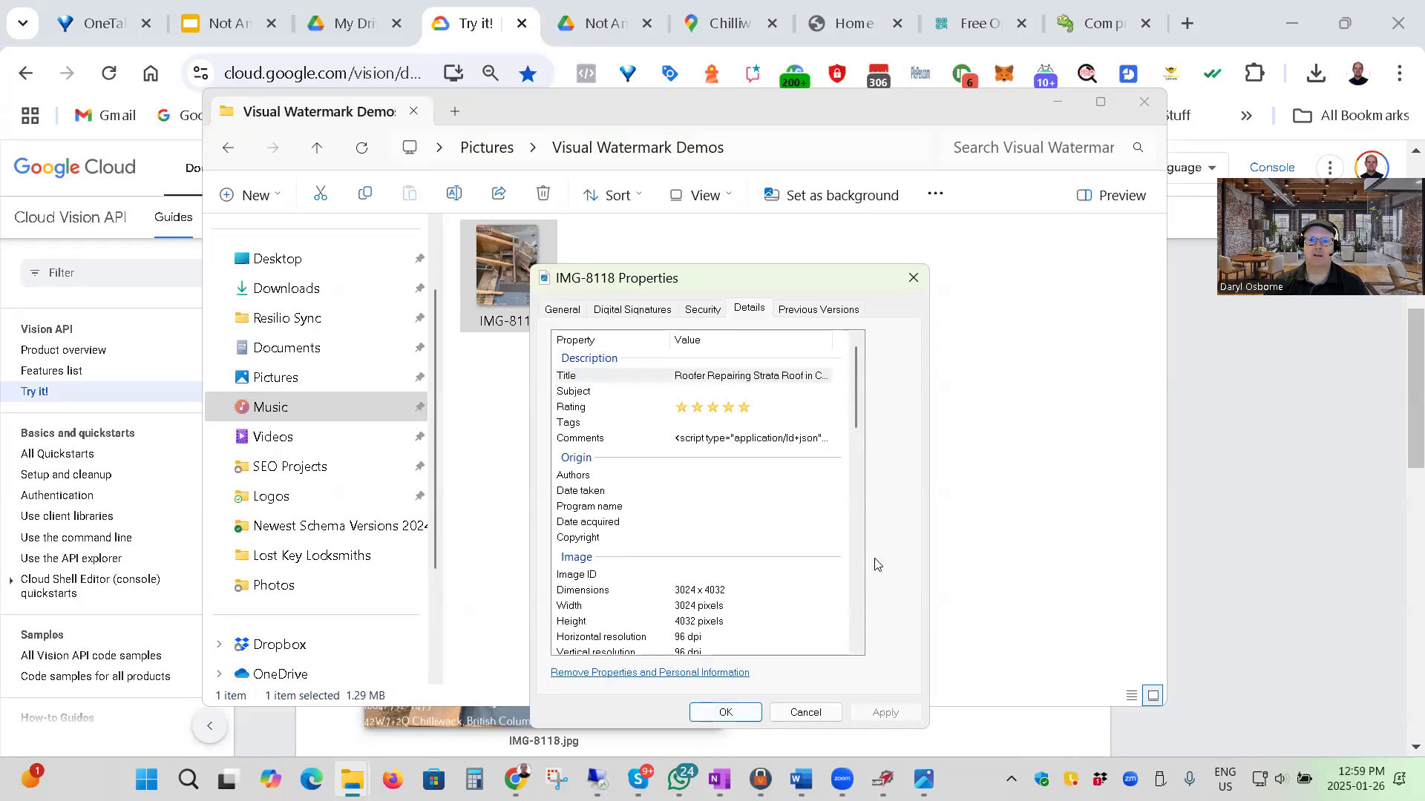
{"action": "left_click", "coordinate": [710, 714]}
{"action": "left_click", "coordinate": [745, 685]}
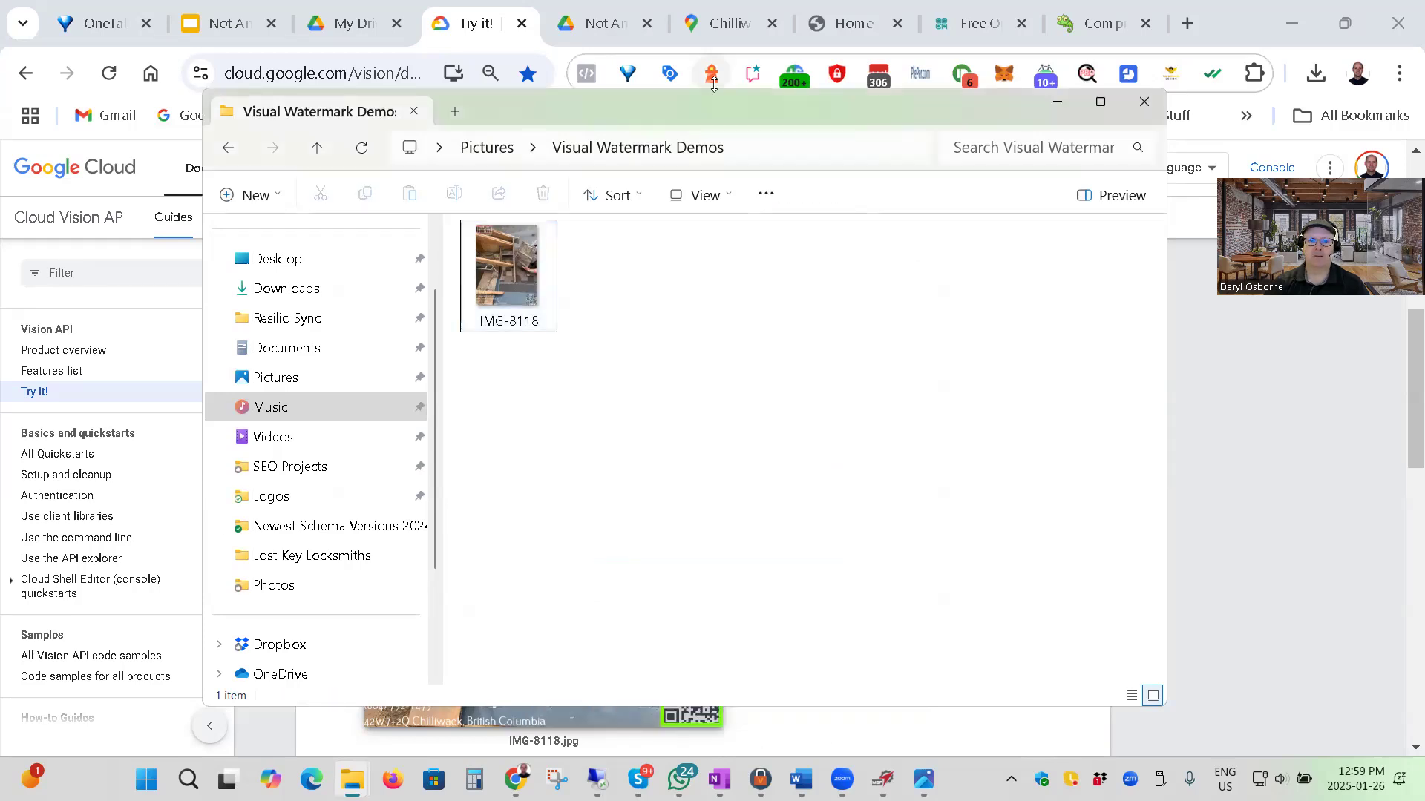
Switch to the Not Another SEO Guru folder in Google Drive and upload IMG-8118 from the Visual Watermark Demos folder.
{"action": "left_click_drag", "start_coordinate": [688, 113], "coordinate": [1136, 201]}
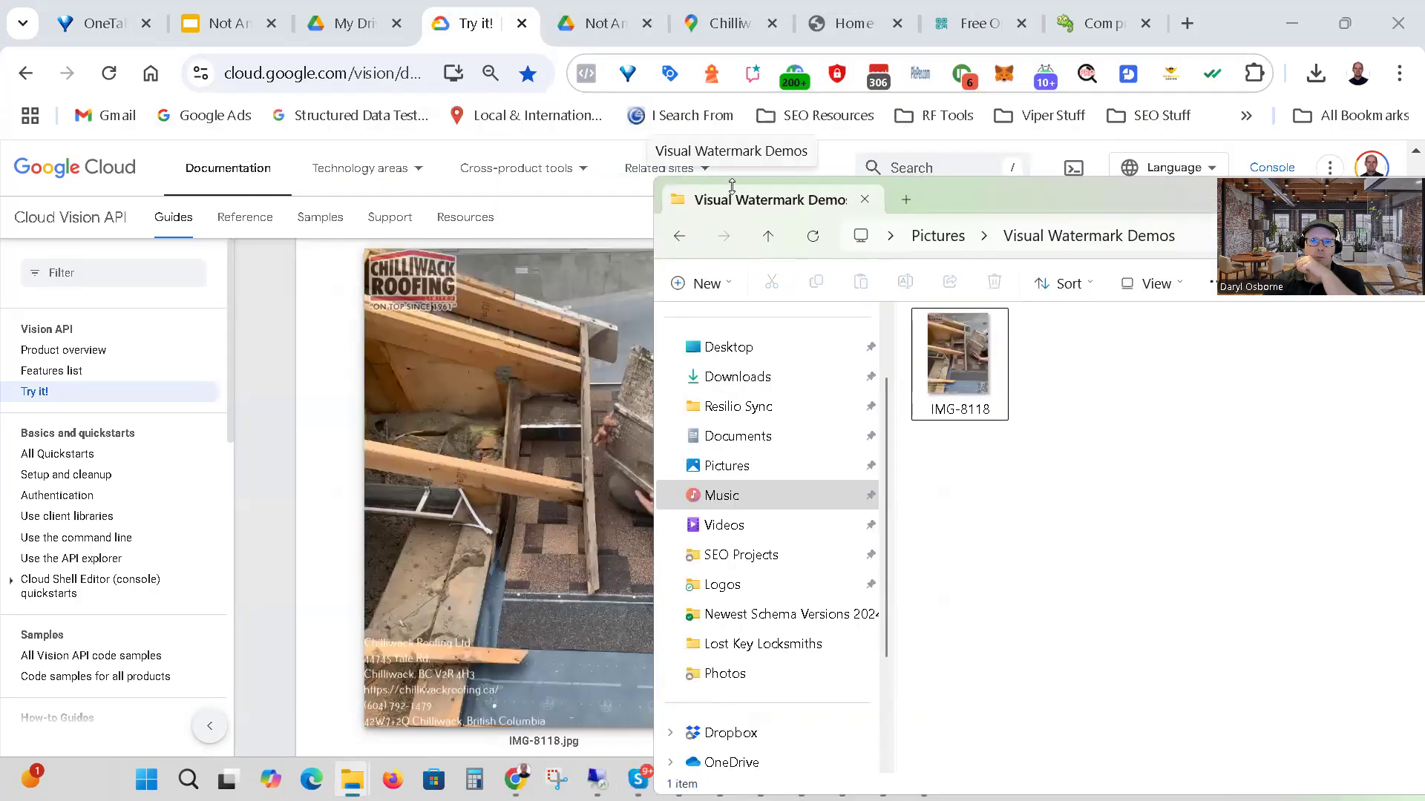
{"action": "left_click", "coordinate": [605, 29]}
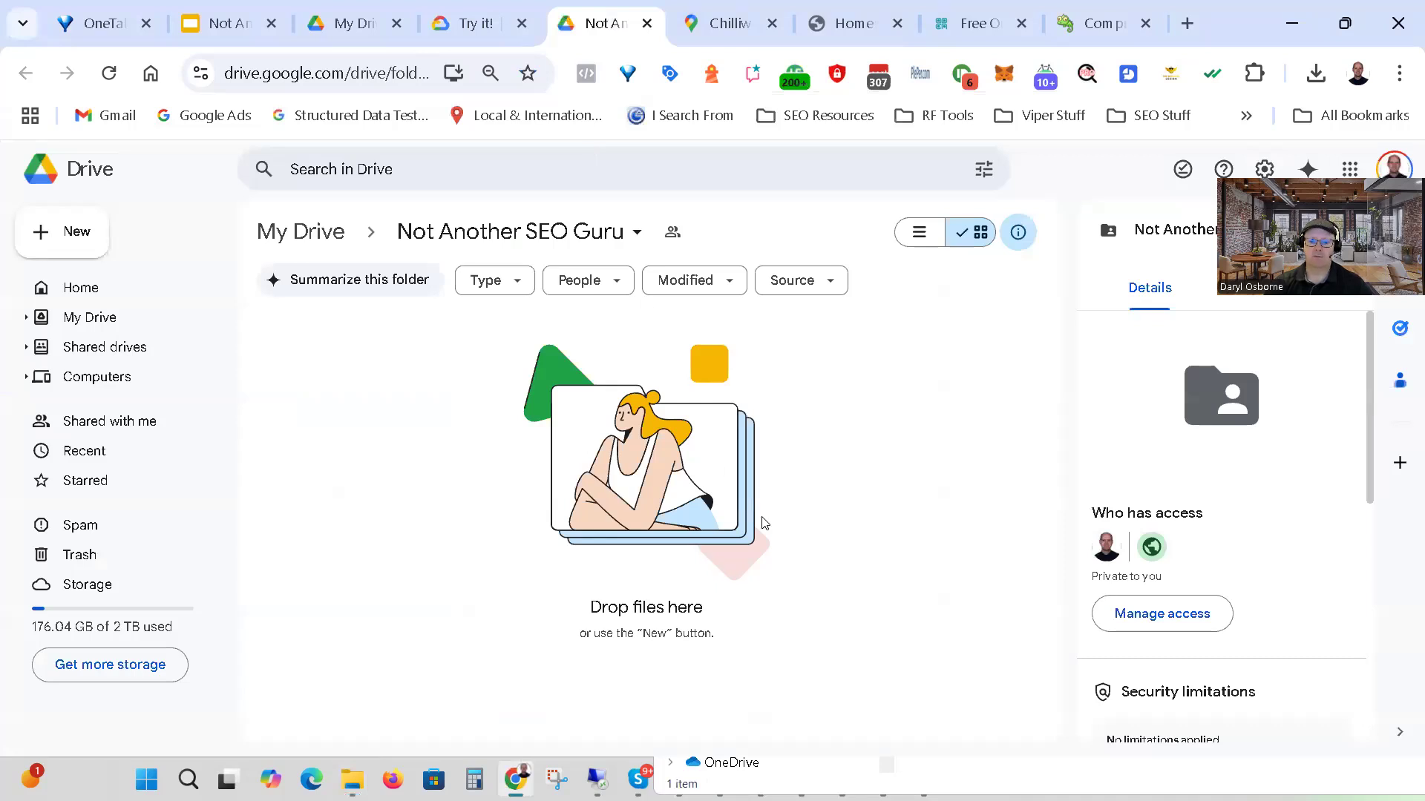
{"action": "mouse_move", "coordinate": [515, 779]}
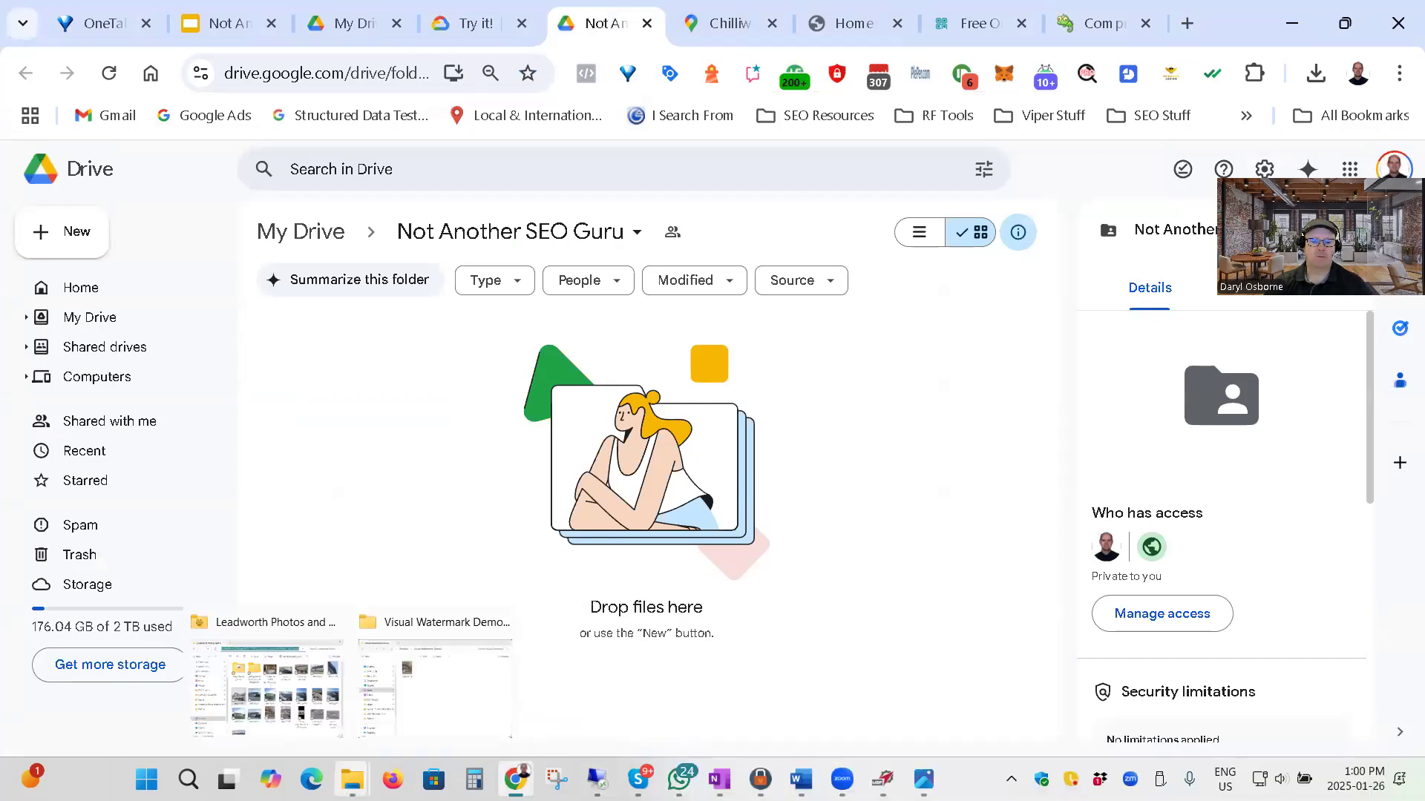
{"action": "left_click", "coordinate": [407, 705]}
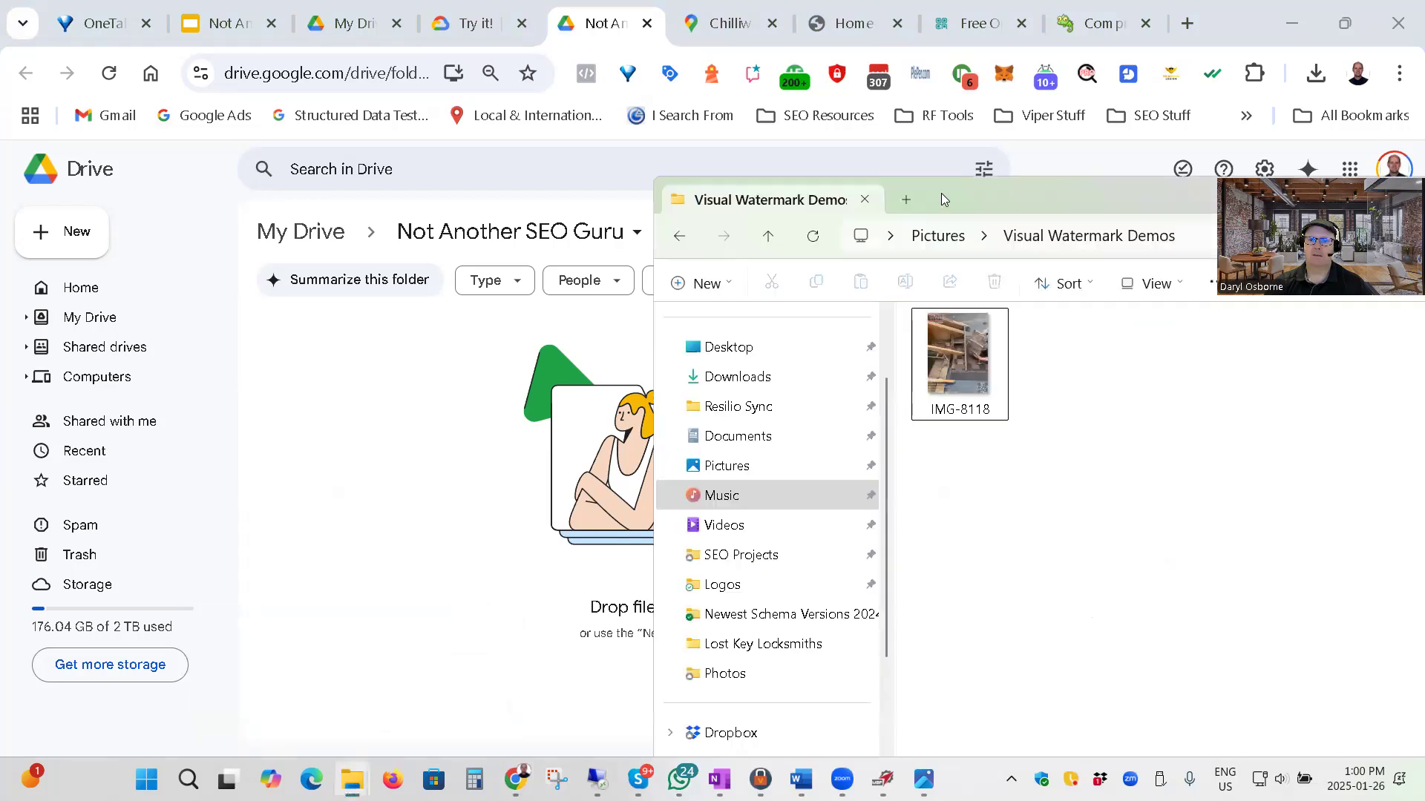
{"action": "left_click_drag", "start_coordinate": [941, 199], "coordinate": [1151, 189]}
{"action": "left_click_drag", "start_coordinate": [1169, 350], "coordinate": [656, 505]}
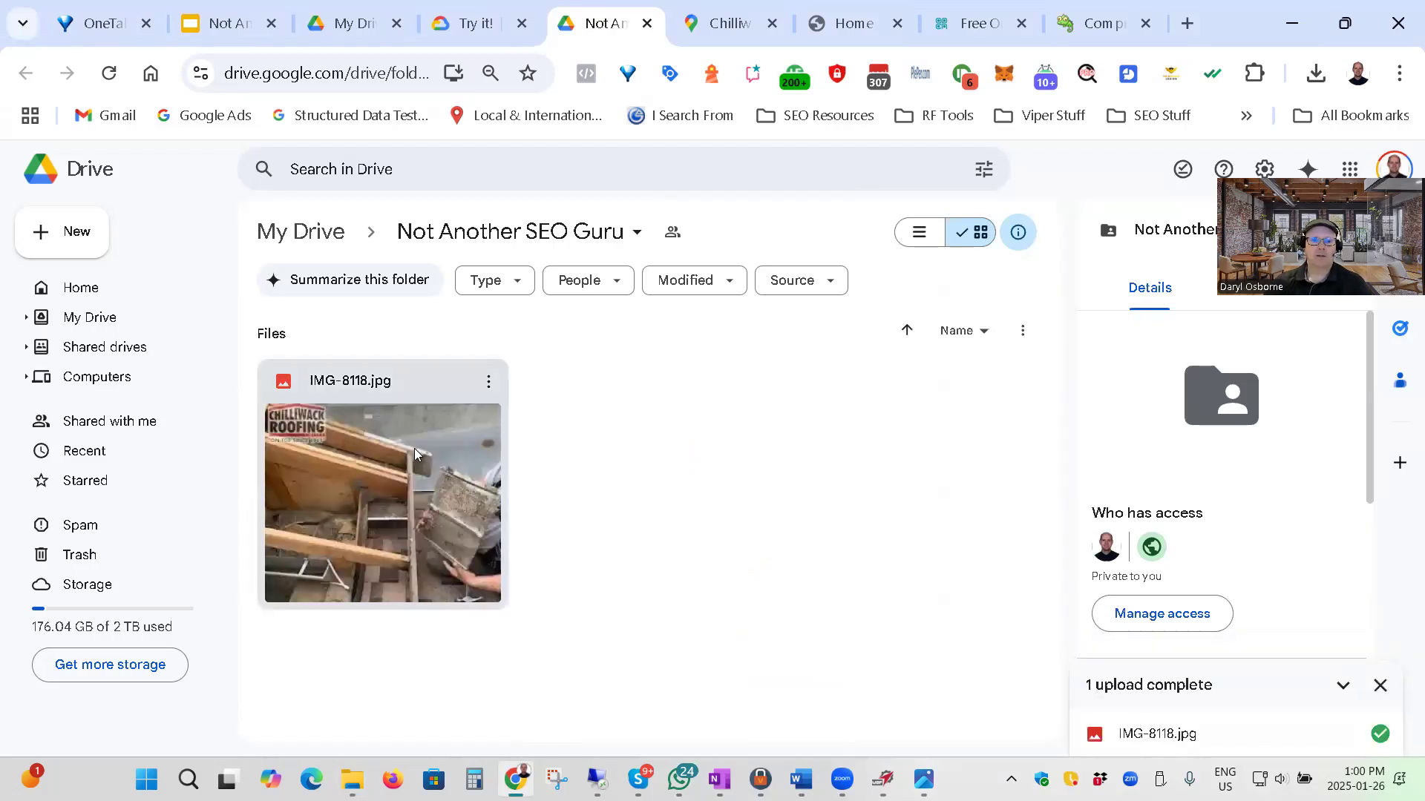
Examine the Drive details of the uploaded IMG-8118.jpg, including its Description field.
{"action": "left_click", "coordinate": [443, 469]}
{"action": "scroll", "coordinate": [1256, 585], "scroll_direction": "down", "scroll_amount": 4}
{"action": "scroll", "coordinate": [1256, 585], "scroll_direction": "down", "scroll_amount": 3}
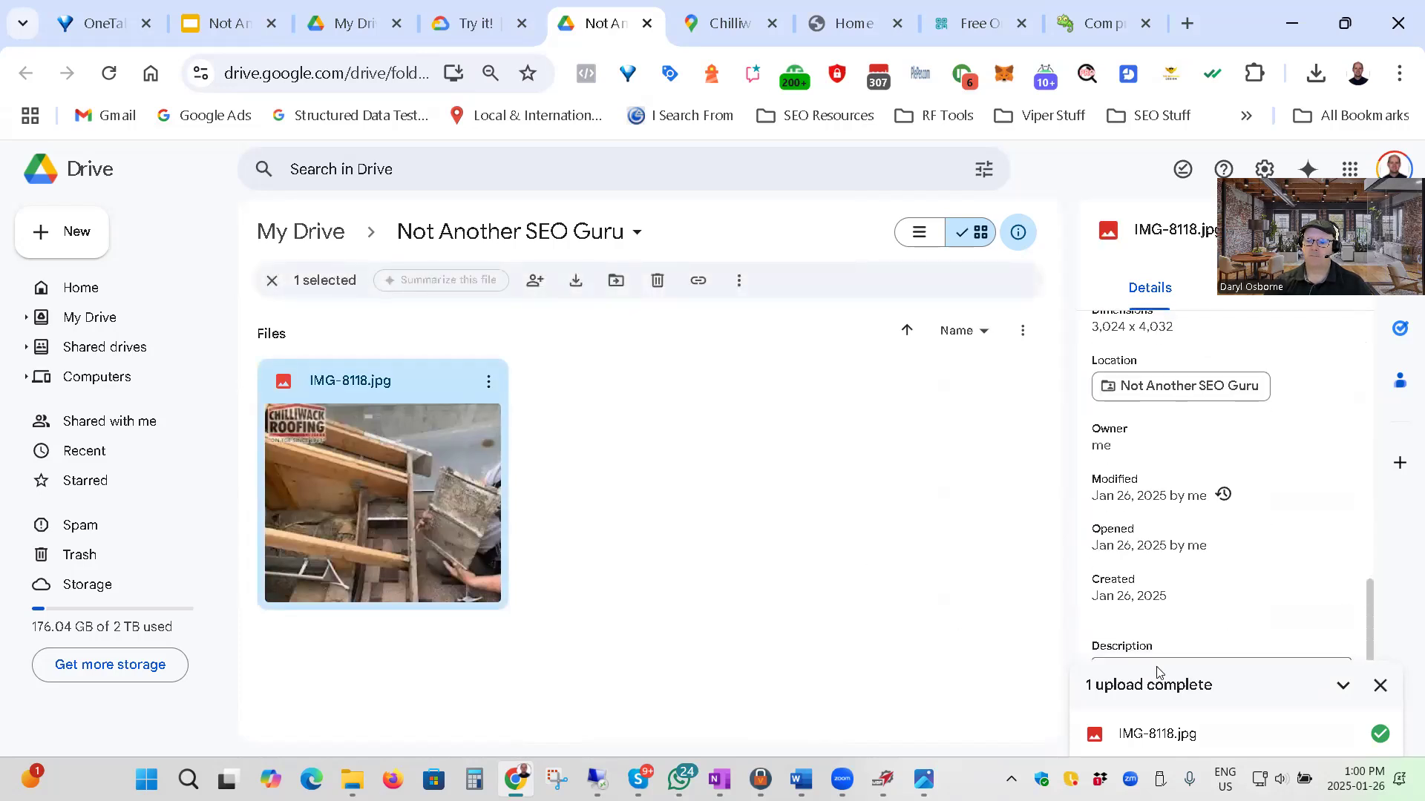
{"action": "left_click", "coordinate": [1380, 685]}
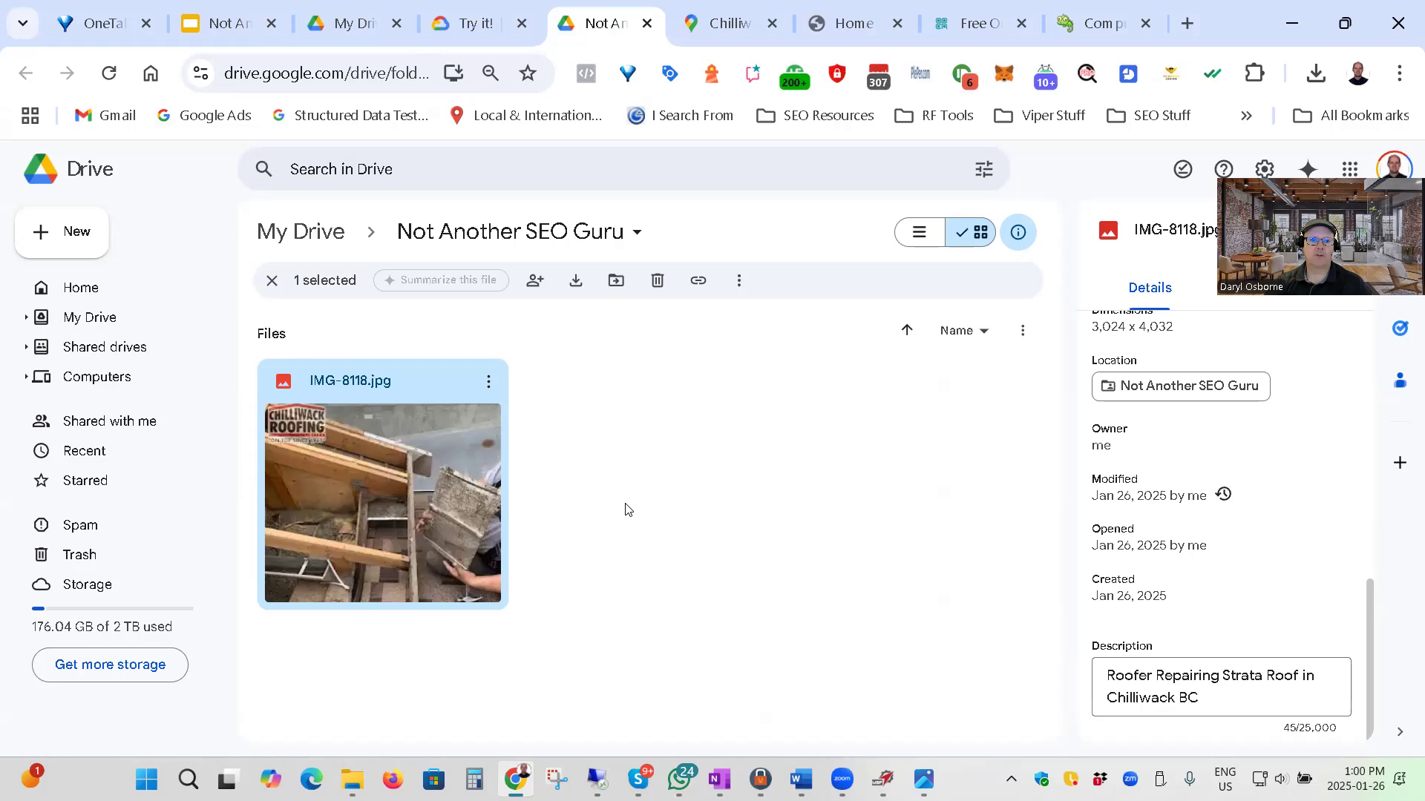
{"action": "left_click", "coordinate": [820, 524]}
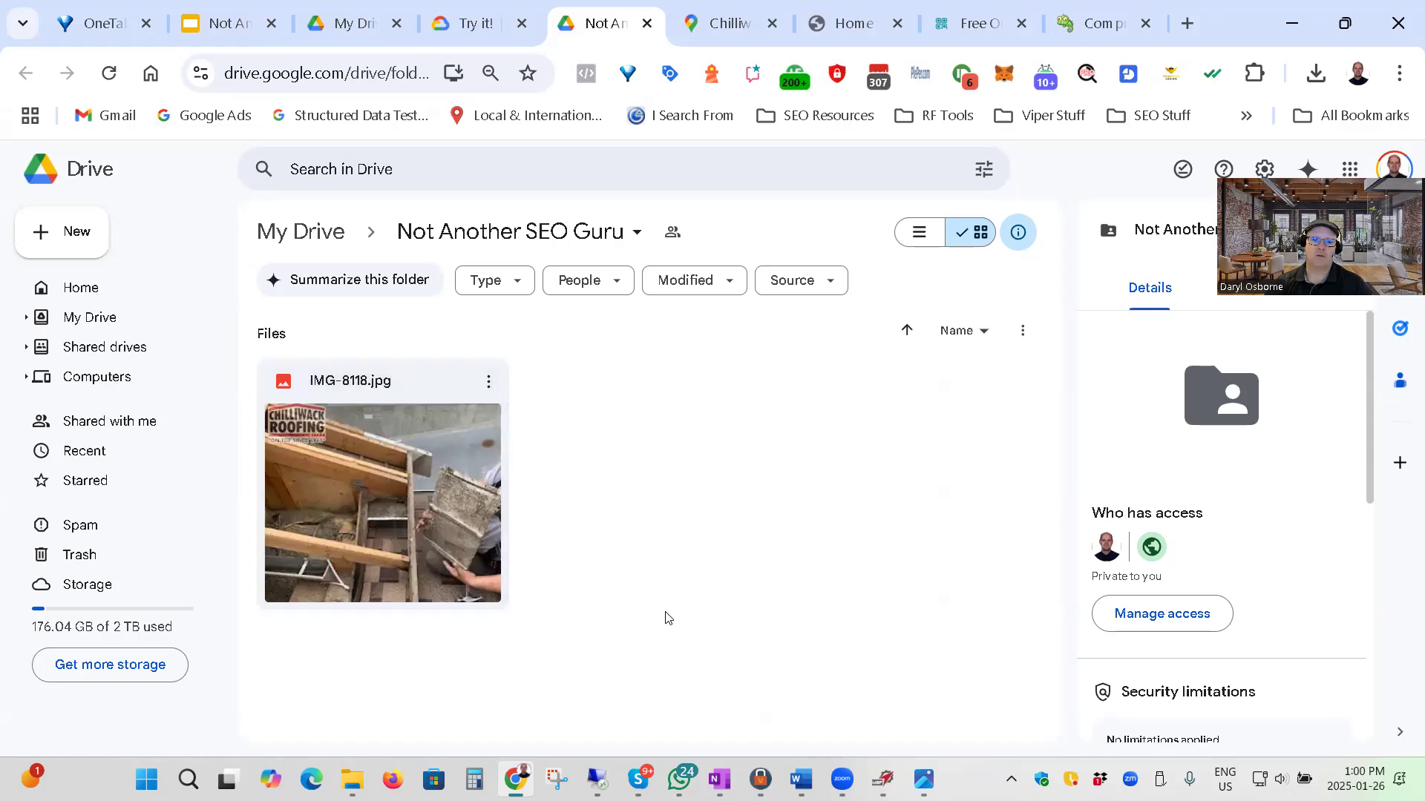
{"action": "left_click", "coordinate": [386, 489]}
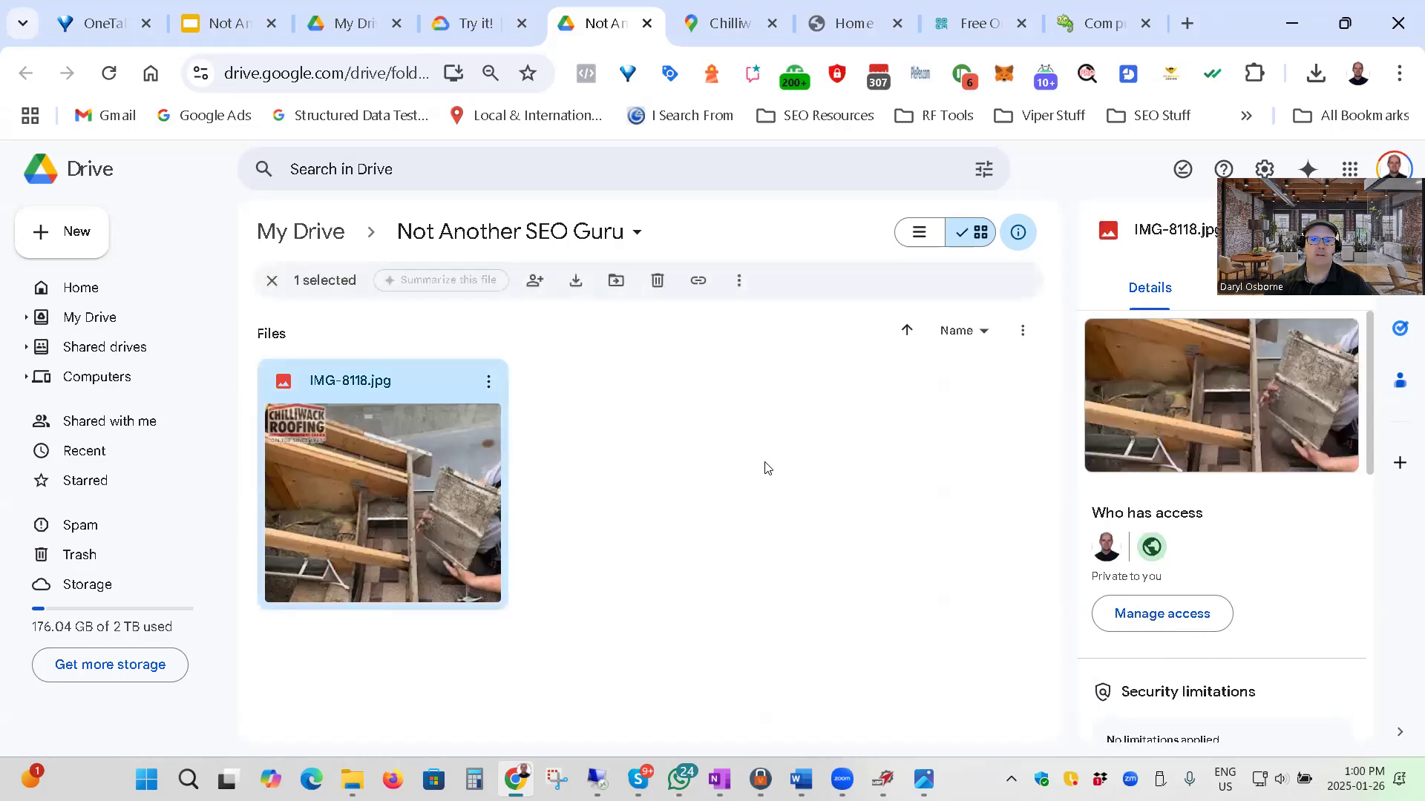
Download IMG-8118.jpg from Drive into the Visual Watermark Demos folder, replacing the existing IMG-8118 file.
{"action": "left_click", "coordinate": [576, 282]}
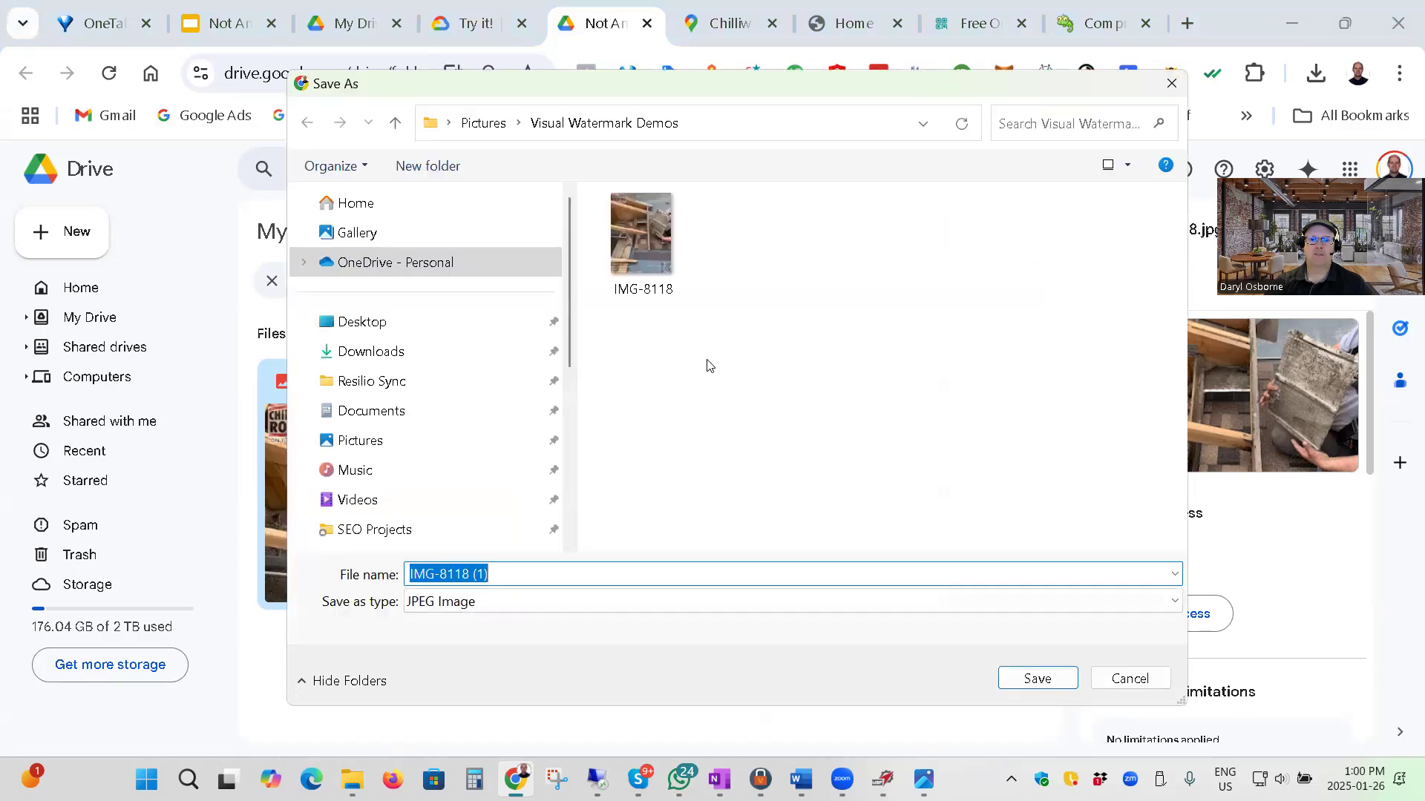
{"action": "left_click", "coordinate": [628, 246]}
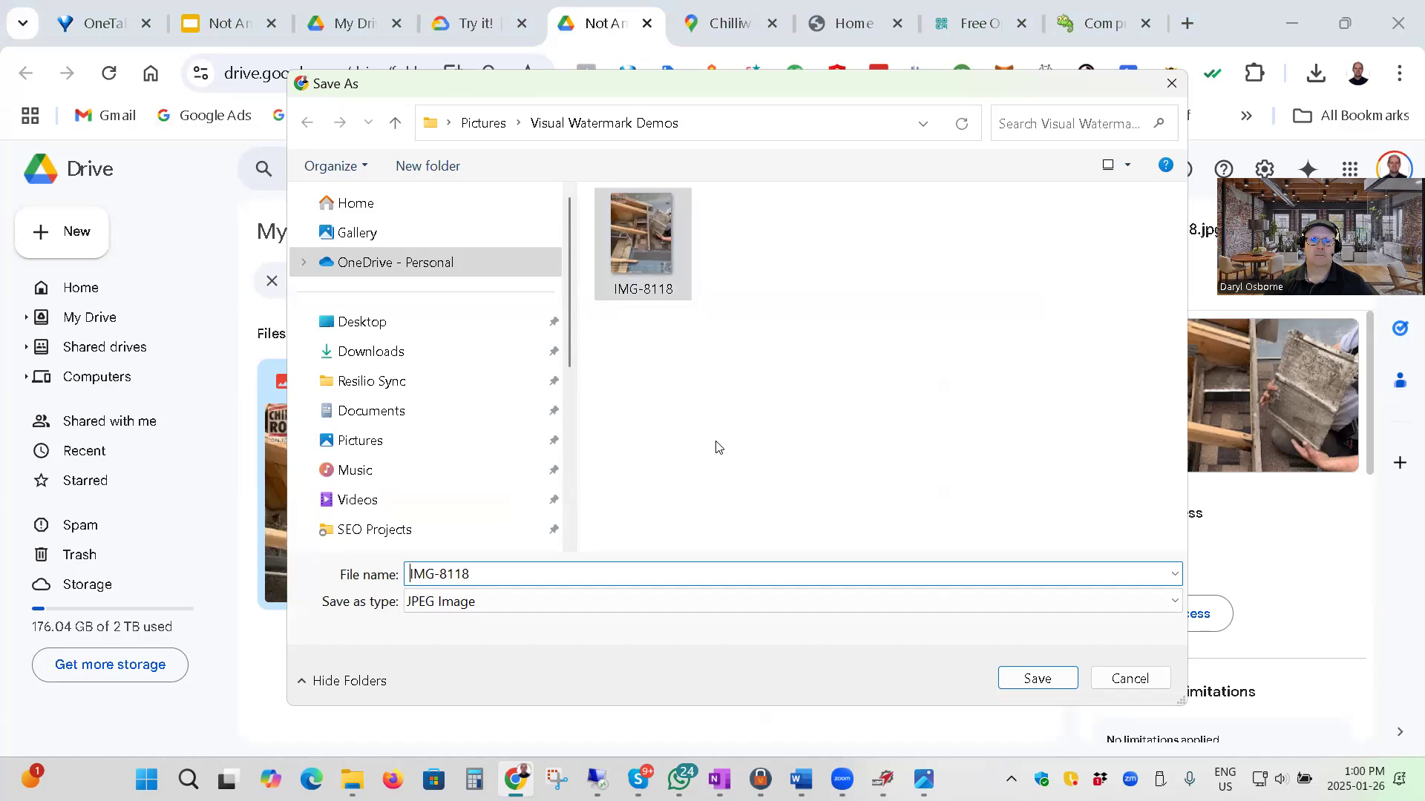
{"action": "left_click", "coordinate": [1032, 681]}
{"action": "left_click", "coordinate": [754, 389]}
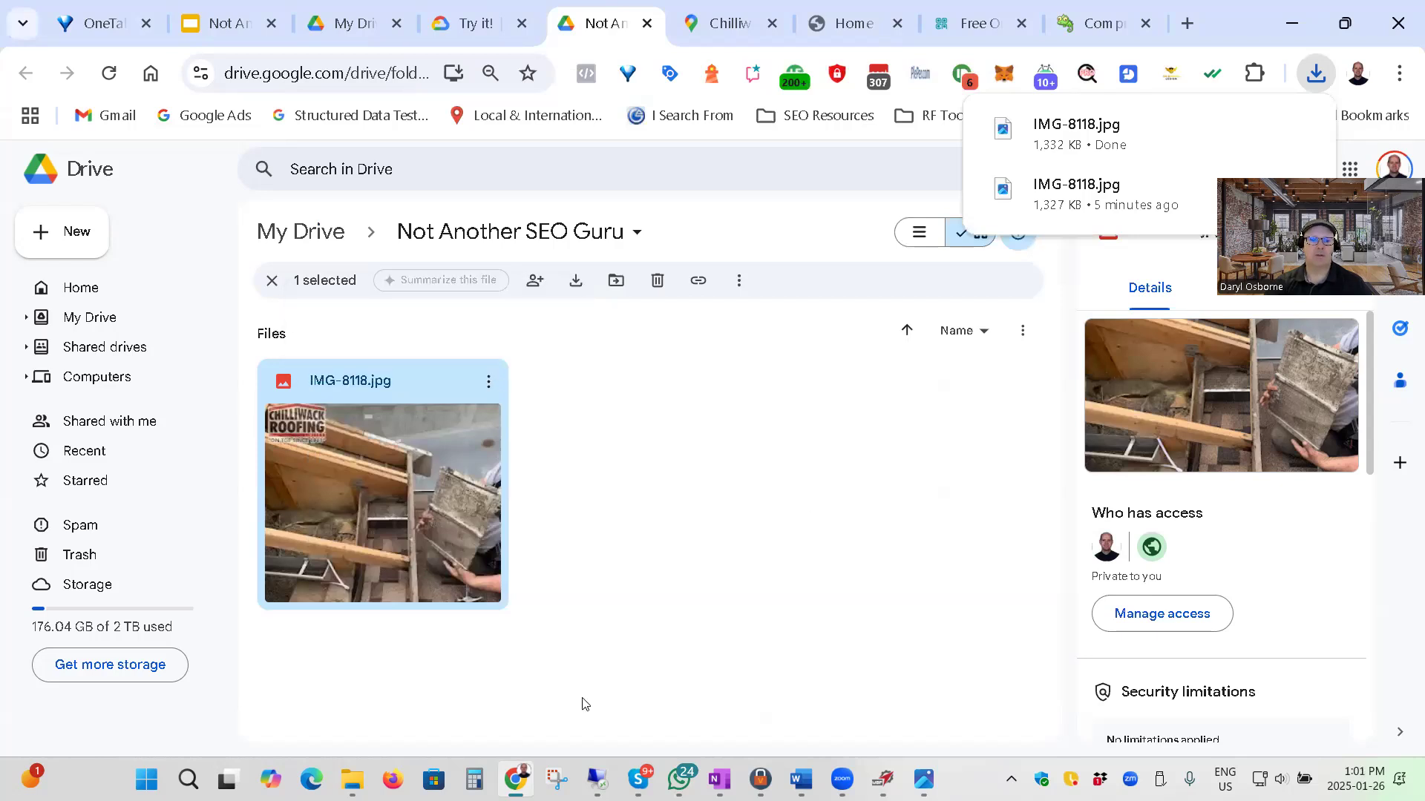
Switch to the Visual Watermark Demos folder in File Explorer and open the detailed properties of the downloaded IMG-8118.
{"action": "left_click", "coordinate": [351, 779]}
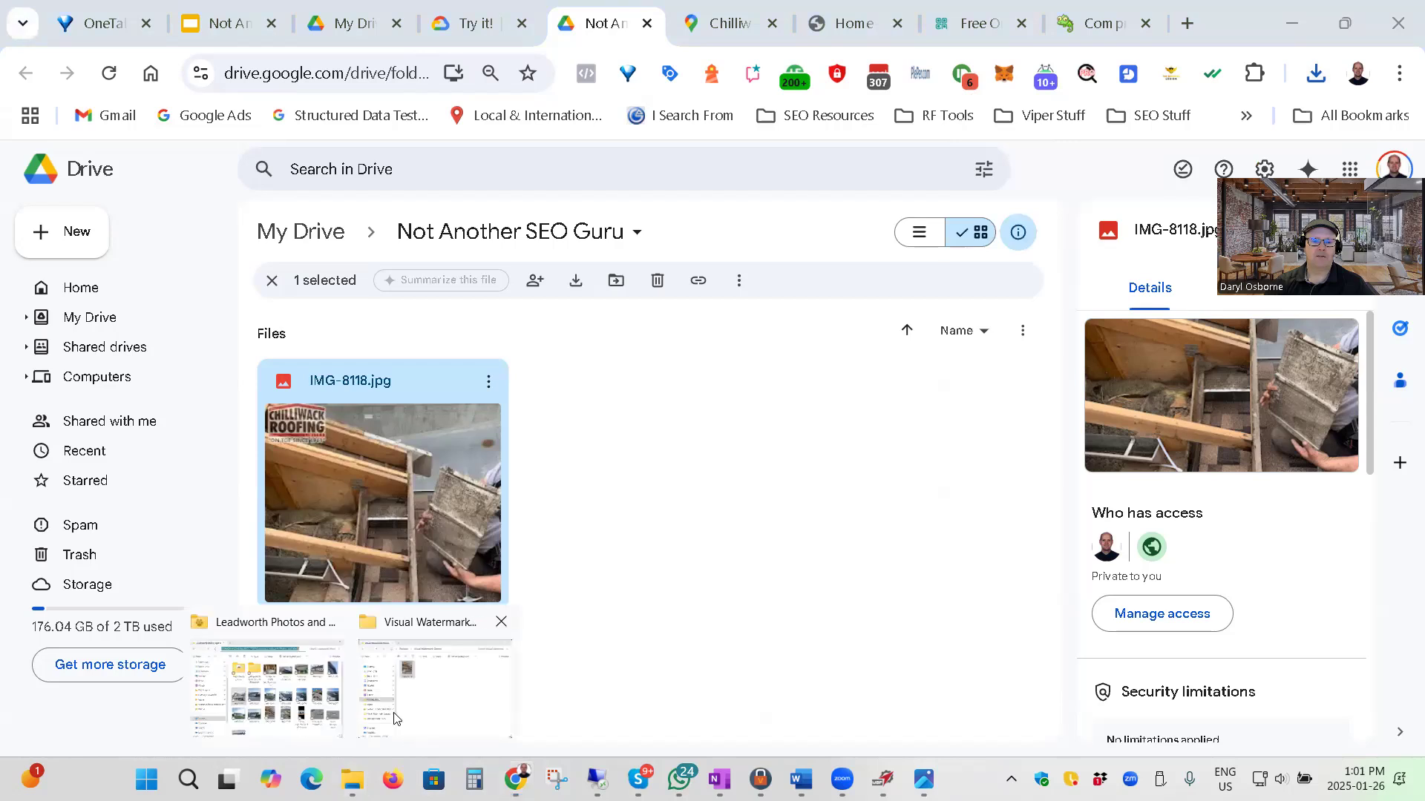
{"action": "left_click", "coordinate": [447, 686]}
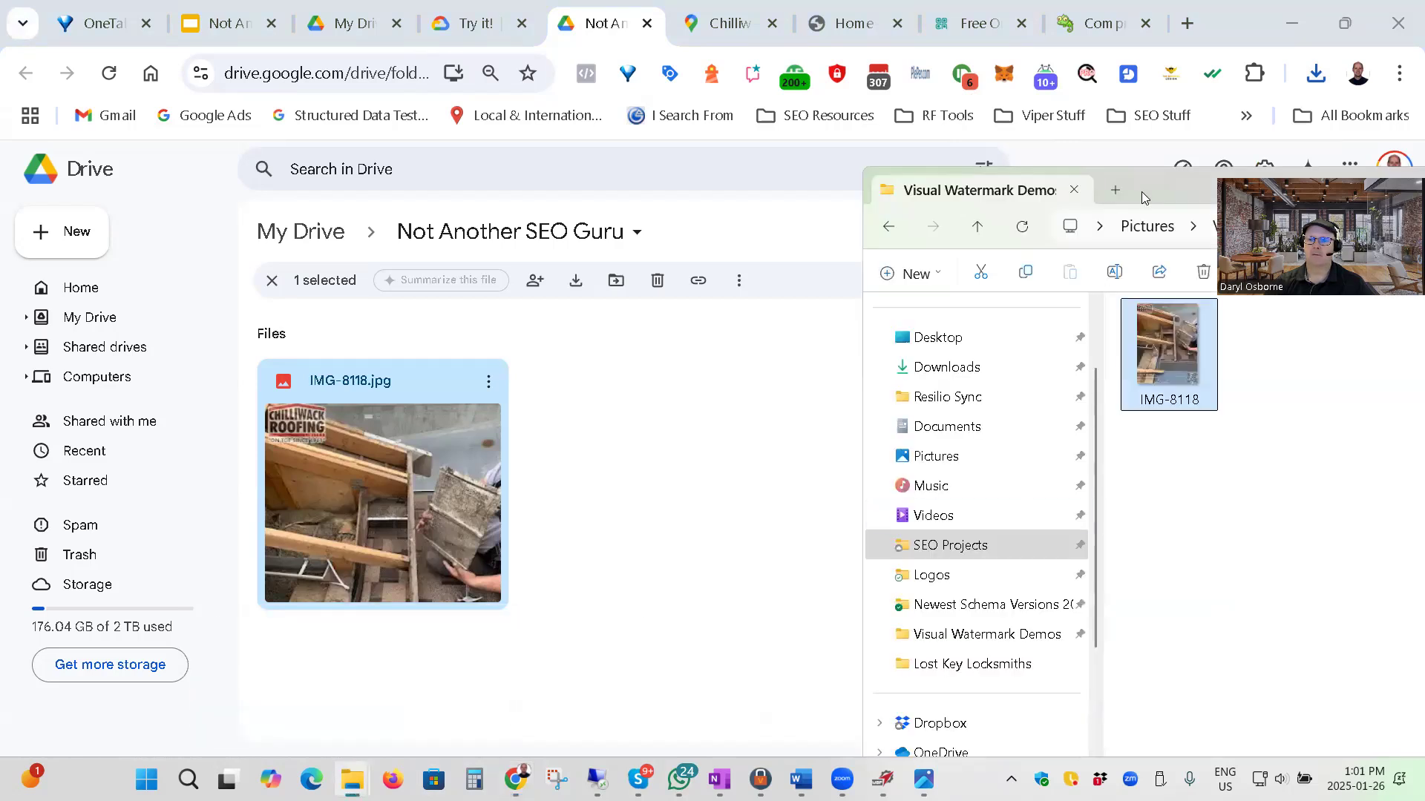
{"action": "left_click_drag", "start_coordinate": [831, 181], "coordinate": [659, 79]}
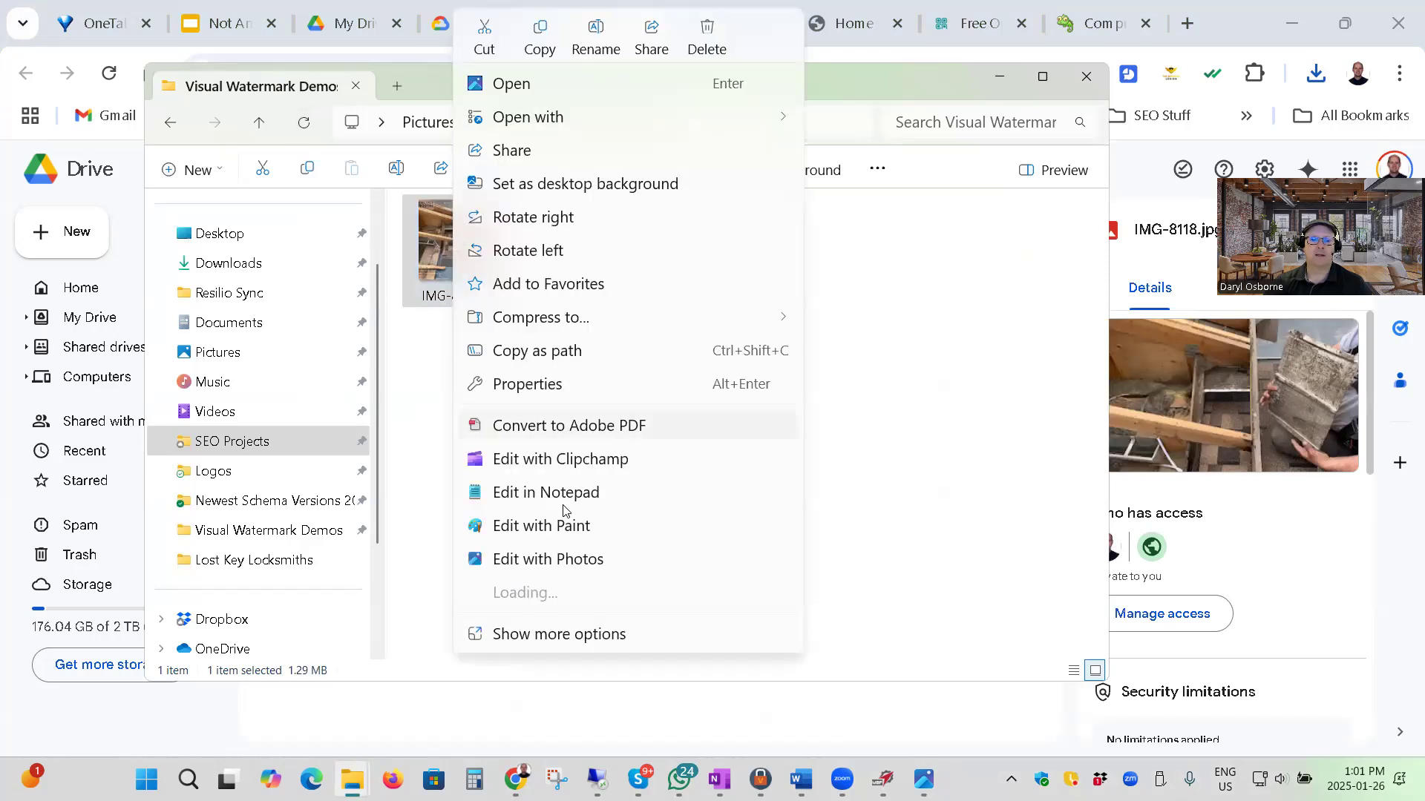
{"action": "left_click", "coordinate": [561, 384]}
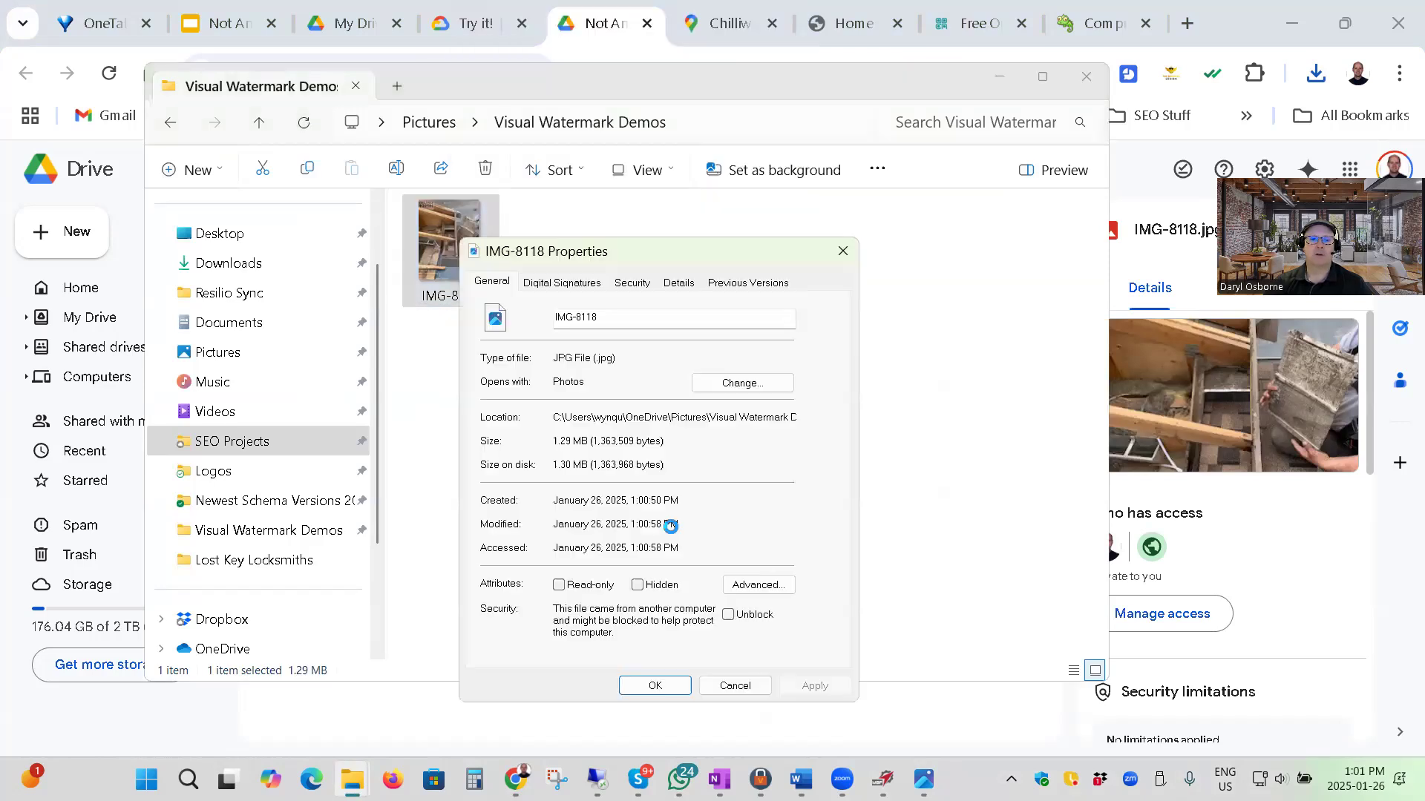
{"action": "left_click", "coordinate": [678, 286]}
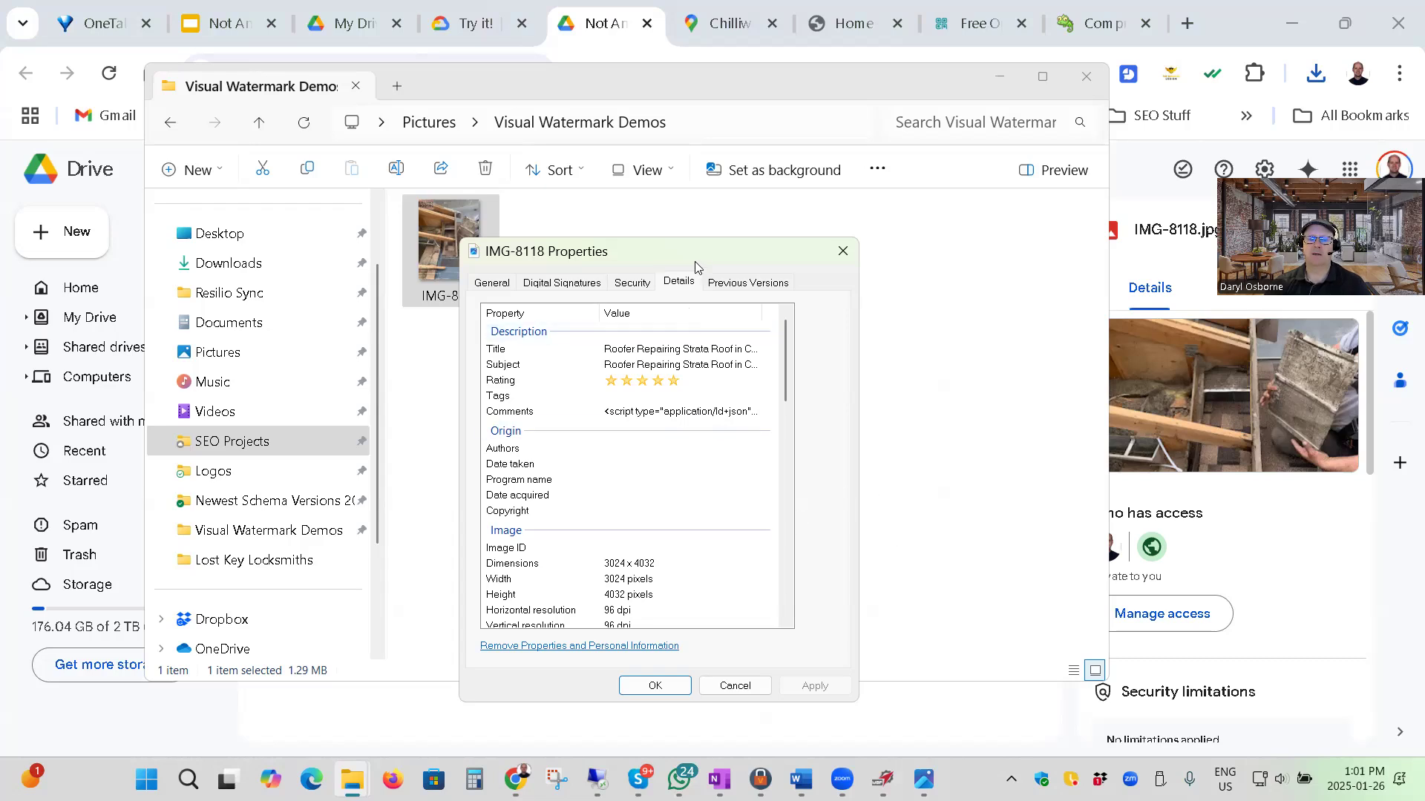
{"action": "left_click_drag", "start_coordinate": [675, 250], "coordinate": [772, 230]}
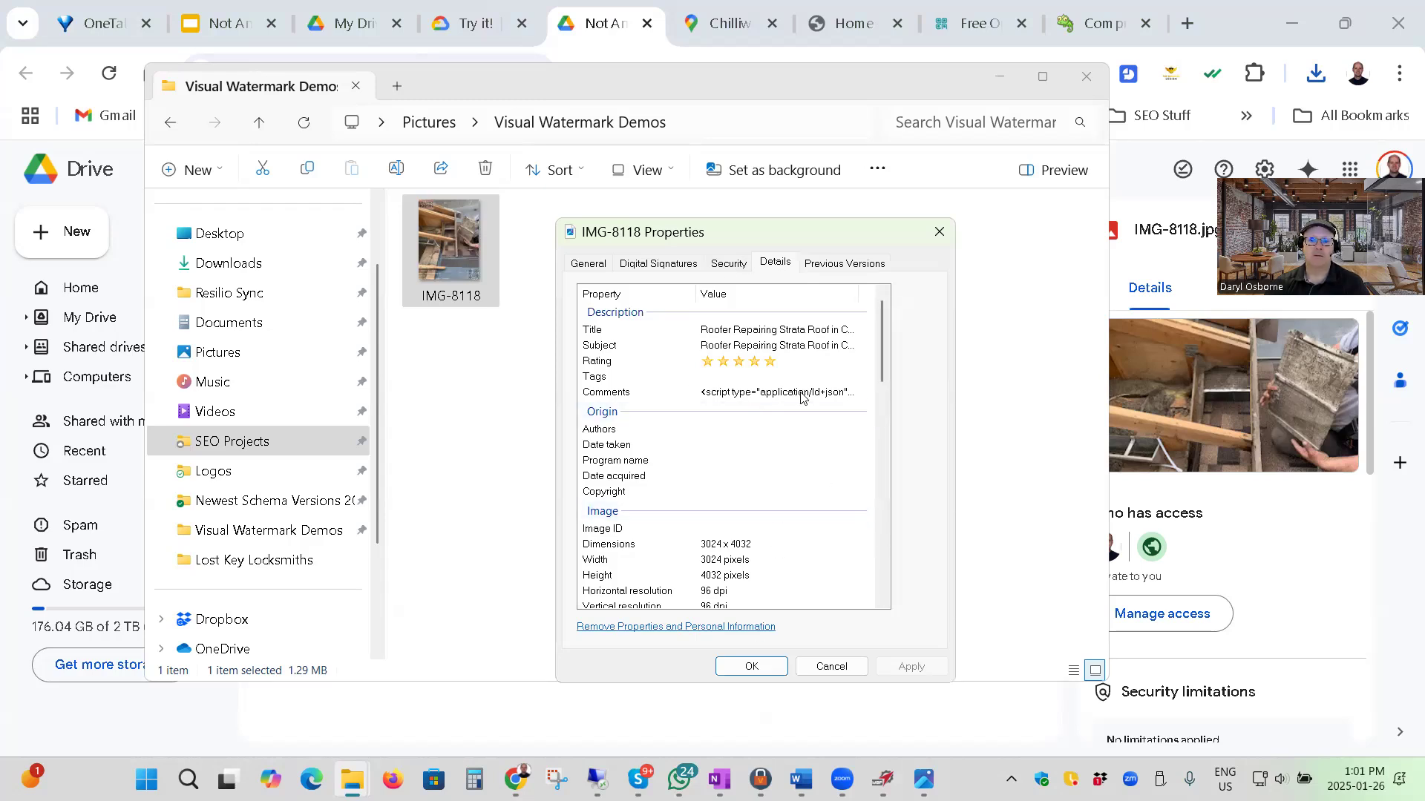
Examine the schema script in the Comments property of IMG-8118 through to its end and close the properties without saving.
{"action": "left_click", "coordinate": [752, 398]}
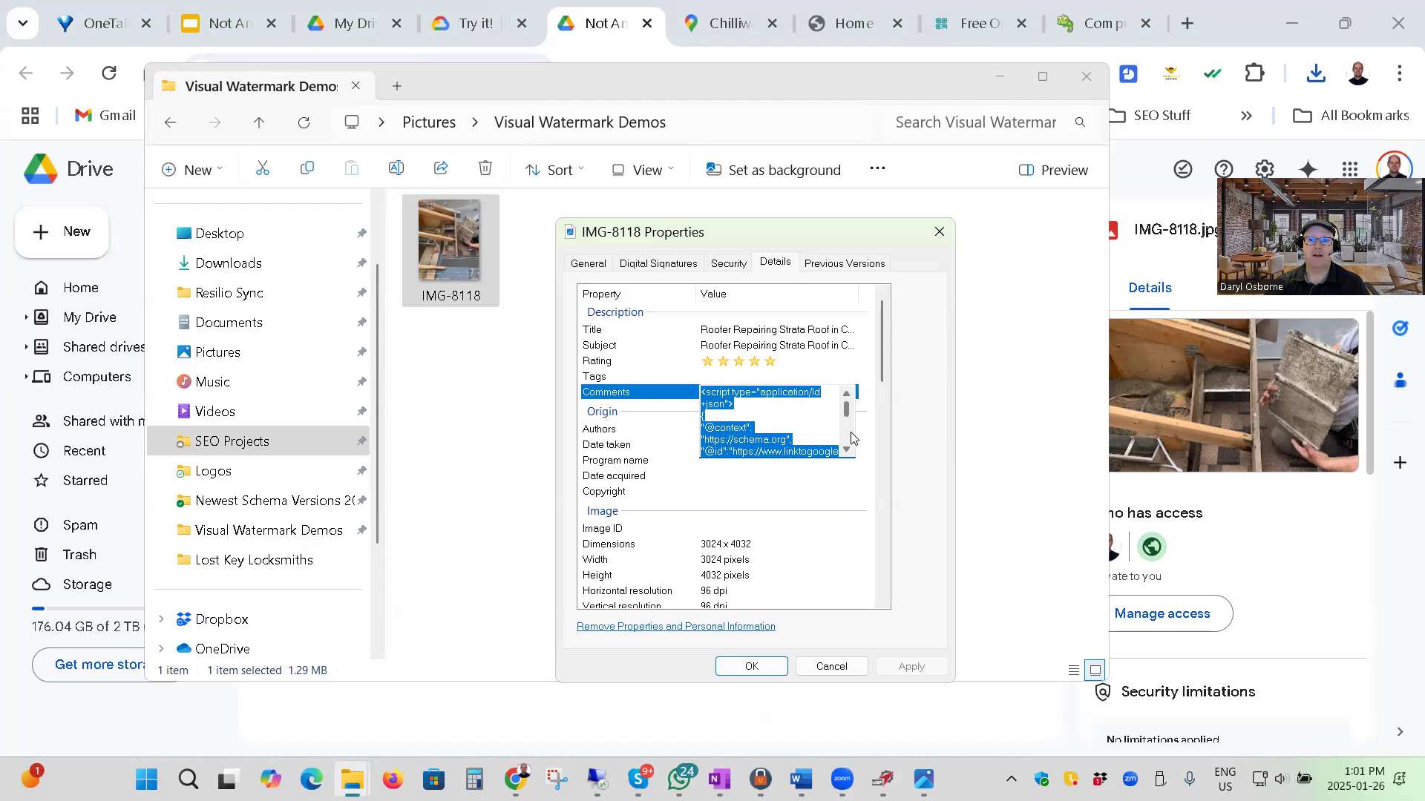
{"action": "mouse_move", "coordinate": [846, 414]}
{"action": "left_mouse_down"}
{"action": "mouse_move", "coordinate": [848, 438]}
{"action": "mouse_move", "coordinate": [848, 408]}
{"action": "left_mouse_up"}
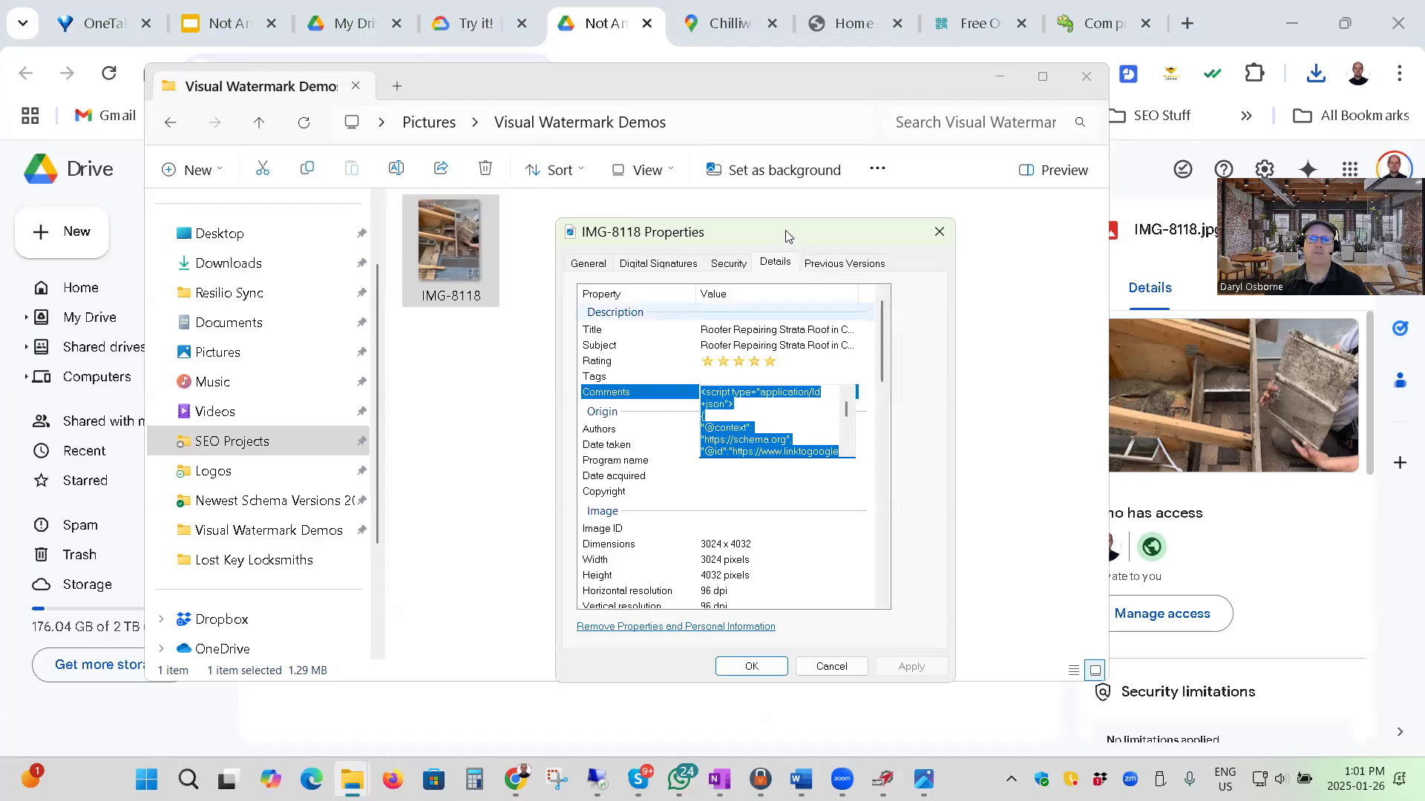
{"action": "left_click_drag", "start_coordinate": [785, 230], "coordinate": [749, 169]}
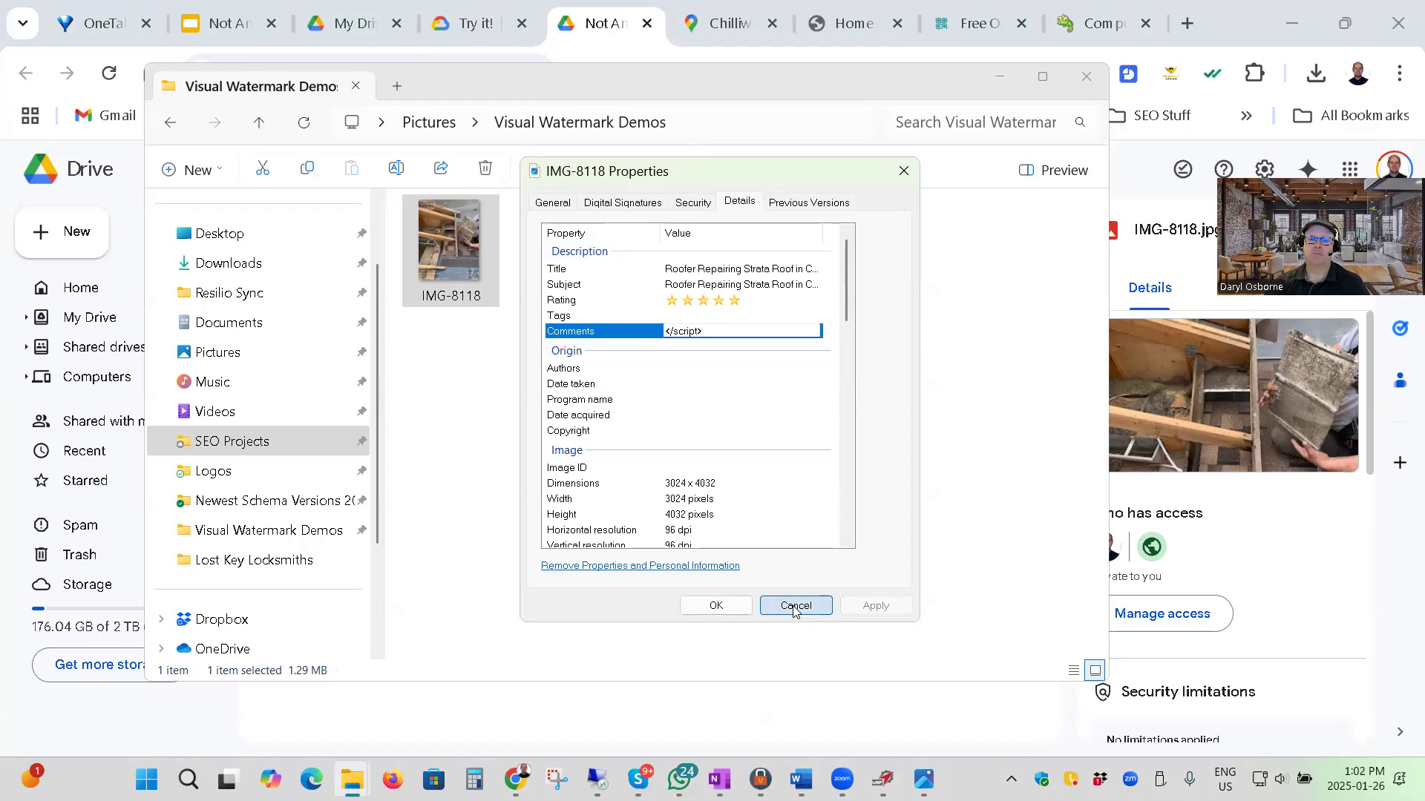
{"action": "left_click", "coordinate": [829, 614]}
{"action": "left_click", "coordinate": [702, 371]}
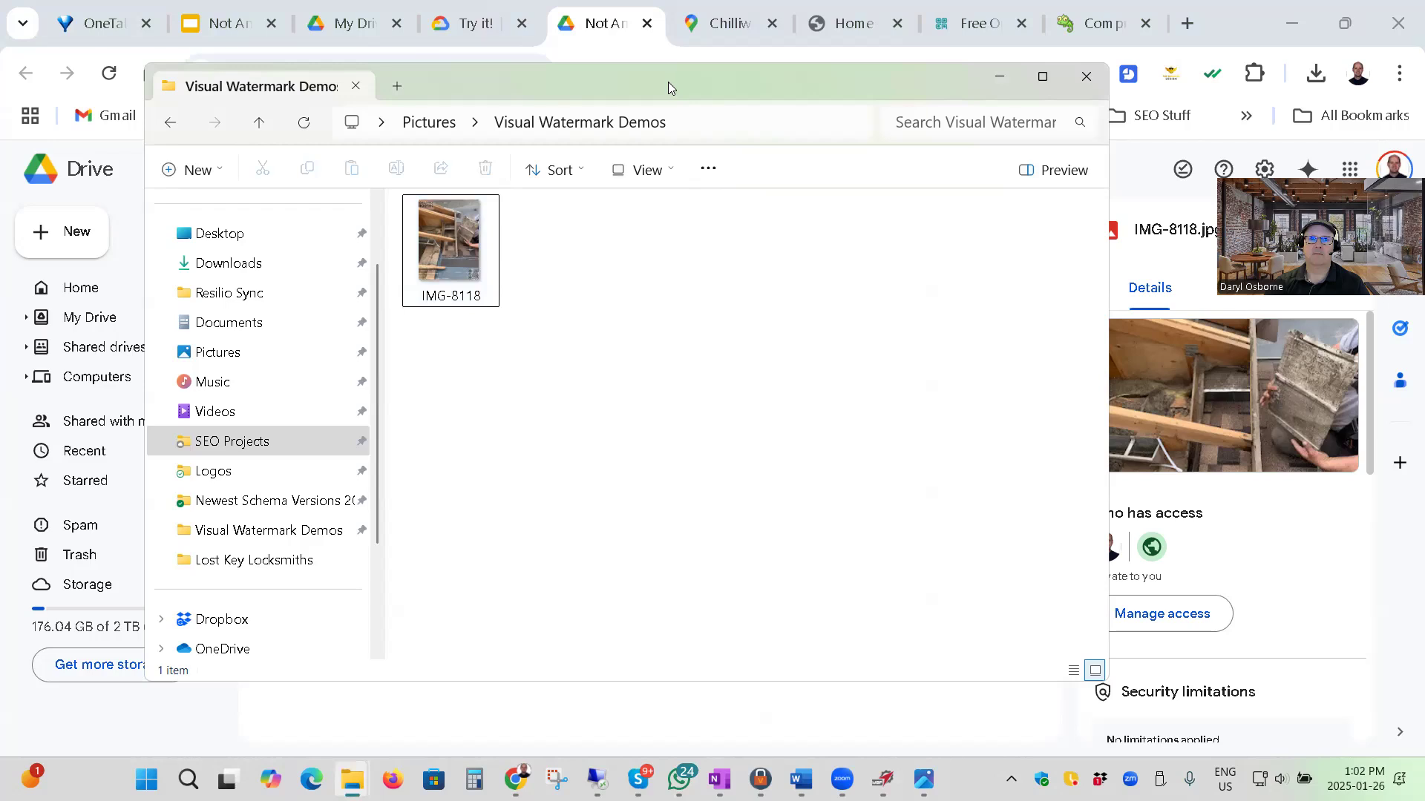
Minimize the folder window, switch to the Not Another SEO Guru presentation and show the "#3 - The RSS Hack" slide.
{"action": "left_click_drag", "start_coordinate": [668, 82], "coordinate": [723, 111]}
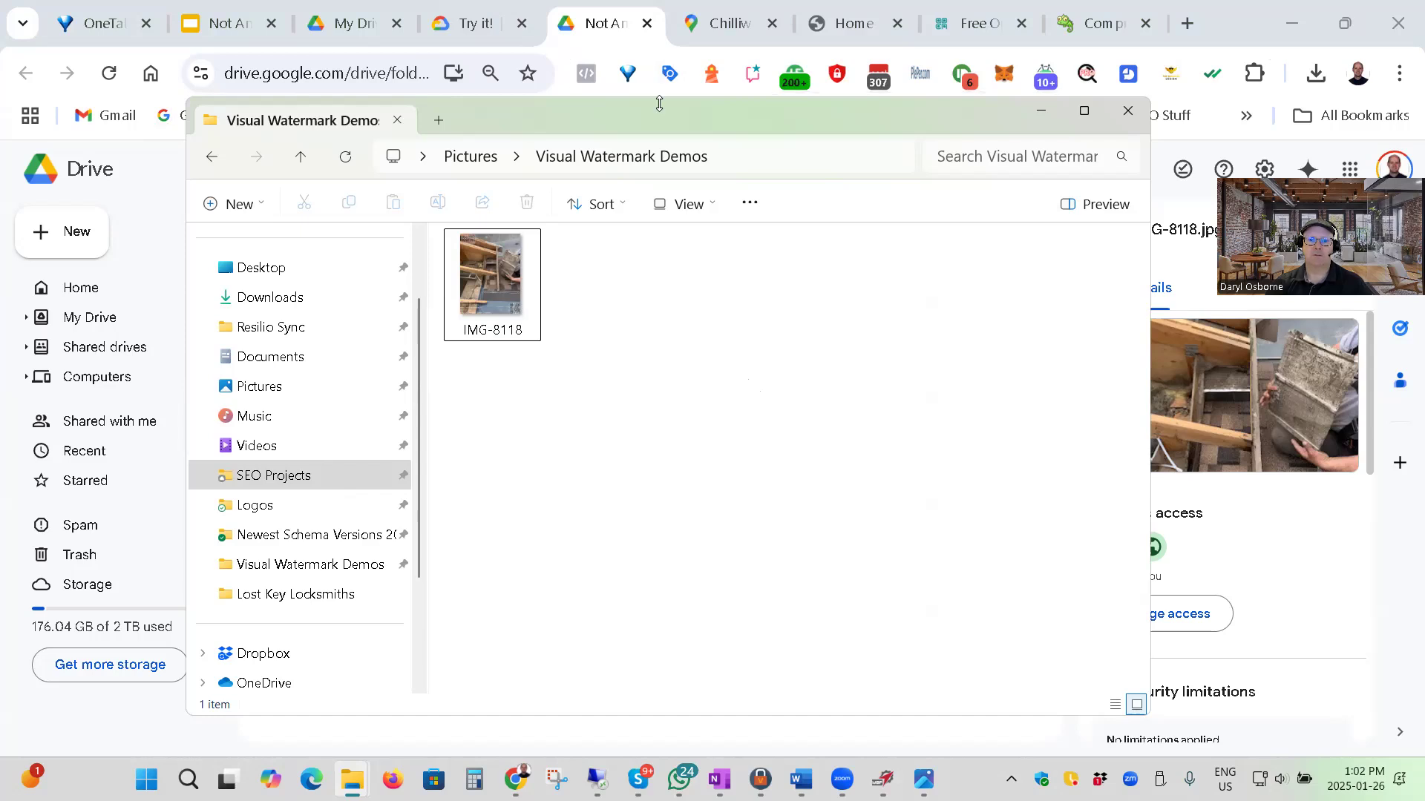
{"action": "left_click_drag", "start_coordinate": [662, 110], "coordinate": [667, 76]}
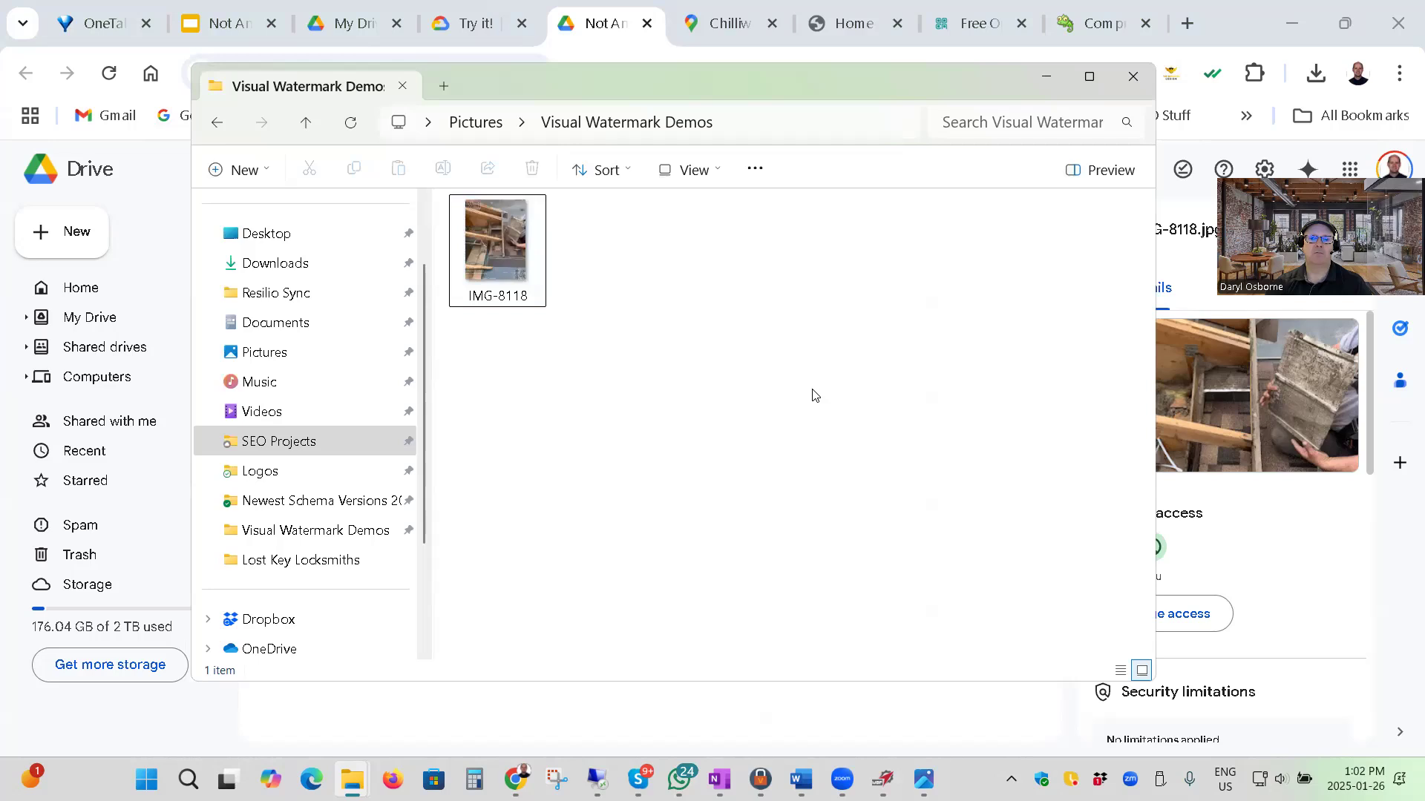
{"action": "left_click", "coordinate": [1046, 76]}
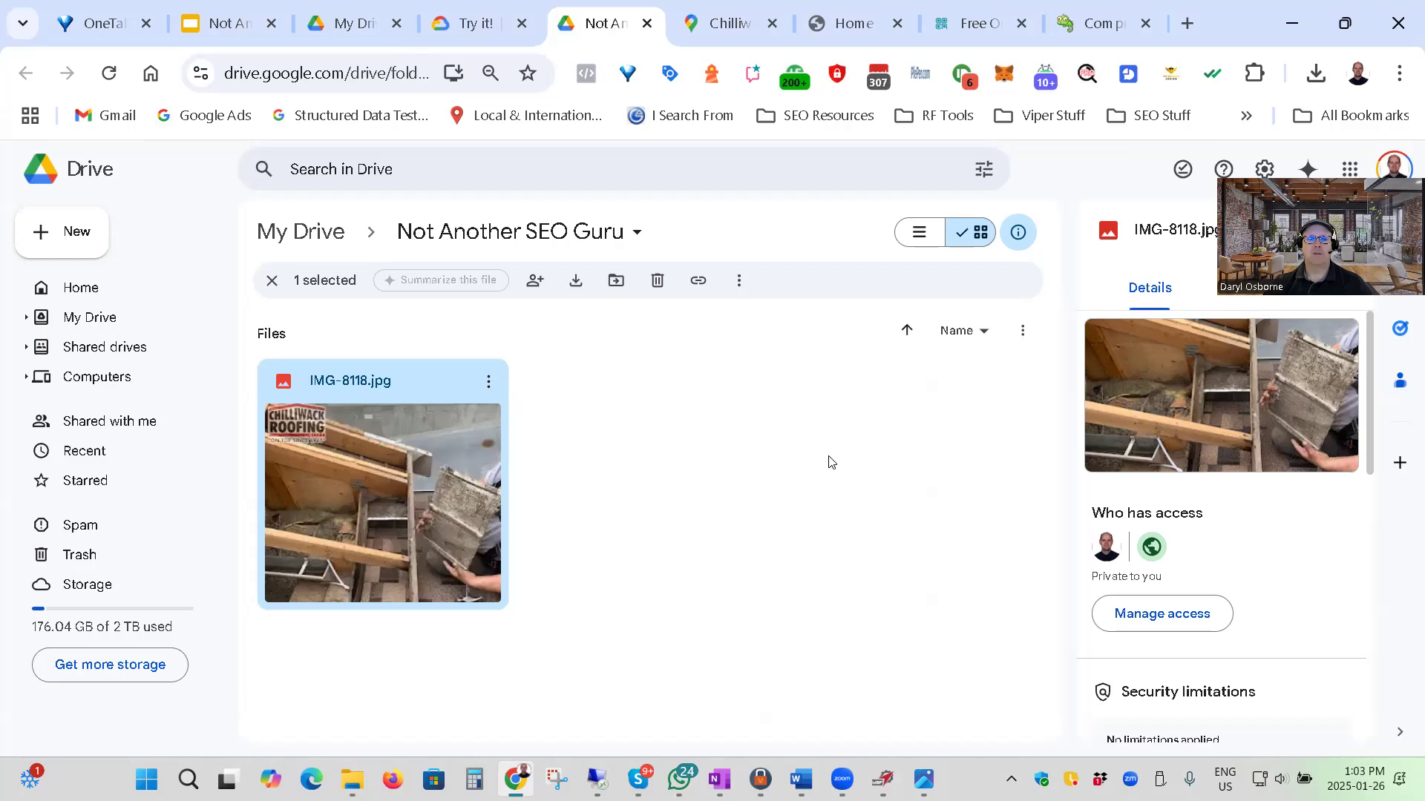
{"action": "left_click", "coordinate": [226, 23]}
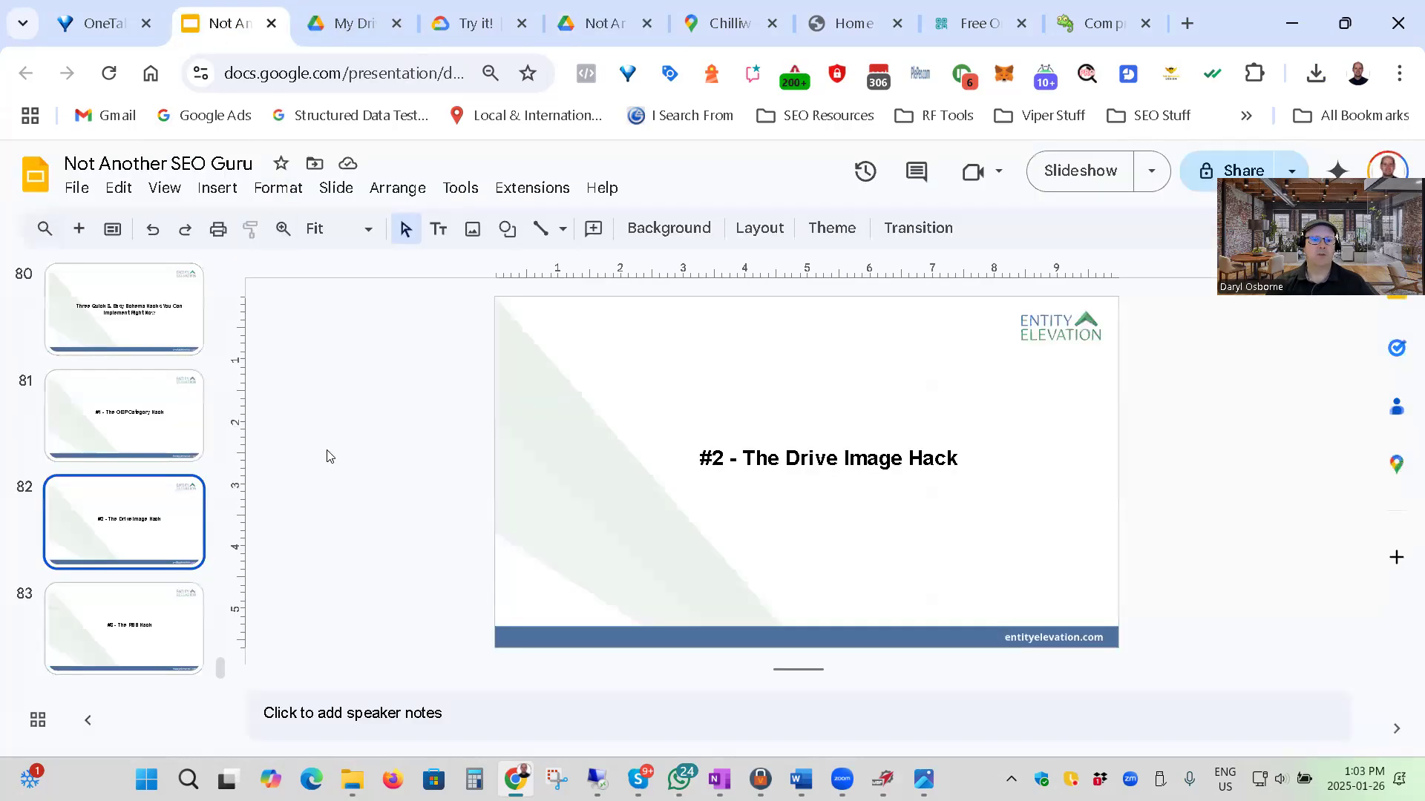
{"action": "left_click", "coordinate": [111, 627]}
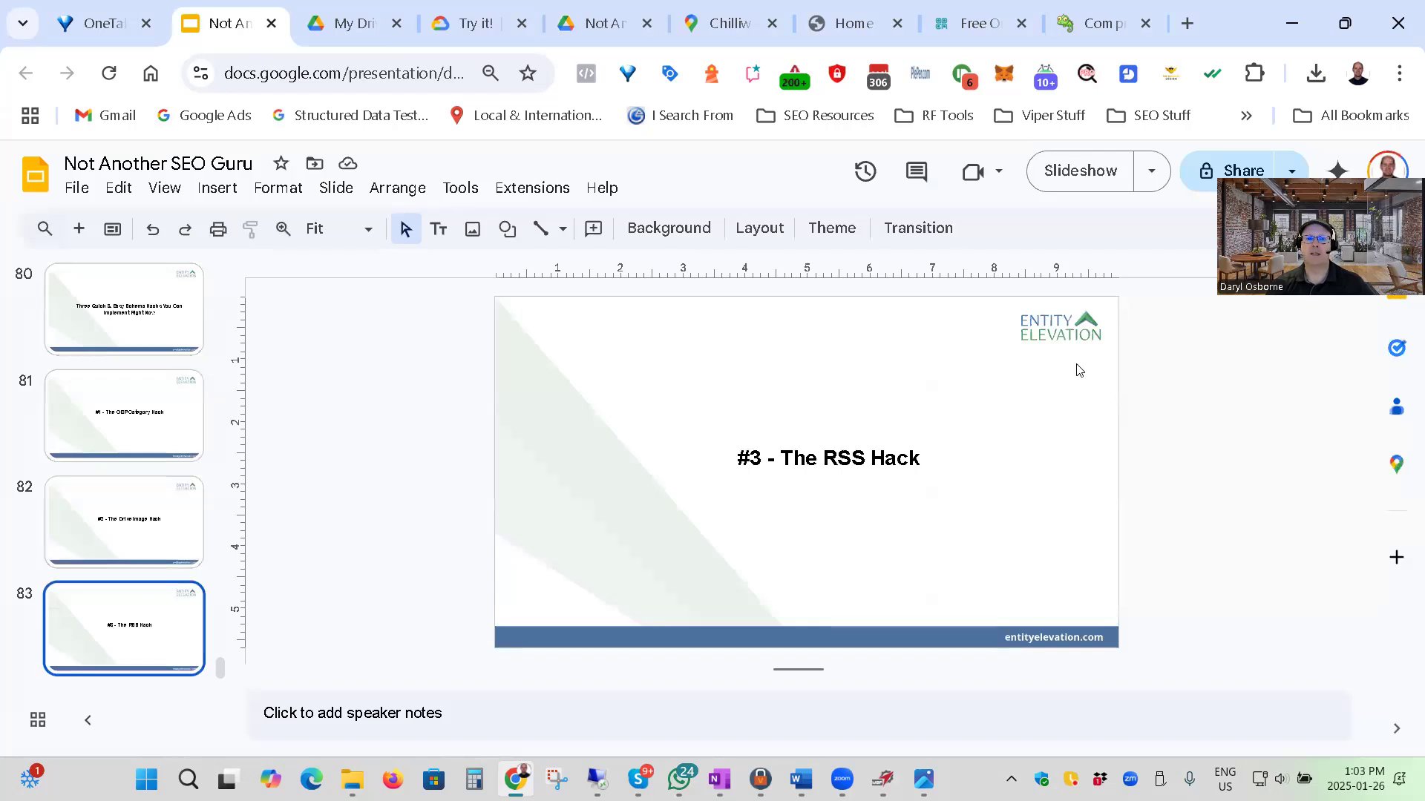